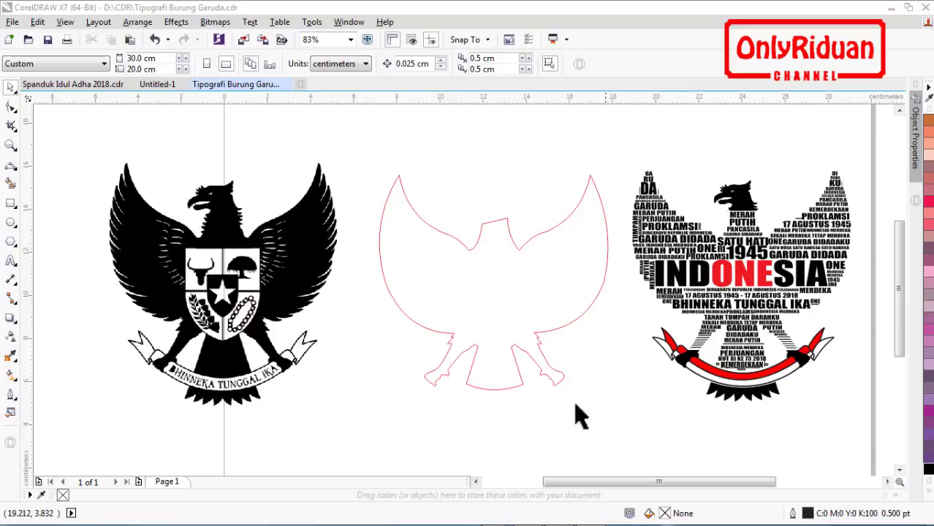
pyautogui.click(272, 278)
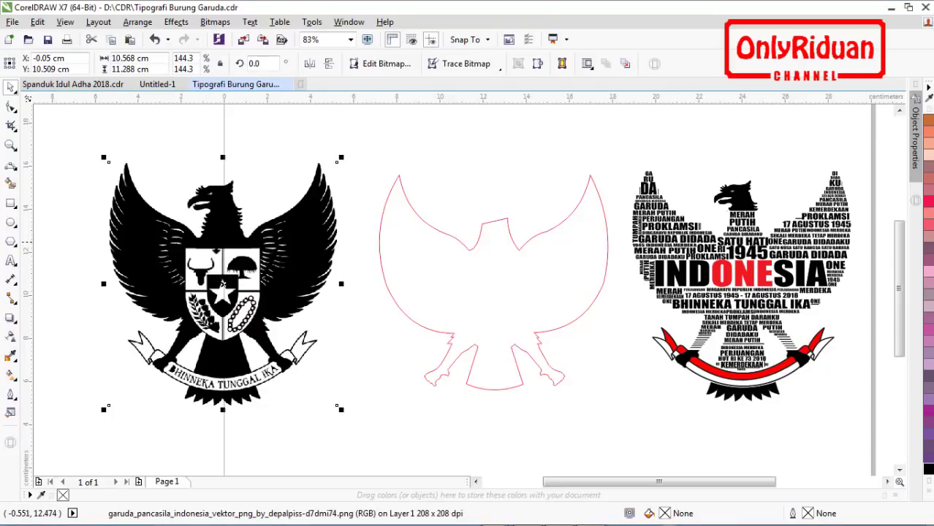
pyautogui.click(516, 287)
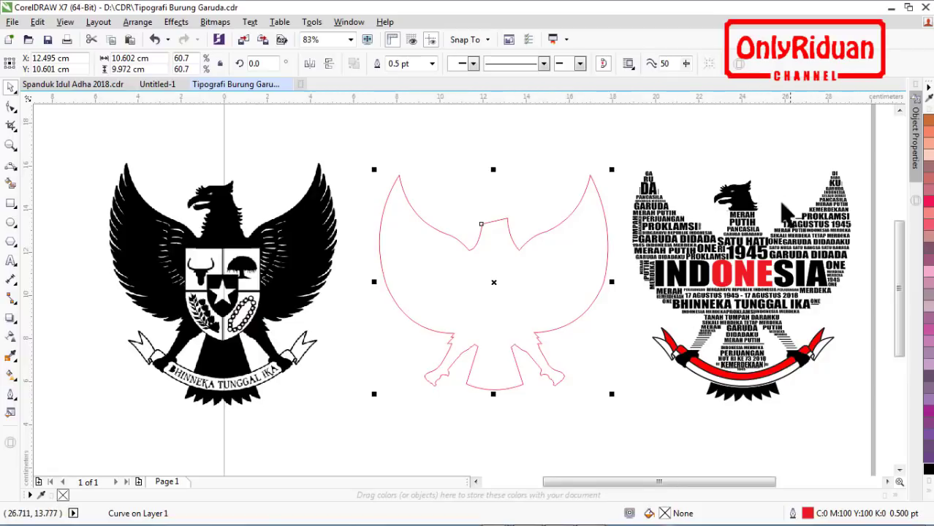
pyautogui.click(79, 167)
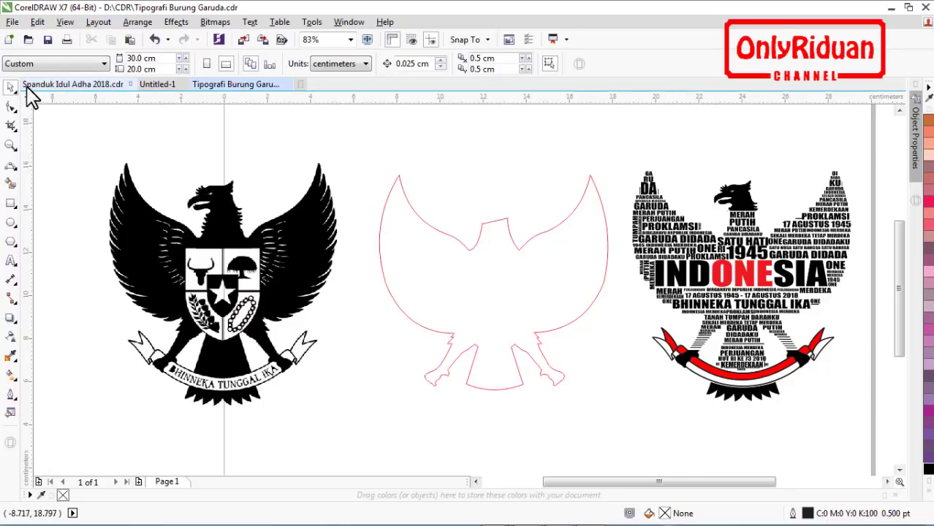
# Step: Create a new blank document and set its page to A4 in landscape orientation
pyautogui.click(11, 22)
pyautogui.click(29, 35)
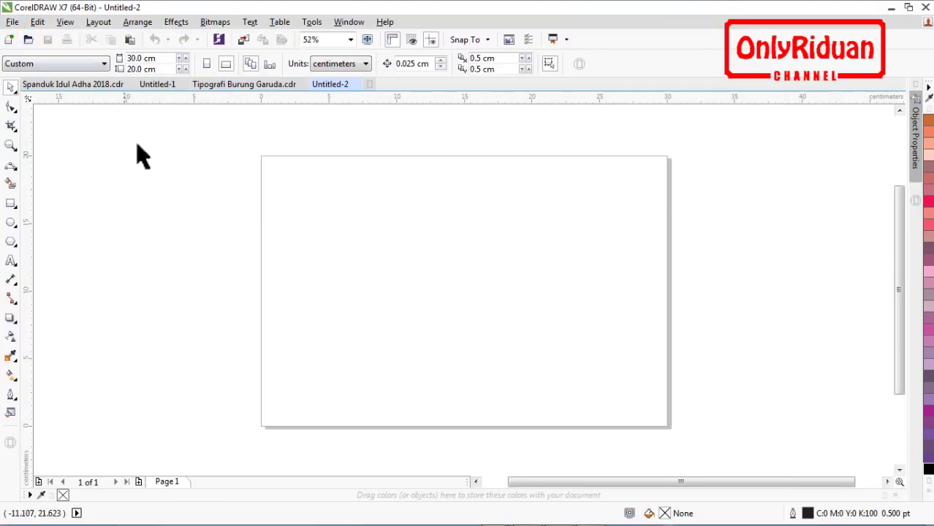
pyautogui.click(210, 156)
pyautogui.click(93, 64)
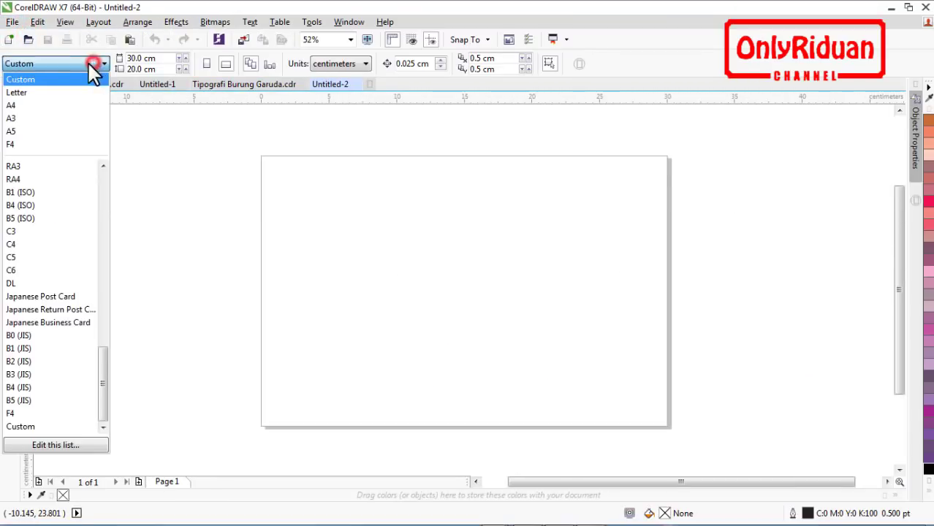
pyautogui.click(53, 103)
pyautogui.click(226, 65)
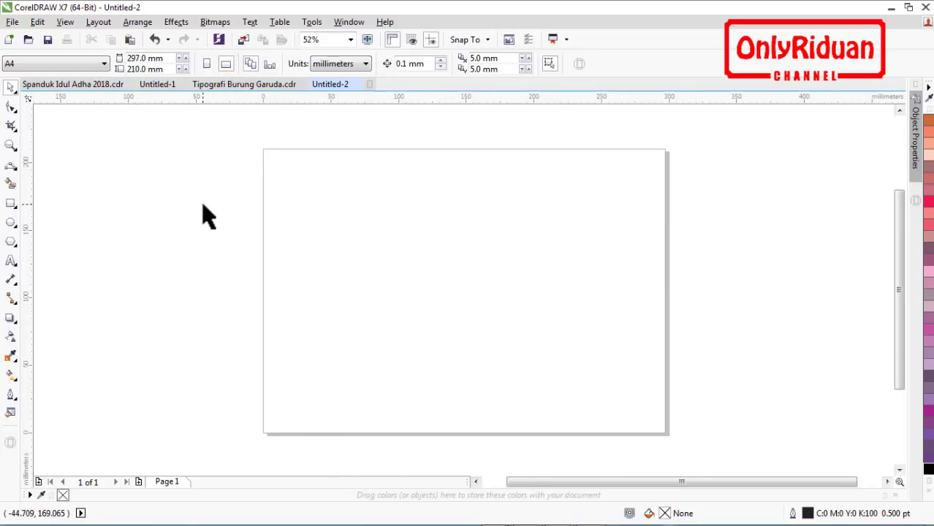
# Step: Import the garuda_pancasila_indonesia_vektor_png_by_depalpiss-d7dmi74 image and place it on the page at about 162 by 173 mm
pyautogui.click(13, 22)
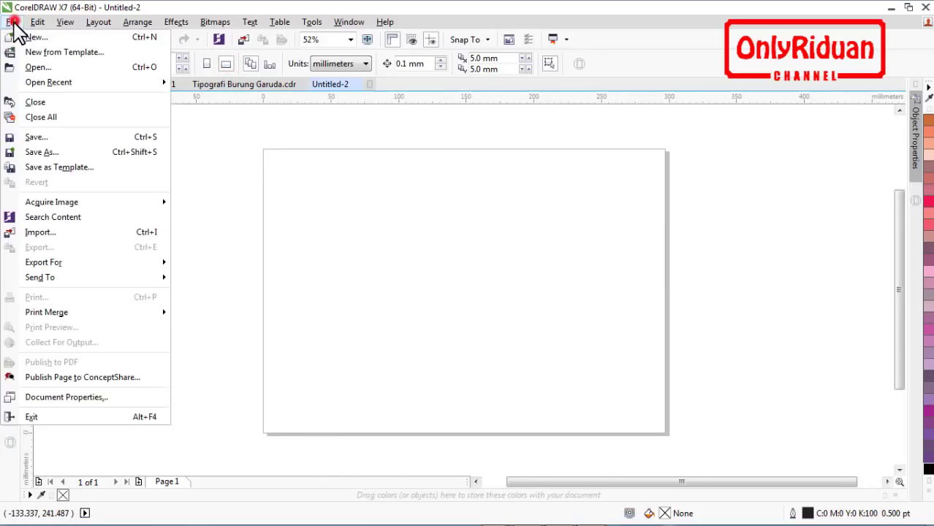
pyautogui.click(51, 232)
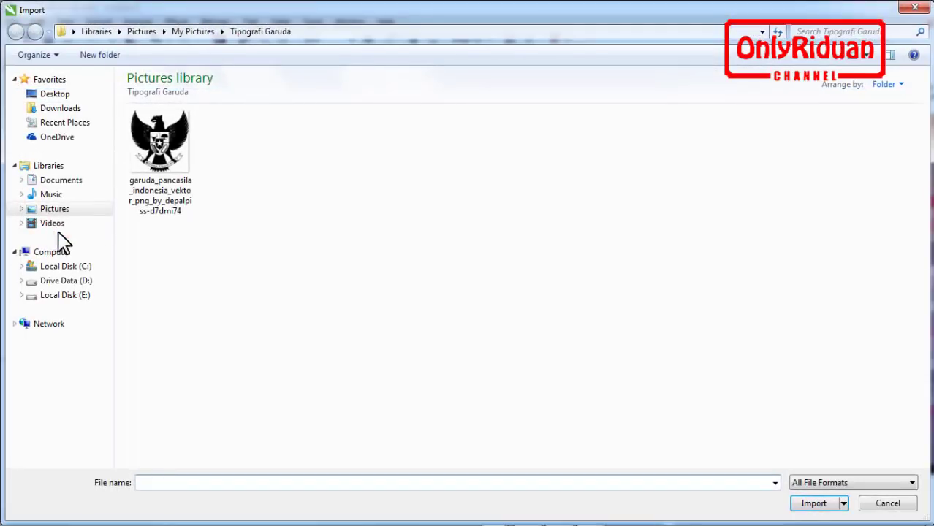
pyautogui.click(163, 172)
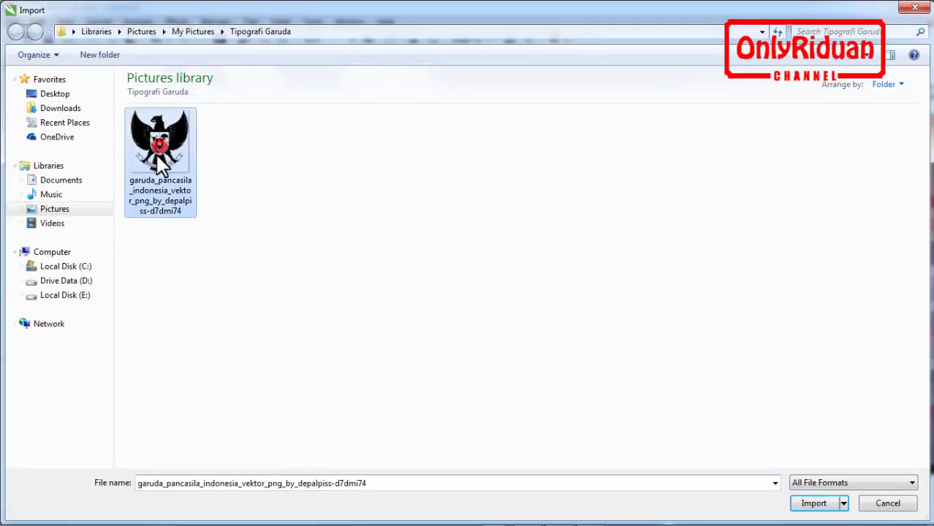
pyautogui.click(812, 503)
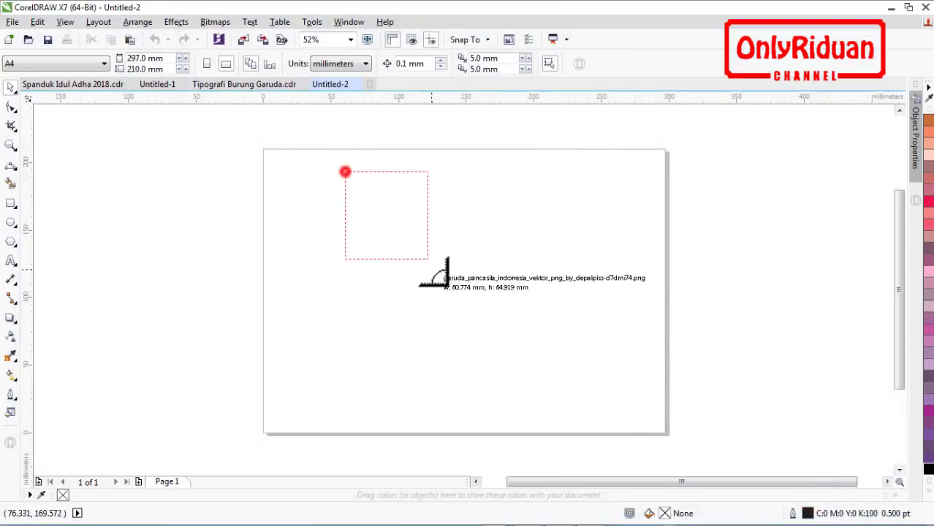
pyautogui.moveTo(447, 284); pyautogui.dragTo(567, 408)
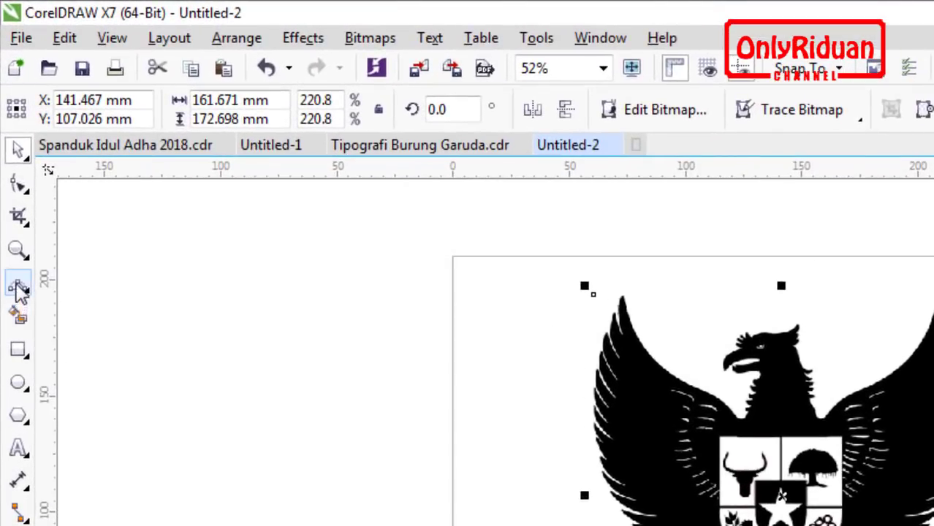
# Step: Activate the 3-Point Curve tool for tracing the eagle
pyautogui.click(19, 288)
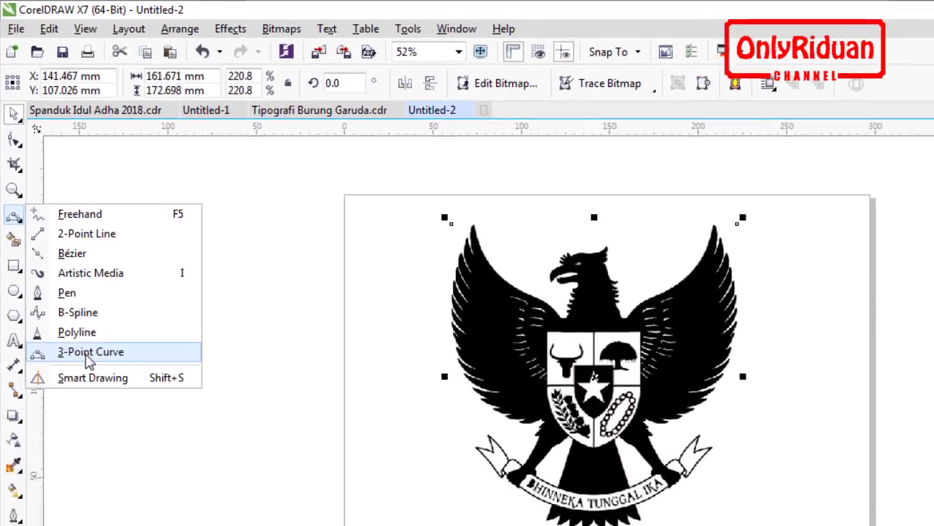
pyautogui.click(113, 465)
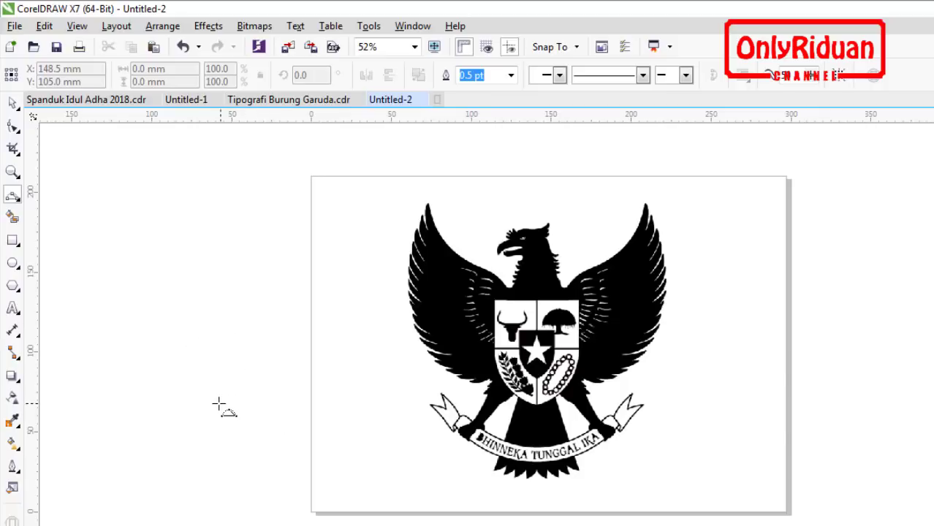
pyautogui.moveTo(218, 403); pyautogui.dragTo(348, 305)
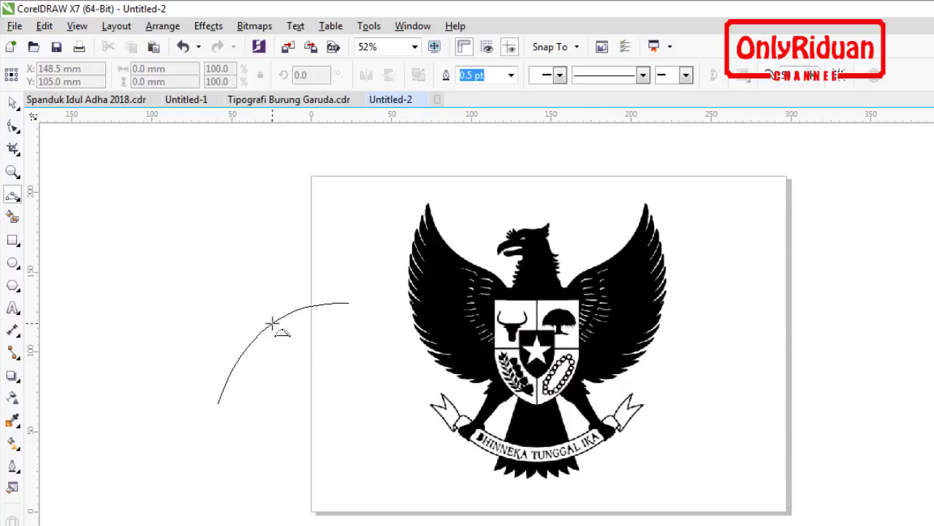
pyautogui.click(231, 312)
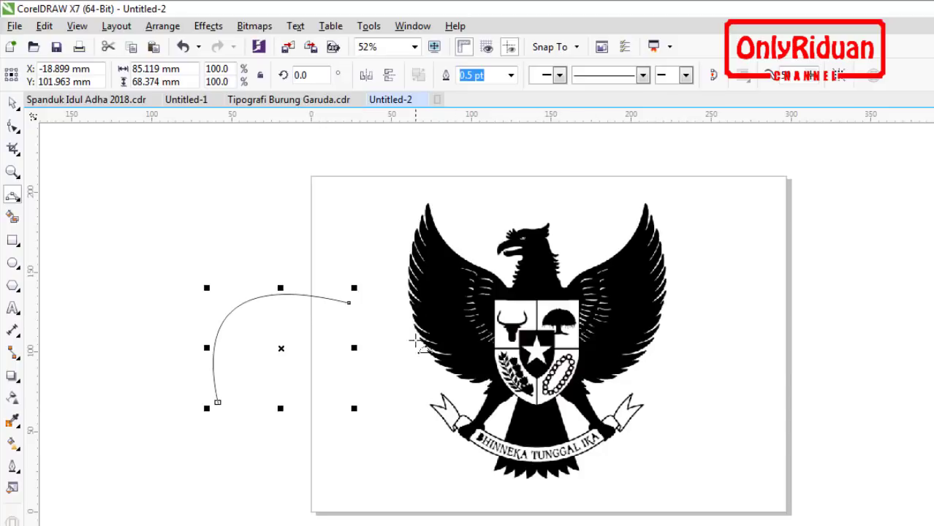
pyautogui.press('Delete')
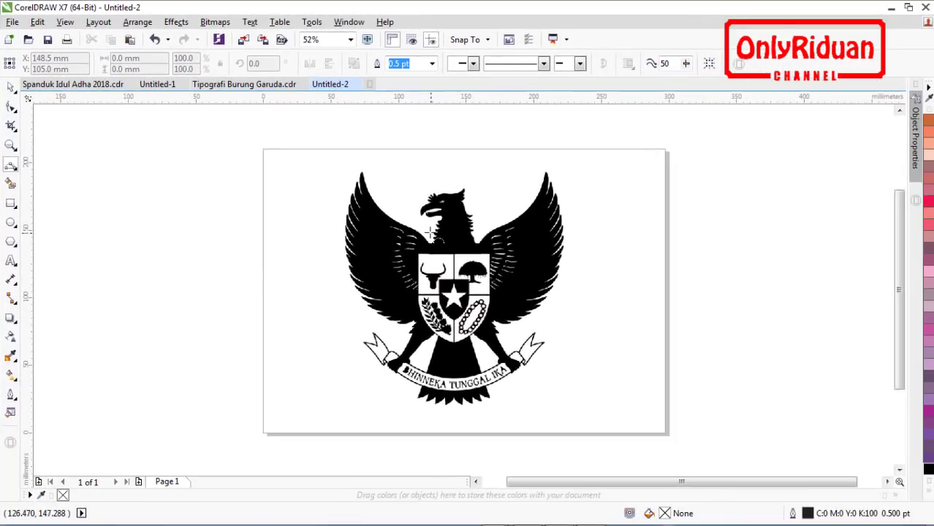
# Step: Draw a 3-point curve about 4.8 by 3.5 mm where the left wing meets the neck, and make its outline red
pyautogui.scroll(2, 431, 232)
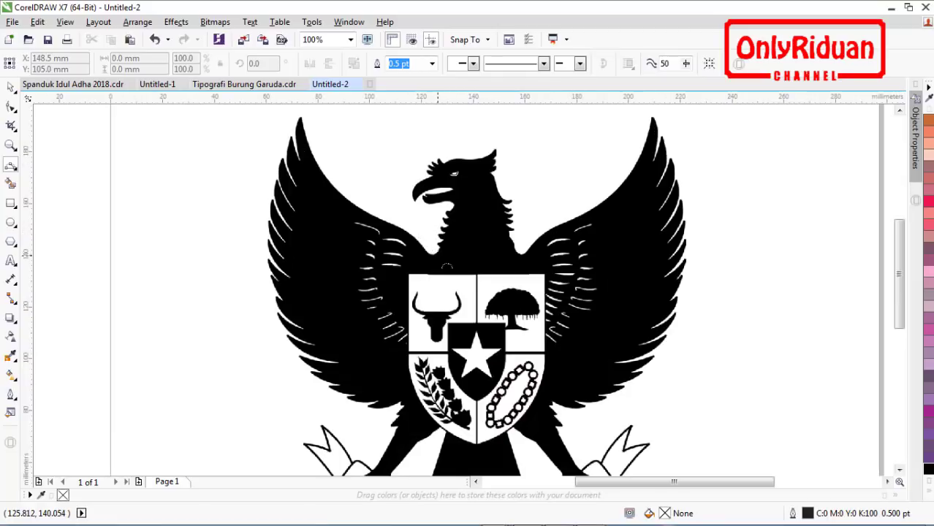
pyautogui.scroll(2, 435, 220)
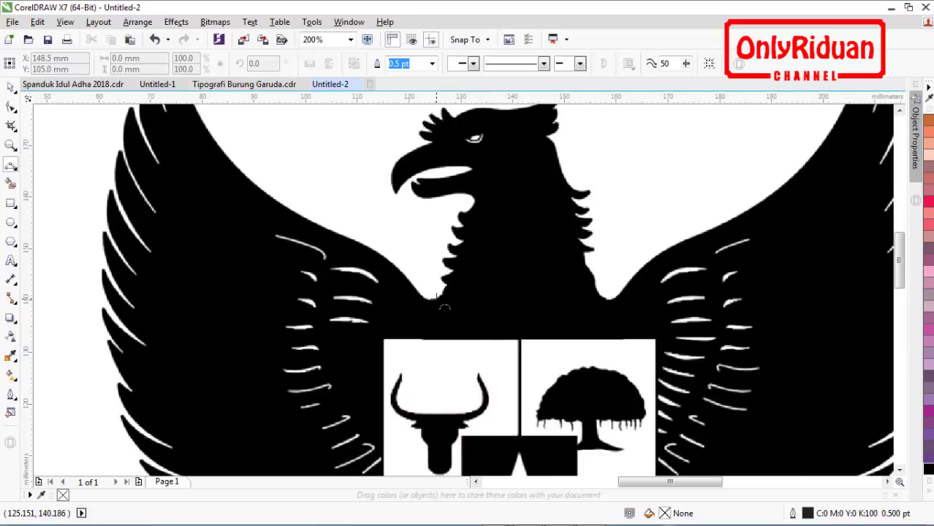
pyautogui.moveTo(443, 308)
pyautogui.mouseDown()
pyautogui.moveTo(413, 286)
pyautogui.moveTo(417, 297)
pyautogui.mouseUp()
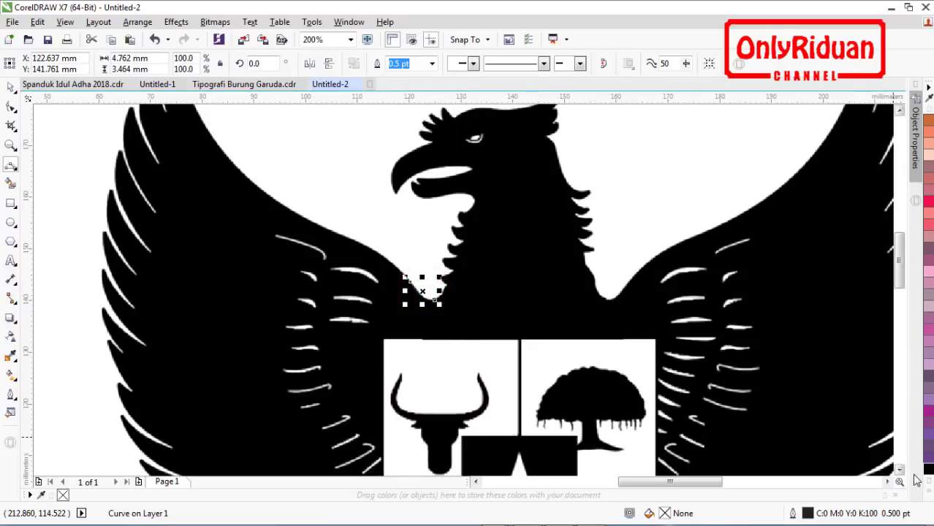
pyautogui.click(929, 494)
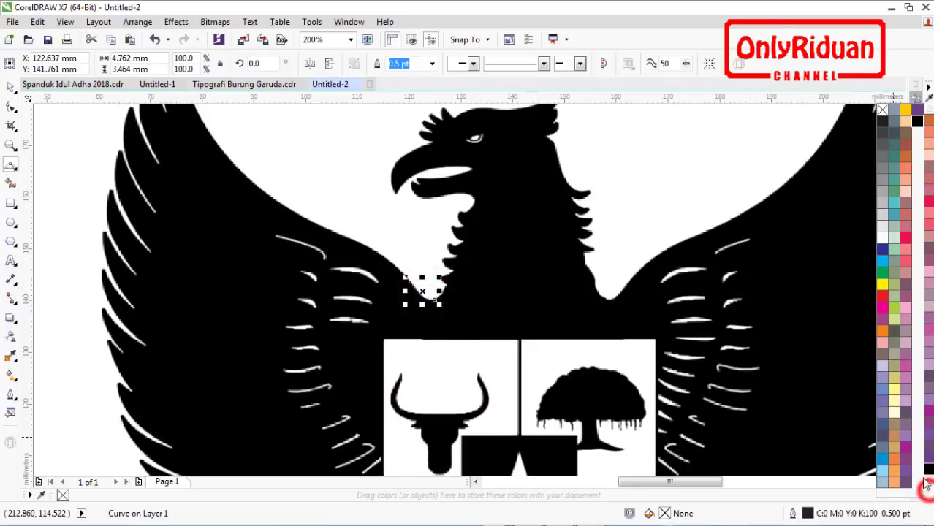
pyautogui.rightClick(883, 297)
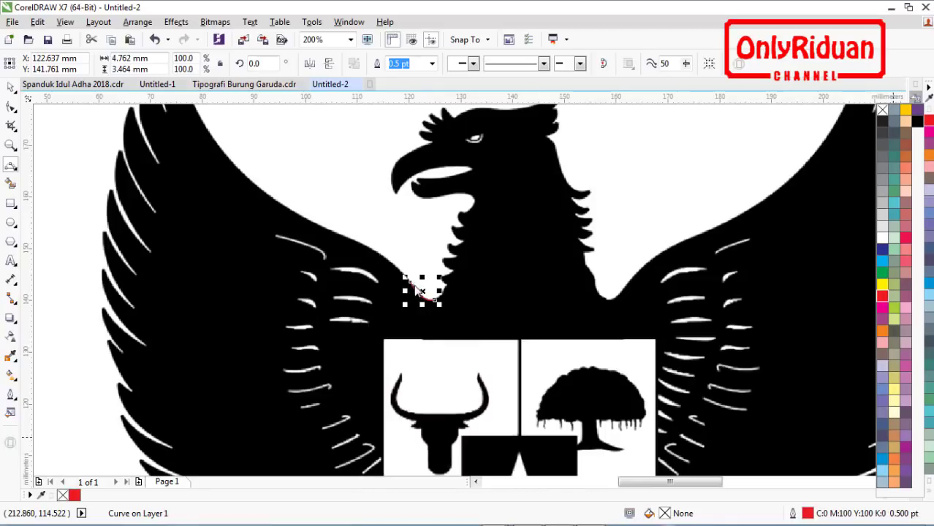
# Step: Extend the red curve with three more 3-point segments along the left wing's inner edge up to the wing tip
pyautogui.click(11, 166)
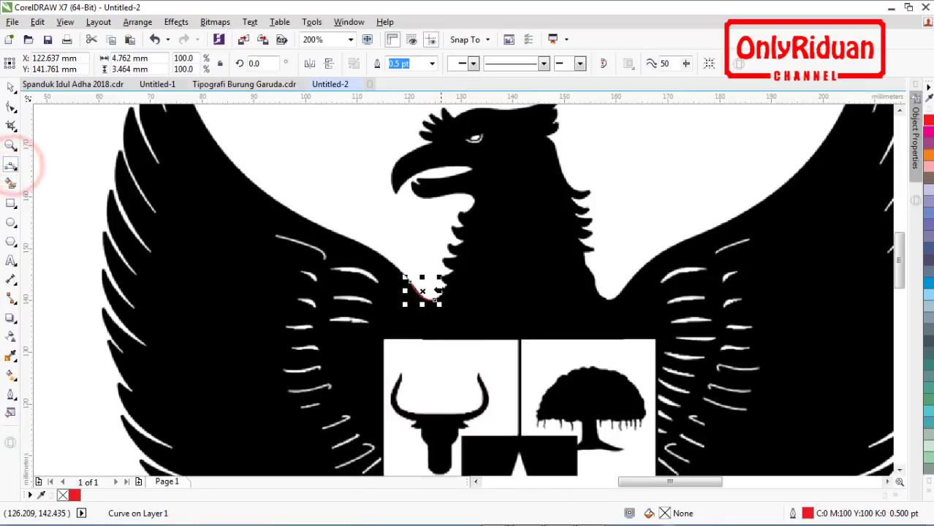
pyautogui.click(410, 279)
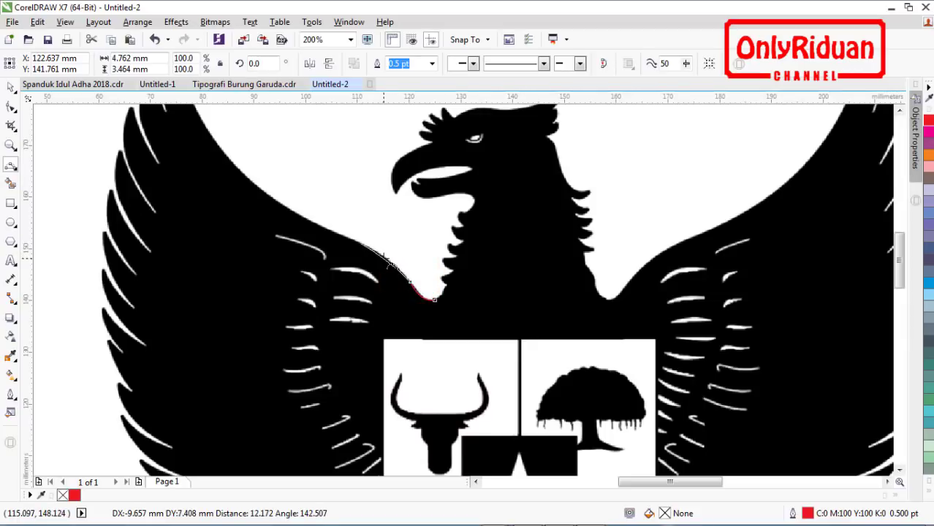
pyautogui.click(385, 256)
pyautogui.moveTo(359, 243); pyautogui.dragTo(254, 179)
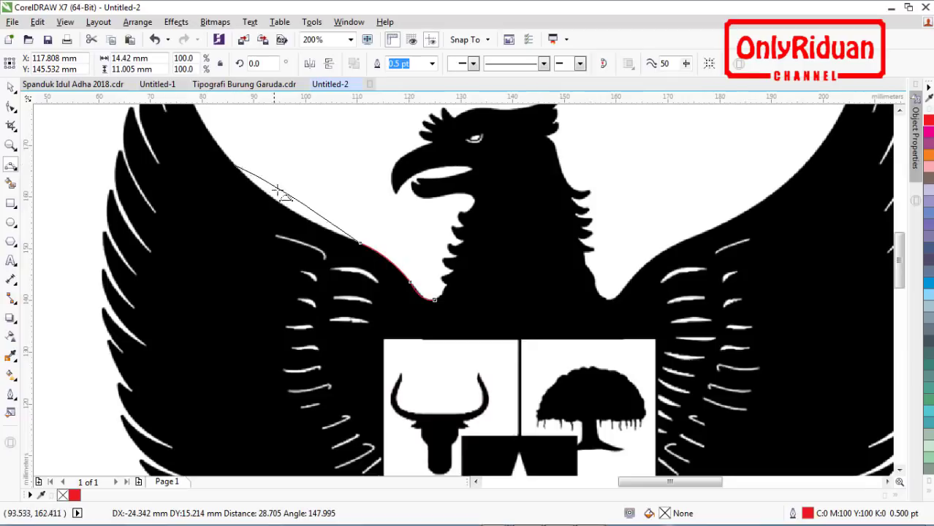
pyautogui.doubleClick(292, 209)
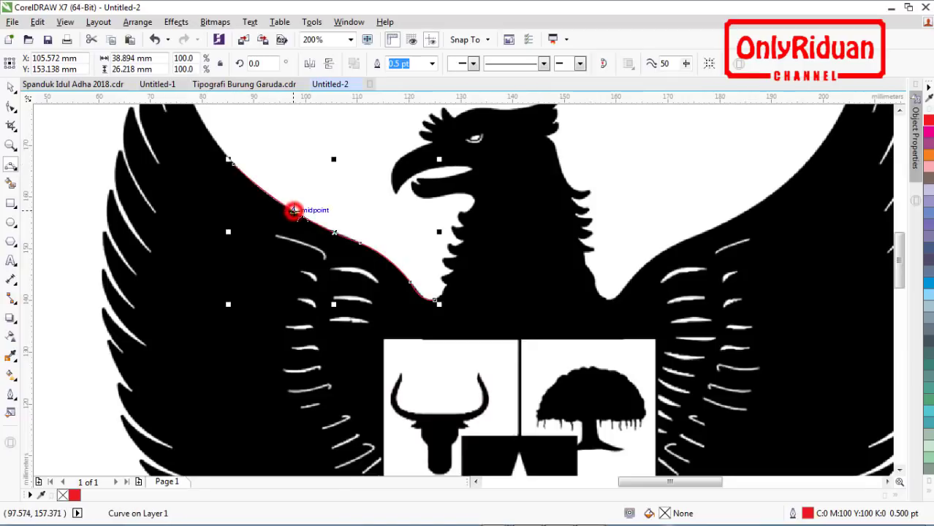
pyautogui.scroll(5, 424, 217)
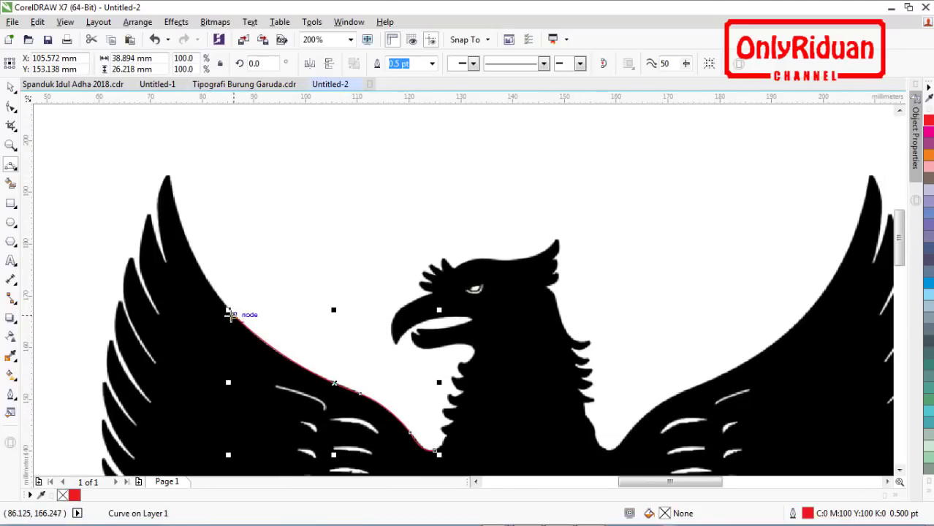
pyautogui.moveTo(231, 314); pyautogui.dragTo(169, 178)
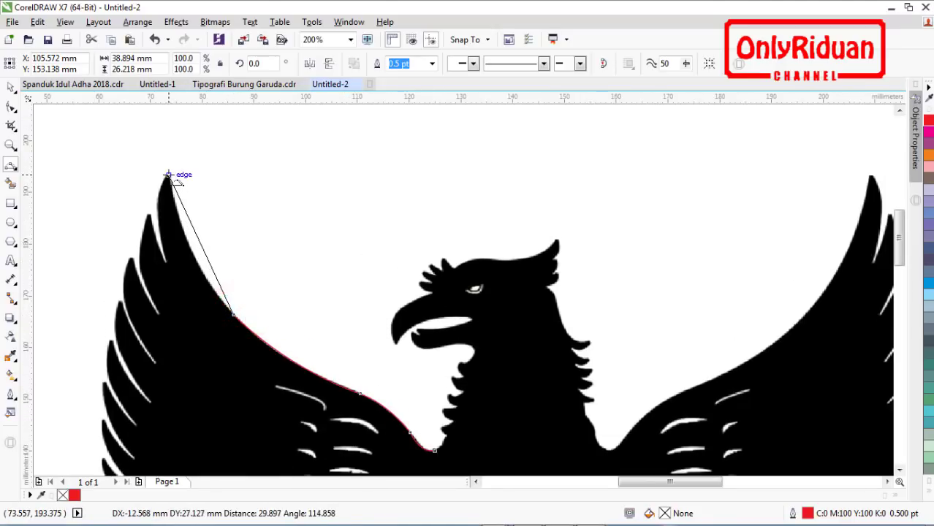
pyautogui.moveTo(179, 220); pyautogui.dragTo(192, 250)
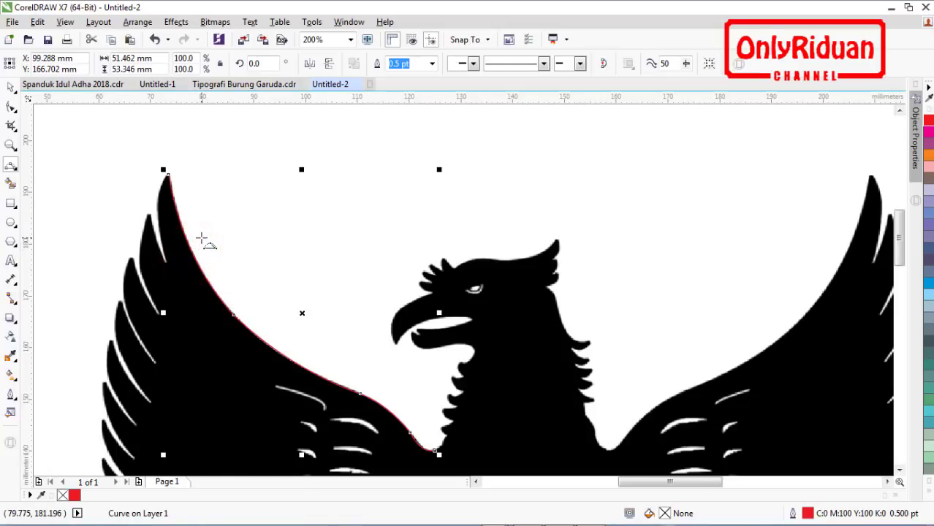
# Step: Continue the red curve with two 3-point segments from the wing tip down the left wing's outer edge to its lower end at the body
pyautogui.scroll(-1, 201, 239)
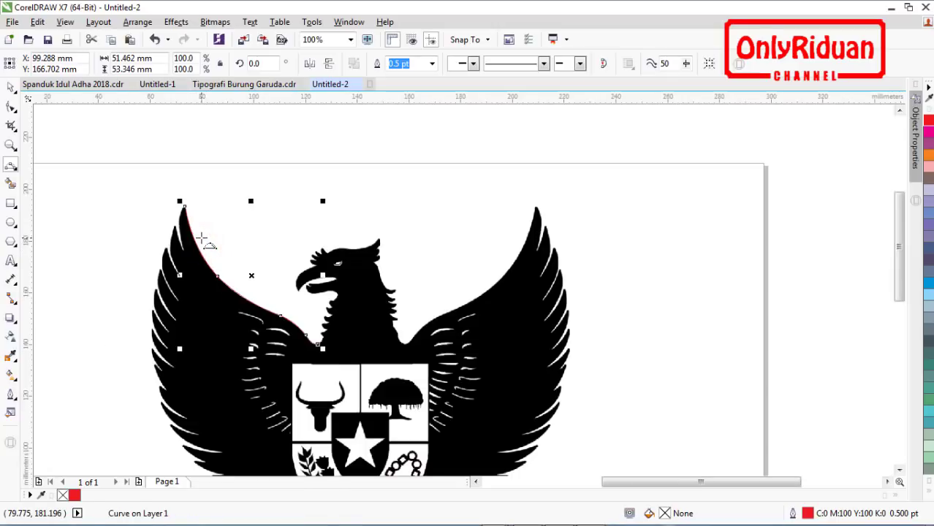
pyautogui.scroll(-2, 204, 235)
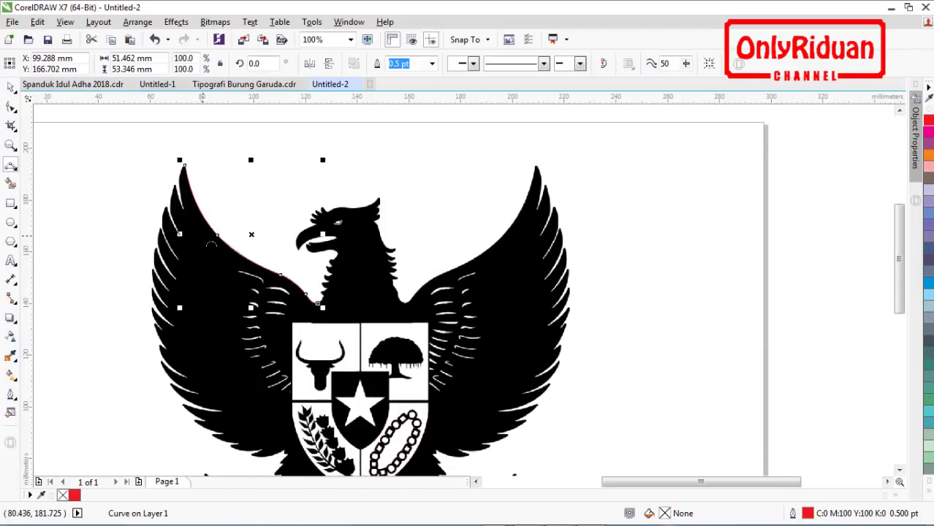
pyautogui.scroll(-1, 212, 244)
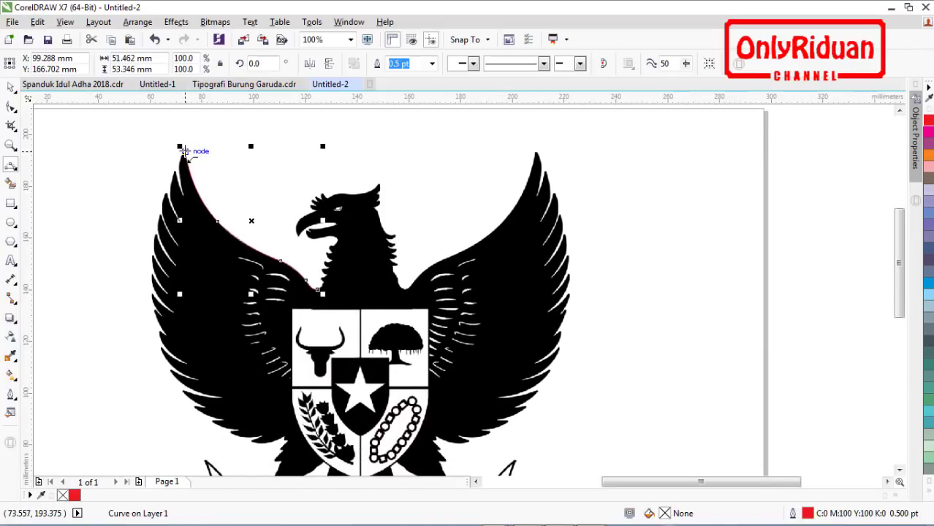
pyautogui.click(184, 151)
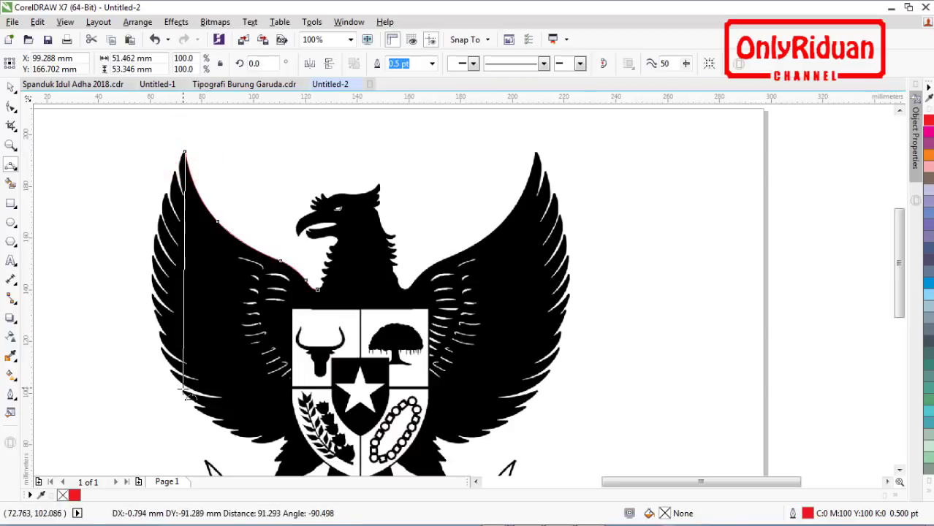
pyautogui.moveTo(182, 389); pyautogui.dragTo(183, 392)
pyautogui.click(153, 282)
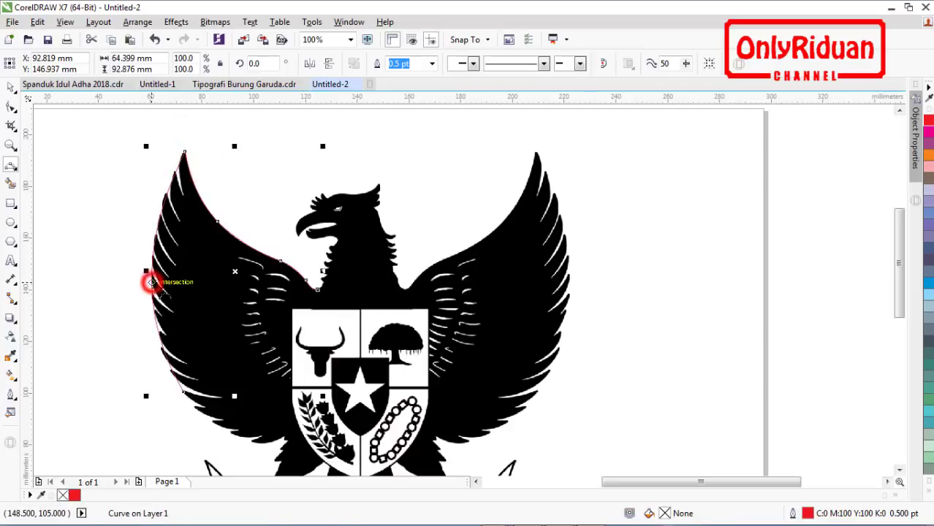
pyautogui.click(183, 393)
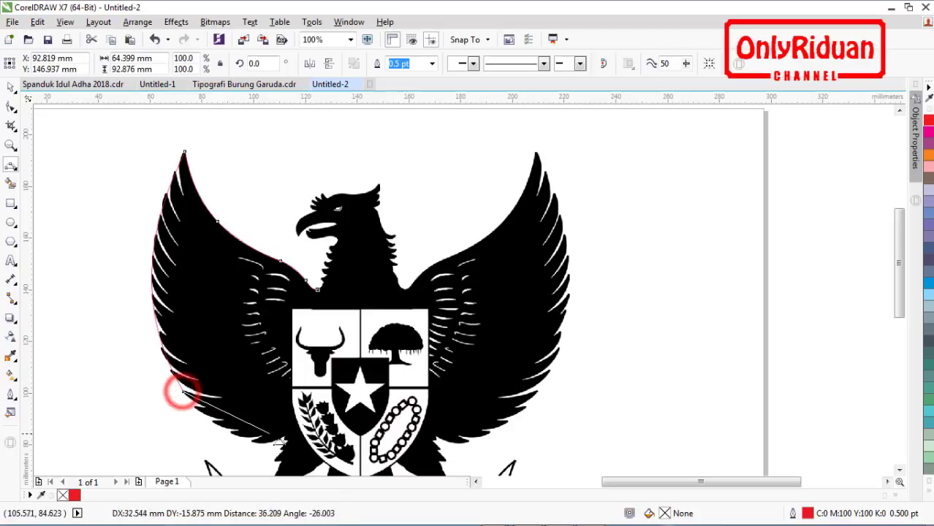
pyautogui.moveTo(268, 432)
pyautogui.mouseDown()
pyautogui.moveTo(284, 438)
pyautogui.moveTo(240, 439)
pyautogui.mouseUp()
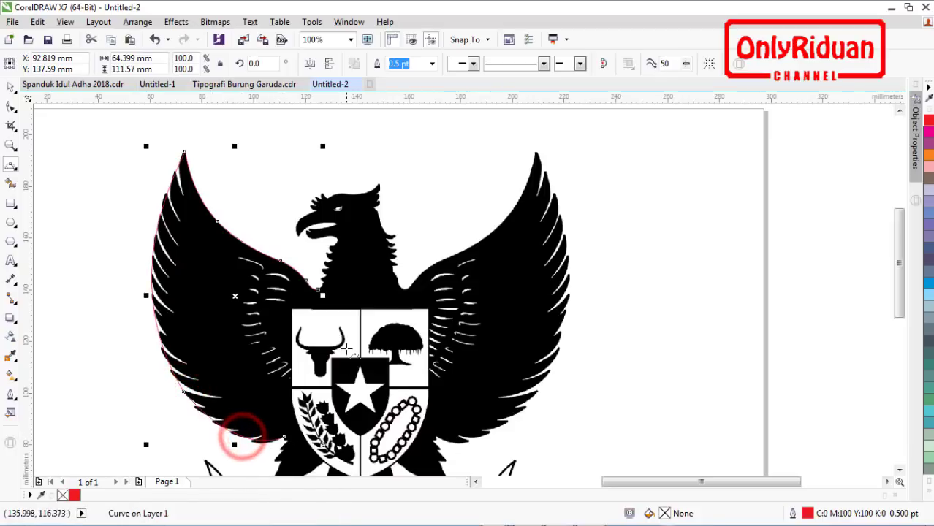
# Step: Continue the red curve with short straight segments around the jagged feather notches between the left wing and the left leg
pyautogui.scroll(-3, 241, 439)
pyautogui.scroll(2, 289, 317)
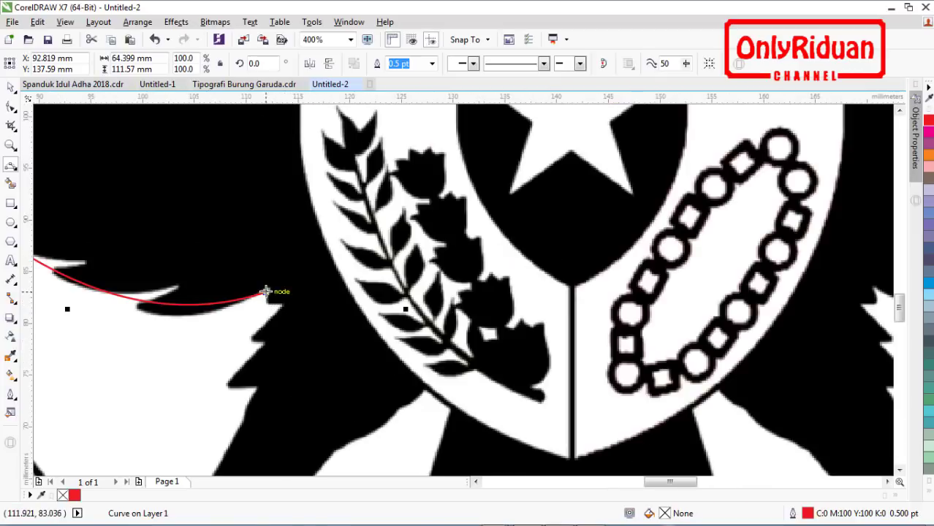
pyautogui.moveTo(266, 291)
pyautogui.mouseDown()
pyautogui.moveTo(264, 303)
pyautogui.moveTo(286, 298)
pyautogui.mouseUp()
pyautogui.click(264, 303)
pyautogui.click(284, 302)
pyautogui.click(252, 337)
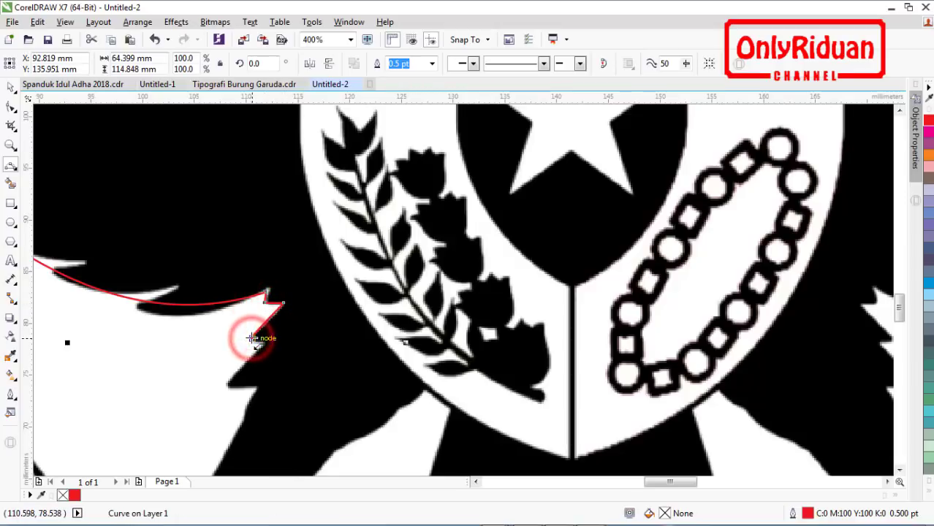
pyautogui.click(264, 337)
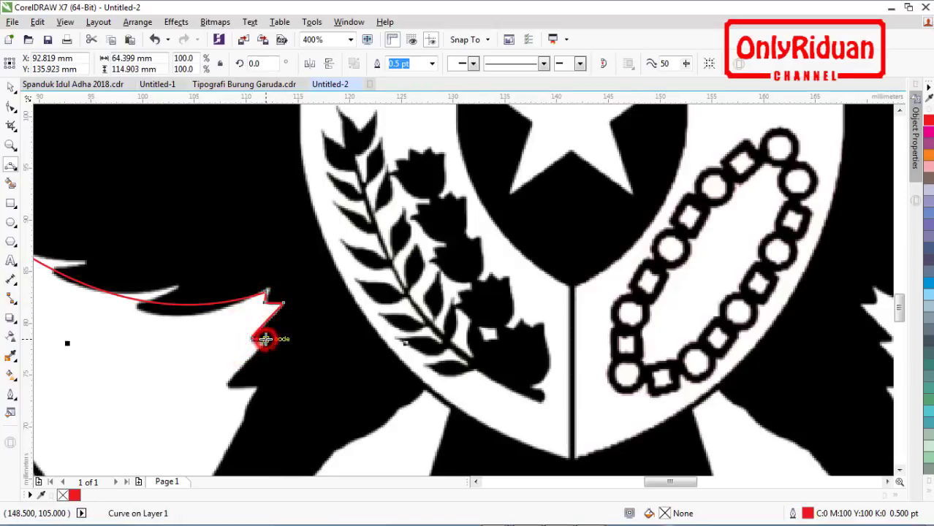
pyautogui.doubleClick(227, 383)
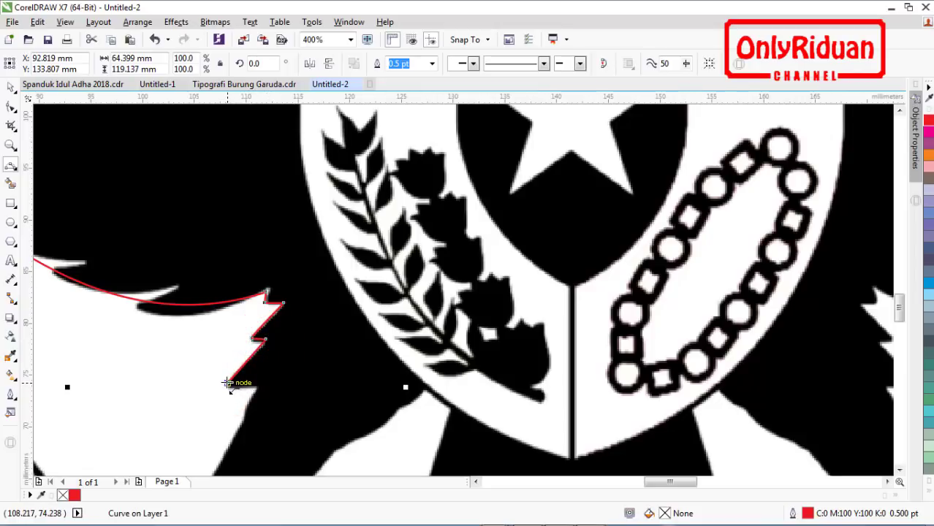
pyautogui.click(227, 382)
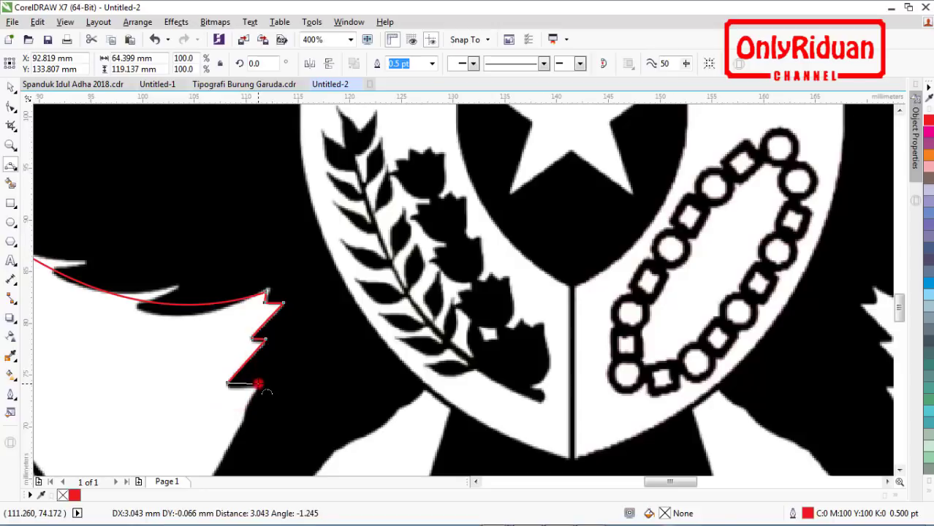
pyautogui.click(258, 383)
# Step: Extend the red curve with two 3-point segments down the left leg's outer edge to the top of the foot
pyautogui.scroll(-3, 359, 305)
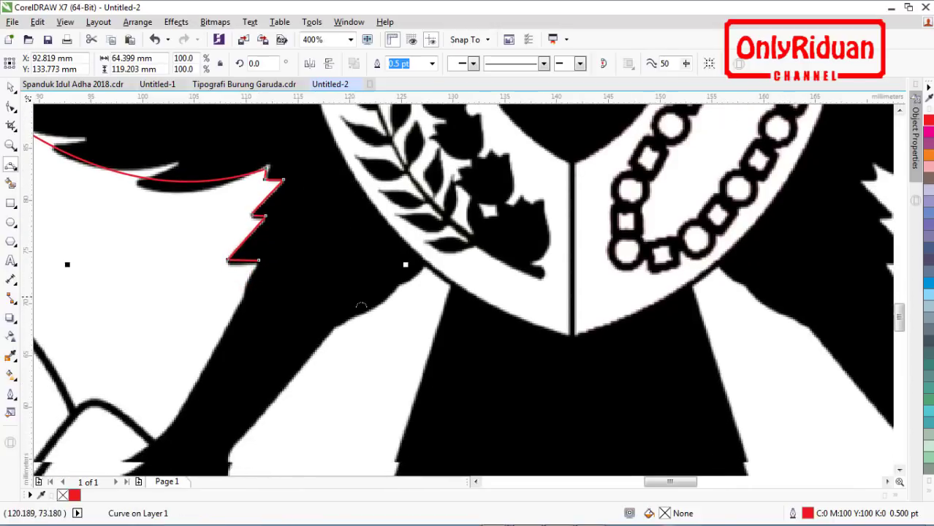
pyautogui.scroll(-2, 360, 307)
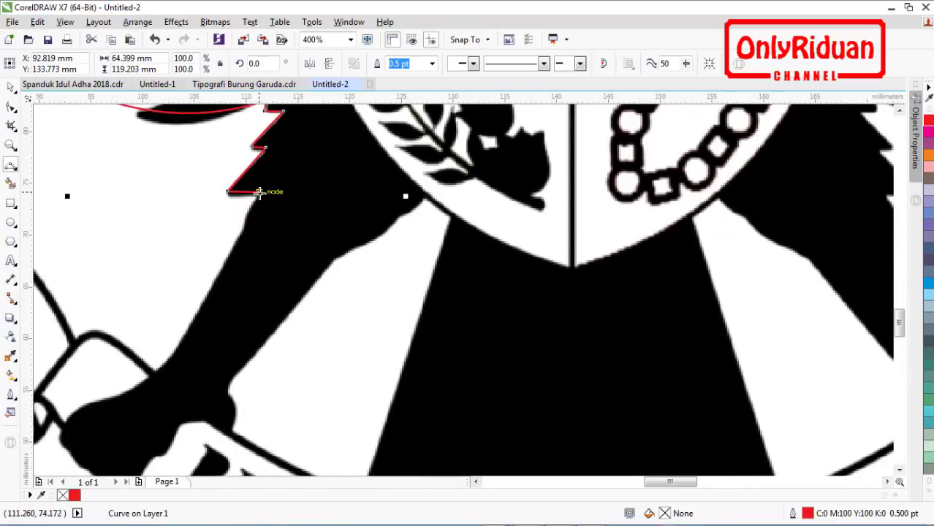
pyautogui.click(222, 269)
pyautogui.click(174, 352)
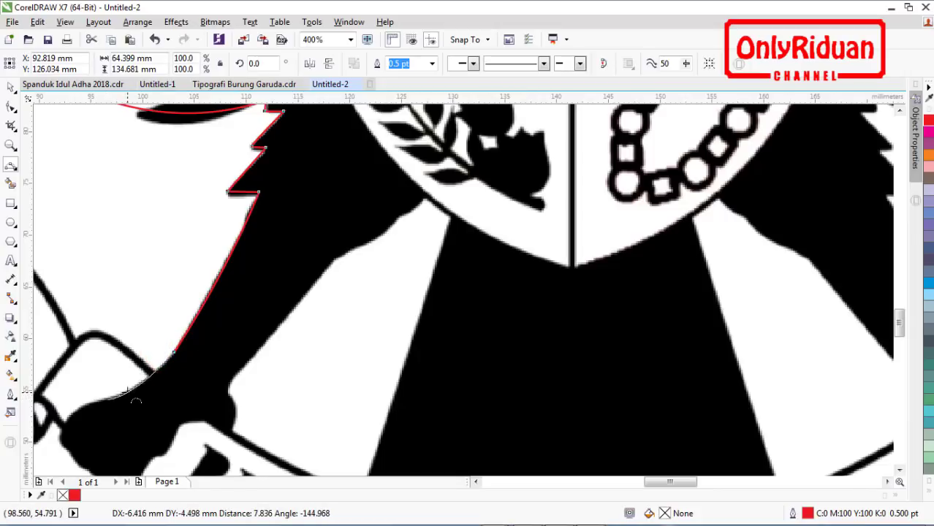
pyautogui.click(138, 387)
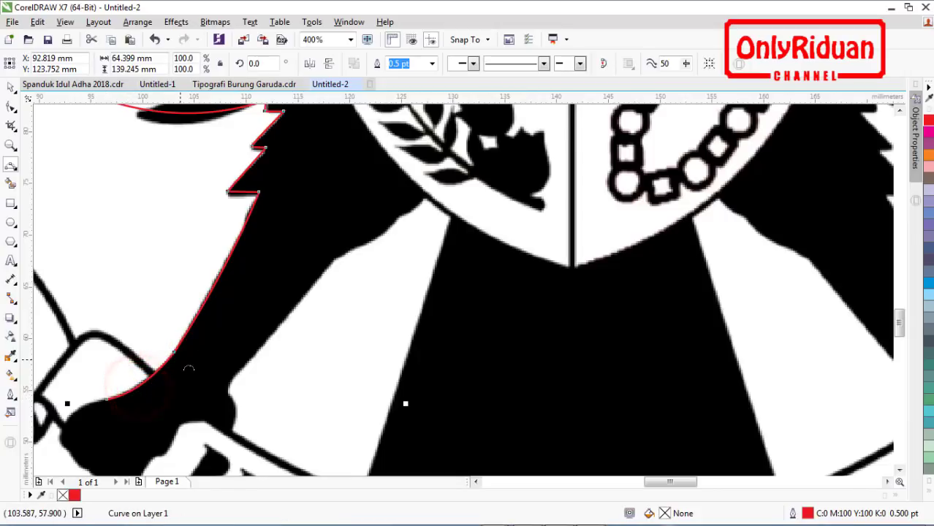
# Step: Trace the left foot's outer contour with 3-point segments, around the toes and the claw tip to the banner's lower edge
pyautogui.scroll(-3, 188, 366)
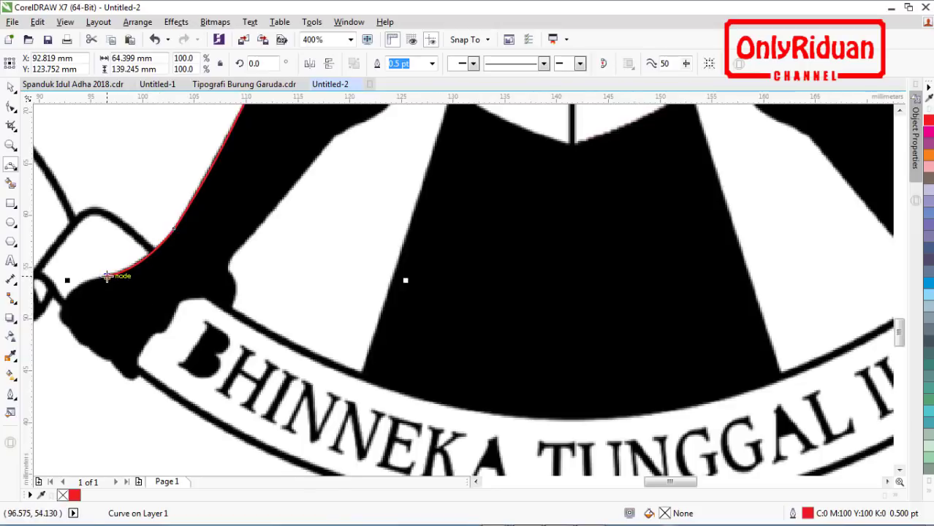
pyautogui.click(107, 276)
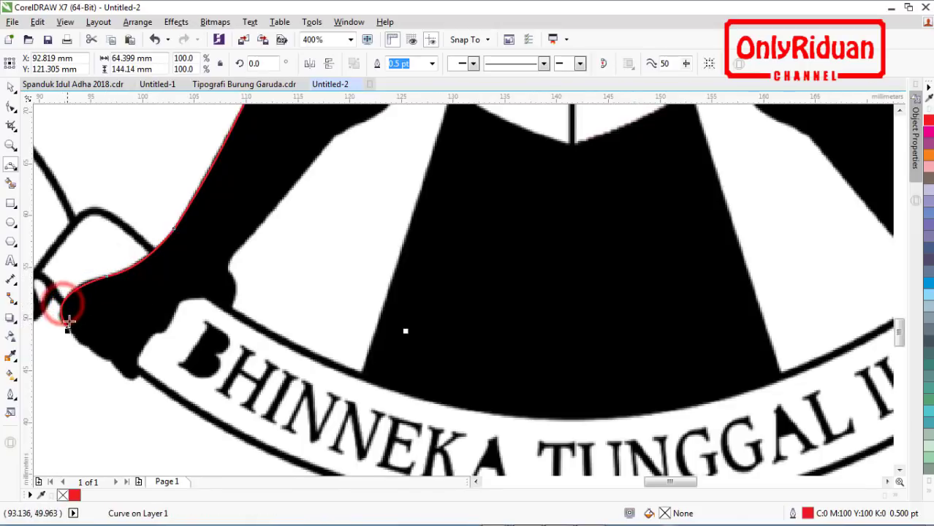
pyautogui.click(67, 323)
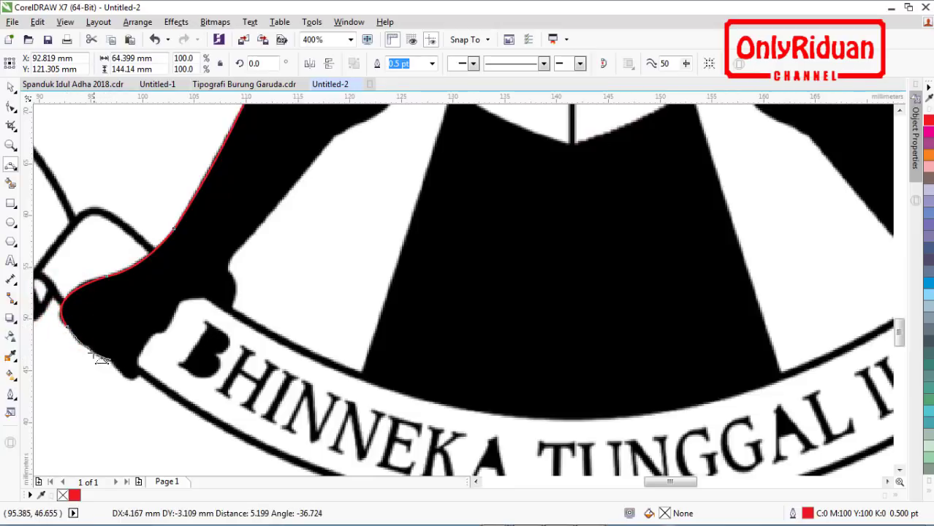
pyautogui.click(87, 351)
pyautogui.click(109, 359)
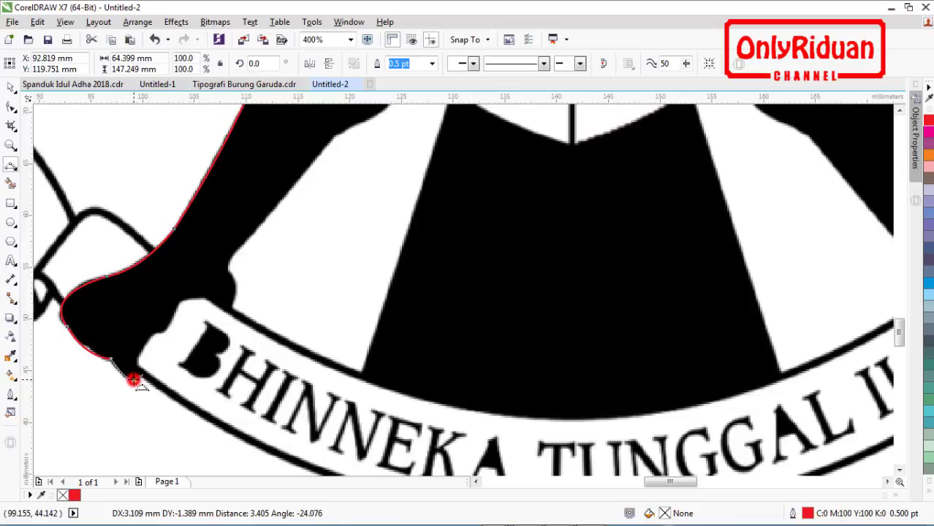
pyautogui.click(143, 372)
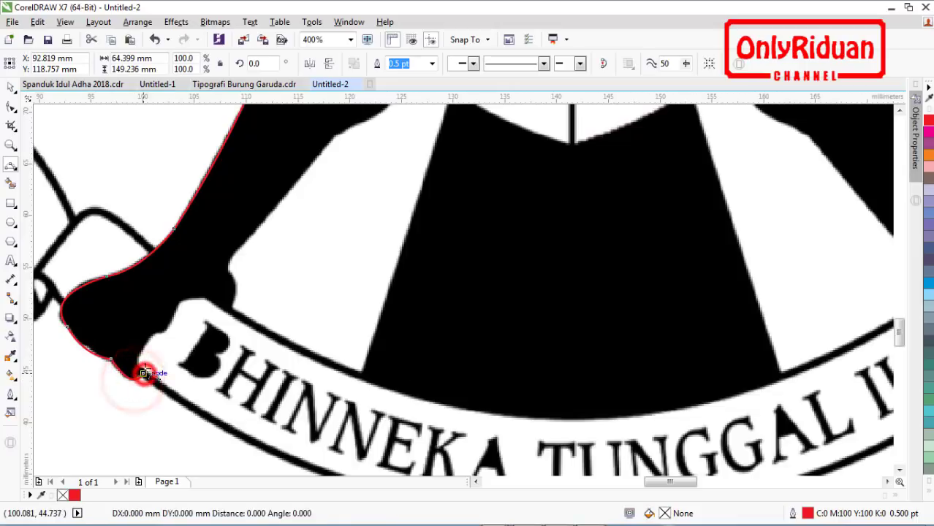
# Step: Continue the red curve along the left foot's inner contour, over the banner's end and around the heel to the ankle
pyautogui.click(154, 337)
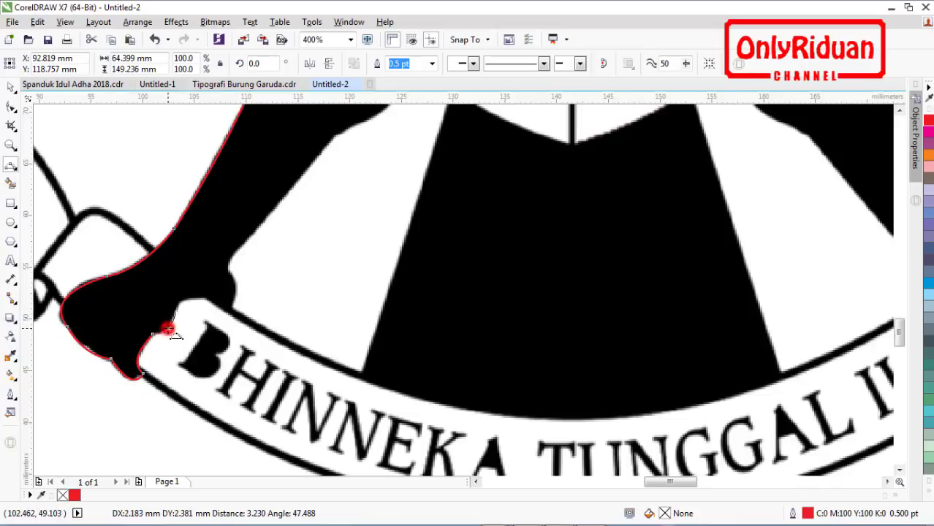
pyautogui.click(177, 309)
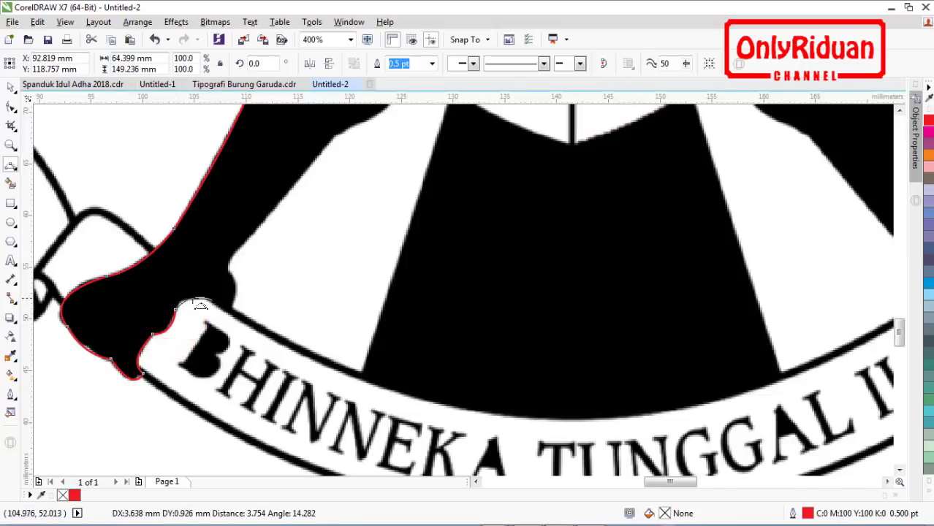
pyautogui.moveTo(211, 303); pyautogui.dragTo(334, 136)
pyautogui.click(223, 307)
pyautogui.click(229, 262)
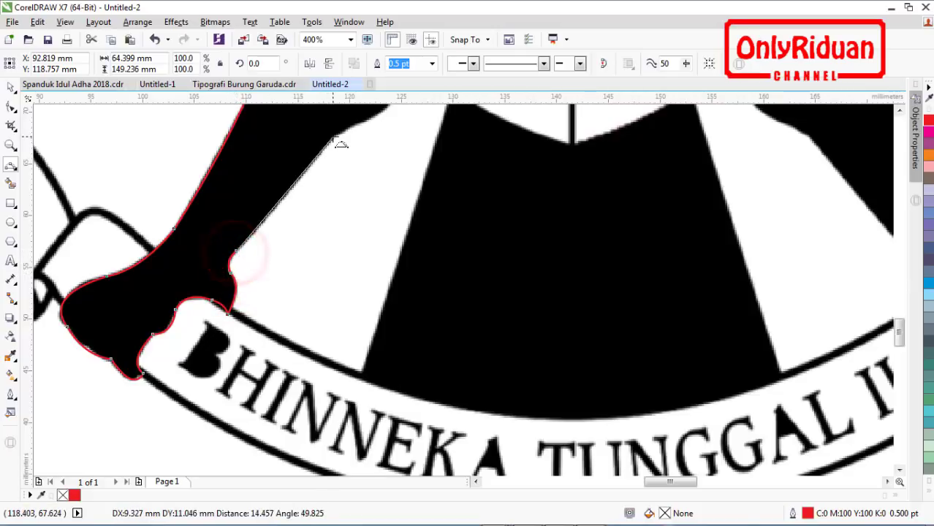
# Step: Extend the red curve up the left leg's inner edge with a straight and a slightly curved segment ending at the shield
pyautogui.click(291, 186)
pyautogui.scroll(3, 418, 230)
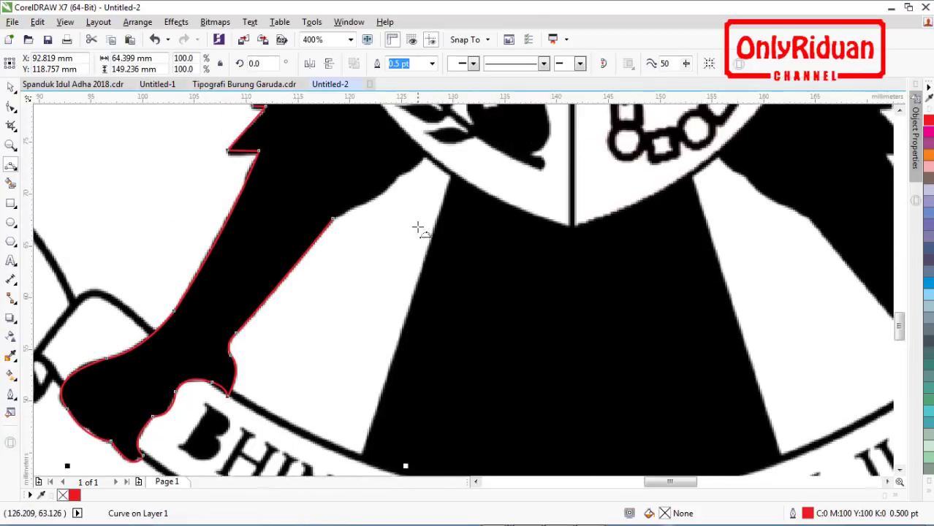
pyautogui.scroll(2, 417, 228)
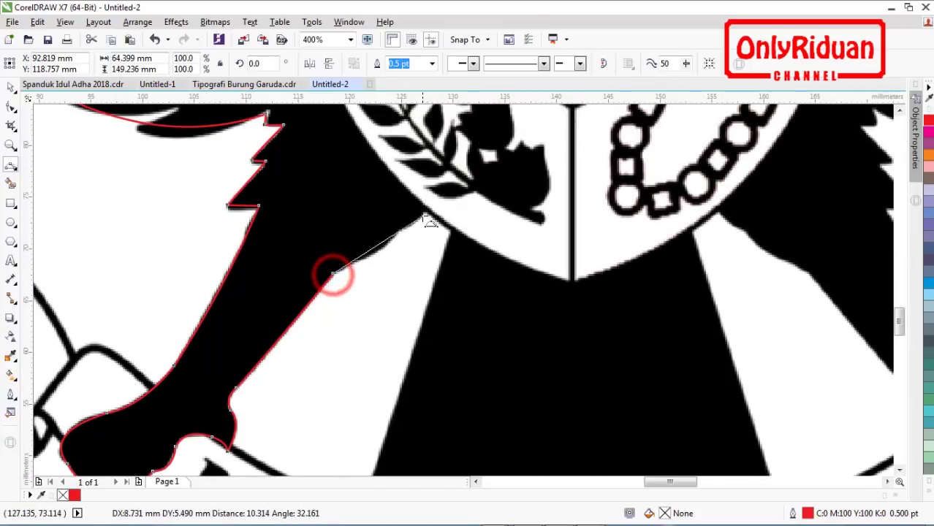
pyautogui.click(387, 244)
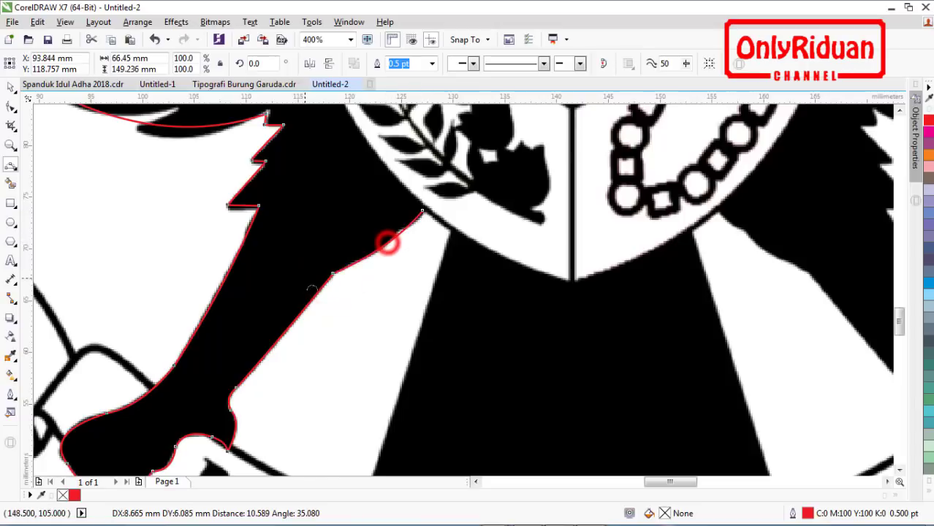
pyautogui.click(422, 211)
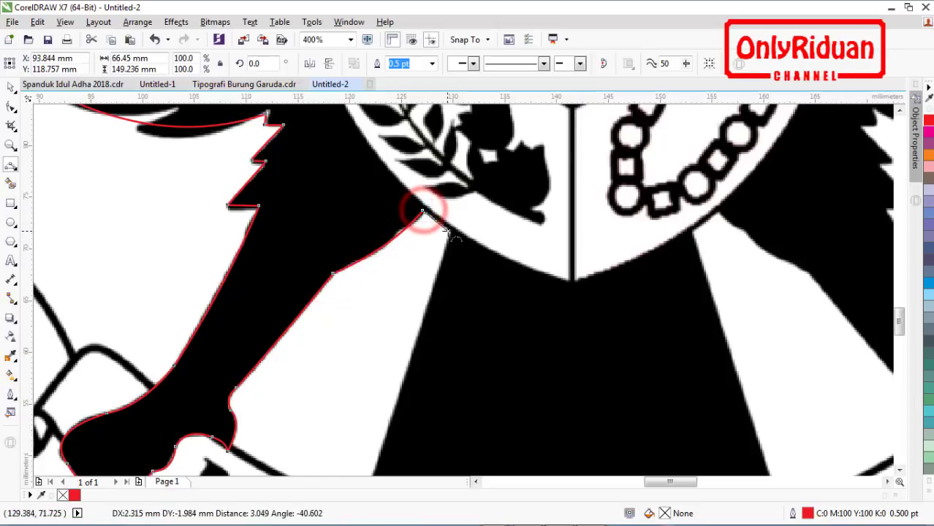
# Step: Add a straight segment about 3 mm long on the shield's edge and another down the tail's left edge to the banner
pyautogui.doubleClick(451, 232)
pyautogui.scroll(-3, 454, 226)
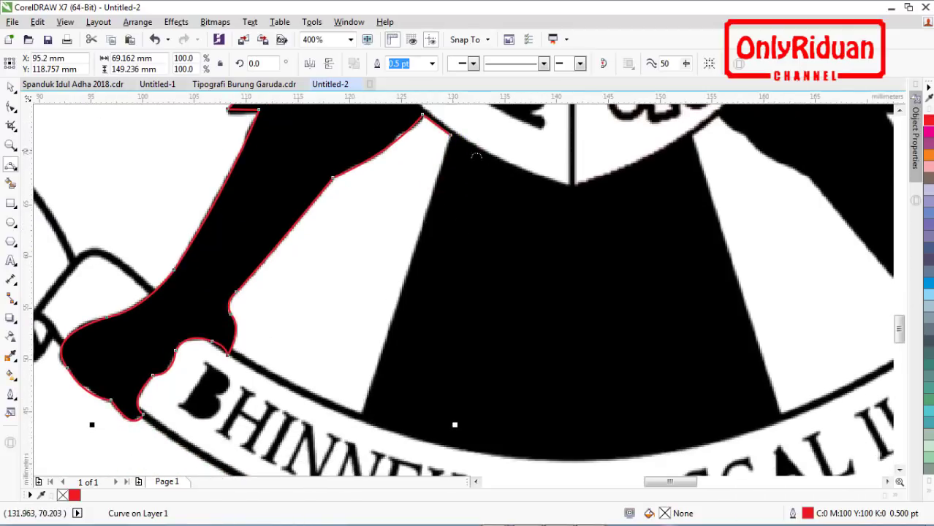
pyautogui.click(451, 135)
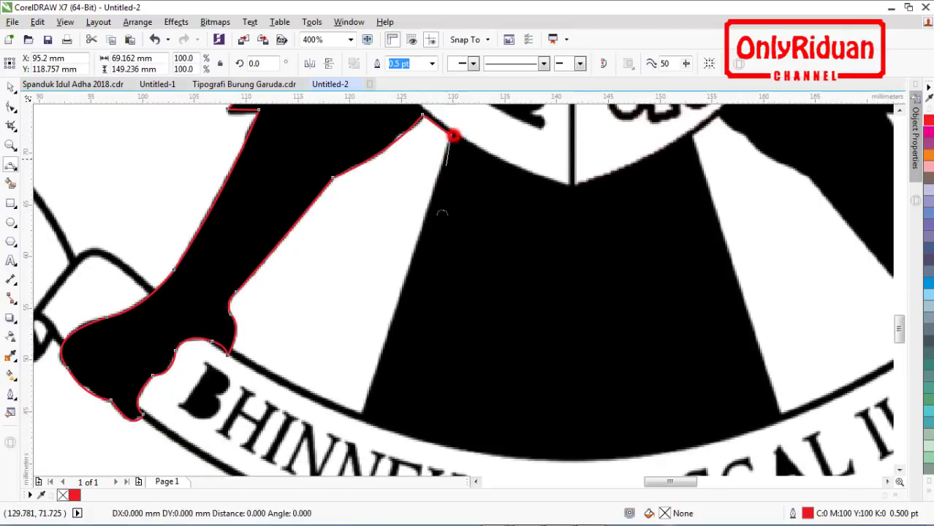
pyautogui.doubleClick(366, 409)
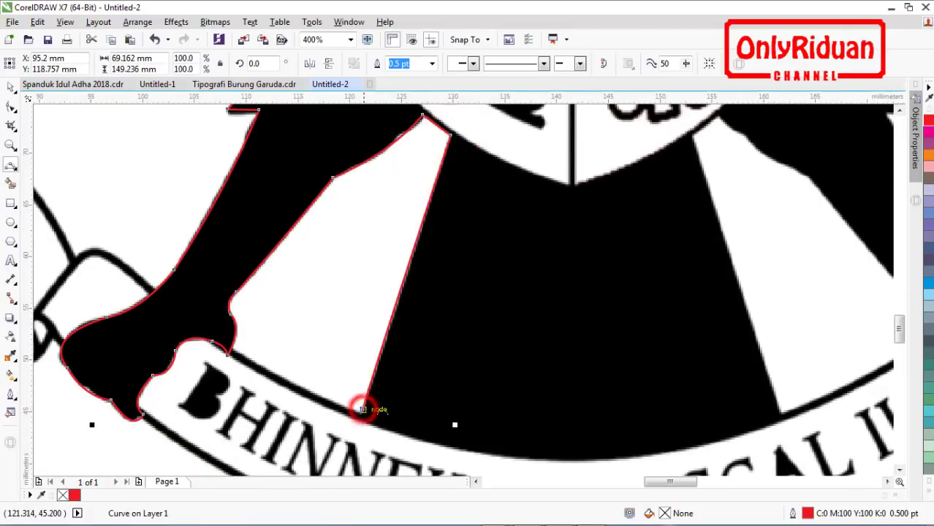
# Step: Draw an arc about 40 mm wide along the tail's lower edge and a straight segment up its right edge to the shield
pyautogui.click(363, 410)
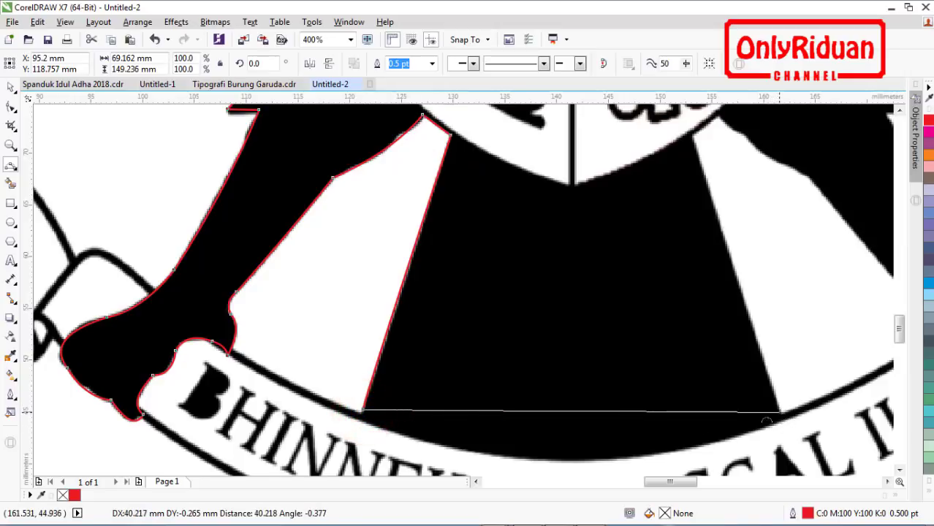
pyautogui.click(569, 450)
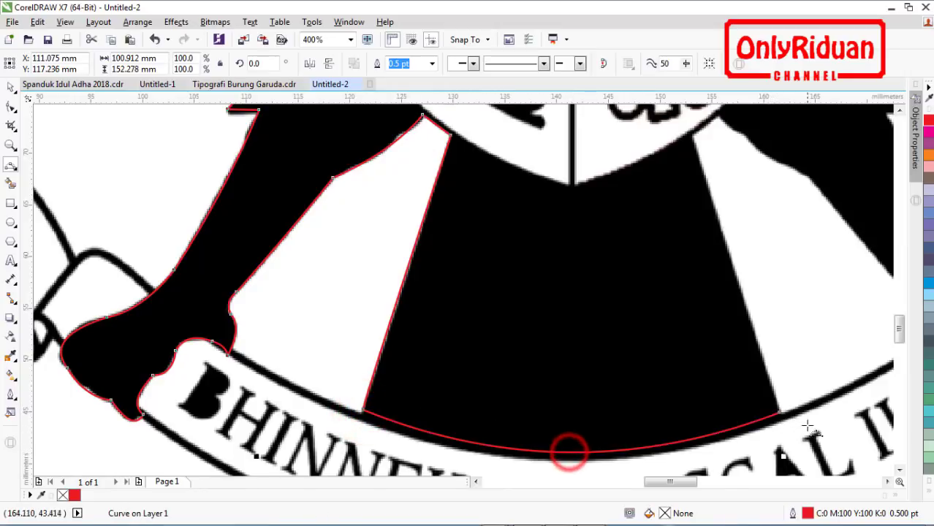
pyautogui.click(779, 414)
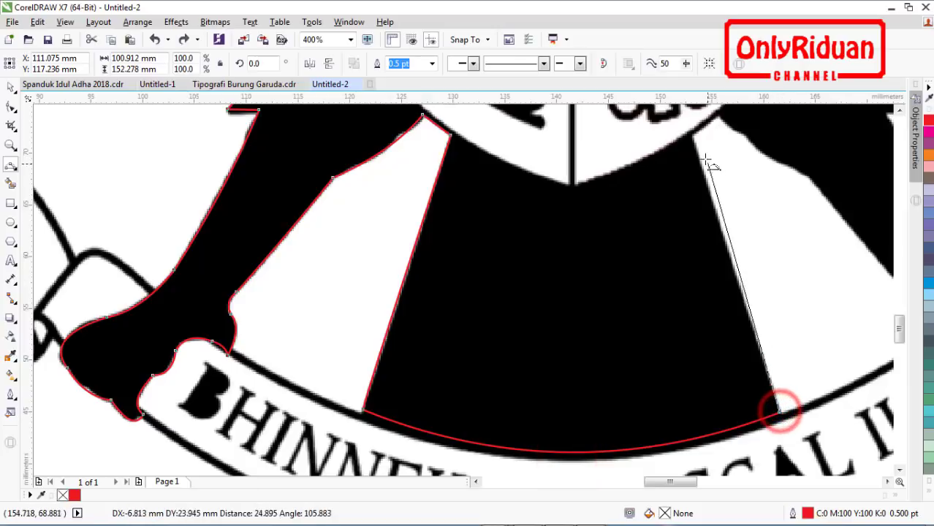
pyautogui.click(694, 136)
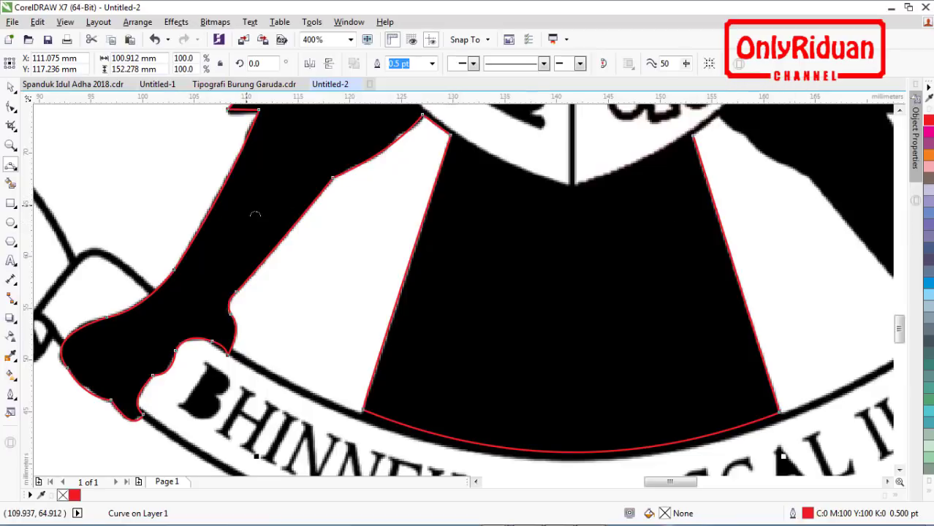
# Step: Continue the red curve along the shield's edge to the right leg and down that leg's inner edge to the ankle
pyautogui.hscroll(5, 547, 235)
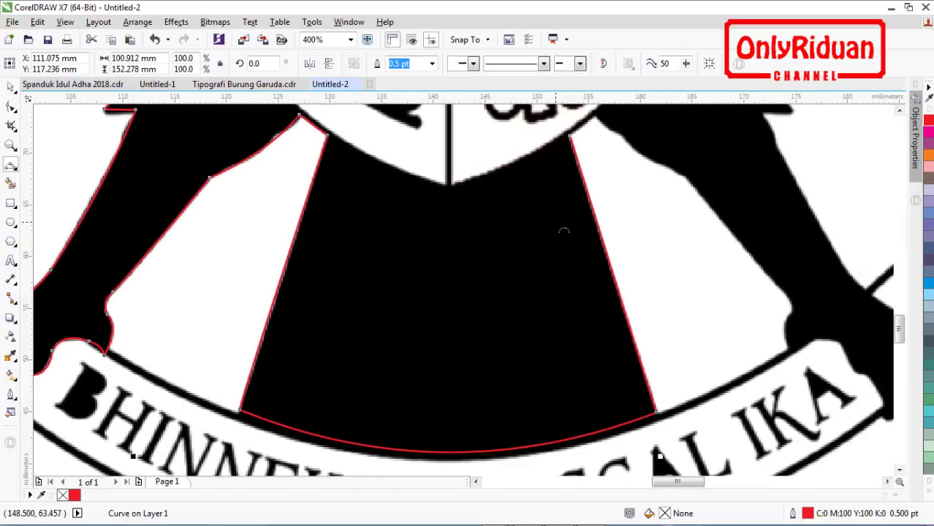
pyautogui.hscroll(1, 557, 219)
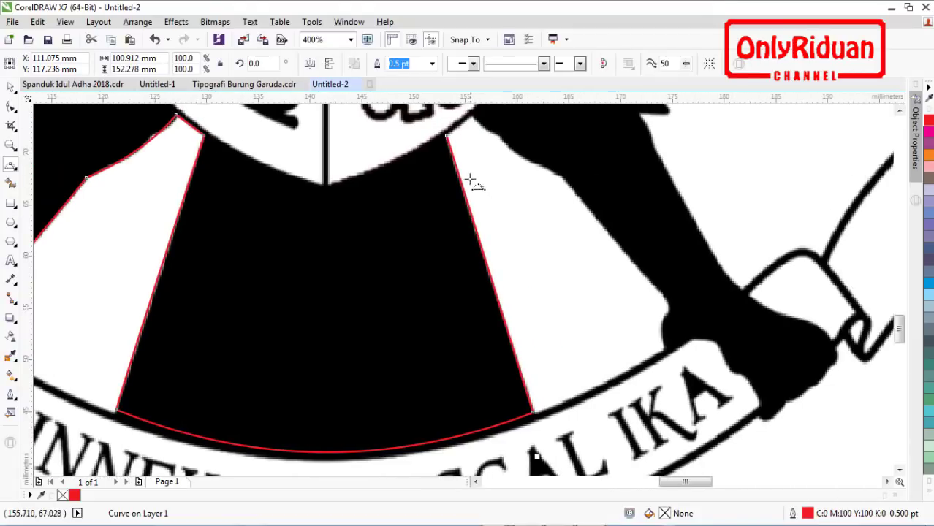
pyautogui.moveTo(446, 137); pyautogui.dragTo(569, 183)
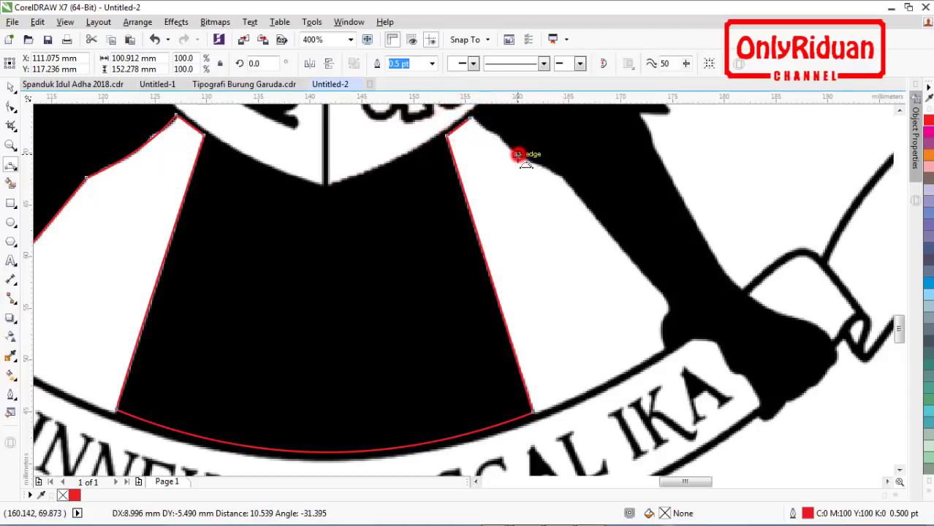
pyautogui.click(562, 176)
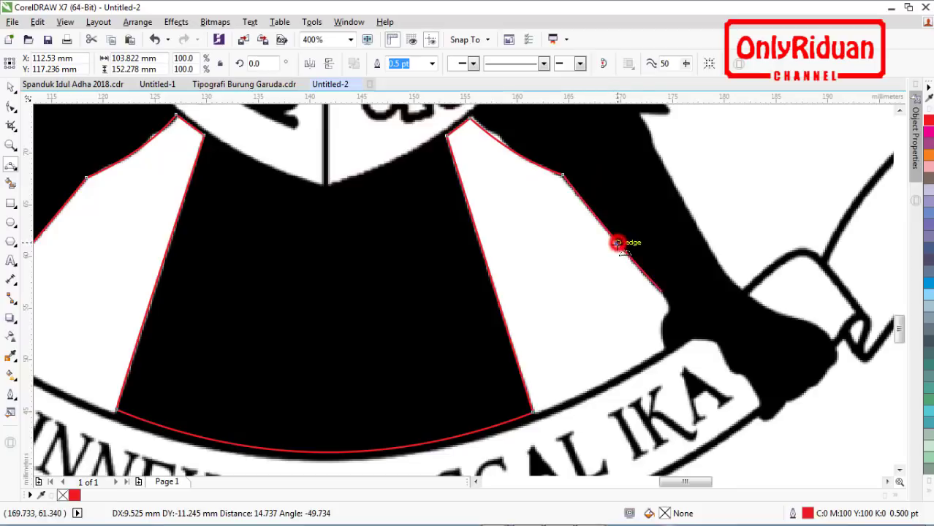
# Step: Trace the right foot's inner contour with 3-point segments, around the heel and over the banner's end to the front claw
pyautogui.click(662, 291)
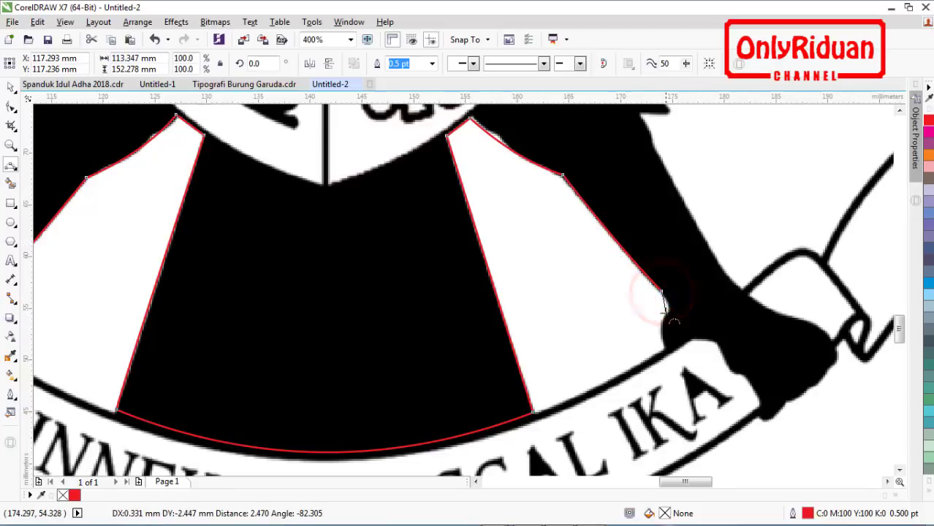
pyautogui.click(668, 310)
pyautogui.moveTo(665, 317); pyautogui.dragTo(827, 331)
pyautogui.click(660, 334)
pyautogui.click(717, 344)
pyautogui.click(731, 369)
pyautogui.click(758, 399)
# Step: Continue the red 3-point curve from the right foot's front claw around the outer toes and over the foot to the ankle
pyautogui.click(767, 418)
pyautogui.click(815, 386)
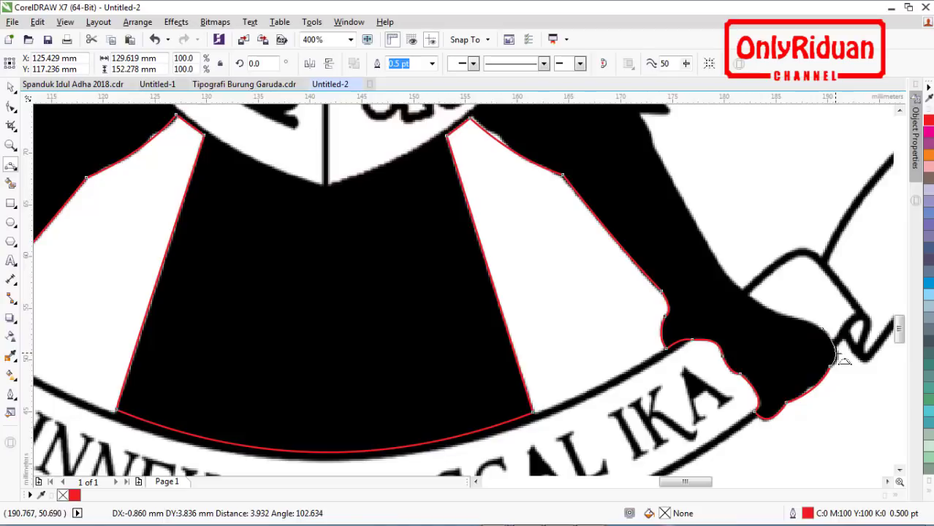
pyautogui.click(833, 351)
pyautogui.click(824, 326)
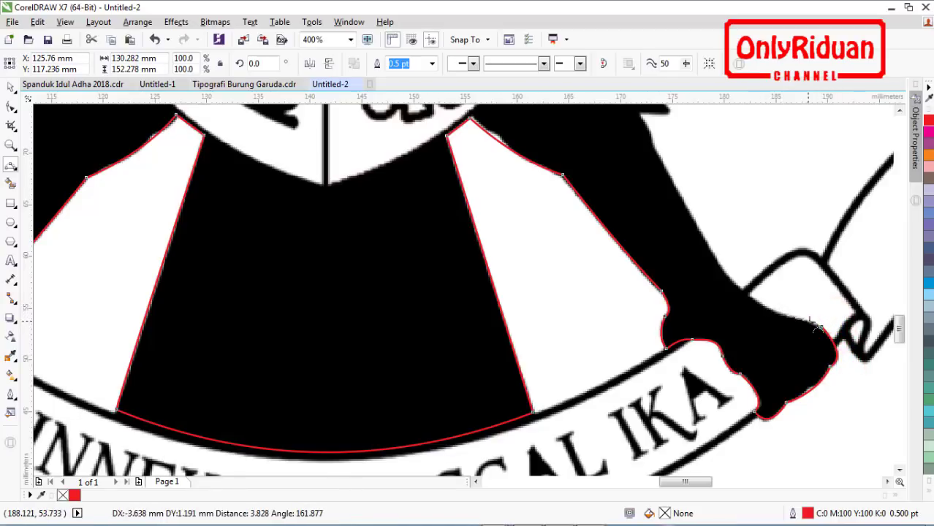
pyautogui.click(784, 315)
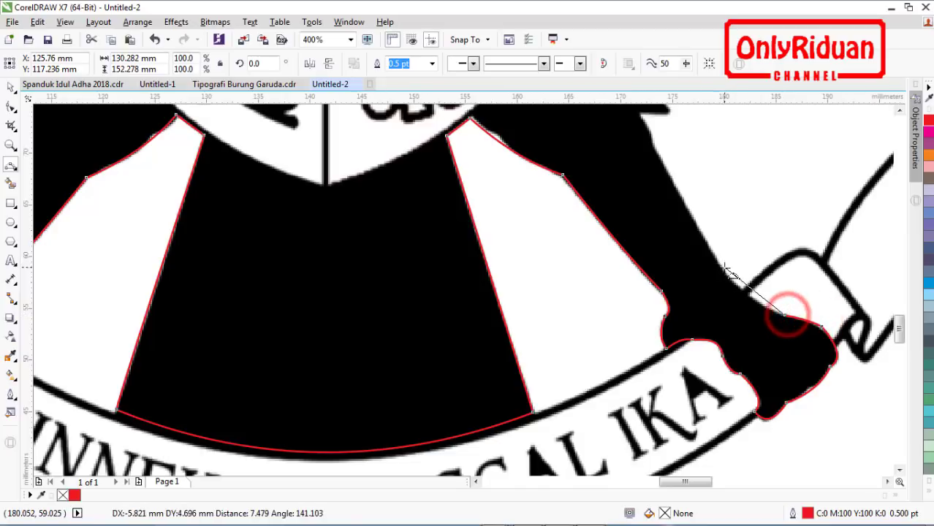
pyautogui.click(758, 299)
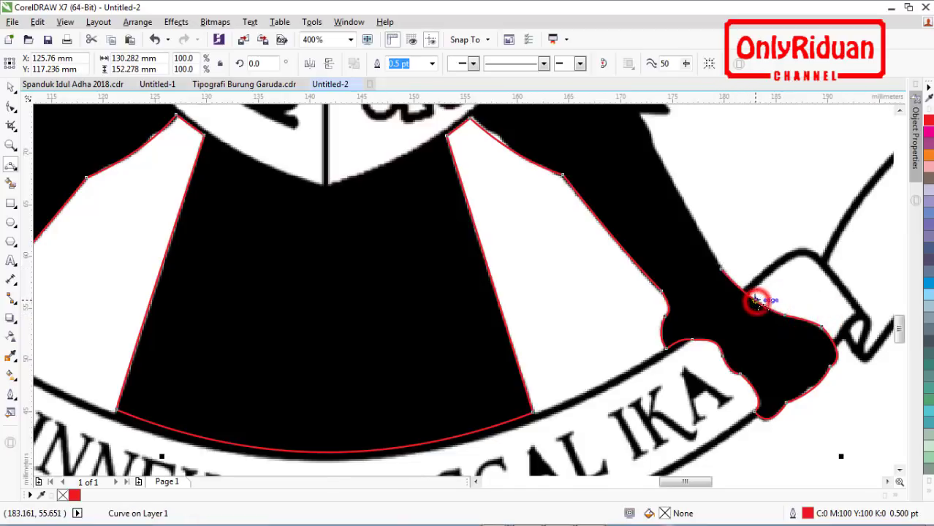
# Step: Draw a nearly straight segment about 17 mm long up the right leg's outer edge from the ankle to the lowest thigh feather
pyautogui.scroll(3, 706, 219)
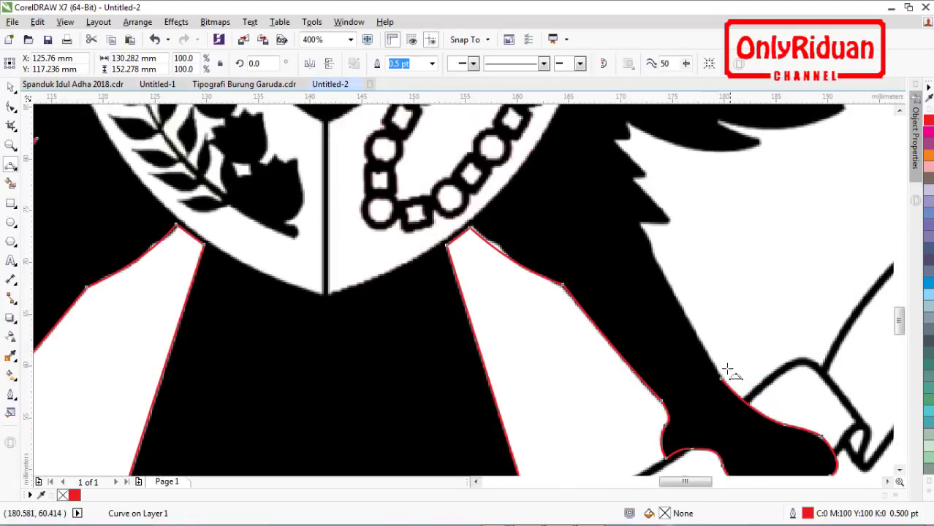
pyautogui.click(720, 379)
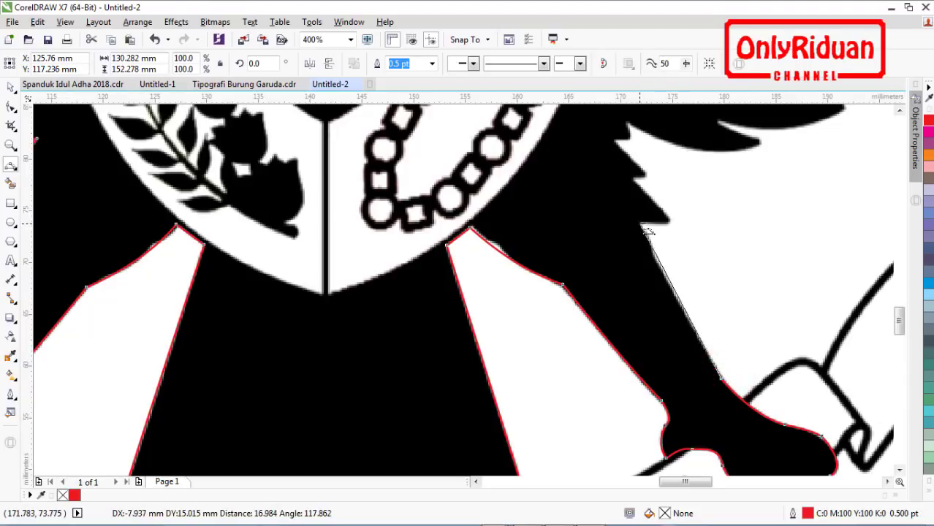
pyautogui.click(655, 254)
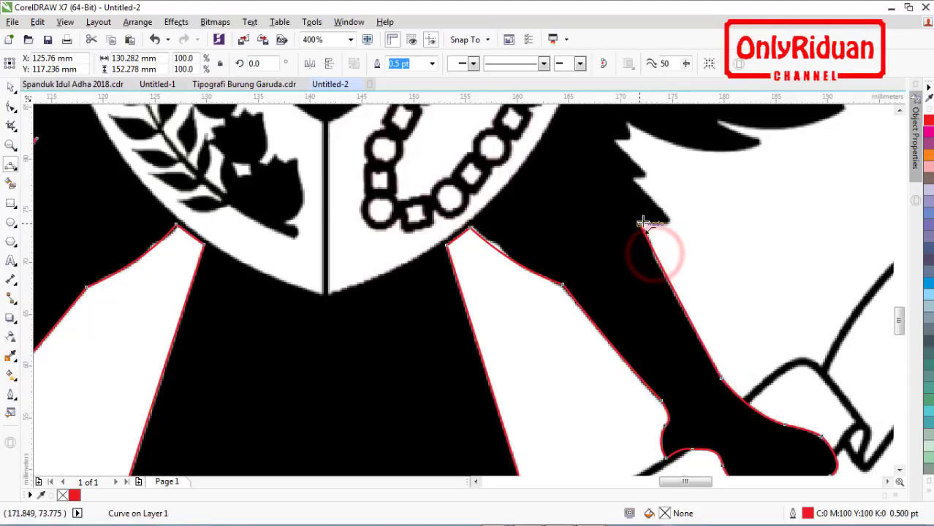
# Step: Trace the zigzag thigh feathers of the right leg with short segments up to where they meet the wing
pyautogui.click(671, 222)
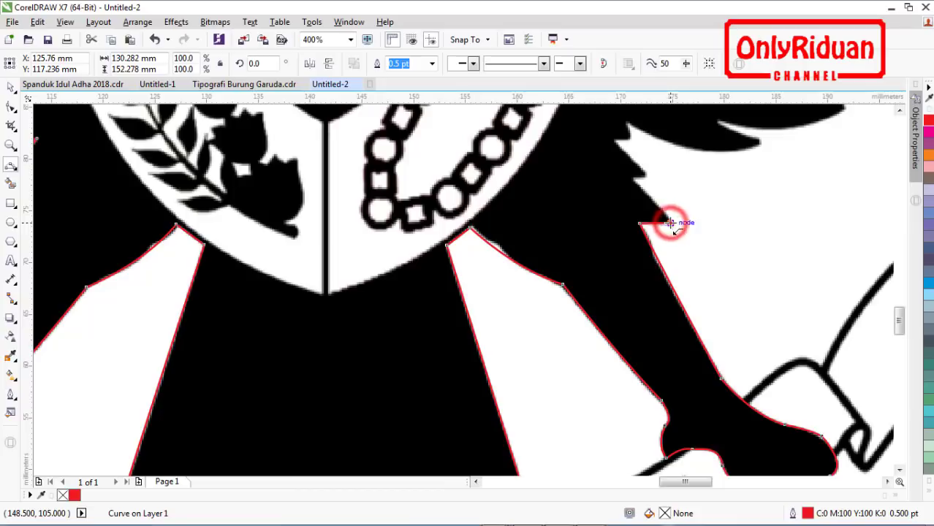
pyautogui.click(633, 178)
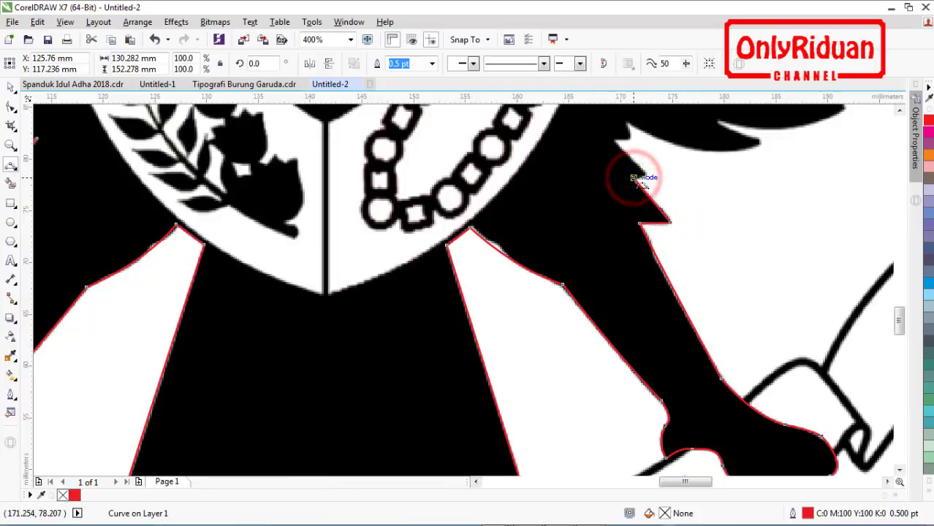
pyautogui.scroll(1, 641, 186)
pyautogui.scroll(1, 635, 178)
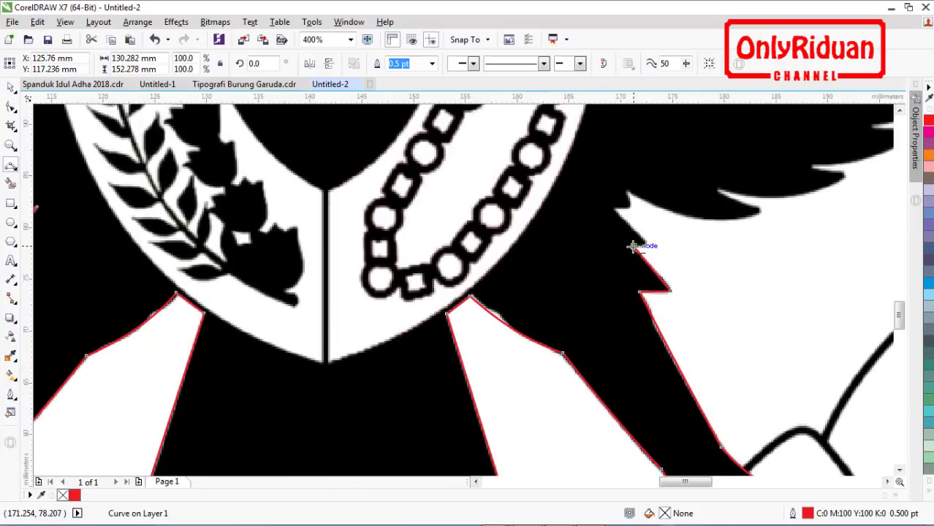
pyautogui.click(633, 247)
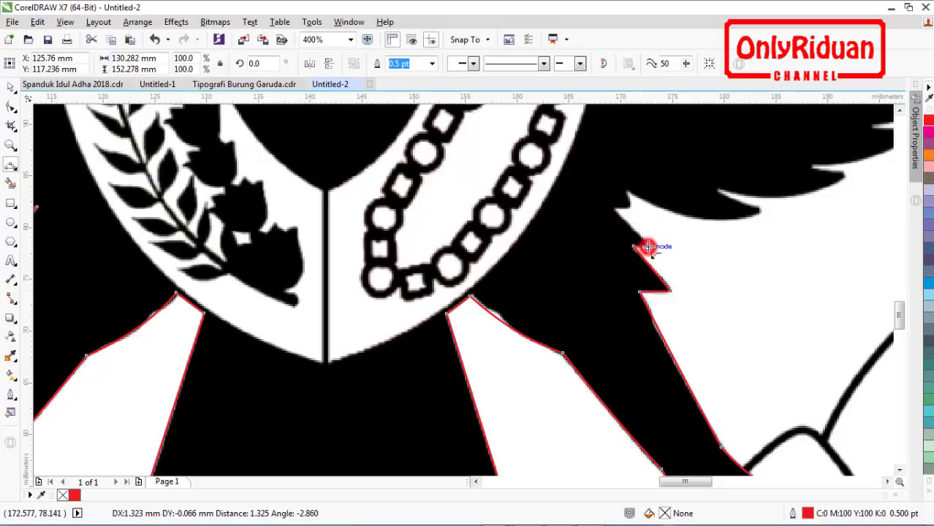
pyautogui.click(614, 208)
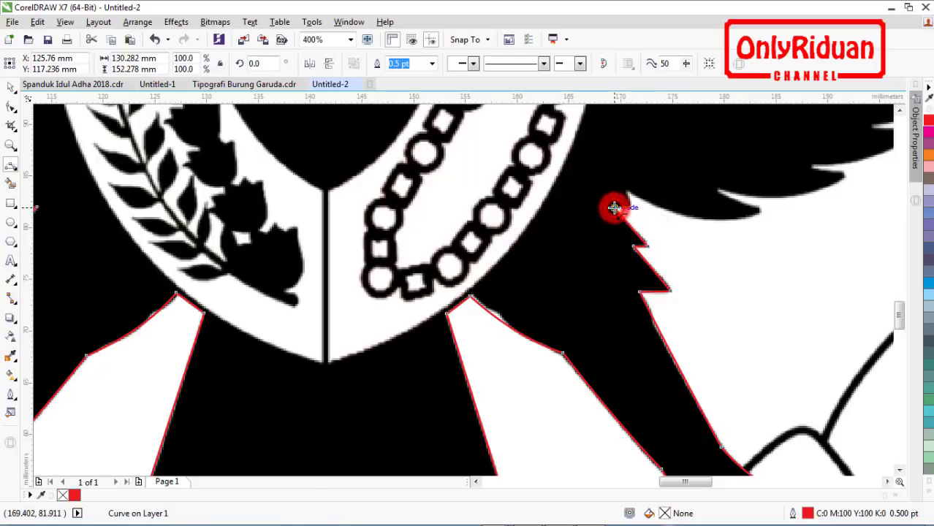
pyautogui.click(631, 207)
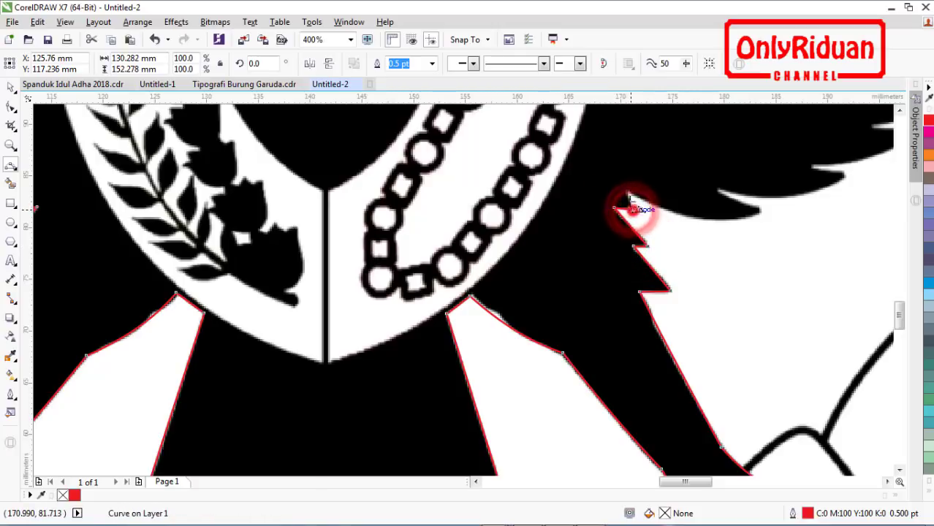
pyautogui.click(626, 191)
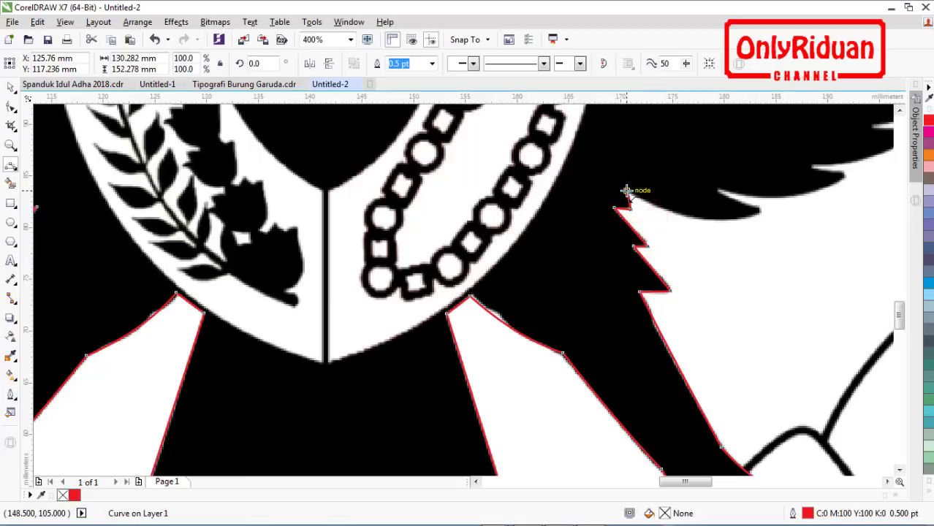
# Step: Trace the right wing's lower edge from the thigh feathers with one curve, and its outer edge up to the tip with another about 93 mm long
pyautogui.scroll(-5, 660, 252)
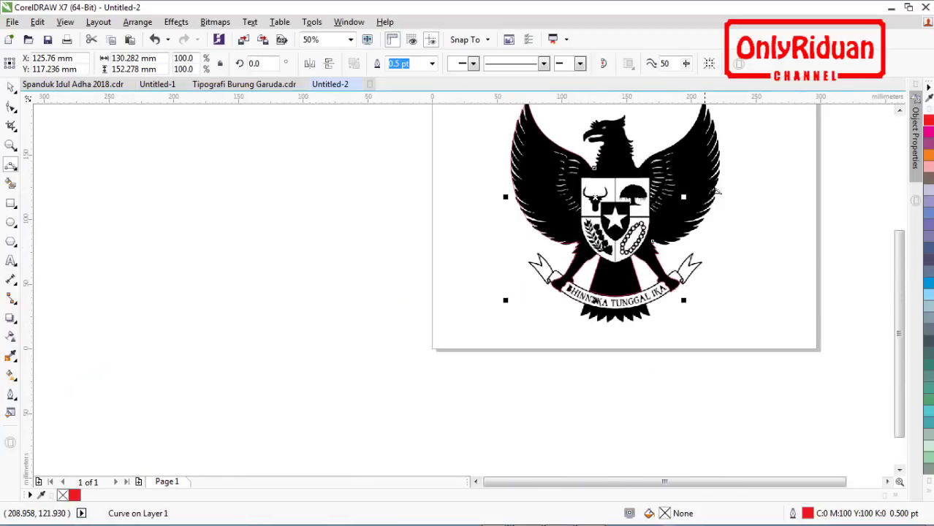
pyautogui.scroll(2, 731, 167)
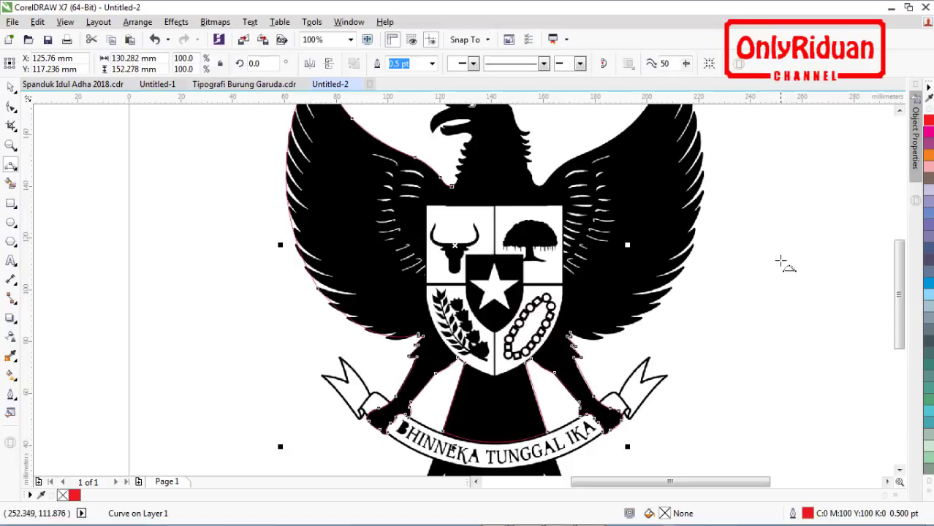
pyautogui.scroll(1, 781, 261)
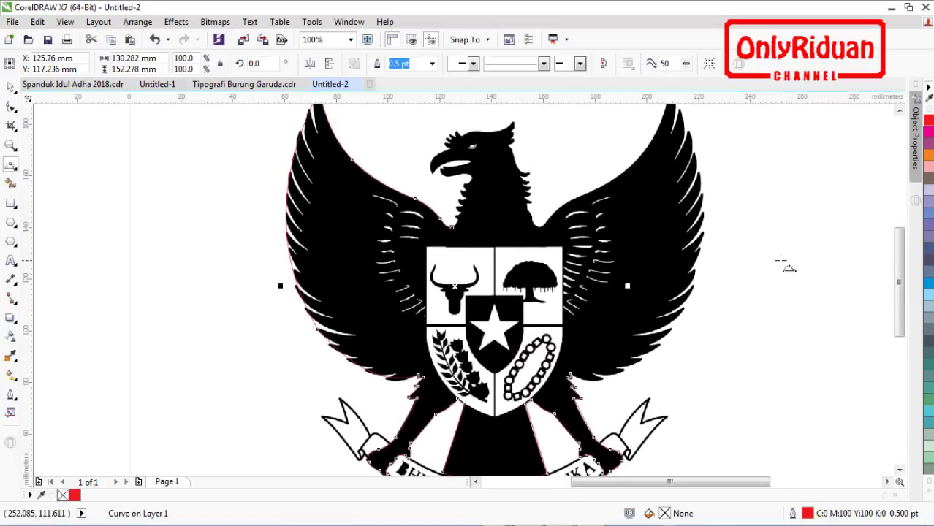
pyautogui.click(570, 375)
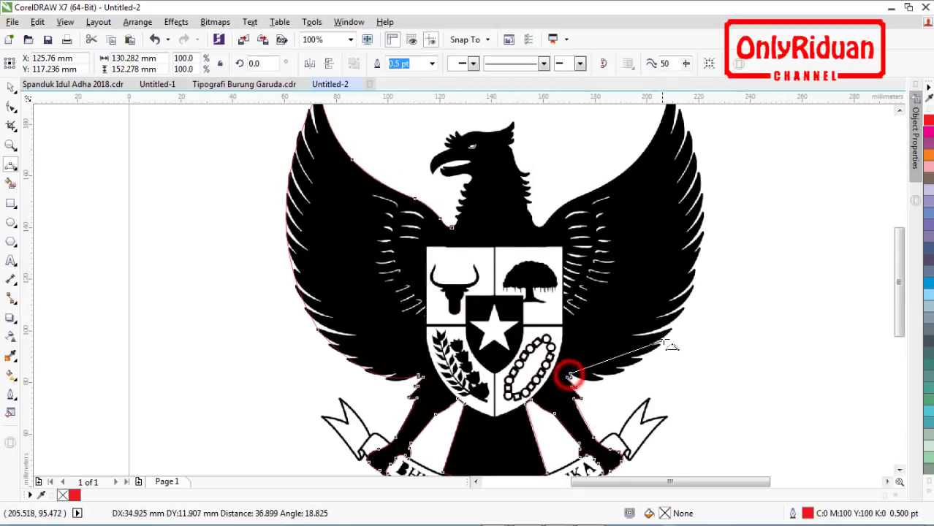
pyautogui.click(627, 372)
pyautogui.click(671, 331)
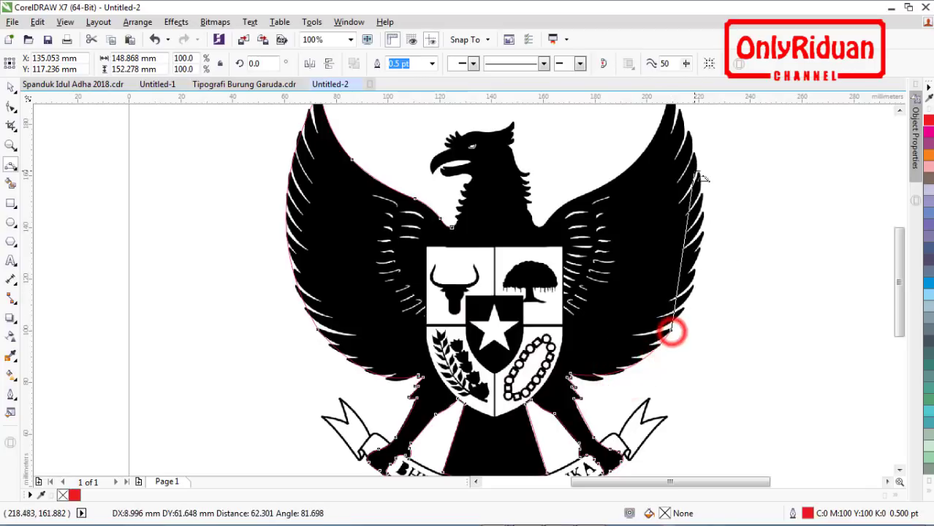
pyautogui.scroll(1, 702, 179)
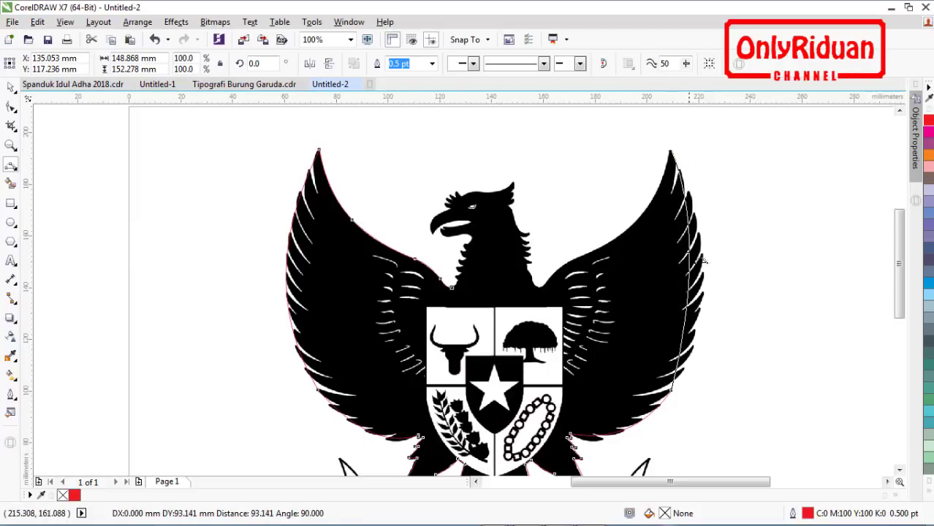
pyautogui.click(704, 271)
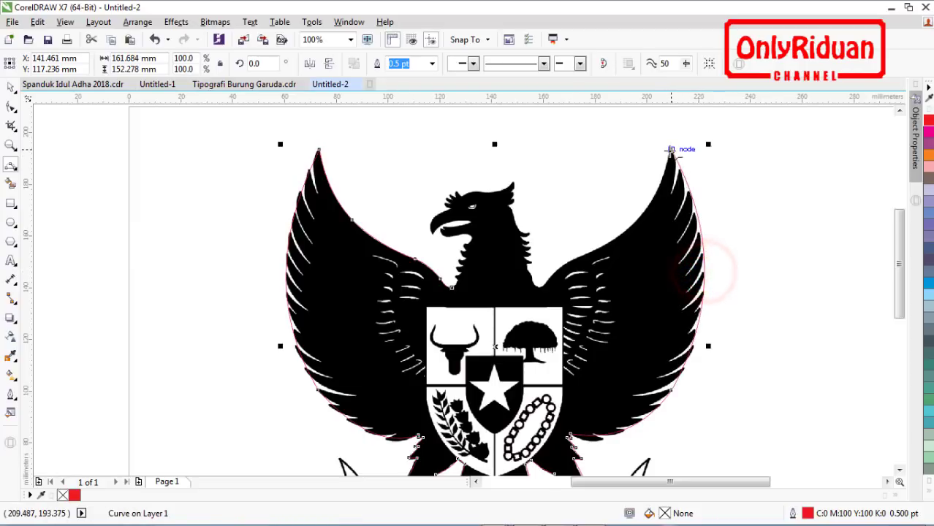
# Step: Trace the right wing's inner edge from the tip down to the base of the neck with consecutive 3-point curves
pyautogui.click(671, 150)
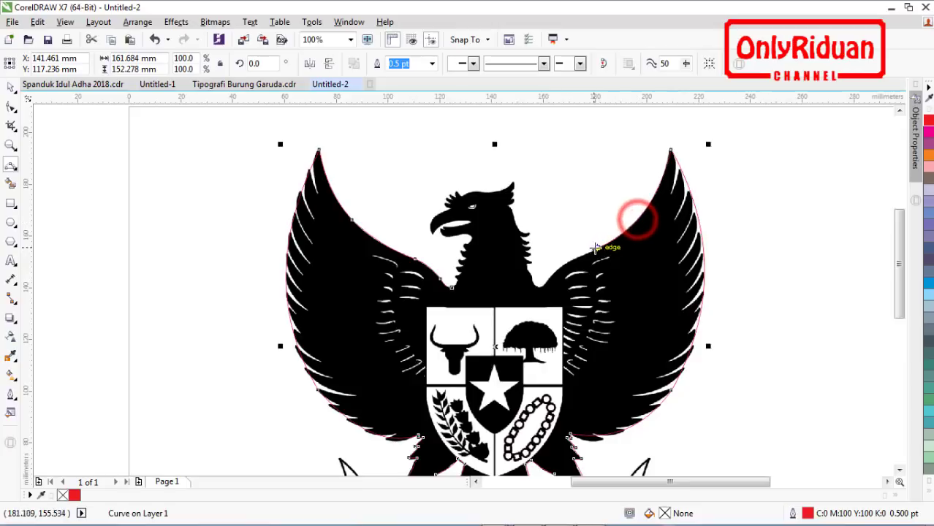
pyautogui.click(594, 249)
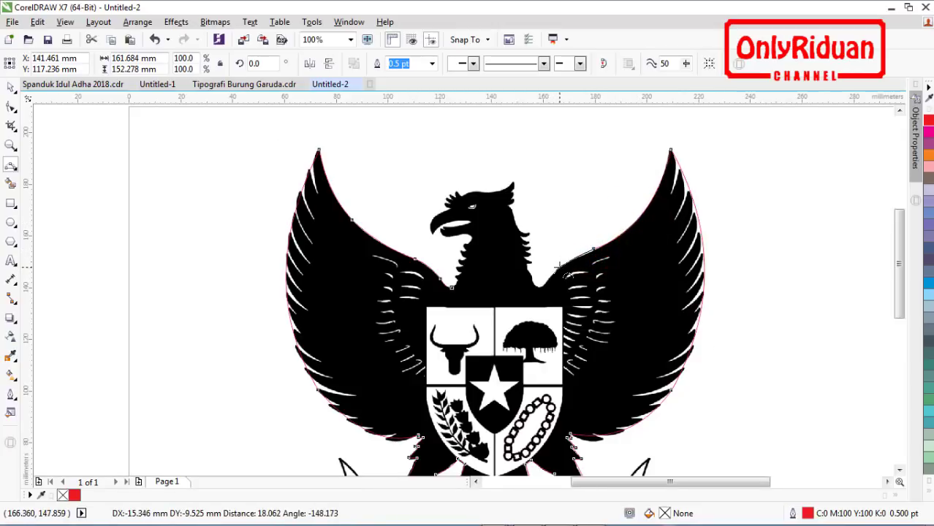
pyautogui.click(559, 266)
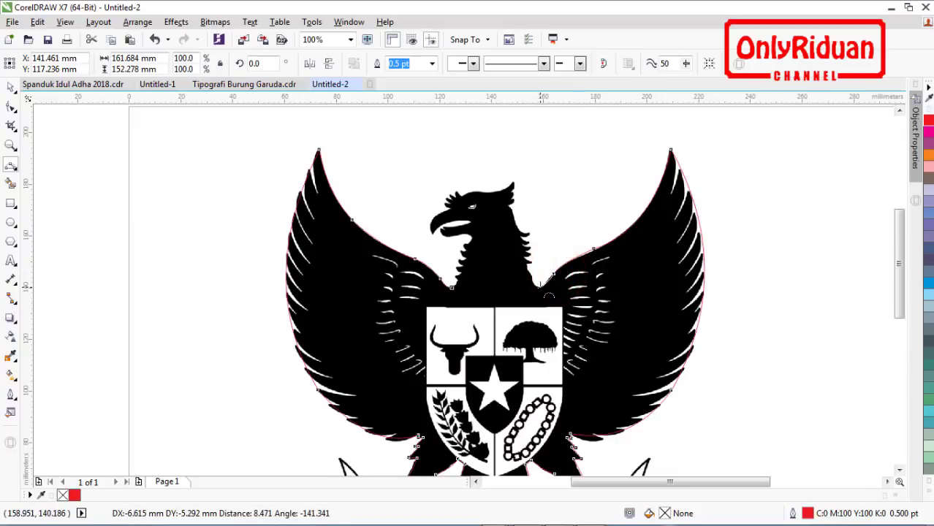
pyautogui.click(538, 282)
# Step: Trace the right side of the neck upward from the wing, following the three lowest feather notches with short curves
pyautogui.scroll(3, 538, 281)
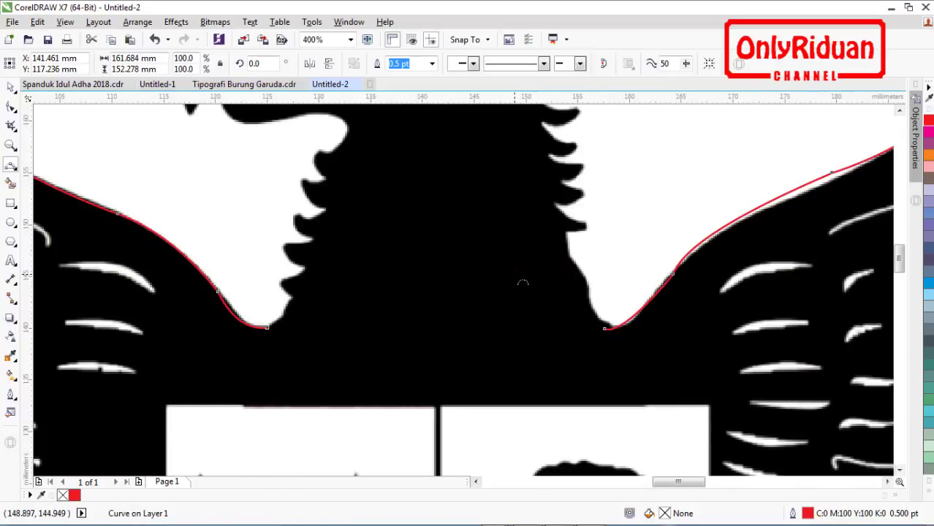
pyautogui.moveTo(899, 265); pyautogui.dragTo(901, 258)
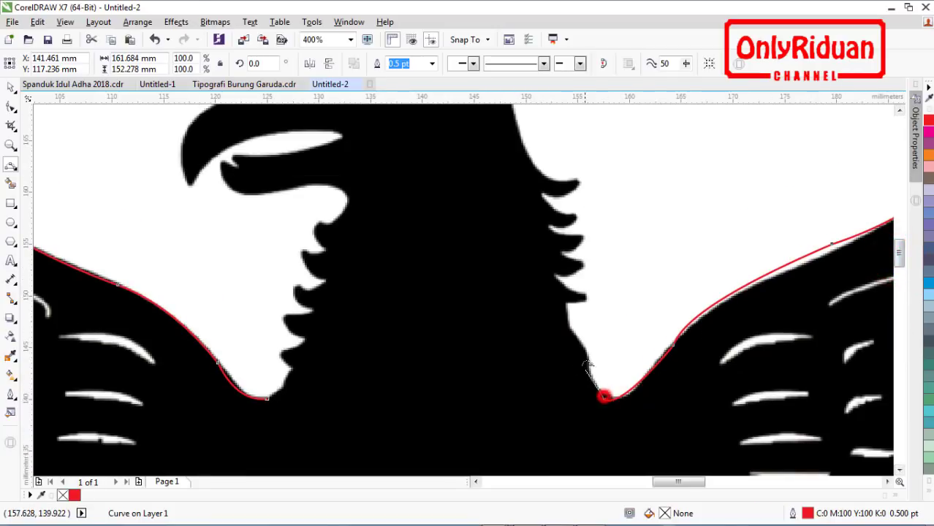
pyautogui.click(568, 327)
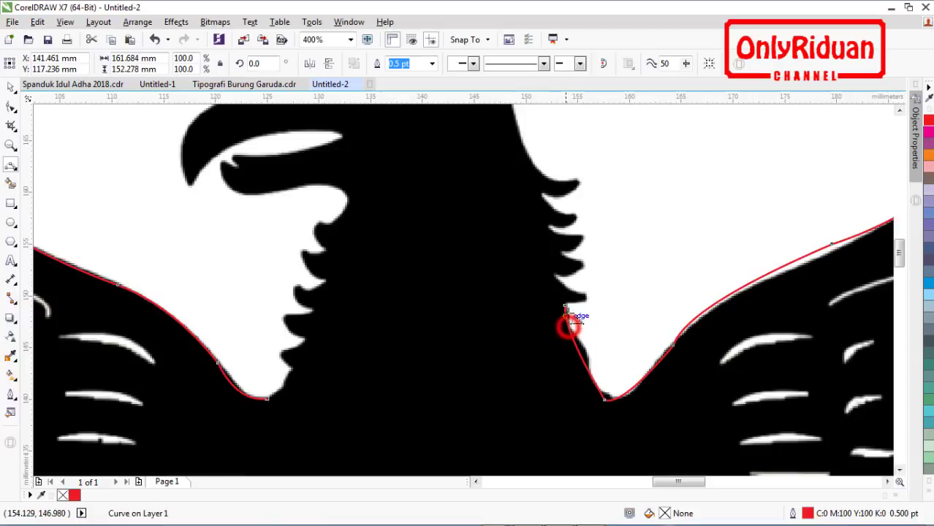
pyautogui.moveTo(566, 305); pyautogui.dragTo(588, 296)
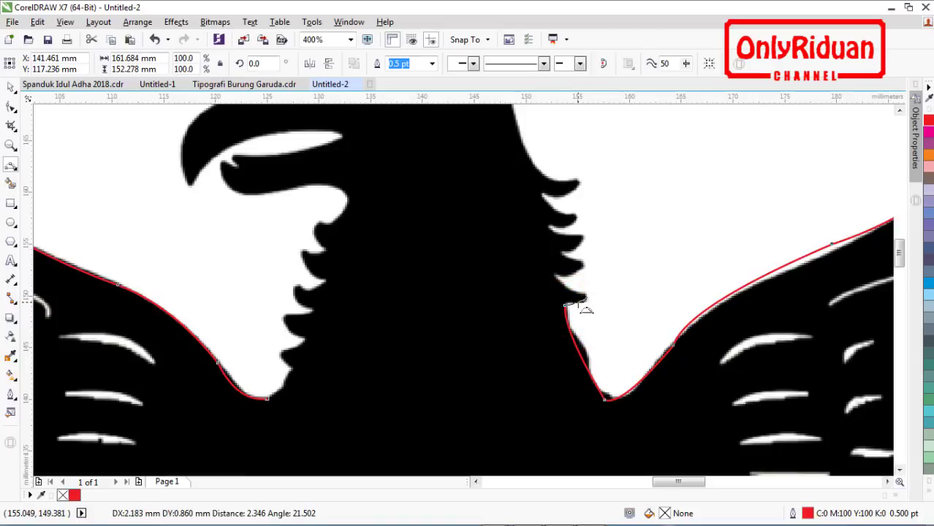
pyautogui.click(581, 299)
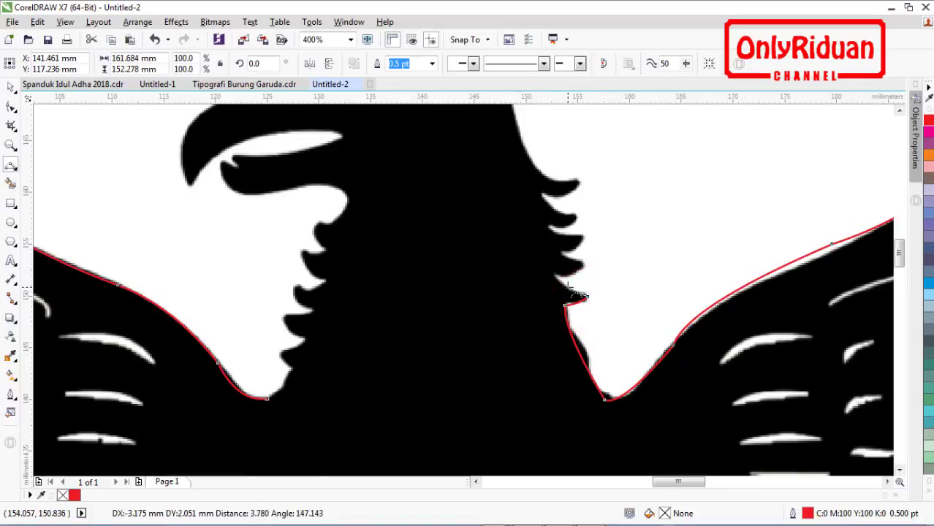
pyautogui.moveTo(555, 274); pyautogui.dragTo(584, 265)
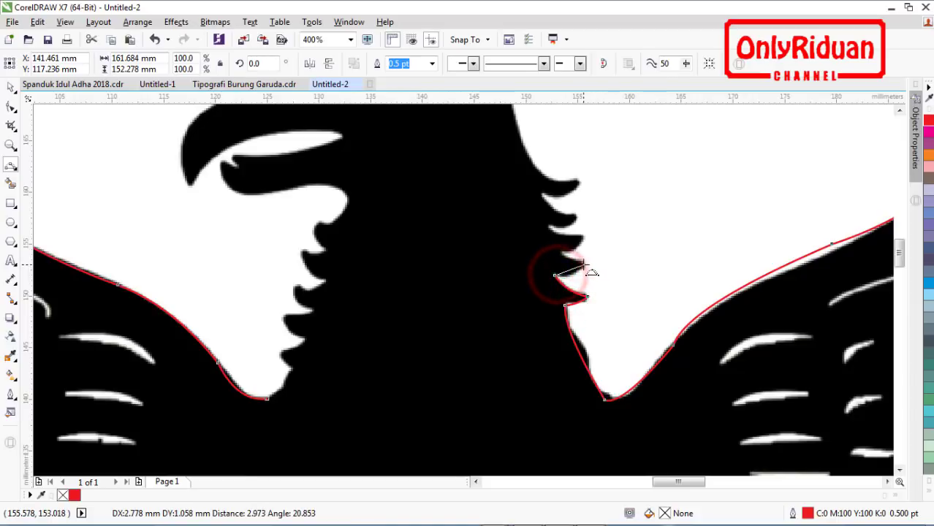
pyautogui.click(583, 265)
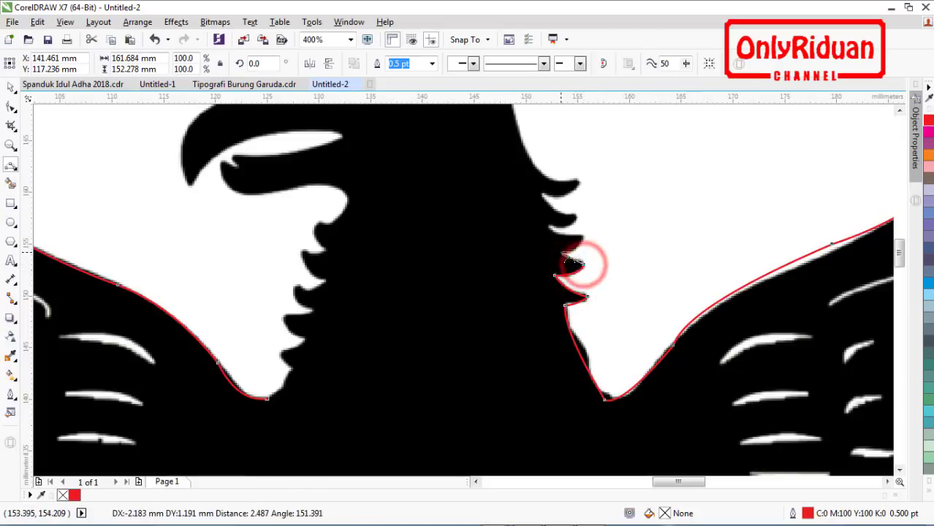
pyautogui.click(562, 252)
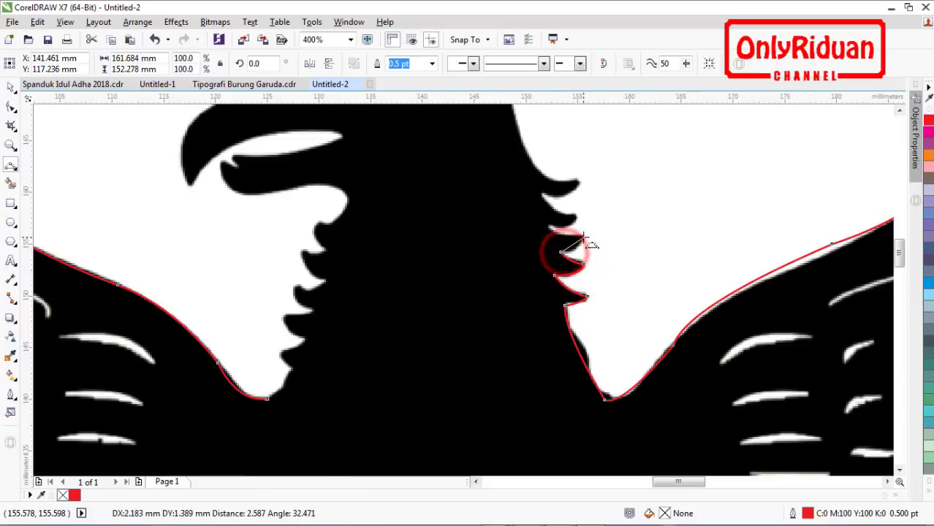
pyautogui.click(577, 247)
pyautogui.click(582, 238)
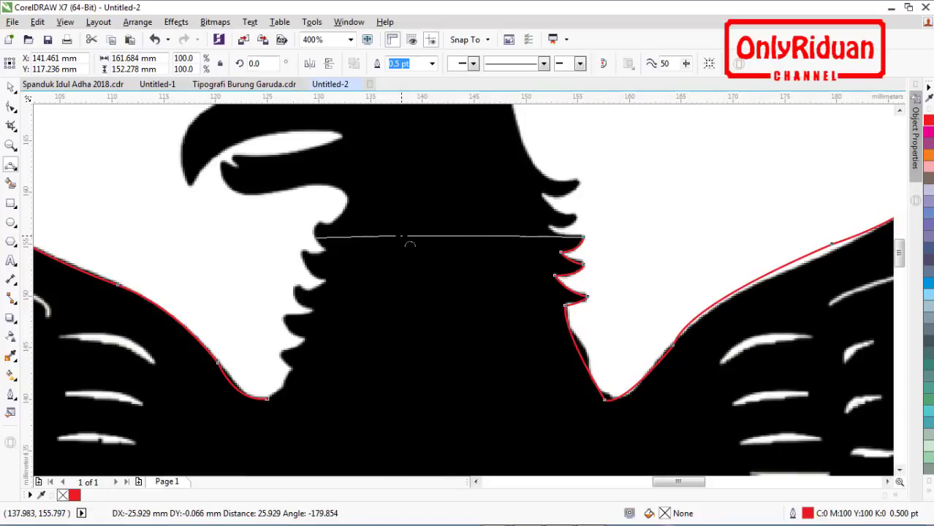
# Step: Draw a shallow curve about 26 mm wide across the neck and trace the left neck feathers down to close the outline at the left wing
pyautogui.click(400, 235)
pyautogui.click(316, 238)
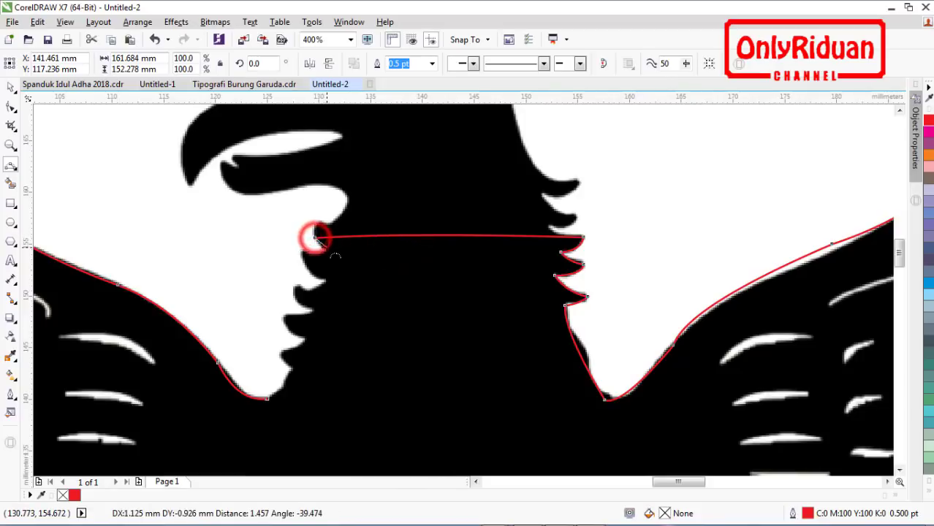
pyautogui.moveTo(327, 248); pyautogui.dragTo(284, 386)
pyautogui.click(315, 252)
pyautogui.click(309, 268)
pyautogui.click(305, 314)
pyautogui.click(289, 333)
pyautogui.click(296, 348)
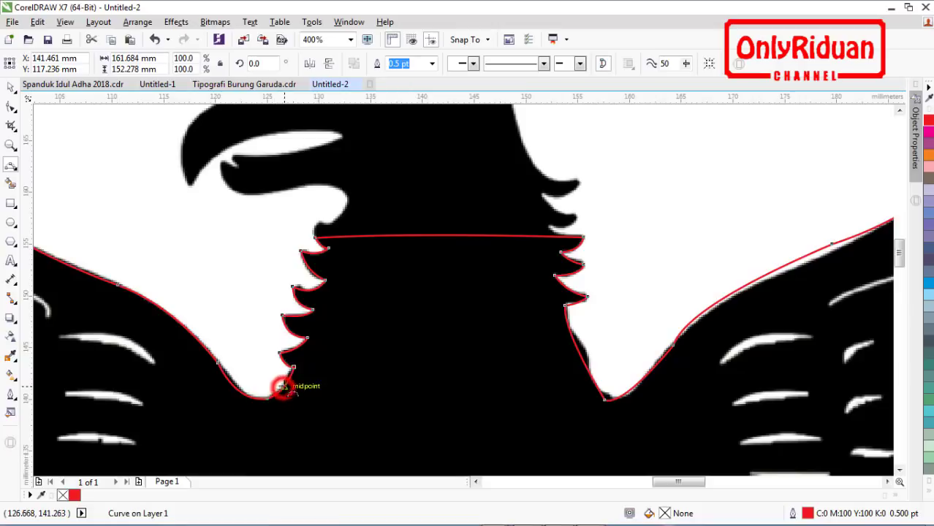
# Step: Move the Garuda bitmap off the left side of the page and place the red outline alone on the page
pyautogui.scroll(-3, 364, 334)
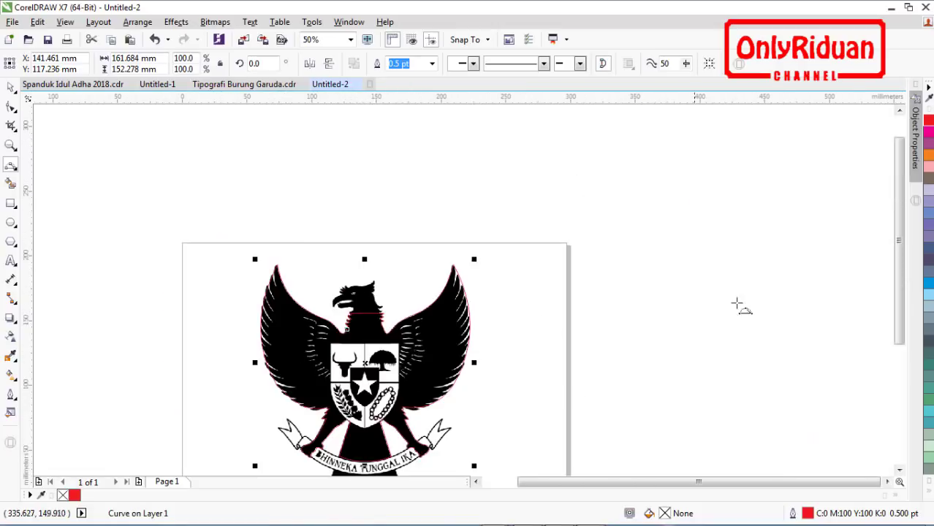
pyautogui.moveTo(899, 225); pyautogui.dragTo(900, 274)
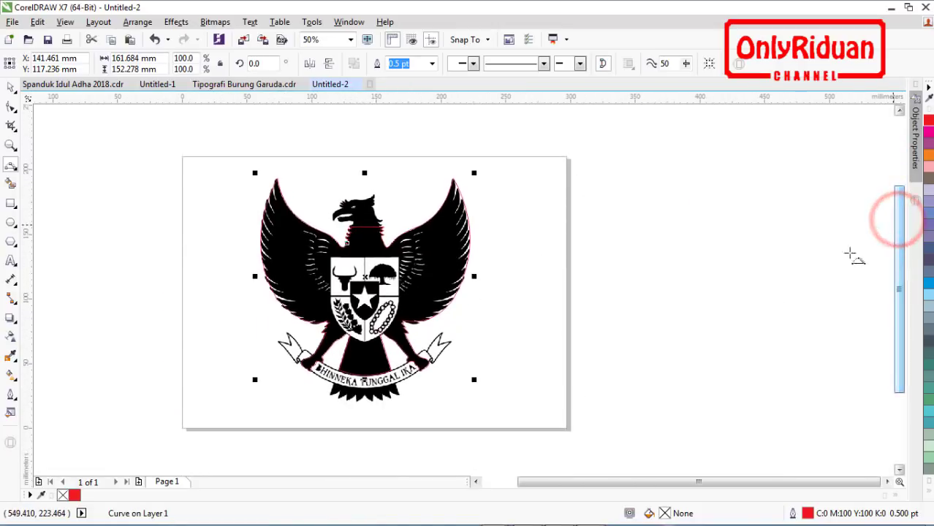
pyautogui.click(12, 87)
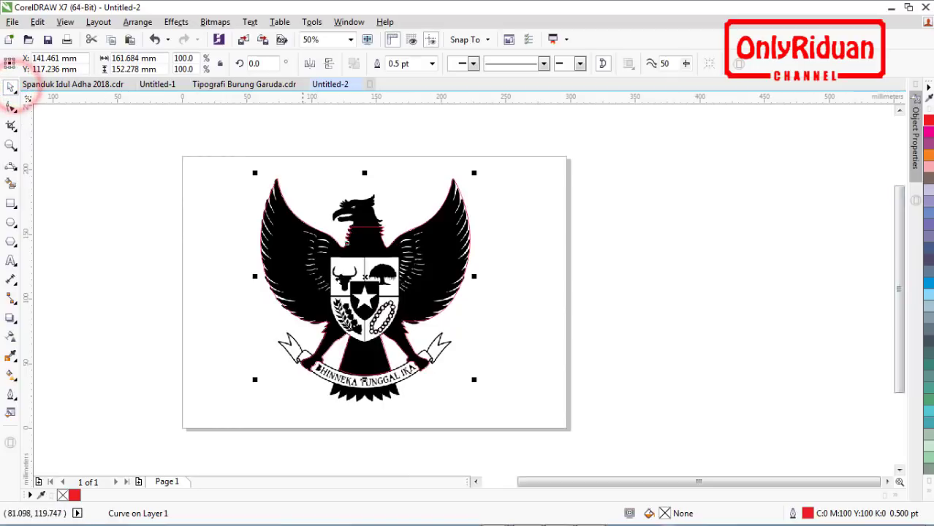
pyautogui.moveTo(360, 278); pyautogui.dragTo(700, 285)
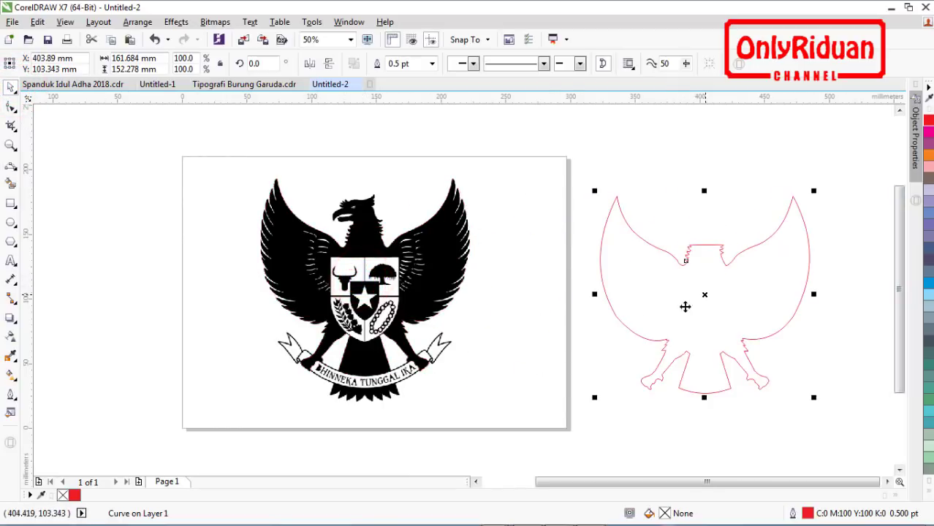
pyautogui.click(525, 349)
pyautogui.moveTo(413, 293); pyautogui.dragTo(110, 286)
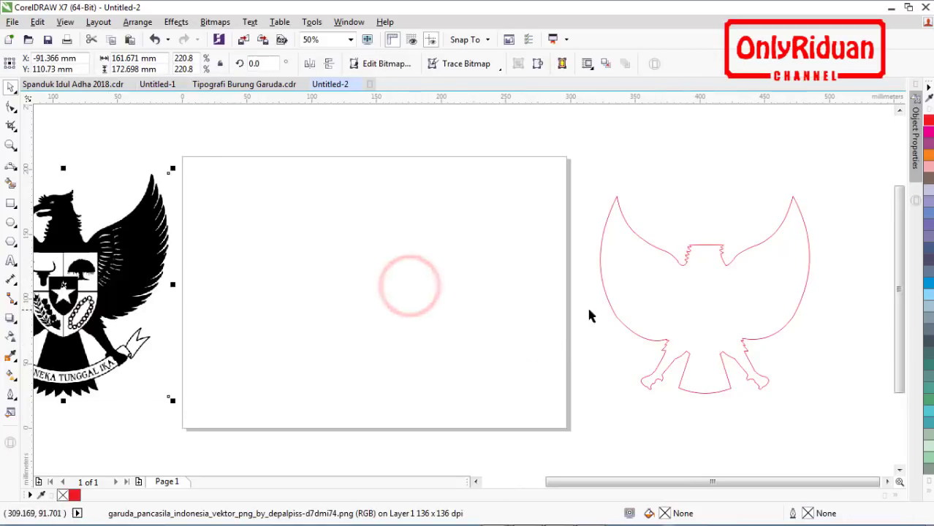
pyautogui.moveTo(703, 310); pyautogui.dragTo(354, 299)
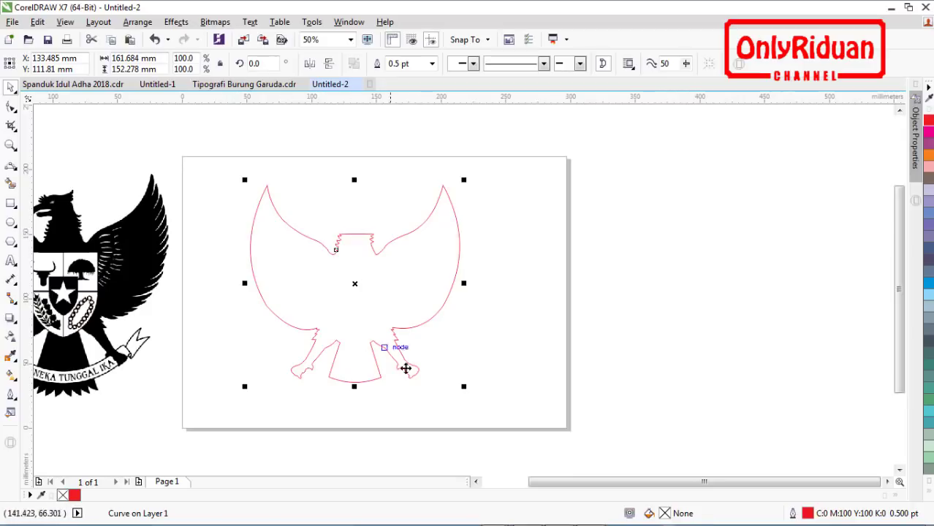
# Step: Add the artistic text "GA" above the outline and set its font to Impact
pyautogui.click(476, 484)
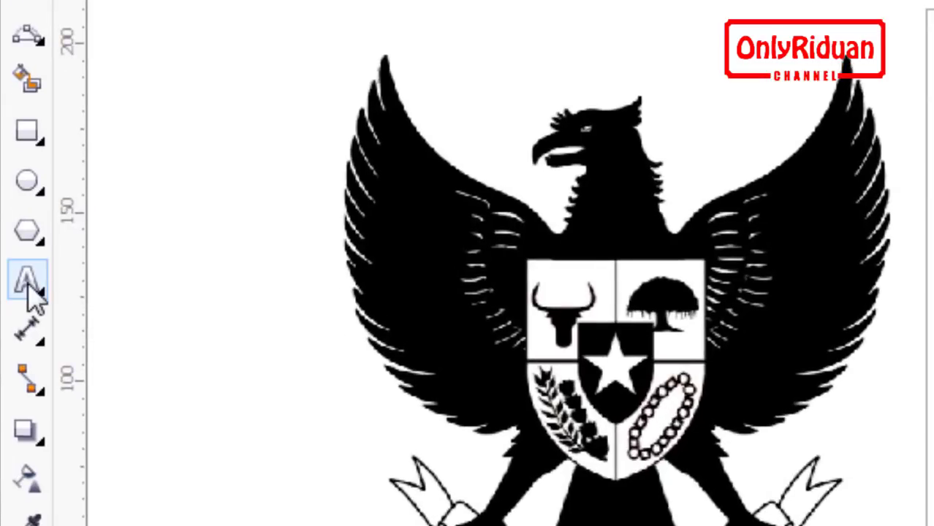
pyautogui.click(30, 288)
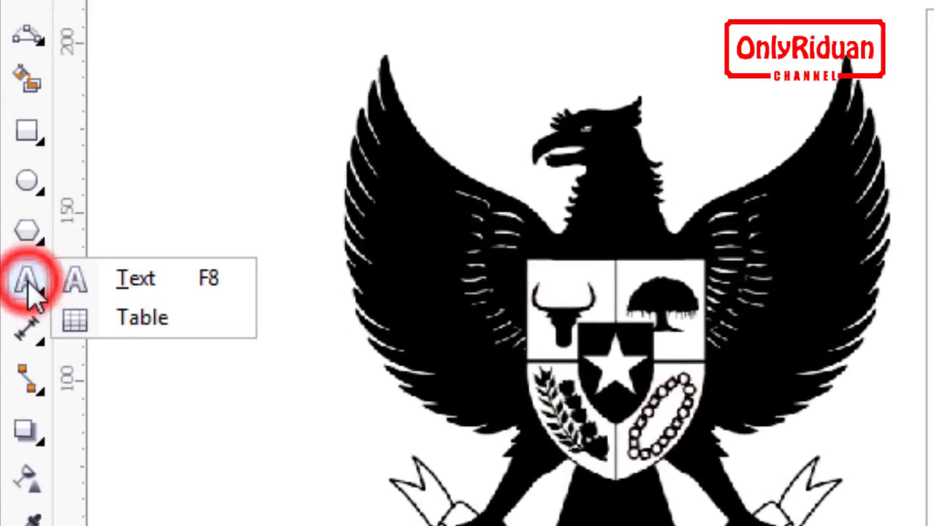
pyautogui.click(106, 276)
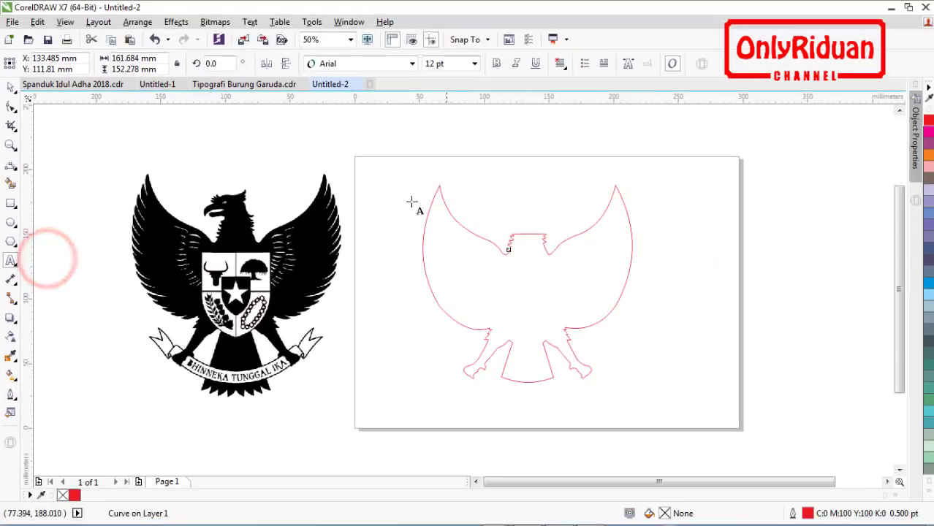
pyautogui.click(603, 158)
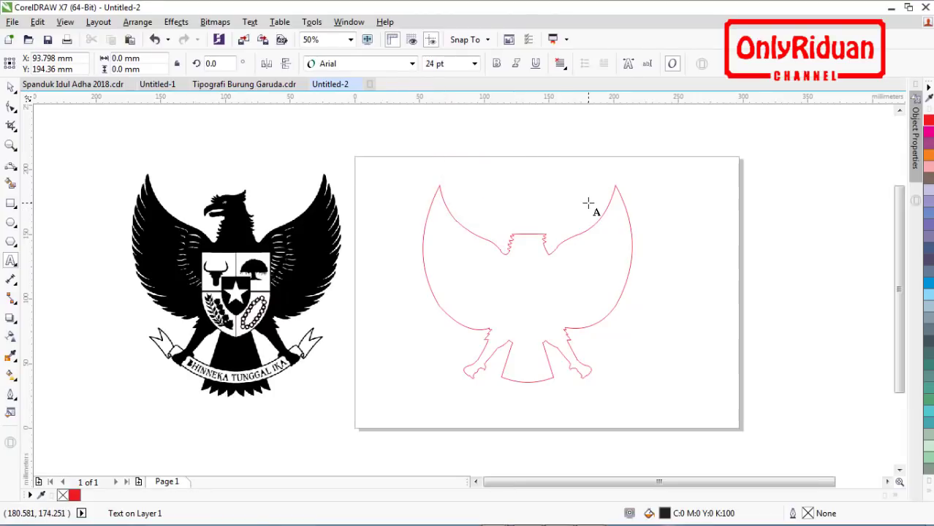
pyautogui.press('Escape')
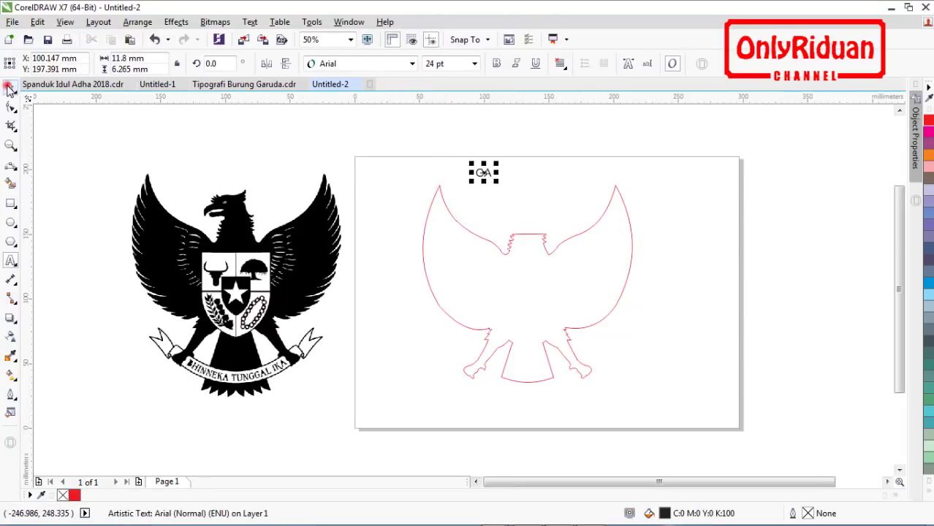
pyautogui.click(412, 63)
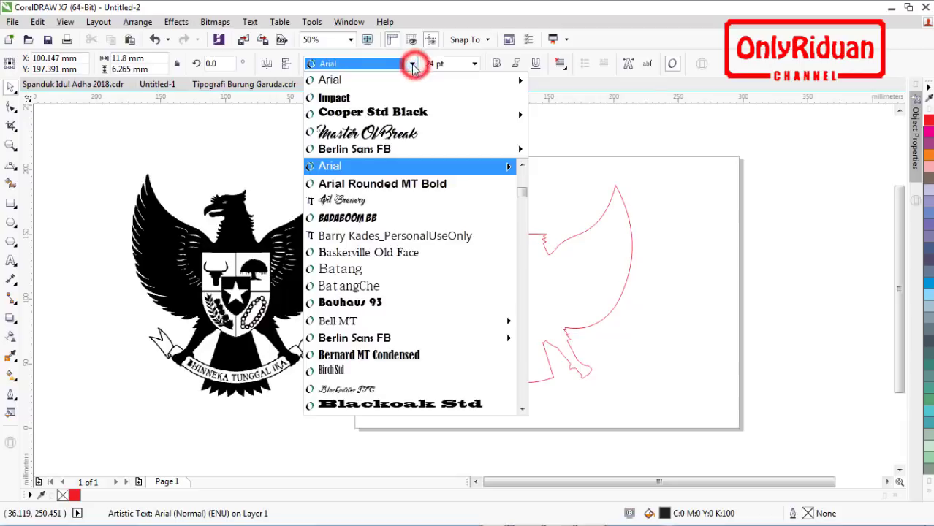
pyautogui.click(363, 92)
# Step: Place "GA" inside the upper tip of the left wing and scale it down to about 18.5 pt
pyautogui.moveTo(479, 173); pyautogui.dragTo(390, 189)
pyautogui.scroll(2, 445, 203)
pyautogui.scroll(2, 444, 205)
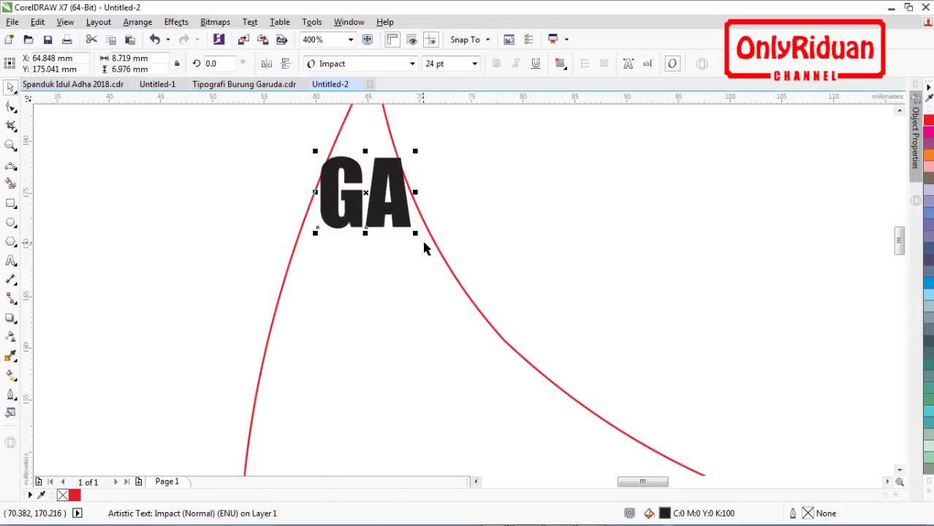
pyautogui.moveTo(416, 236); pyautogui.dragTo(373, 180)
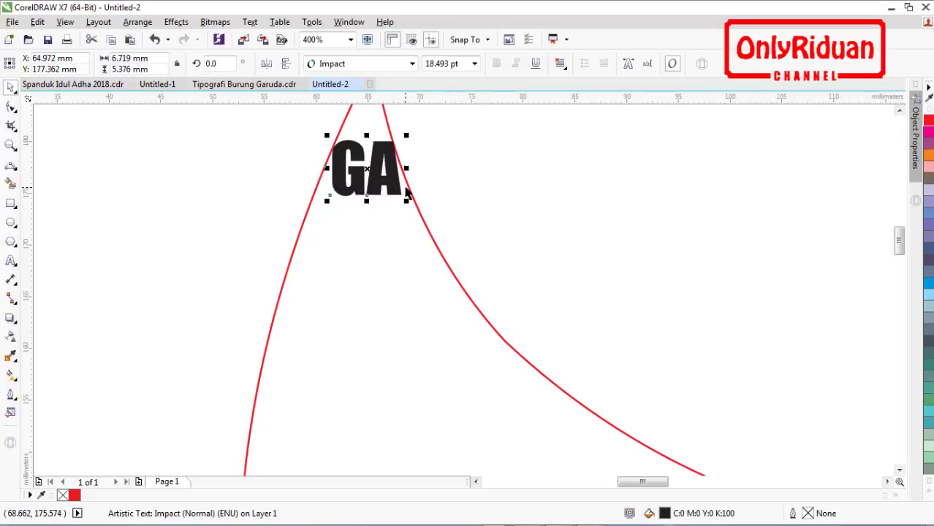
# Step: Duplicate "GA" directly below itself in the left wing and change the copy's text to "RU"
pyautogui.moveTo(367, 170); pyautogui.dragTo(365, 171)
pyautogui.rightClick(366, 171)
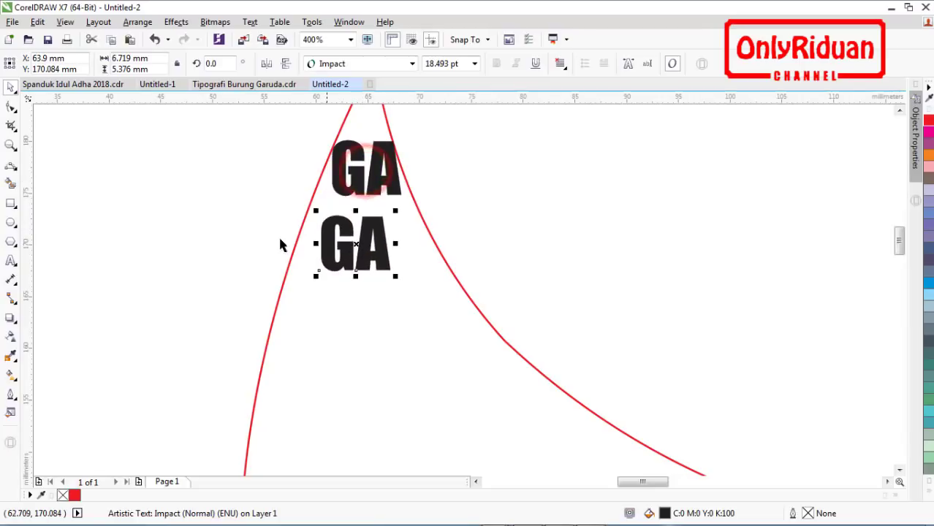
pyautogui.click(11, 261)
pyautogui.press('BackSpace')
pyautogui.press('BackSpace')
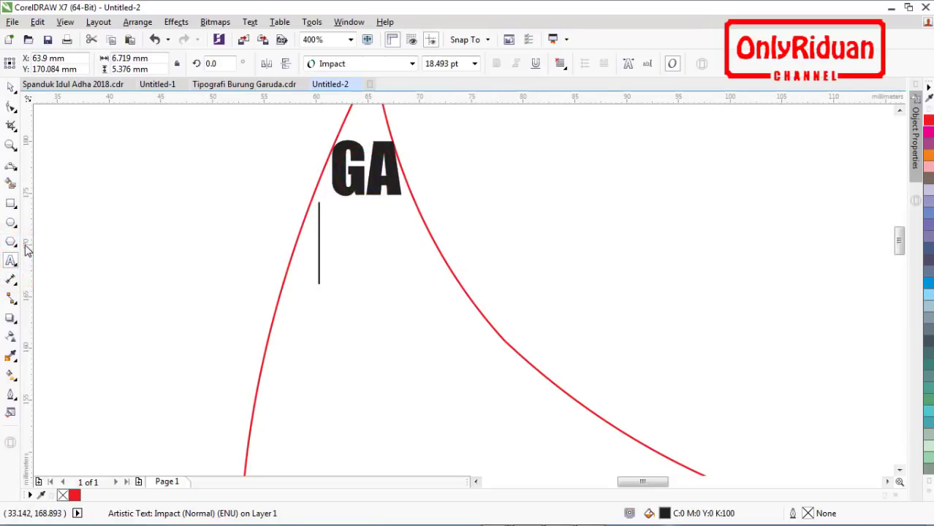
pyautogui.write('RU')
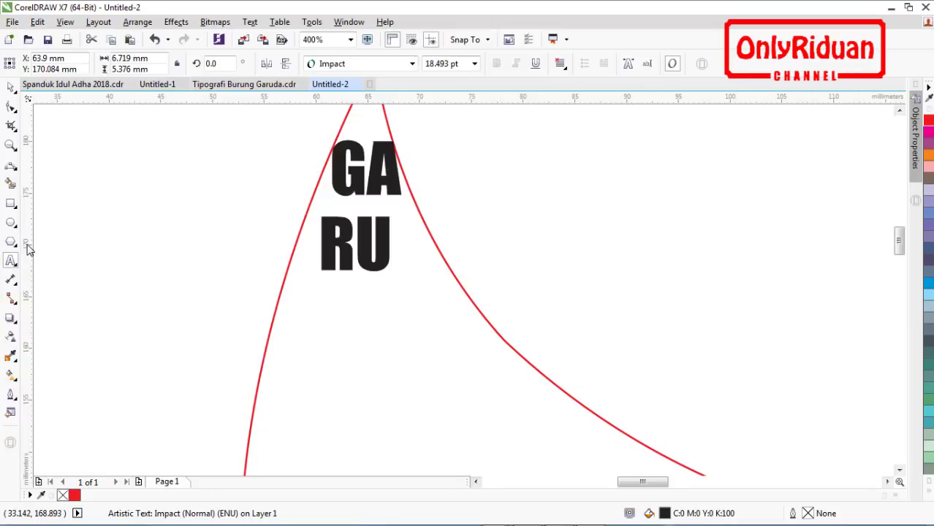
pyautogui.click(9, 87)
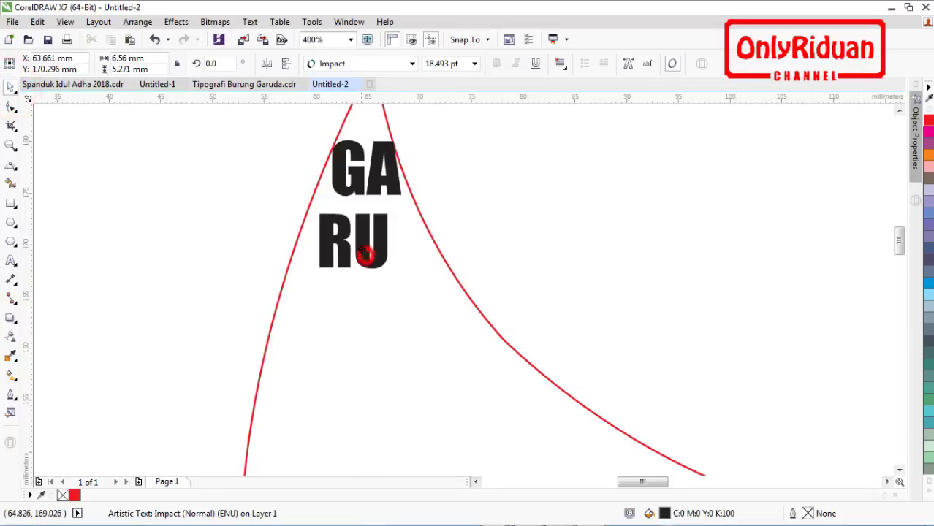
# Step: Enlarge "RU" to about 27.4 pt to span the wing, and duplicate it below with the text changed to "DA"
pyautogui.moveTo(365, 254); pyautogui.dragTo(353, 342)
pyautogui.click(11, 261)
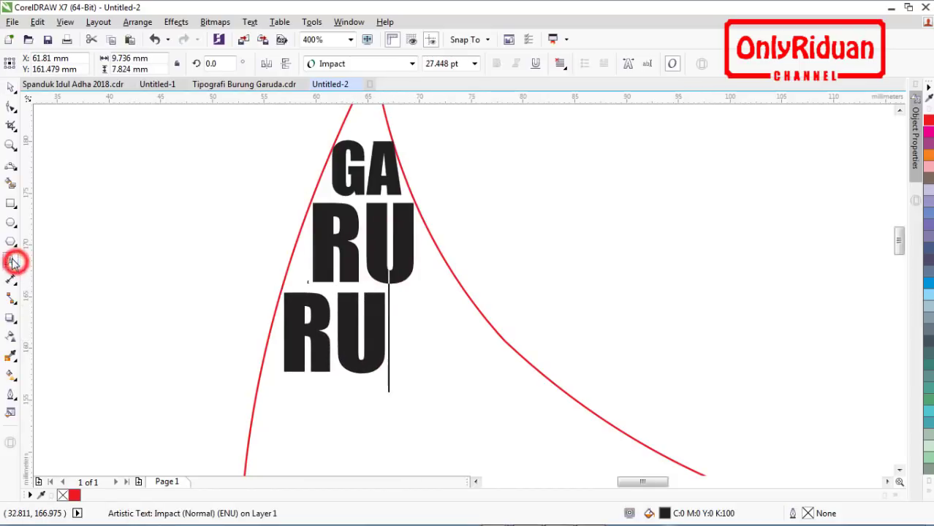
pyautogui.press('BackSpace')
pyautogui.press('BackSpace')
pyautogui.write('DA')
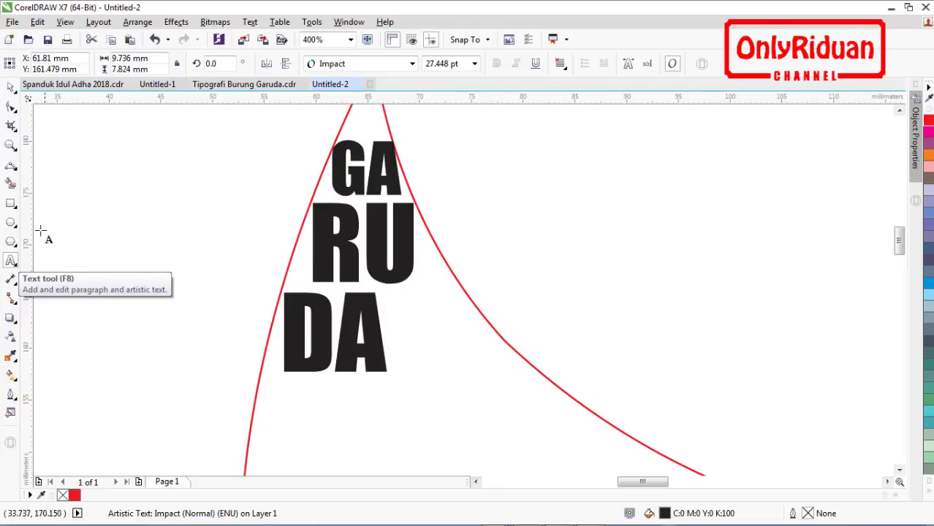
# Step: Position "DA" close beneath "RU" and enlarge it to about 53.6 pt to span the wing
pyautogui.moveTo(352, 343); pyautogui.dragTo(479, 372)
pyautogui.moveTo(479, 372); pyautogui.dragTo(350, 338)
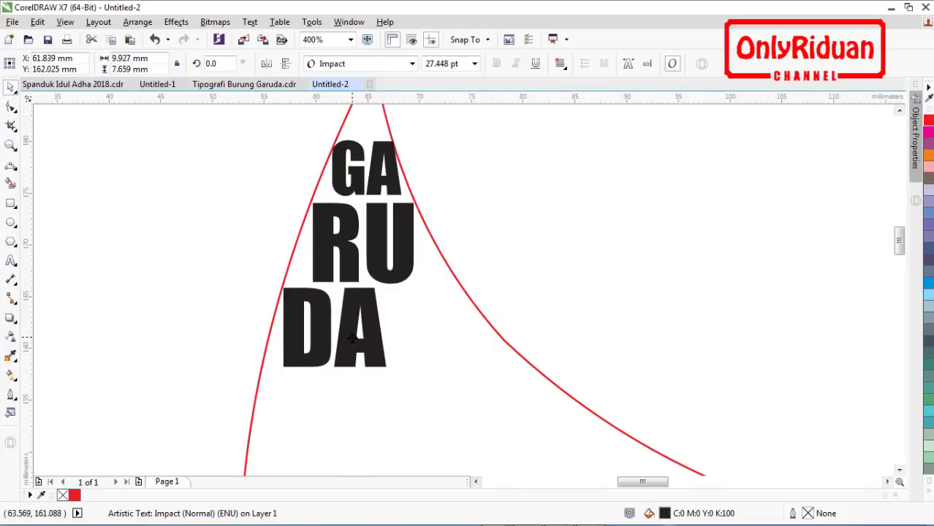
pyautogui.moveTo(391, 372); pyautogui.dragTo(506, 444)
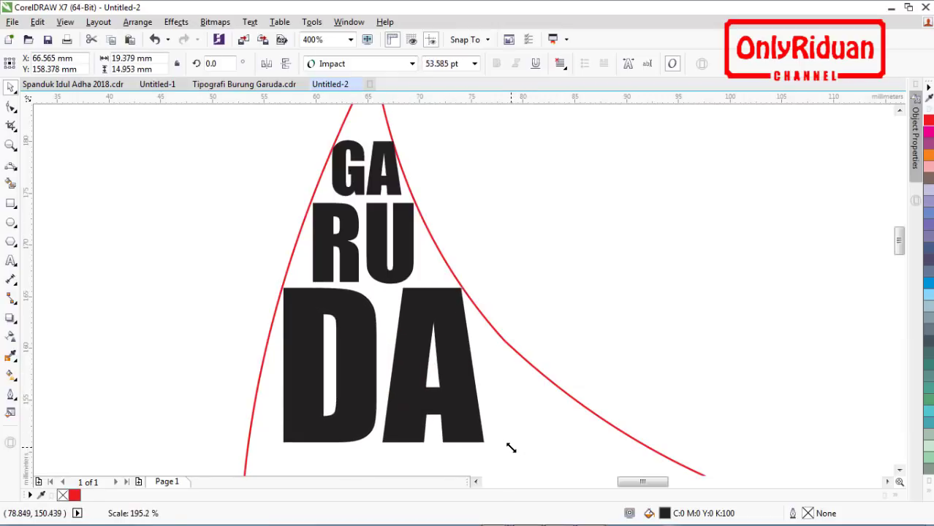
pyautogui.click(605, 390)
# Step: Fill the three words "GA", "RU" and "DA" with solid black, C100 M100 Y100 K100
pyautogui.moveTo(198, 117); pyautogui.dragTo(541, 457)
pyautogui.click(929, 495)
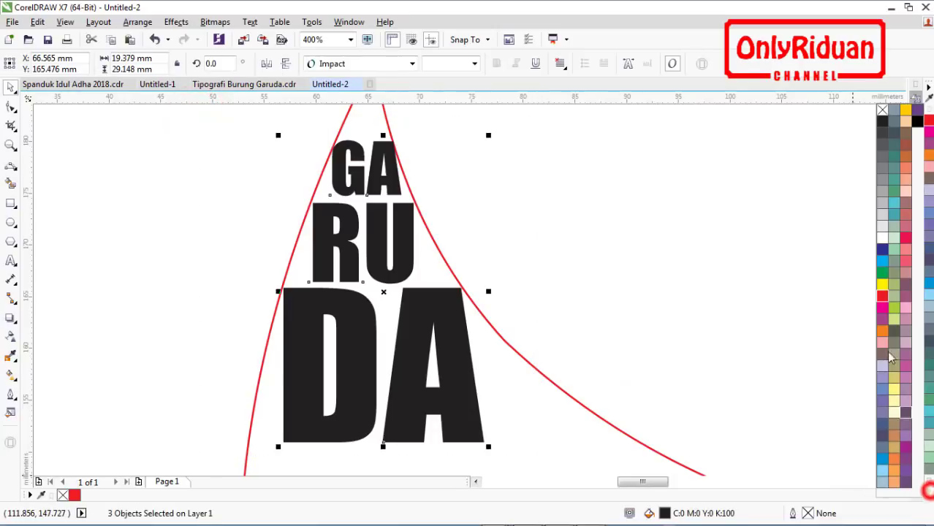
pyautogui.click(919, 122)
pyautogui.click(680, 183)
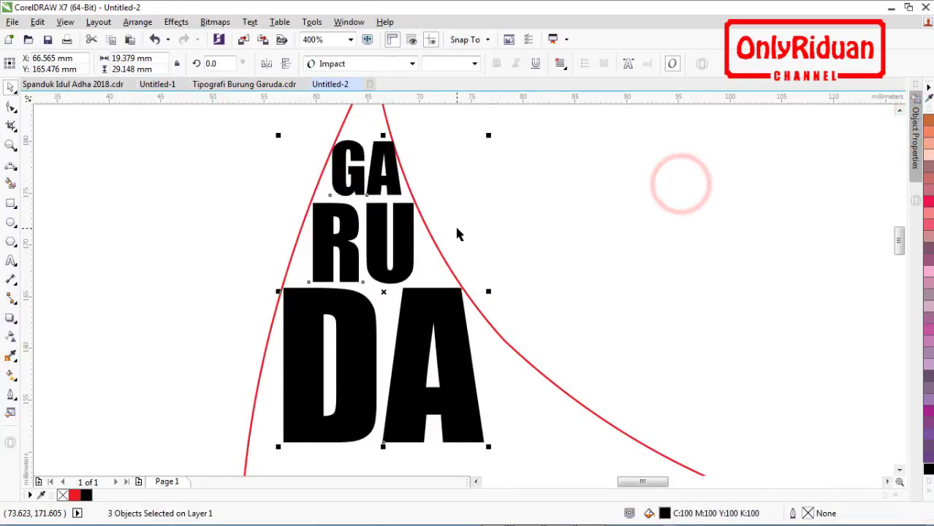
# Step: Duplicate "GA" below "DA" at the left wing's outer edge and change the copy's text to "PANCASILA"
pyautogui.scroll(-2, 455, 226)
pyautogui.moveTo(898, 257); pyautogui.dragTo(899, 267)
pyautogui.click(497, 197)
pyautogui.click(452, 237)
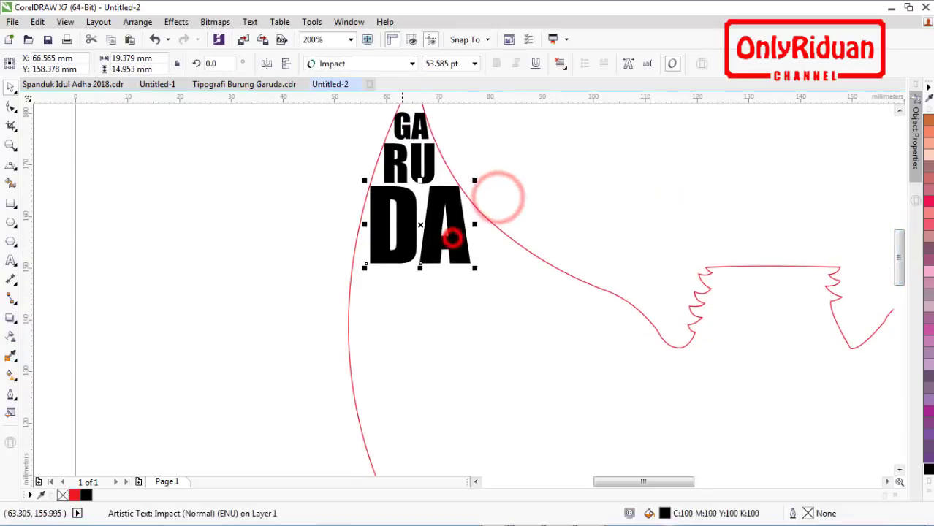
pyautogui.click(415, 131)
pyautogui.moveTo(410, 129); pyautogui.dragTo(439, 249)
pyautogui.moveTo(420, 196); pyautogui.dragTo(360, 284)
pyautogui.click(13, 262)
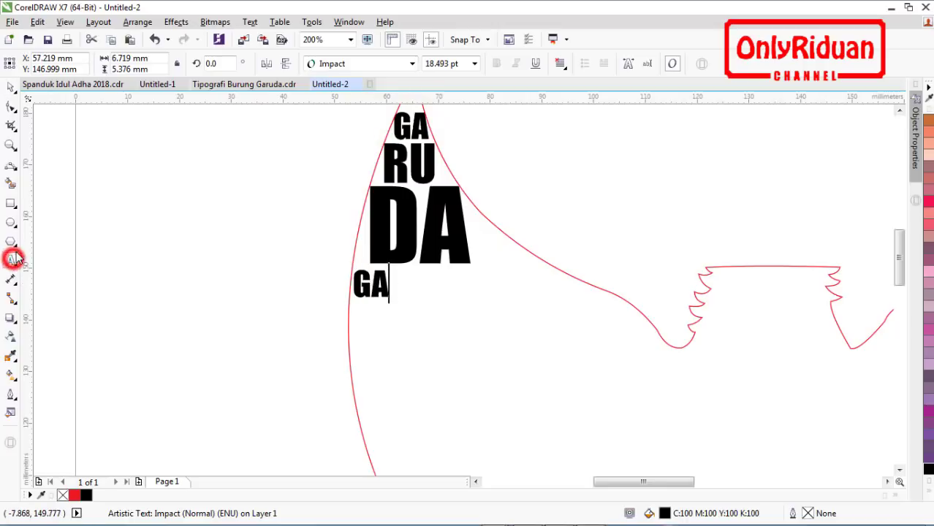
pyautogui.press('BackSpace')
pyautogui.press('BackSpace')
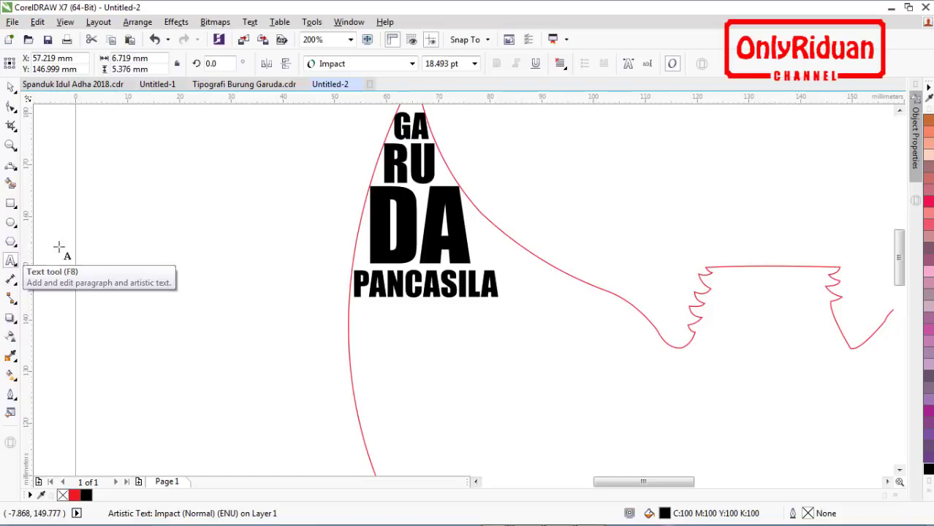
# Step: Nudge "PANCASILA" close beneath "DA" and enlarge it to about 26.1 pt so it reaches the wing's inner edge
pyautogui.click(10, 87)
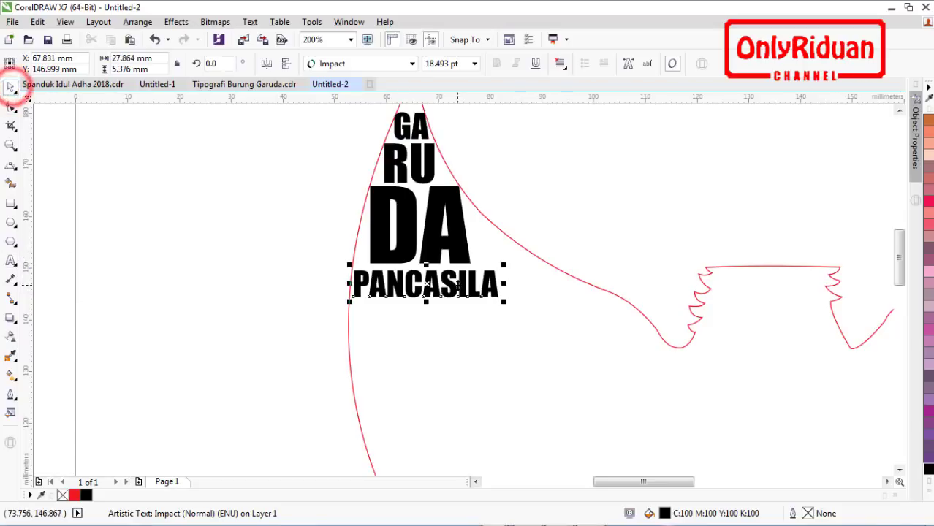
pyautogui.click(448, 286)
pyautogui.click(514, 307)
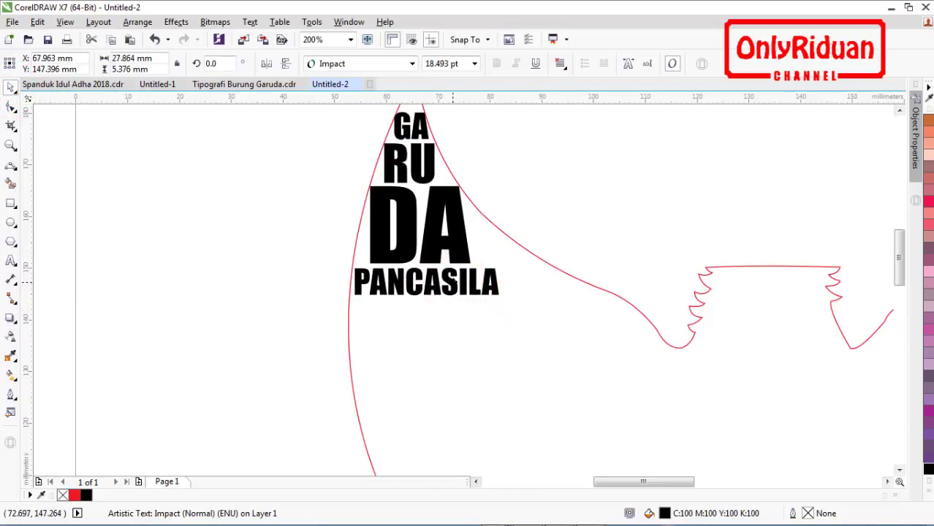
pyautogui.moveTo(453, 286); pyautogui.dragTo(454, 281)
pyautogui.moveTo(504, 299); pyautogui.dragTo(563, 327)
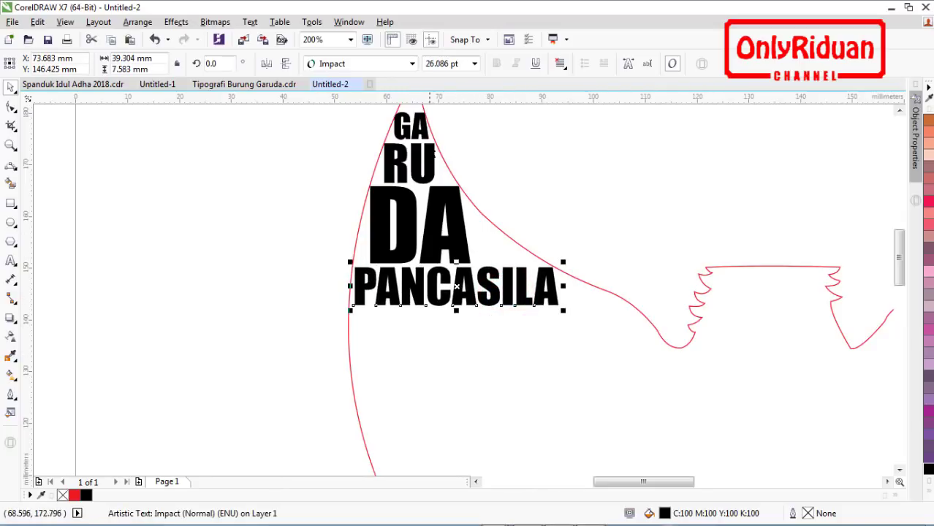
# Step: Duplicate "GA", change the copy's text to "MERDEKA", and place it beside "DA" just above "PANCASILA"
pyautogui.moveTo(421, 132); pyautogui.dragTo(558, 212)
pyautogui.rightClick(558, 212)
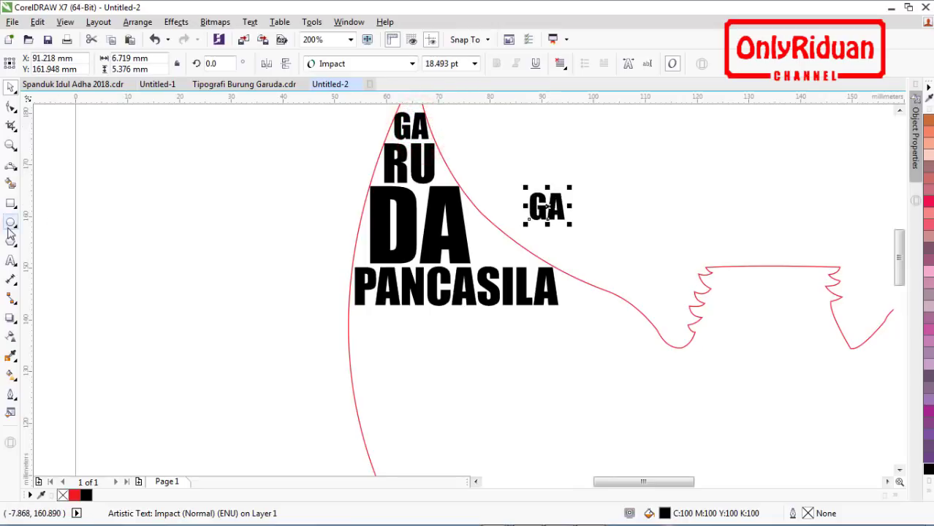
pyautogui.click(11, 261)
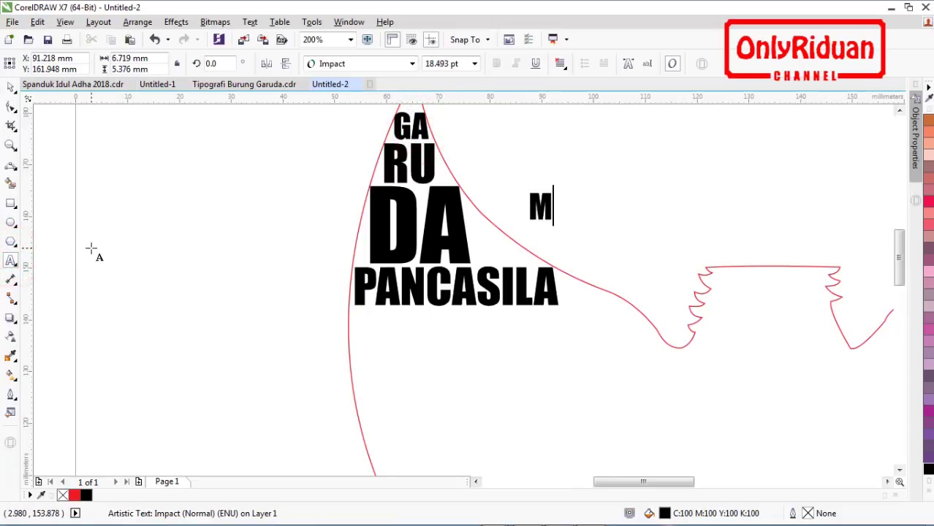
pyautogui.write('MERDEKA')
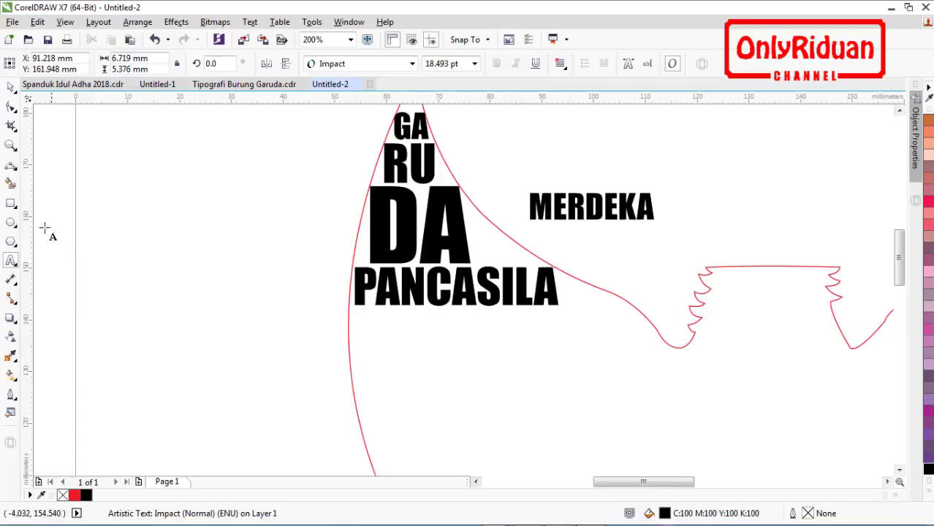
pyautogui.click(11, 88)
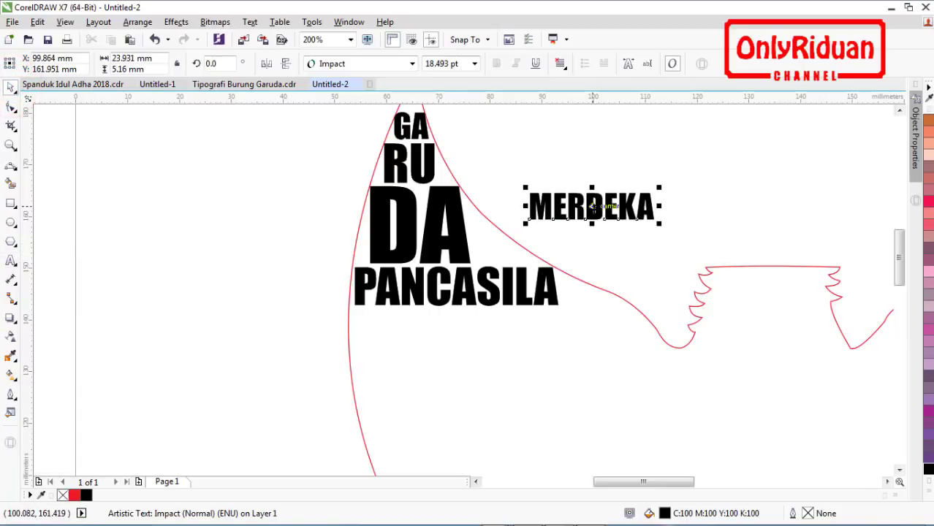
pyautogui.moveTo(593, 207); pyautogui.dragTo(540, 249)
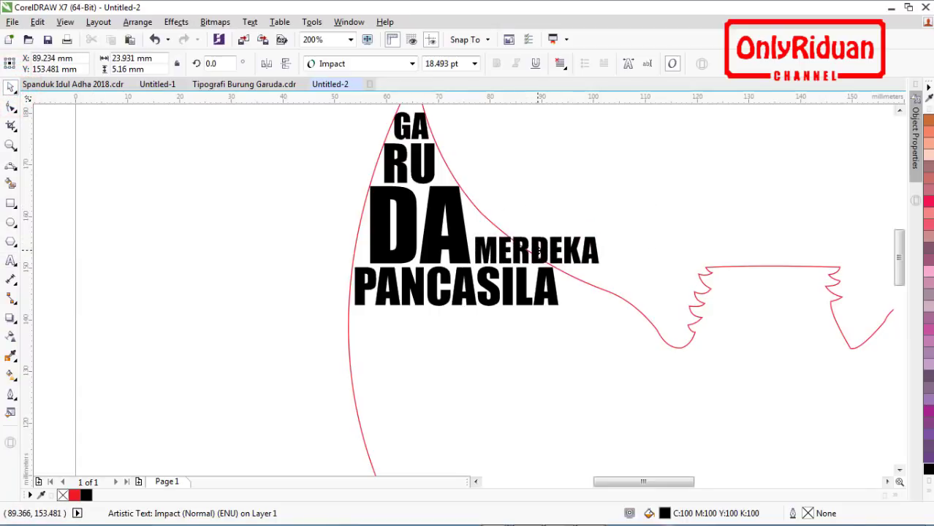
# Step: Shrink "MERDEKA" to about 8.1 pt, duplicate it directly above, and change the copy's text to "PUTIH"
pyautogui.moveTo(604, 232); pyautogui.dragTo(536, 245)
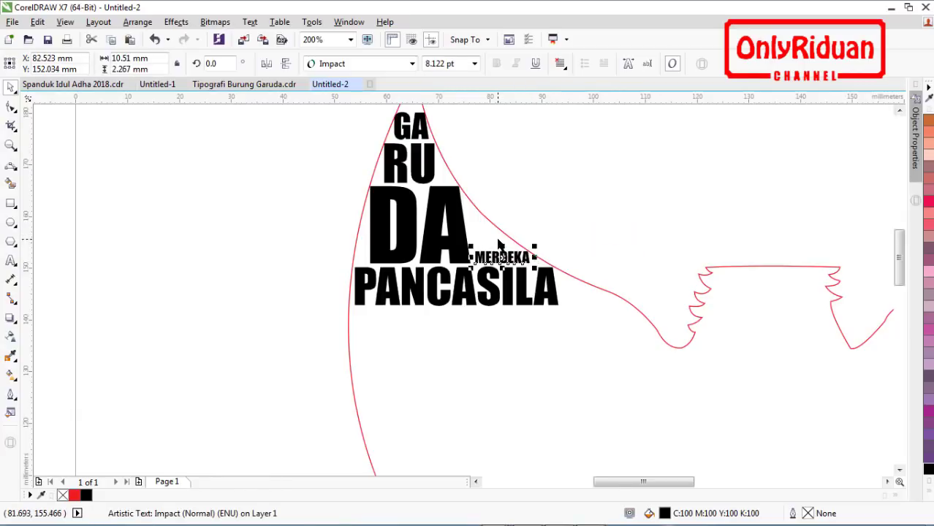
pyautogui.scroll(2, 498, 243)
pyautogui.moveTo(508, 278); pyautogui.dragTo(498, 245)
pyautogui.rightClick(498, 245)
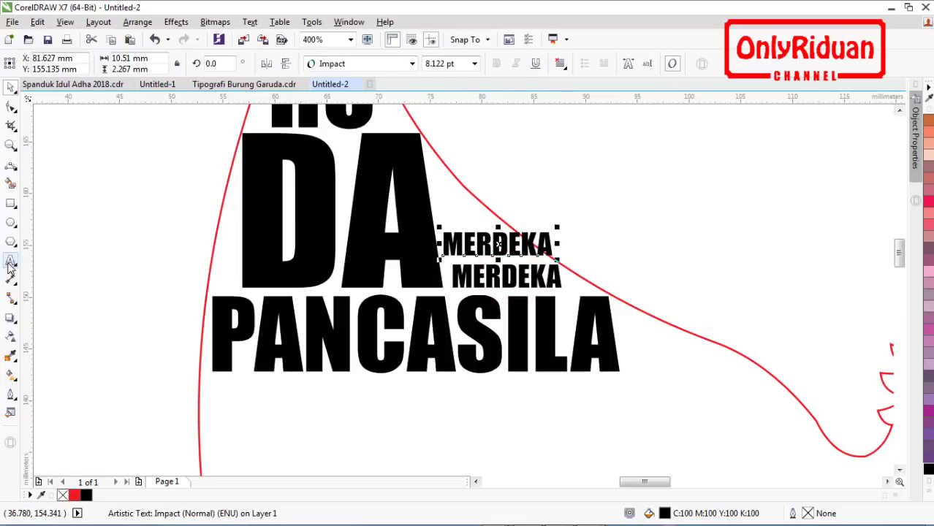
pyautogui.click(10, 265)
pyautogui.press('BackSpace')
pyautogui.press('BackSpace')
pyautogui.press('BackSpace')
pyautogui.press('BackSpace')
pyautogui.press('BackSpace')
pyautogui.press('BackSpace')
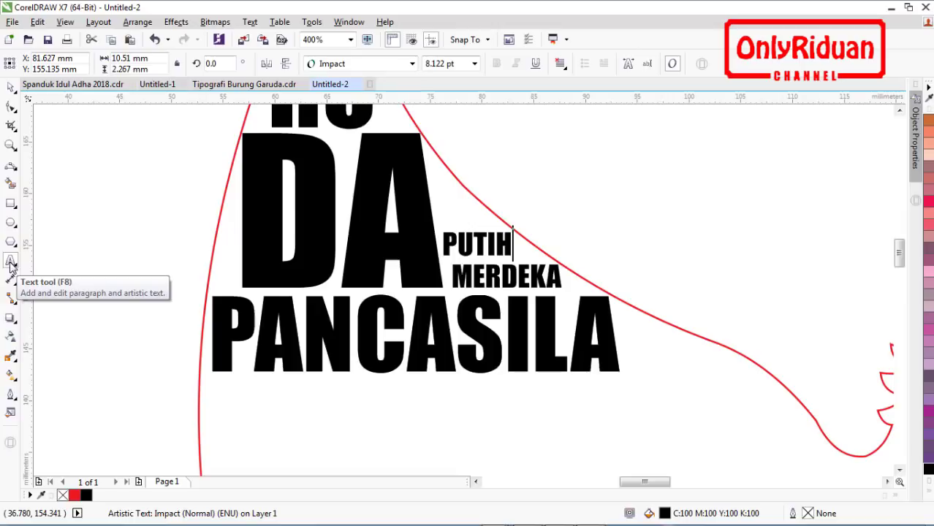
pyautogui.press('Escape')
pyautogui.click(11, 86)
pyautogui.click(519, 161)
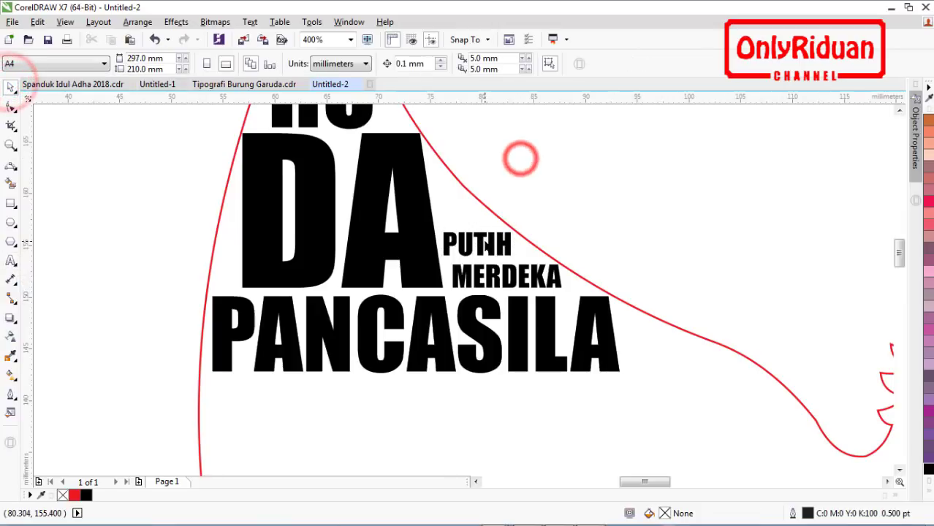
# Step: Duplicate "PUTIH" directly above, change the copy's text to "MERAH", and shrink it to about 5.3 pt to fit inside the wing
pyautogui.moveTo(477, 245); pyautogui.dragTo(479, 215)
pyautogui.rightClick(479, 214)
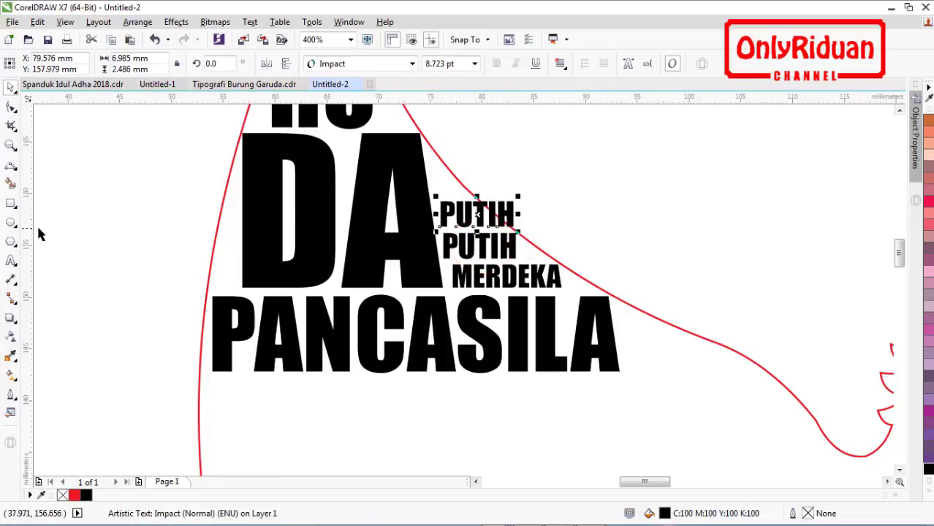
pyautogui.click(12, 261)
pyautogui.press('BackSpace')
pyautogui.press('BackSpace')
pyautogui.press('BackSpace')
pyautogui.press('BackSpace')
pyautogui.press('BackSpace')
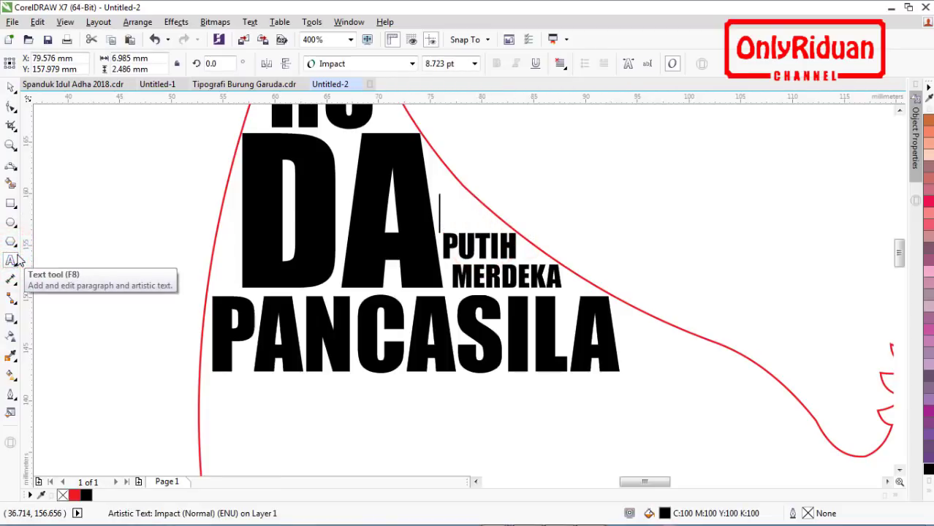
pyautogui.click(11, 87)
pyautogui.moveTo(533, 196); pyautogui.dragTo(496, 209)
# Step: Duplicate "PANCASILA" into the lower body of the emblem outline and change the copy's text to "INDONESIA"
pyautogui.scroll(-1, 514, 191)
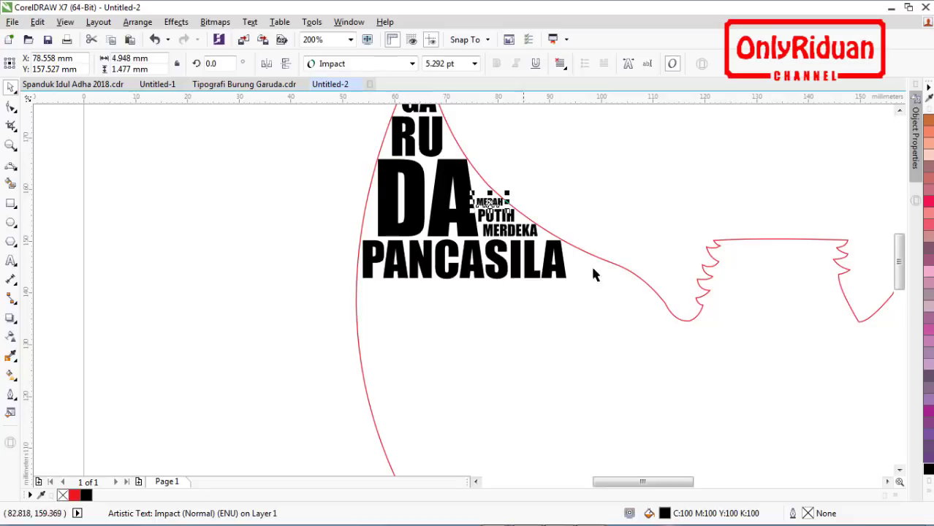
pyautogui.scroll(-1, 598, 361)
pyautogui.moveTo(655, 483); pyautogui.dragTo(695, 482)
pyautogui.moveTo(898, 260); pyautogui.dragTo(899, 281)
pyautogui.click(267, 235)
pyautogui.moveTo(356, 256); pyautogui.dragTo(407, 340)
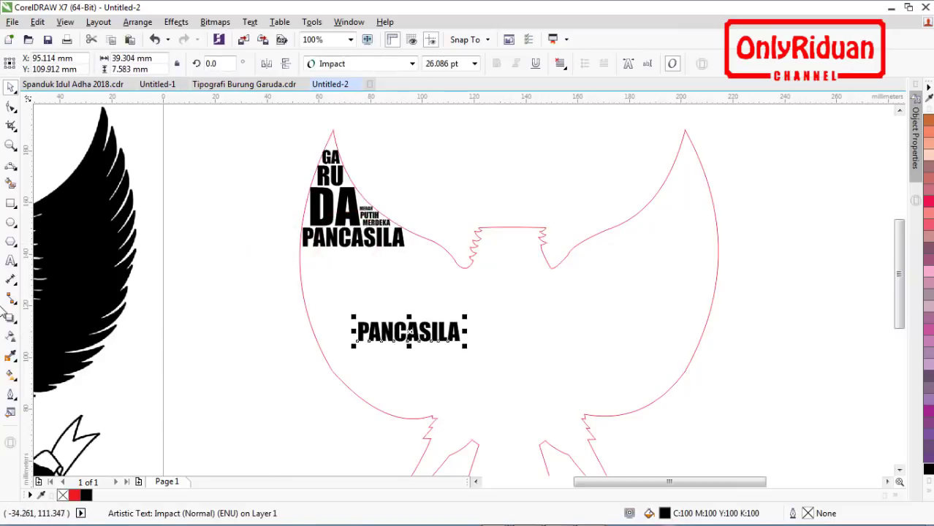
pyautogui.click(16, 264)
pyautogui.press('BackSpace')
pyautogui.press('BackSpace')
pyautogui.press('BackSpace')
pyautogui.press('BackSpace')
pyautogui.press('BackSpace')
pyautogui.press('BackSpace')
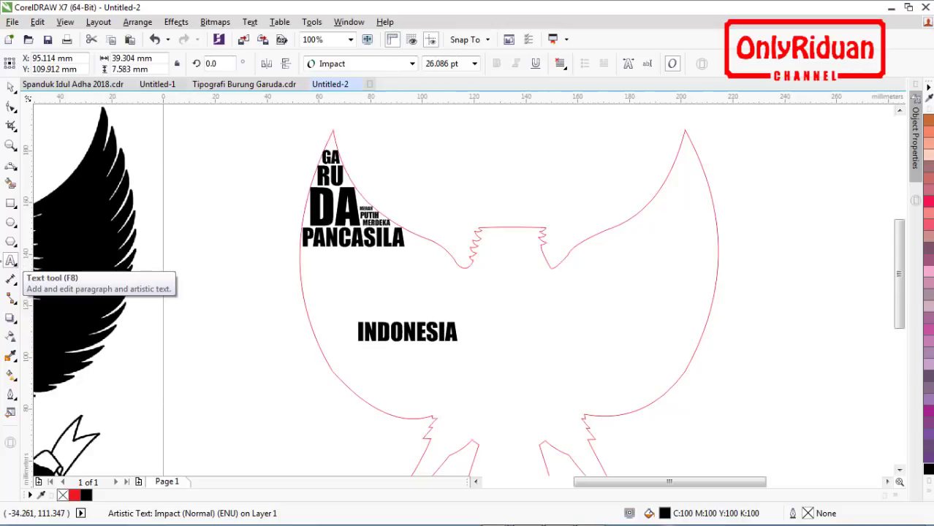
pyautogui.click(11, 87)
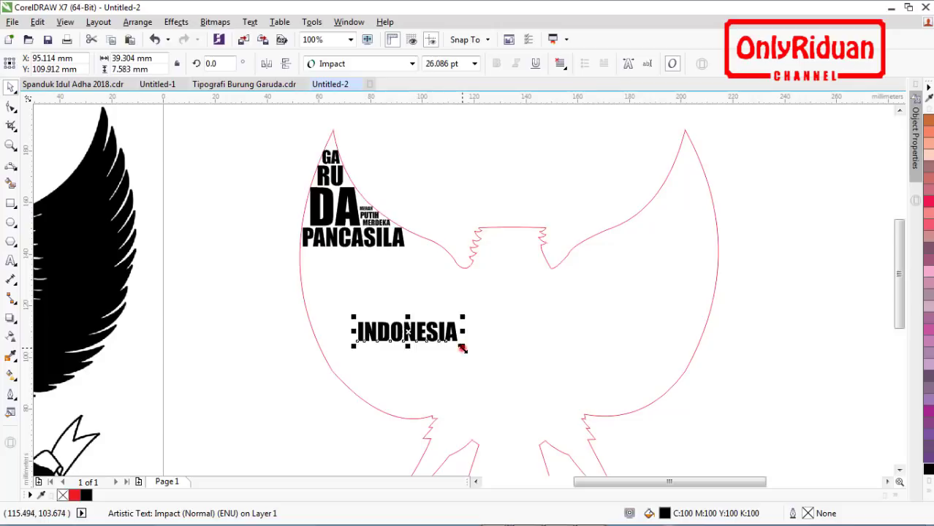
# Step: Enlarge "INDONESIA" to about 120 mm wide across the body and flatten it to about 17.7 mm high
pyautogui.moveTo(462, 348); pyautogui.dragTo(674, 414)
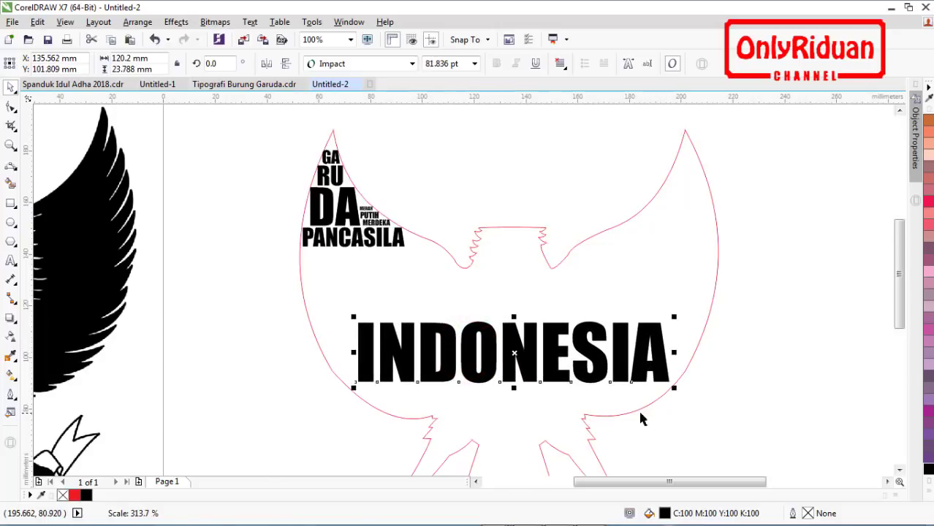
pyautogui.moveTo(512, 389); pyautogui.dragTo(513, 346)
pyautogui.click(516, 349)
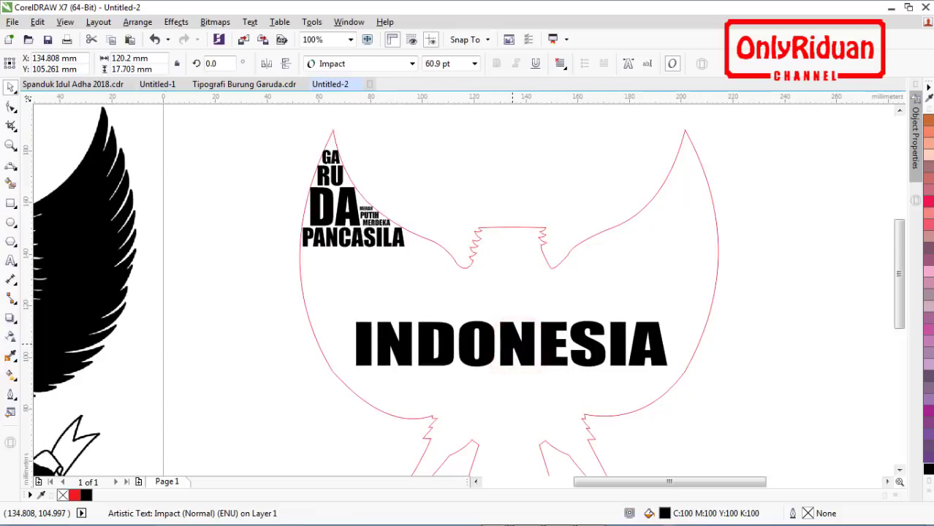
# Step: Place a duplicate of "PANCASILA" beneath the middle of "INDONESIA"
pyautogui.click(373, 248)
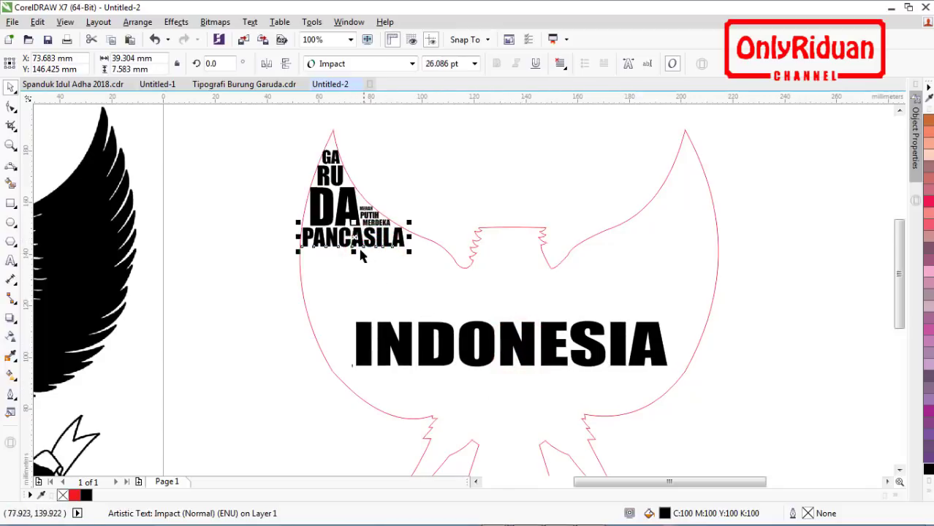
pyautogui.moveTo(364, 241); pyautogui.dragTo(505, 381)
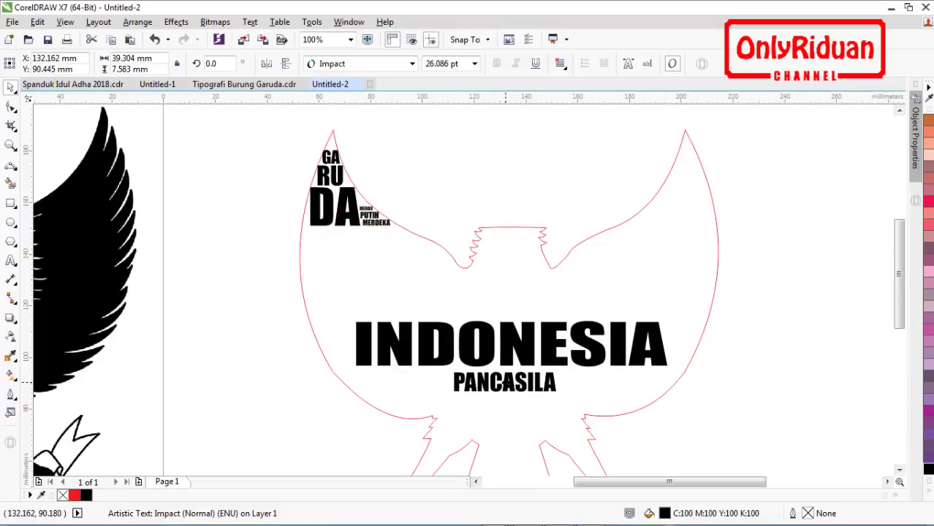
pyautogui.rightClick(505, 383)
pyautogui.click(899, 471)
pyautogui.click(900, 471)
pyautogui.click(900, 471)
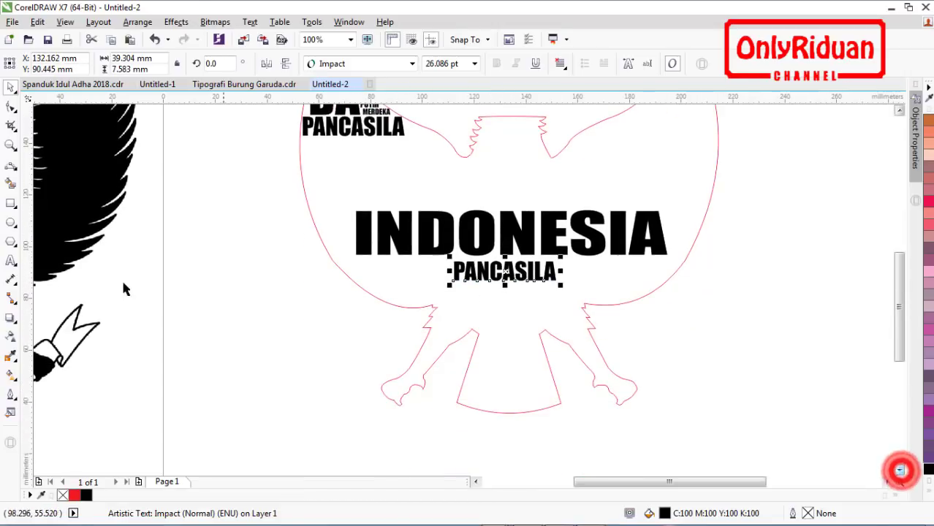
# Step: Change the text of the "PANCASILA" copy beneath "INDONESIA" to "DIRGAHAYU REPUBLIK INDONESIA"
pyautogui.click(11, 261)
pyautogui.press('BackSpace')
pyautogui.press('BackSpace')
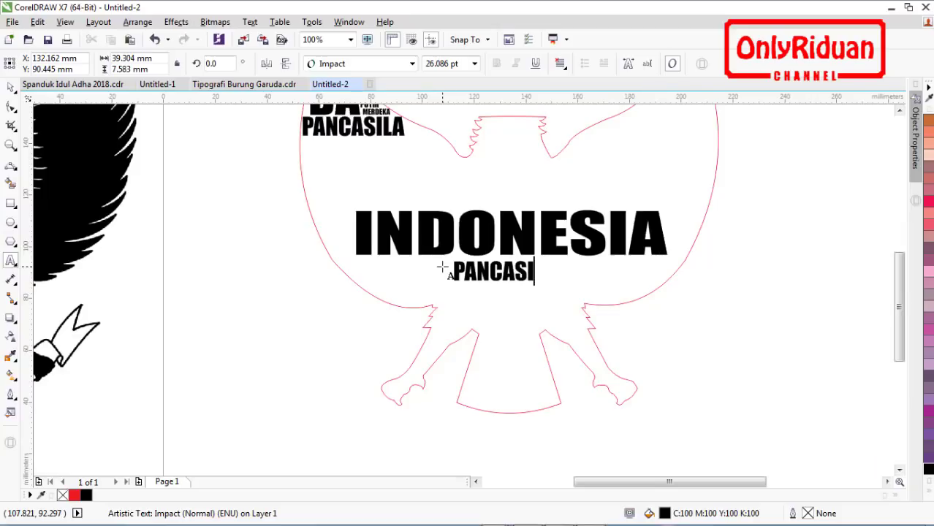
pyautogui.press('BackSpace')
pyautogui.press('BackSpace')
pyautogui.press('BackSpace')
pyautogui.press('BackSpace')
pyautogui.press('BackSpace')
pyautogui.press('BackSpace')
pyautogui.press('BackSpace')
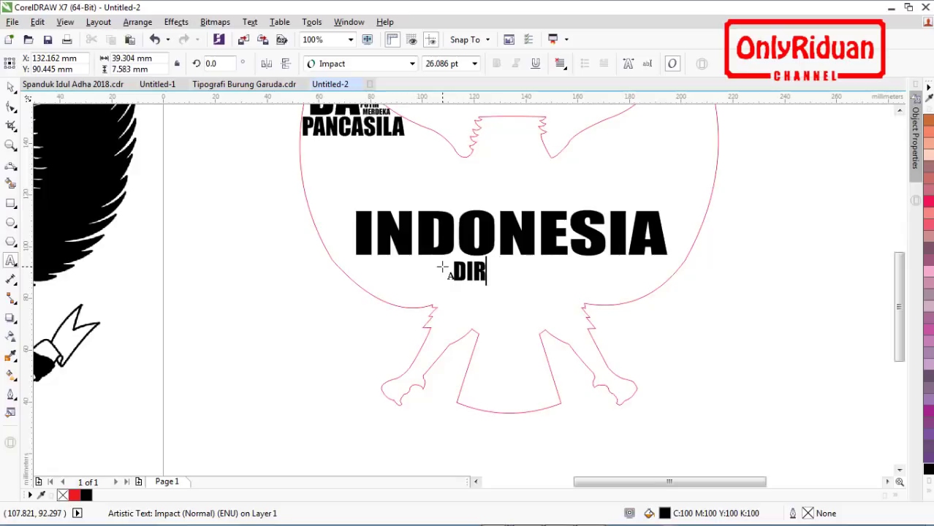
pyautogui.write('AHAYU')
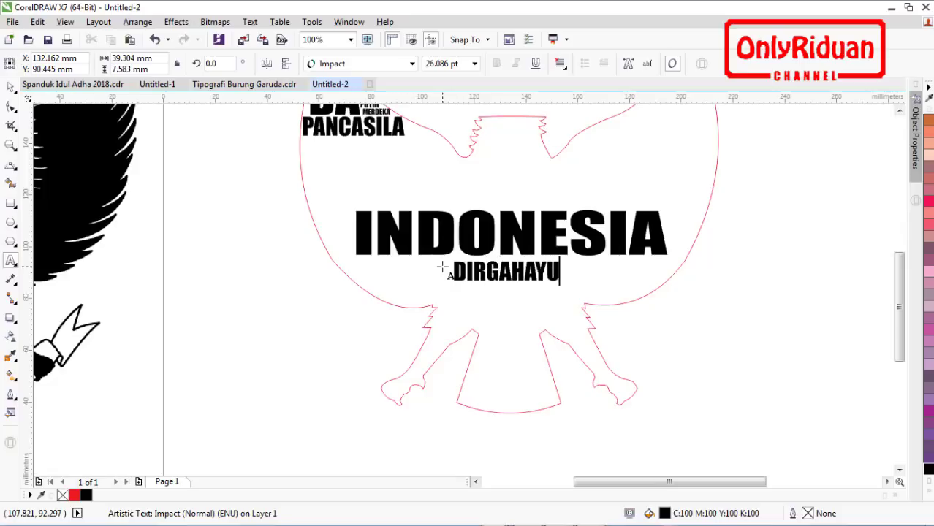
pyautogui.write(' REPUBLIK INDONESIA')
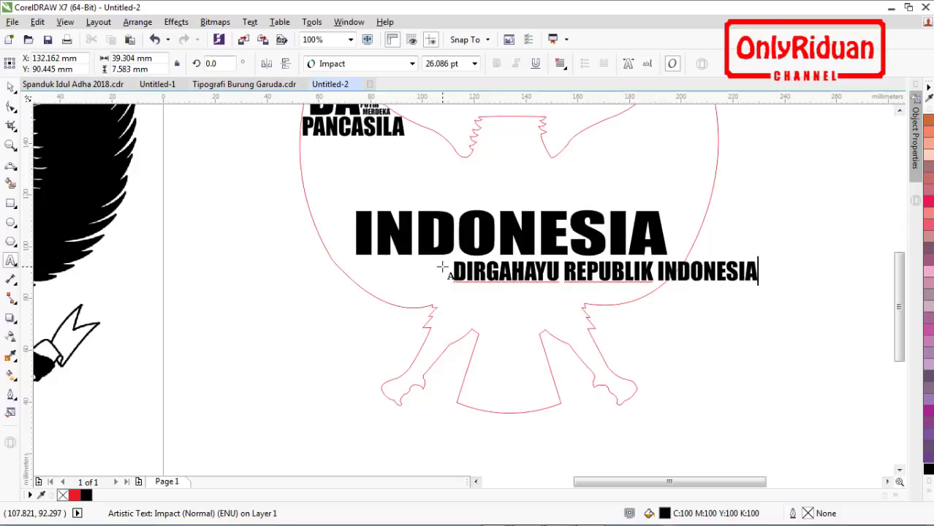
pyautogui.click(10, 87)
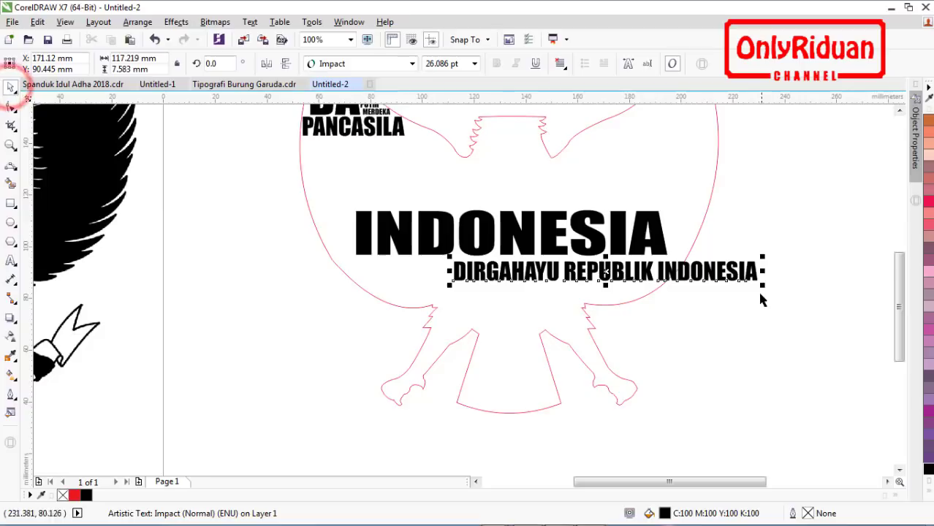
# Step: Shrink "DIRGAHAYU REPUBLIK INDONESIA" to about 16 pt and move it close beneath the middle of "INDONESIA"
pyautogui.moveTo(761, 283); pyautogui.dragTo(640, 307)
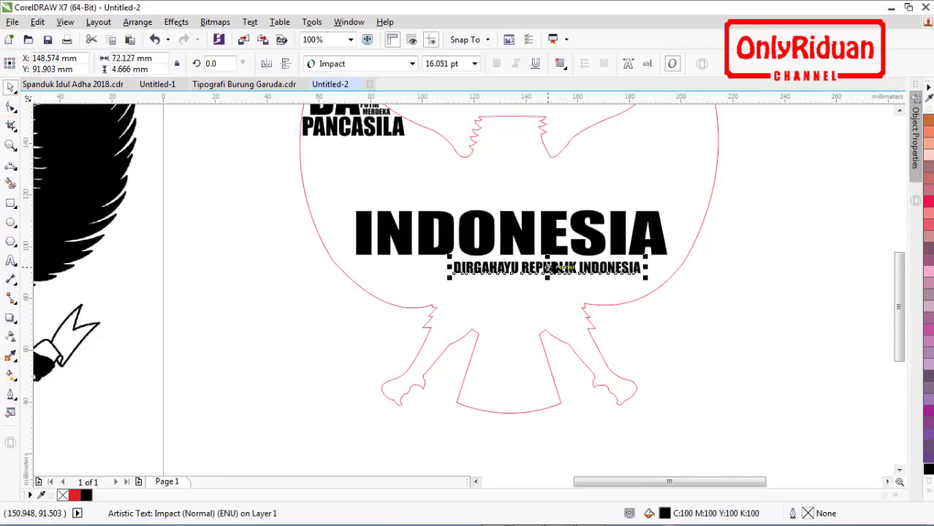
pyautogui.moveTo(554, 267); pyautogui.dragTo(500, 265)
pyautogui.scroll(1, 505, 269)
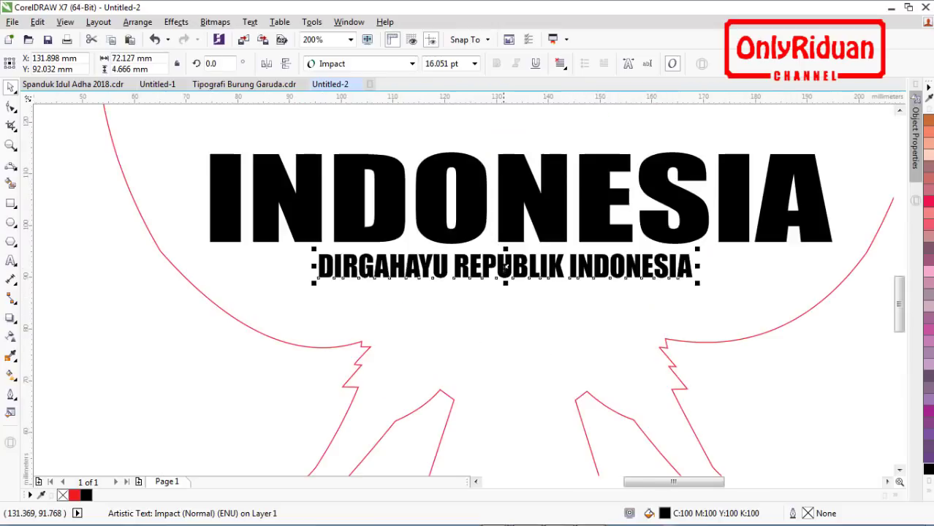
pyautogui.press('Up')
pyautogui.press('Up')
pyautogui.press('Up')
pyautogui.press('Up')
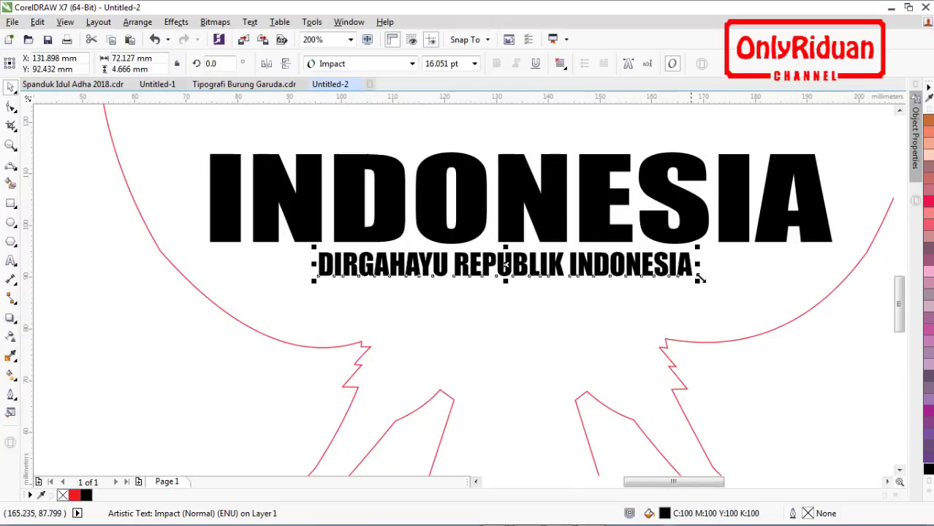
pyautogui.press('Up')
pyautogui.press('Up')
pyautogui.press('Up')
pyautogui.press('Up')
pyautogui.press('Up')
pyautogui.press('Up')
pyautogui.press('Up')
pyautogui.press('Up')
pyautogui.press('Up')
pyautogui.press('Up')
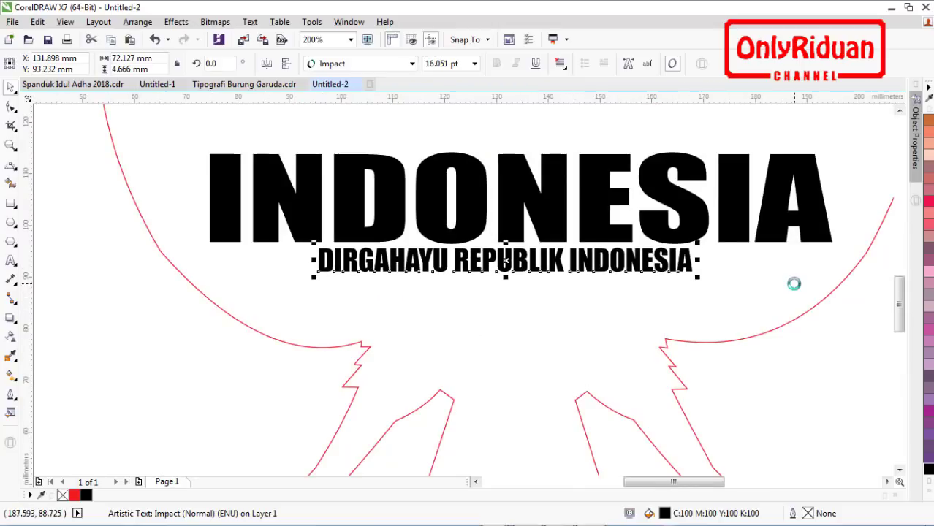
# Step: Duplicate "DIRGAHAYU REPUBLIK INDONESIA" directly below and change the copy's text to "17 AGUSTUS 1945 - 17 AGUSTUS 2018"
pyautogui.moveTo(506, 259); pyautogui.dragTo(507, 285)
pyautogui.rightClick(507, 286)
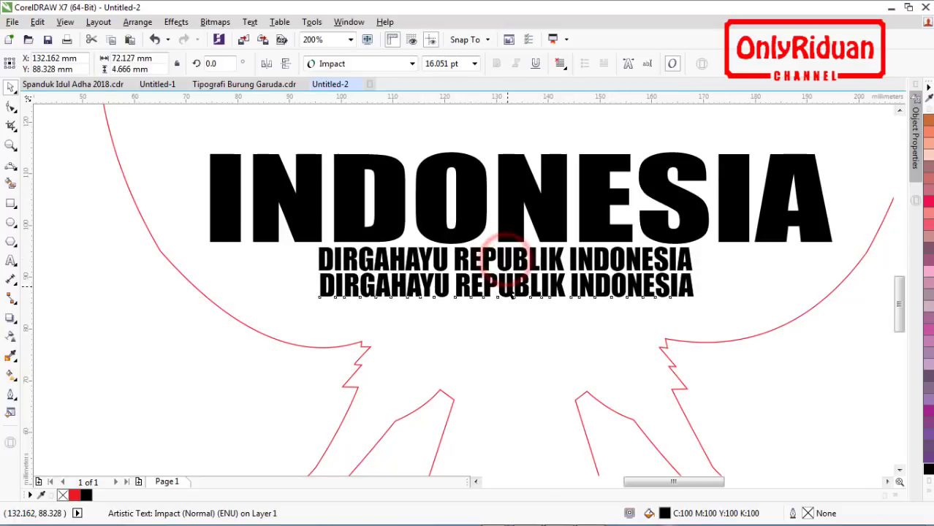
pyautogui.click(15, 263)
pyautogui.press('BackSpace')
pyautogui.press('BackSpace')
pyautogui.press('BackSpace')
pyautogui.press('BackSpace')
pyautogui.press('BackSpace')
pyautogui.press('BackSpace')
pyautogui.press('BackSpace')
pyautogui.press('BackSpace')
pyautogui.press('BackSpace')
pyautogui.press('BackSpace')
pyautogui.press('BackSpace')
pyautogui.press('BackSpace')
pyautogui.press('BackSpace')
pyautogui.press('BackSpace')
pyautogui.press('BackSpace')
pyautogui.press('BackSpace')
pyautogui.press('BackSpace')
pyautogui.press('BackSpace')
pyautogui.press('BackSpace')
pyautogui.press('BackSpace')
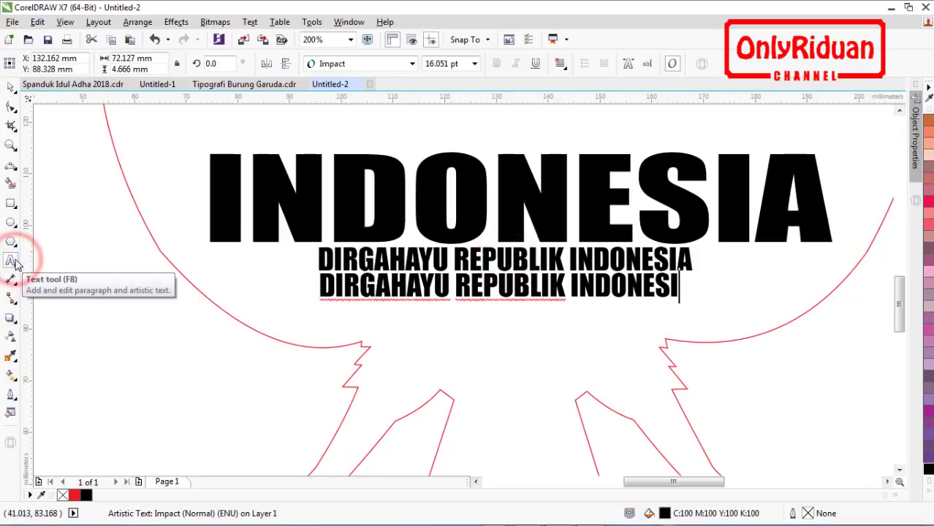
pyautogui.press('BackSpace')
pyautogui.press('BackSpace')
pyautogui.press('BackSpace')
pyautogui.press('BackSpace')
pyautogui.press('BackSpace')
pyautogui.press('BackSpace')
pyautogui.write('1')
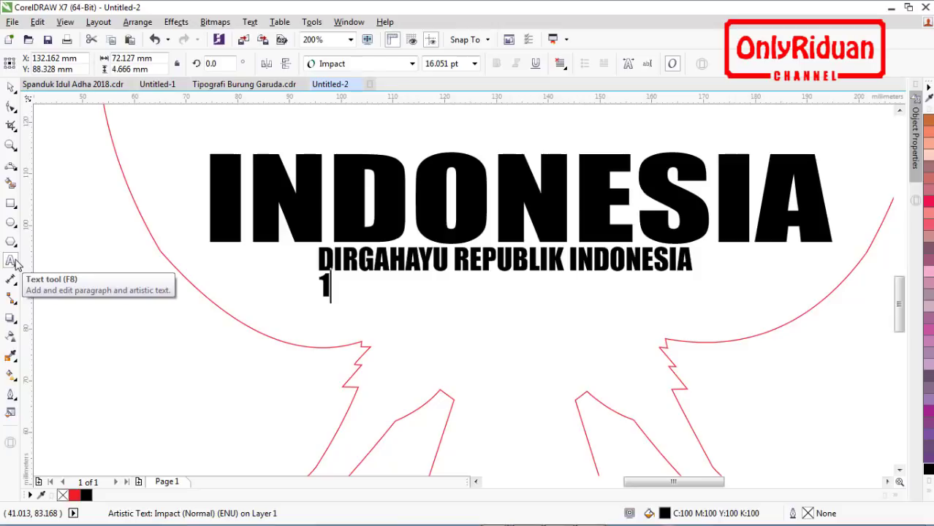
pyautogui.write('7 AGUSTUS')
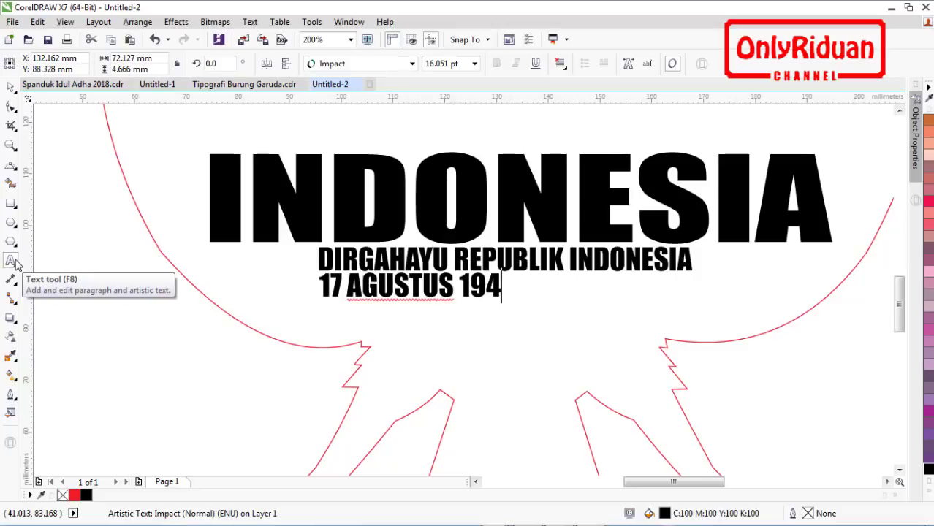
pyautogui.write('1945 - 17')
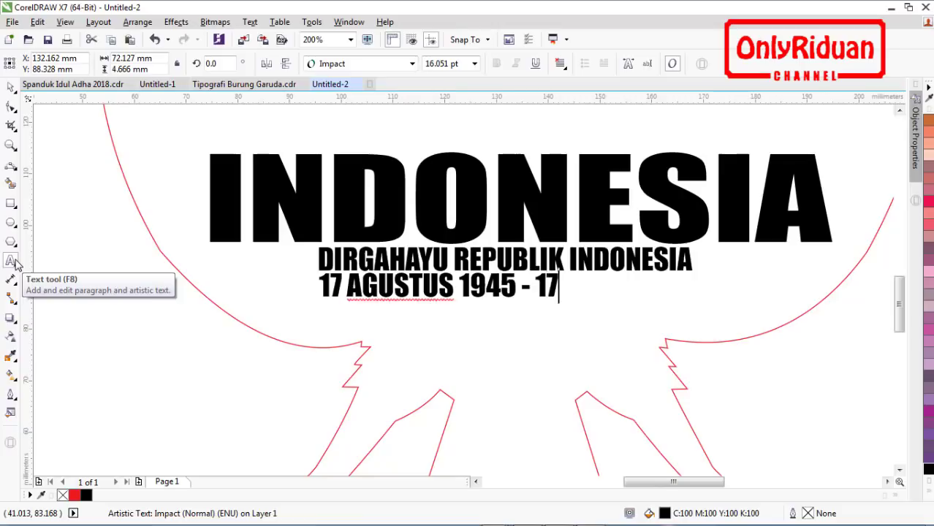
pyautogui.write(' AH')
pyautogui.write('GUSTUS 20')
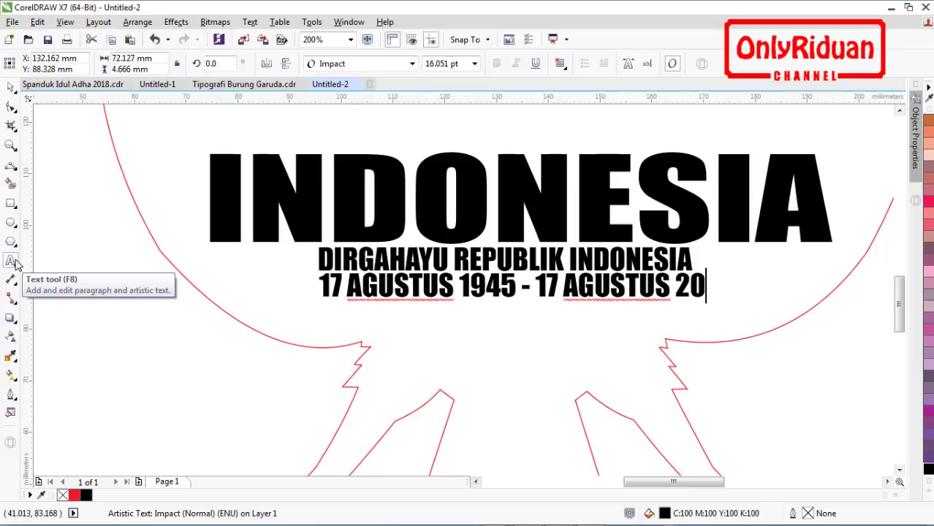
pyautogui.write('18')
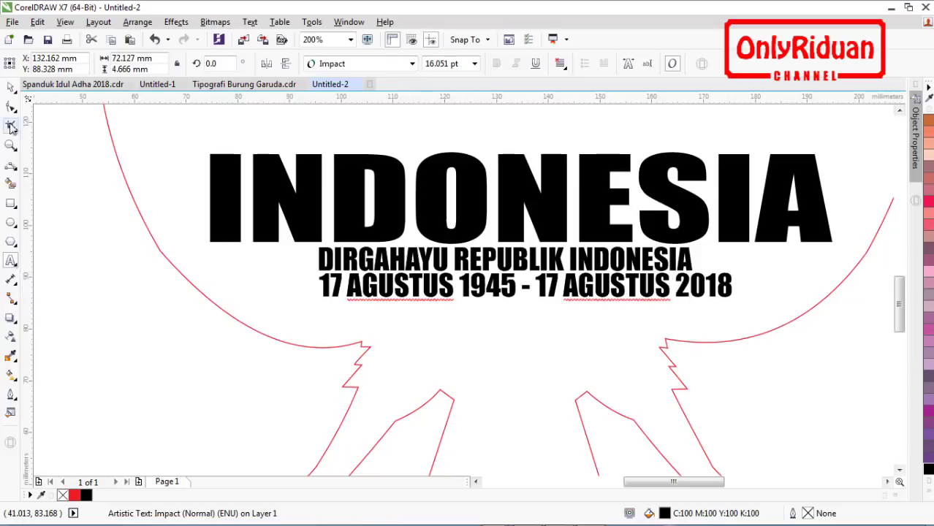
pyautogui.click(11, 87)
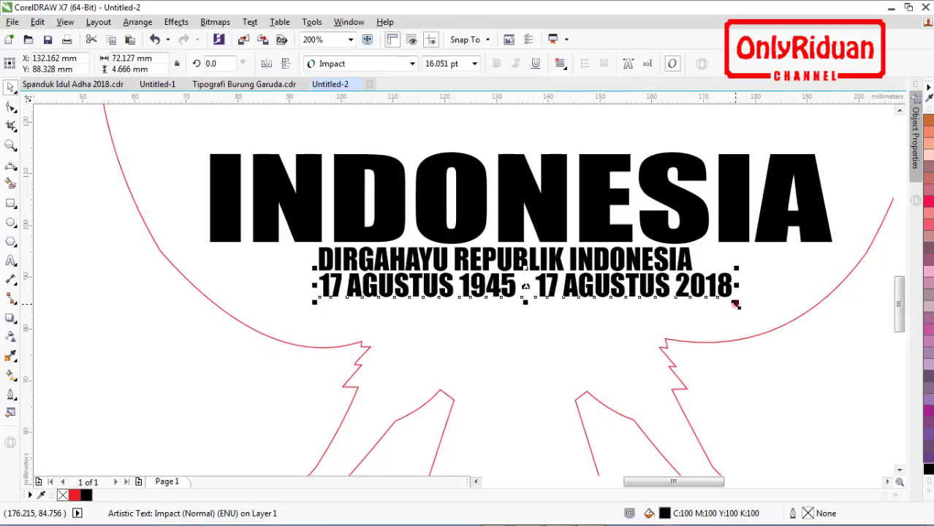
# Step: Shrink the "17 AGUSTUS 1945 - 17 AGUSTUS 2018" line to about 9 pt
pyautogui.moveTo(734, 302); pyautogui.dragTo(552, 322)
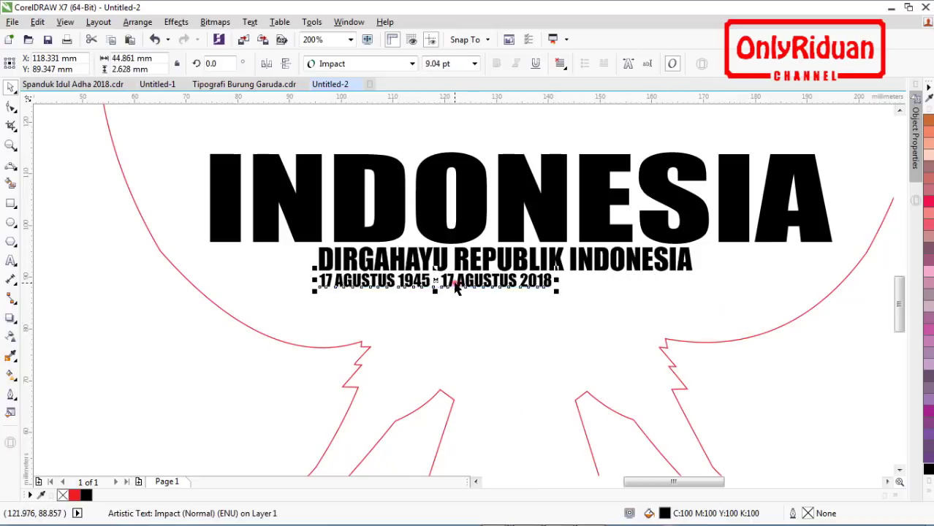
pyautogui.click(454, 301)
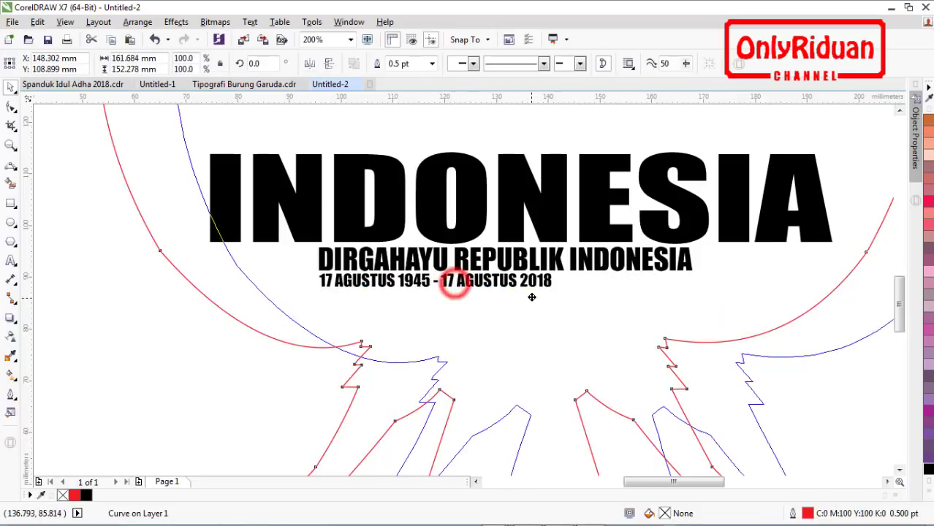
pyautogui.click(459, 285)
pyautogui.click(439, 281)
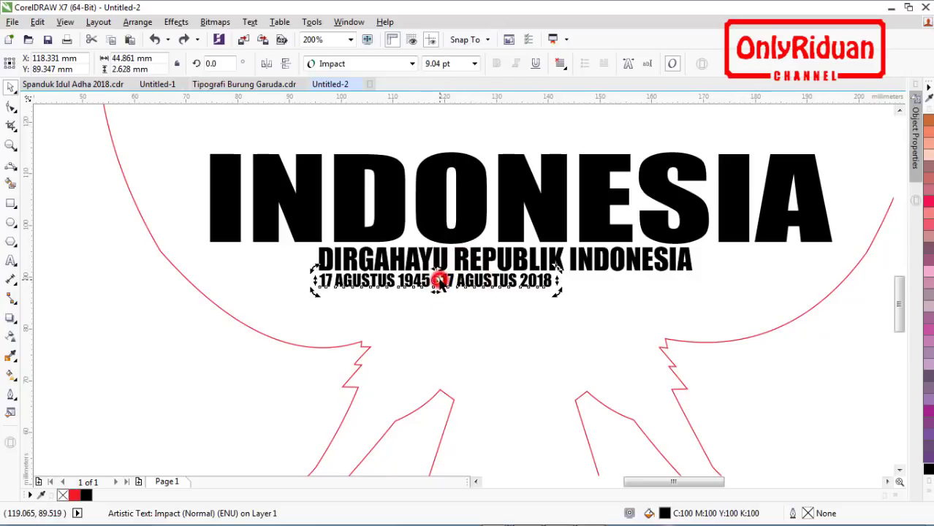
# Step: Center the "17 AGUSTUS 1945 - 17 AGUSTUS 2018" line beneath "DIRGAHAYU REPUBLIK INDONESIA" and slightly enlarge the latter
pyautogui.click(446, 280)
pyautogui.moveTo(443, 279); pyautogui.dragTo(510, 281)
pyautogui.click(620, 265)
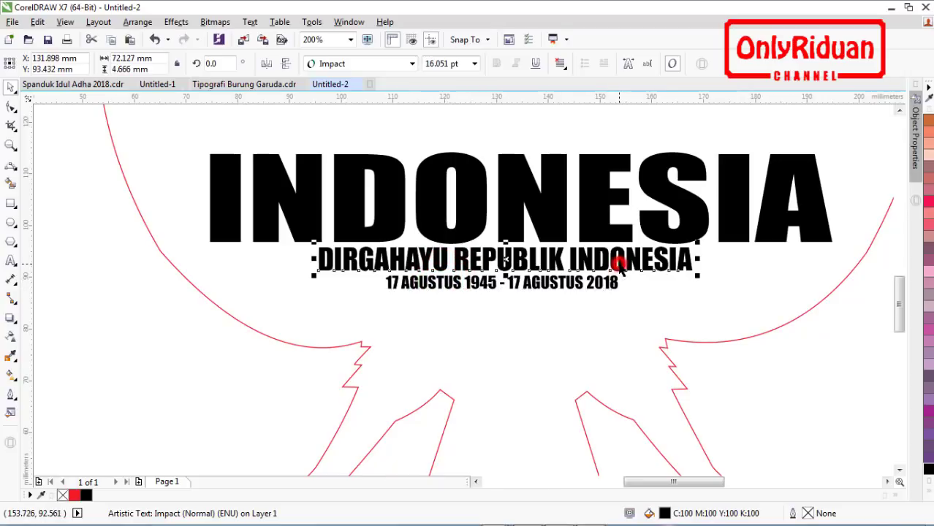
pyautogui.moveTo(699, 276); pyautogui.dragTo(706, 277)
pyautogui.click(569, 288)
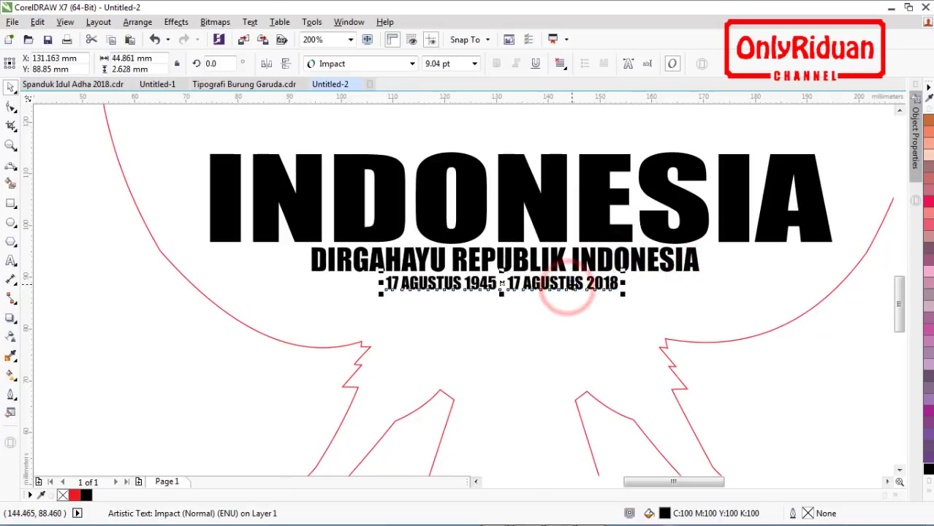
pyautogui.click(94, 303)
# Step: Duplicate the word "PANCASILA" in the left wing, placing the copy just below and slightly right of the original
pyautogui.press('F3')
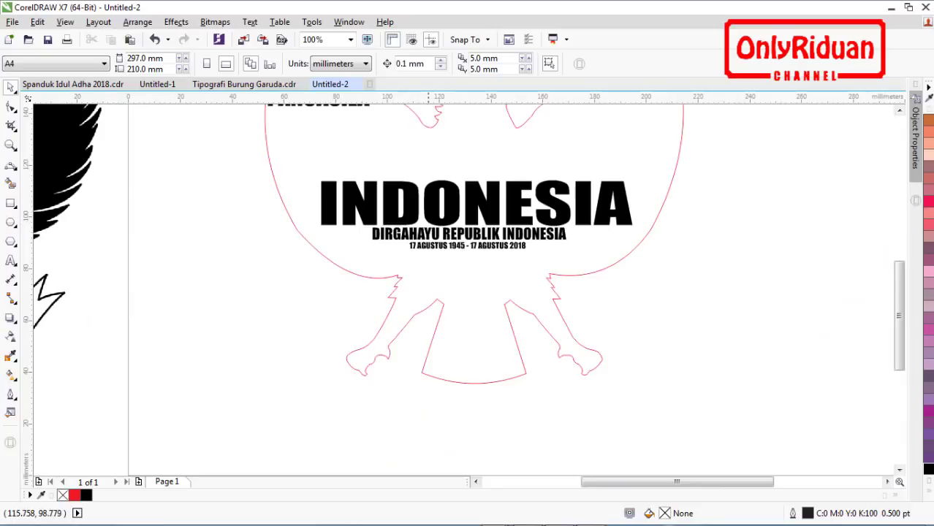
pyautogui.click(897, 110)
pyautogui.click(897, 110)
pyautogui.click(897, 110)
pyautogui.click(897, 110)
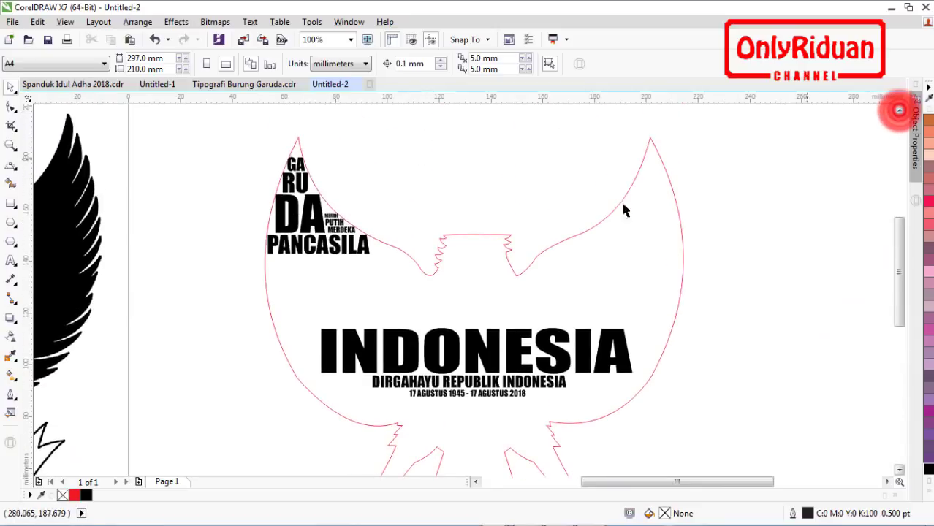
pyautogui.scroll(1, 290, 249)
pyautogui.click(297, 255)
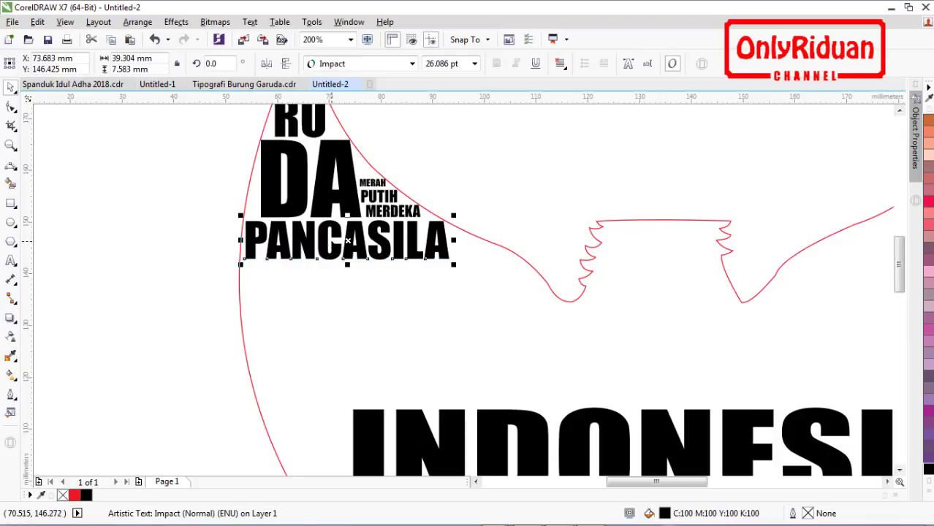
pyautogui.moveTo(327, 239); pyautogui.dragTo(365, 277)
pyautogui.rightClick(365, 277)
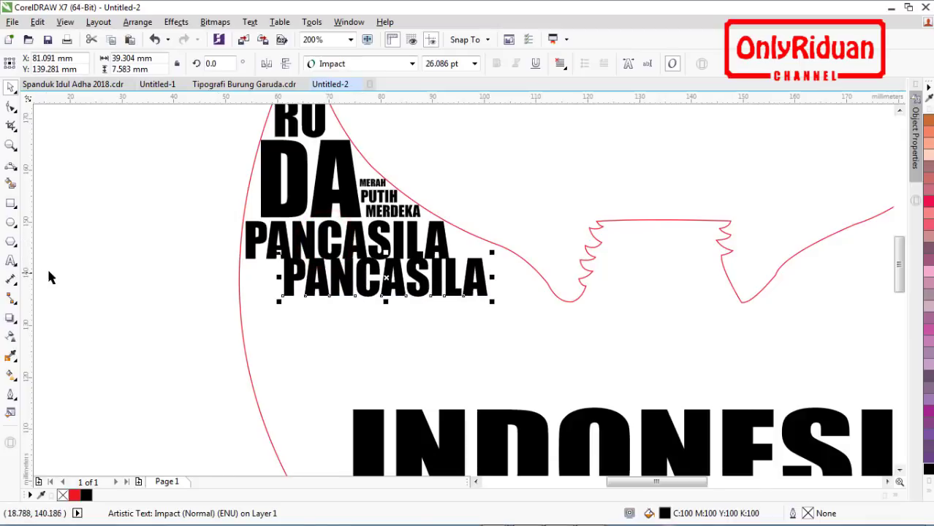
# Step: Change the text of the lower "PANCASILA" copy to "PATRIOT BANGSA"
pyautogui.click(12, 261)
pyautogui.press('BackSpace')
pyautogui.press('BackSpace')
pyautogui.press('BackSpace')
pyautogui.press('BackSpace')
pyautogui.press('BackSpace')
pyautogui.press('BackSpace')
pyautogui.press('BackSpace')
pyautogui.press('BackSpace')
pyautogui.press('BackSpace')
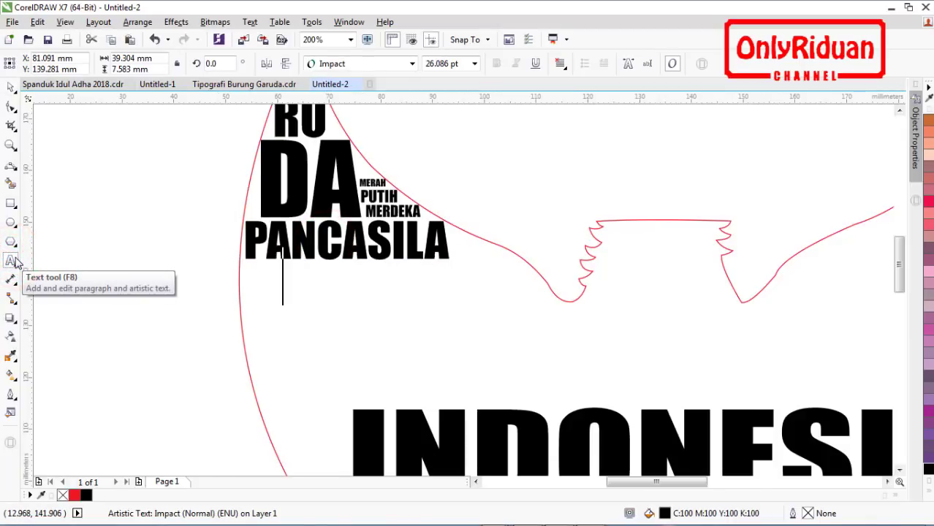
pyautogui.write('PA')
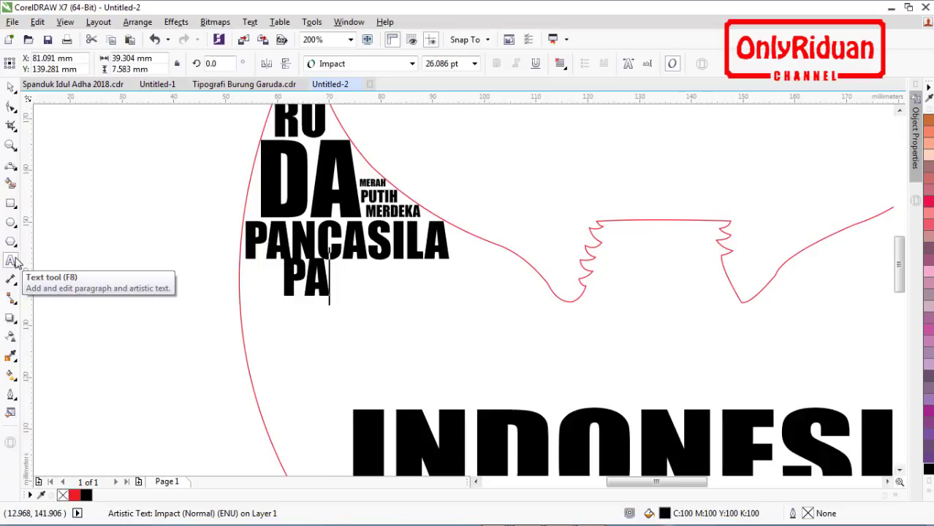
pyautogui.write('TRIO')
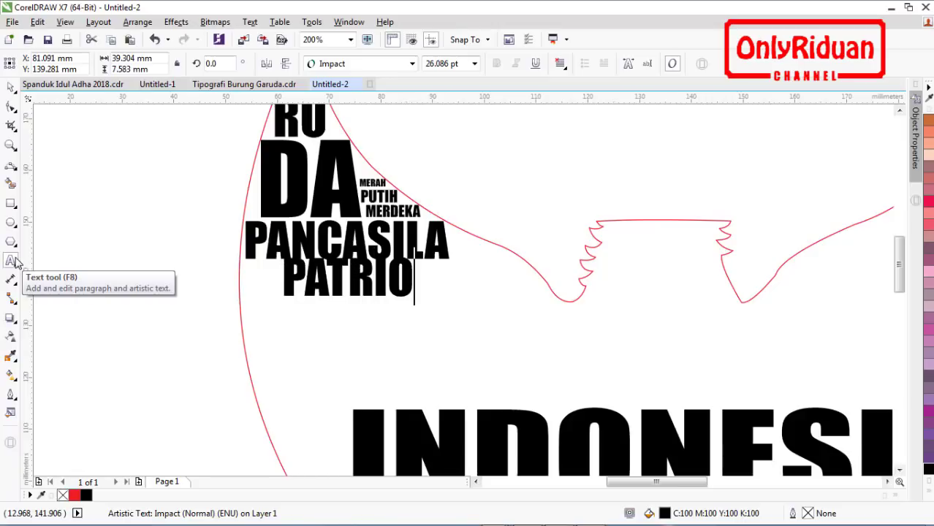
pyautogui.write('T BANGSA')
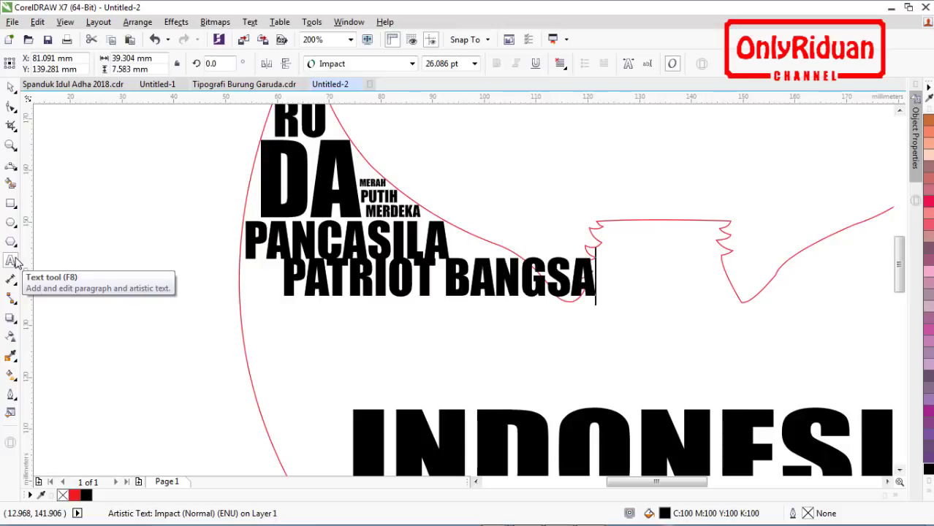
# Step: Shrink "PATRIOT BANGSA" to about 17 pt and place it beneath the right part of "PANCASILA", inside the wing outline
pyautogui.click(11, 86)
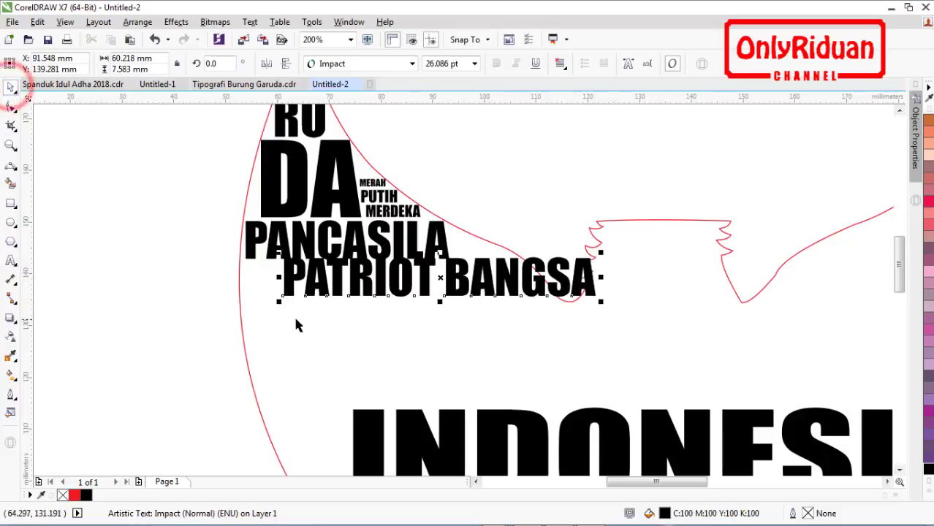
pyautogui.moveTo(279, 302); pyautogui.dragTo(386, 302)
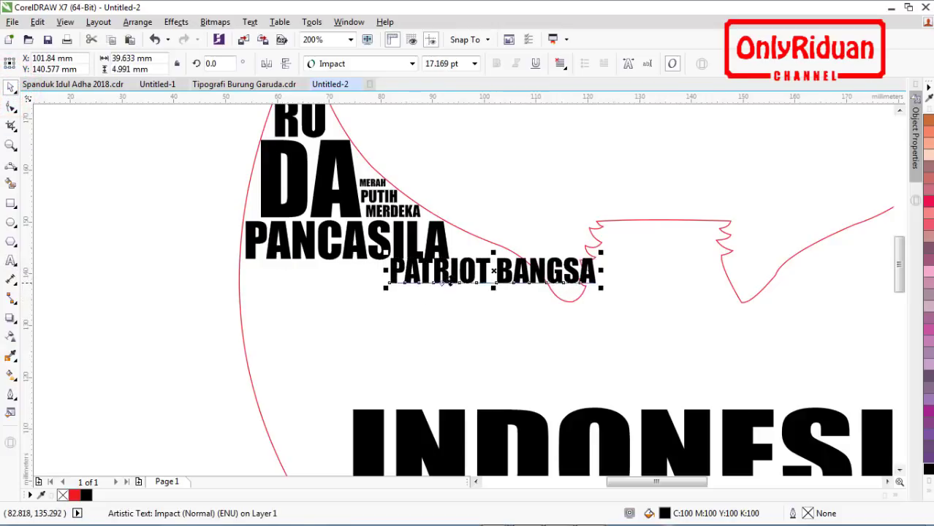
pyautogui.moveTo(459, 270); pyautogui.dragTo(392, 274)
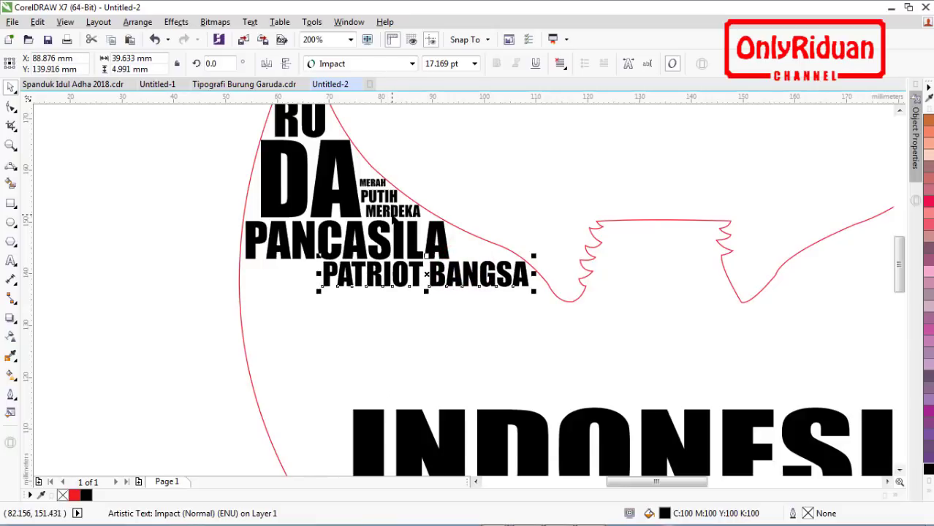
# Step: Duplicate "MERDEKA" beneath the left end of "PANCASILA" and change the copy's text to "TUMPAH"
pyautogui.moveTo(393, 216); pyautogui.dragTo(277, 277)
pyautogui.rightClick(278, 277)
pyautogui.click(11, 262)
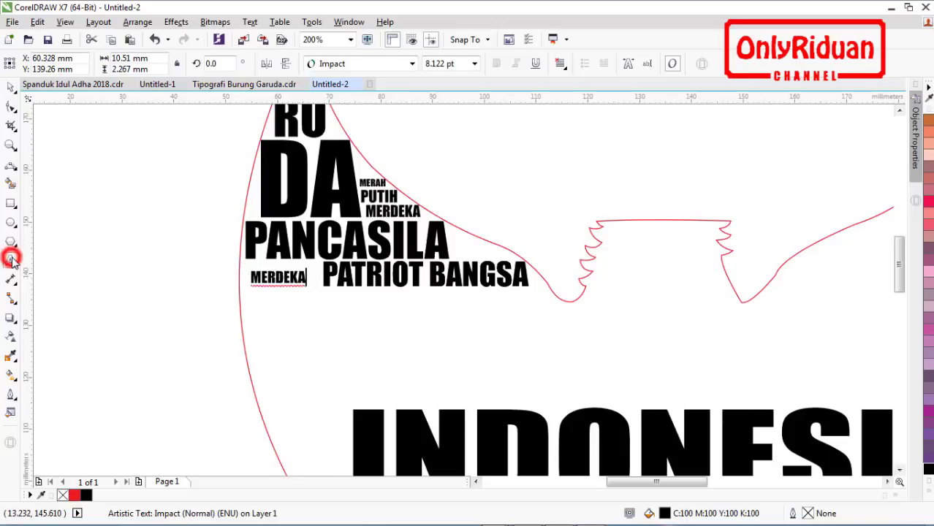
pyautogui.press('BackSpace')
pyautogui.press('BackSpace')
pyautogui.press('BackSpace')
pyautogui.press('BackSpace')
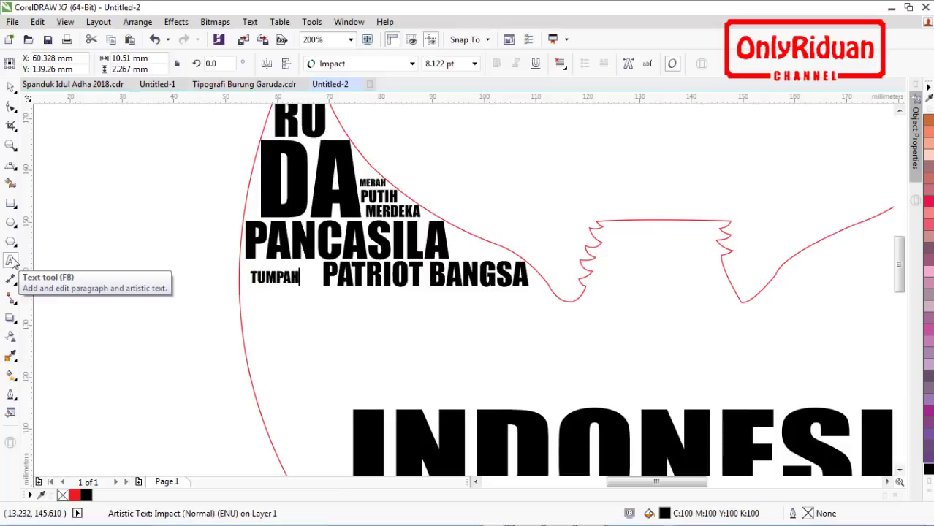
pyautogui.click(11, 87)
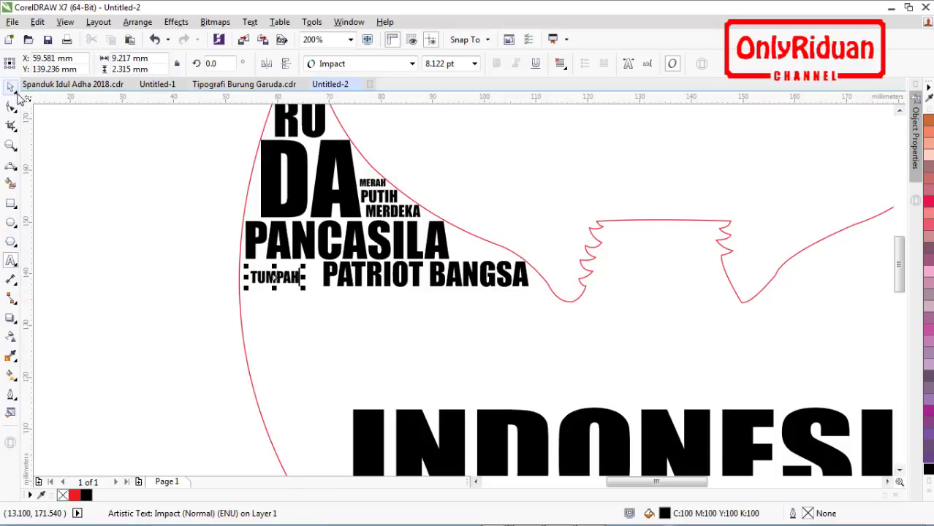
# Step: Enlarge "TUMPAH" to about 13 pt, rotate it 90 degrees and place it against the start of "PATRIOT BANGSA"
pyautogui.moveTo(303, 287)
pyautogui.mouseDown()
pyautogui.moveTo(329, 319)
pyautogui.moveTo(298, 297)
pyautogui.mouseUp()
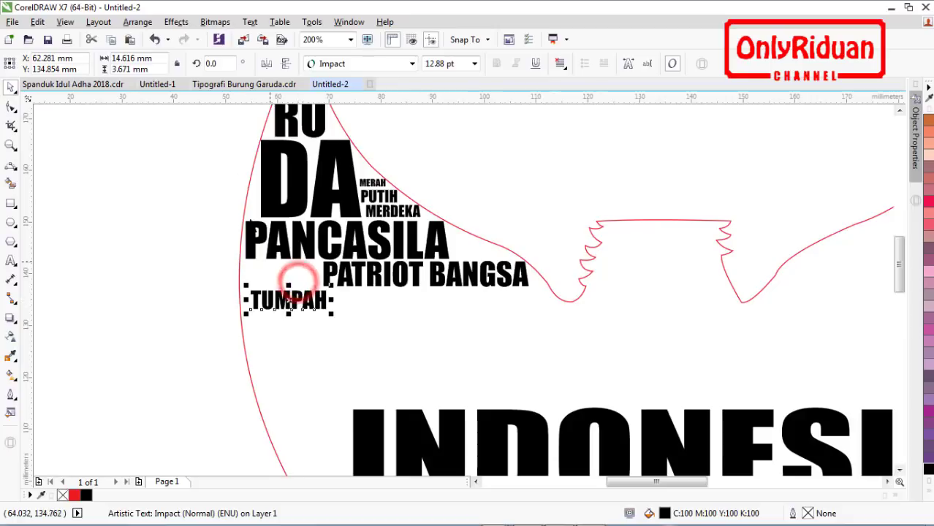
pyautogui.click(215, 64)
pyautogui.write('90')
pyautogui.press('Return')
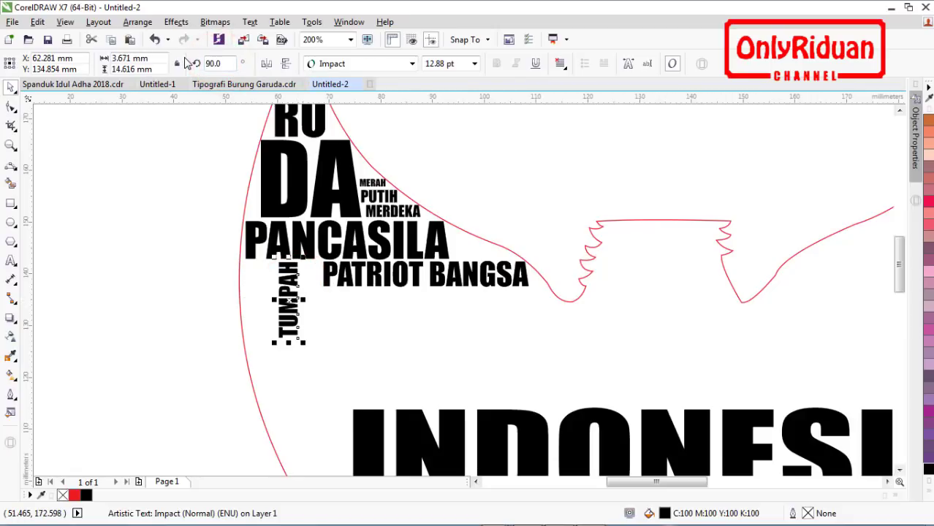
pyautogui.moveTo(296, 310); pyautogui.dragTo(317, 312)
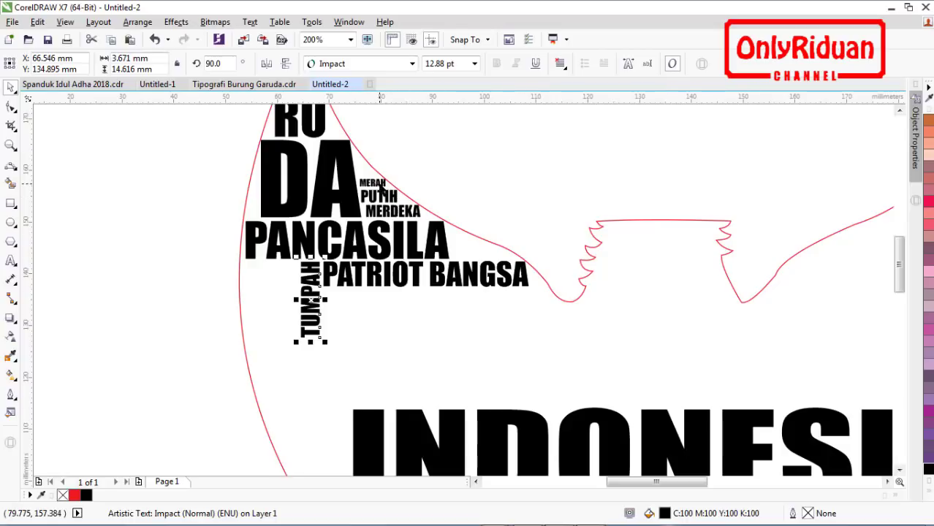
# Step: Stack copies of "MERDEKA" and "MERAH" beneath "PANCASILA", sized to fit between the wing outline and the vertical "TUMPAH"
pyautogui.moveTo(388, 212); pyautogui.dragTo(271, 268)
pyautogui.rightClick(271, 268)
pyautogui.scroll(2, 353, 220)
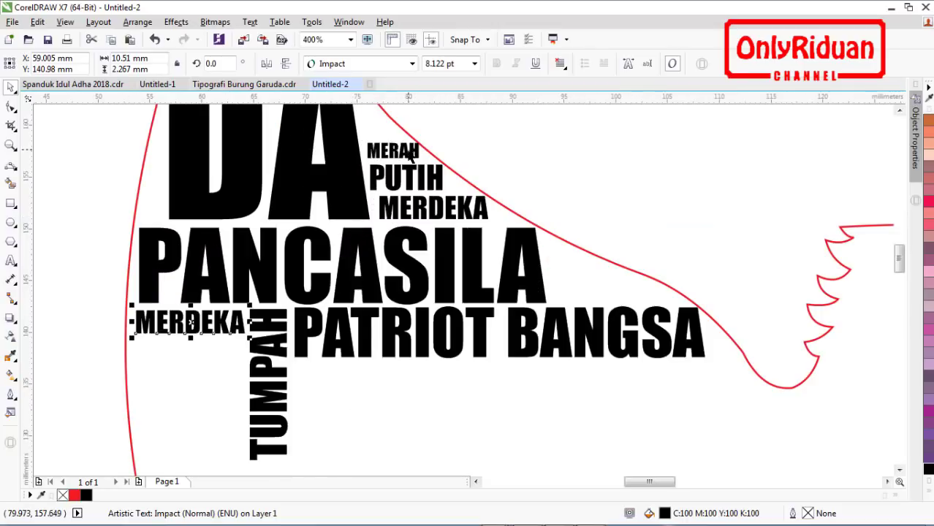
pyautogui.moveTo(407, 157); pyautogui.dragTo(125, 414)
pyautogui.rightClick(232, 351)
pyautogui.click(137, 319)
pyautogui.moveTo(132, 309); pyautogui.dragTo(128, 287)
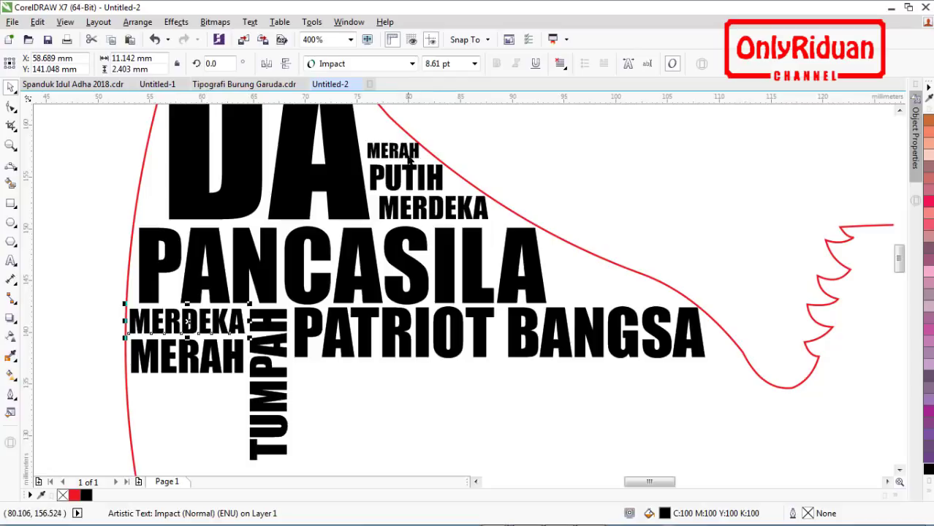
# Step: Duplicate "PUTIH" beneath the enlarged "MERAH" copy and scale it to about 13 pt to match the stack's width
pyautogui.click(408, 178)
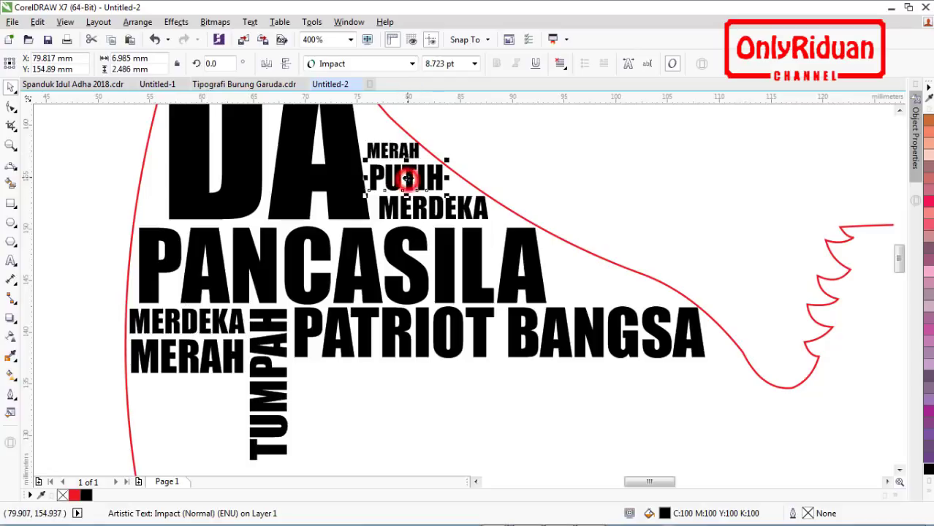
pyautogui.moveTo(407, 178); pyautogui.dragTo(131, 462)
pyautogui.rightClick(207, 392)
# Step: Duplicate the small "MERAH" beside "DA" to outside the wing outline and change the copy's text to "1945"
pyautogui.scroll(-1, 492, 315)
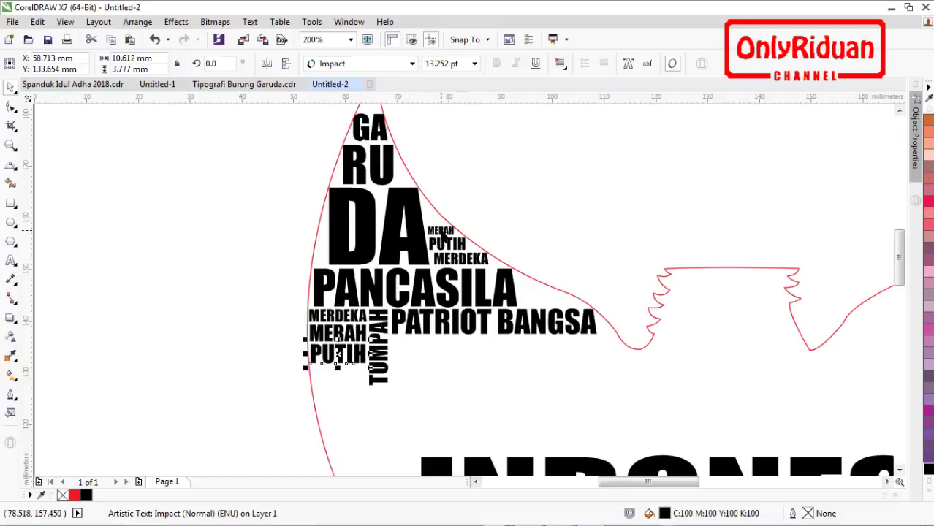
pyautogui.scroll(1, 442, 236)
pyautogui.click(441, 230)
pyautogui.moveTo(441, 230); pyautogui.dragTo(514, 191)
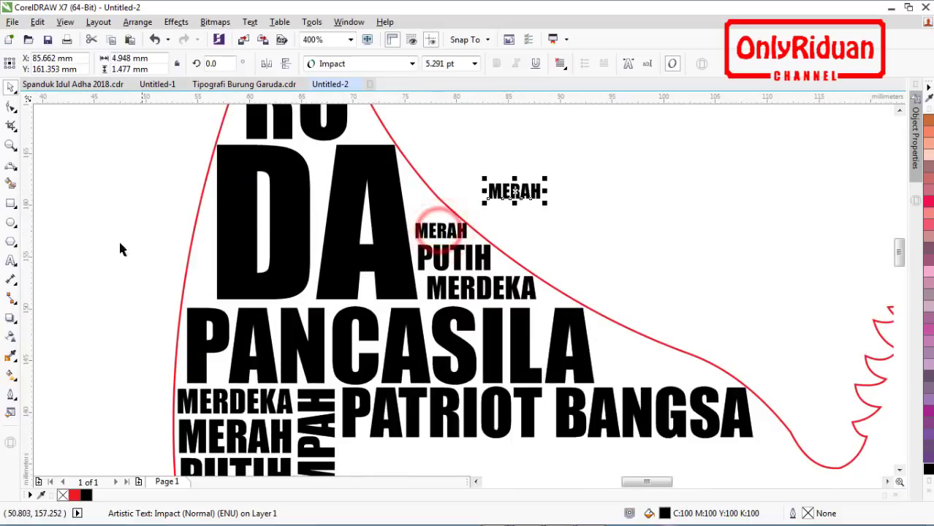
pyautogui.click(11, 261)
pyautogui.press('BackSpace')
pyautogui.press('BackSpace')
pyautogui.press('BackSpace')
pyautogui.press('BackSpace')
pyautogui.press('BackSpace')
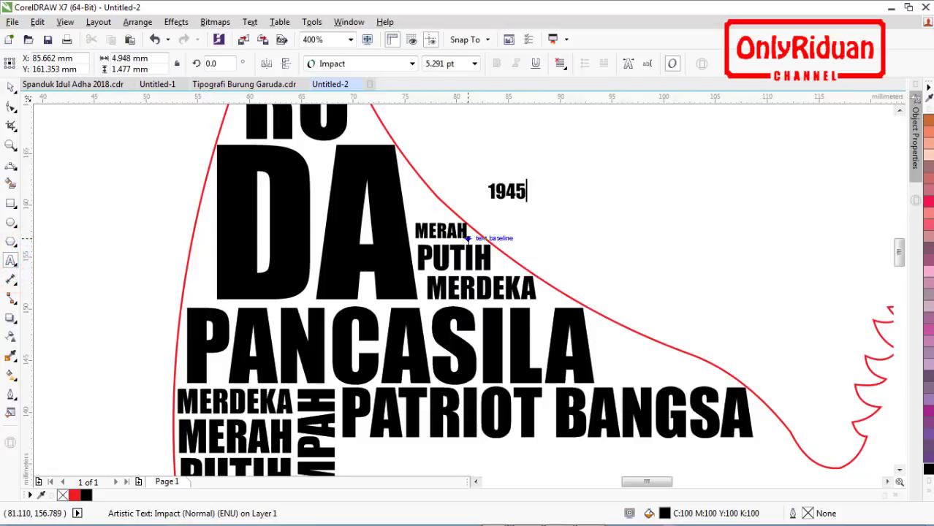
pyautogui.write('1945')
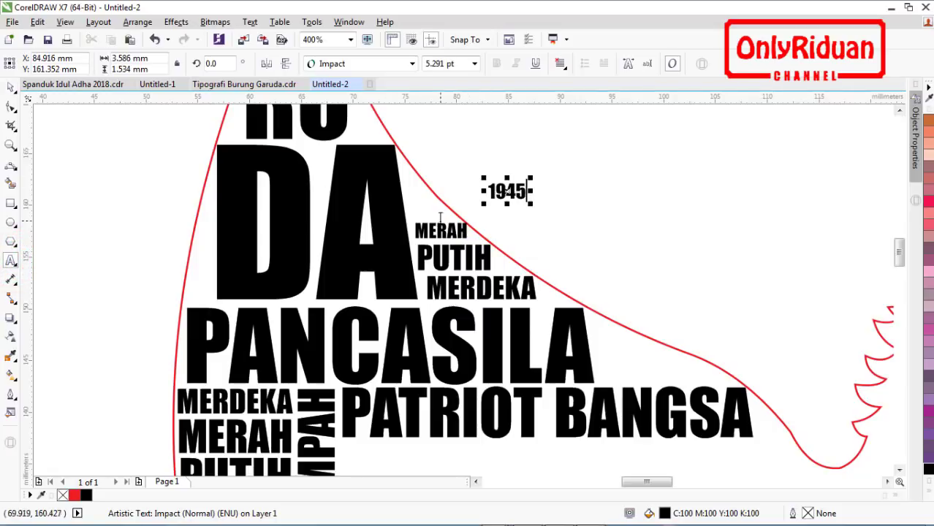
# Step: Move "1945" directly above the small "MERAH" beside "DA" and put a copy of it outside the wing's left edge
pyautogui.click(13, 88)
pyautogui.click(226, 64)
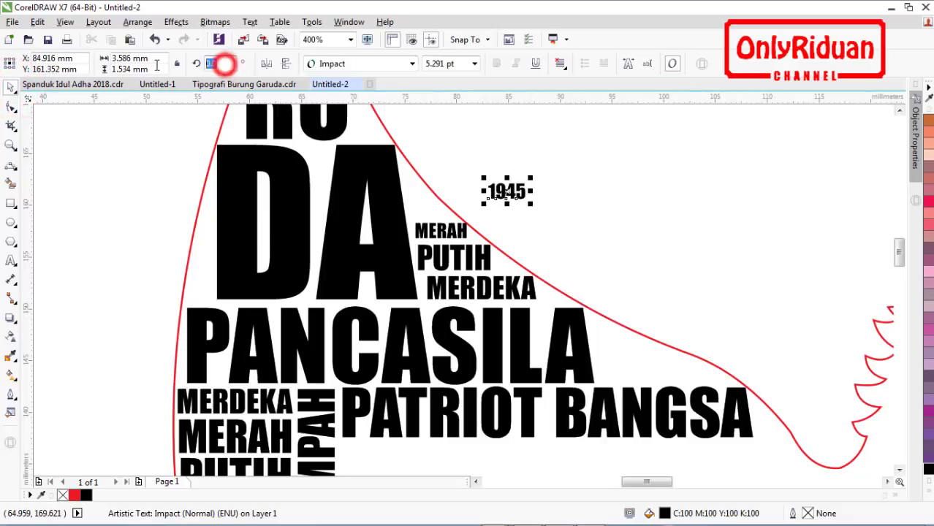
pyautogui.click(552, 186)
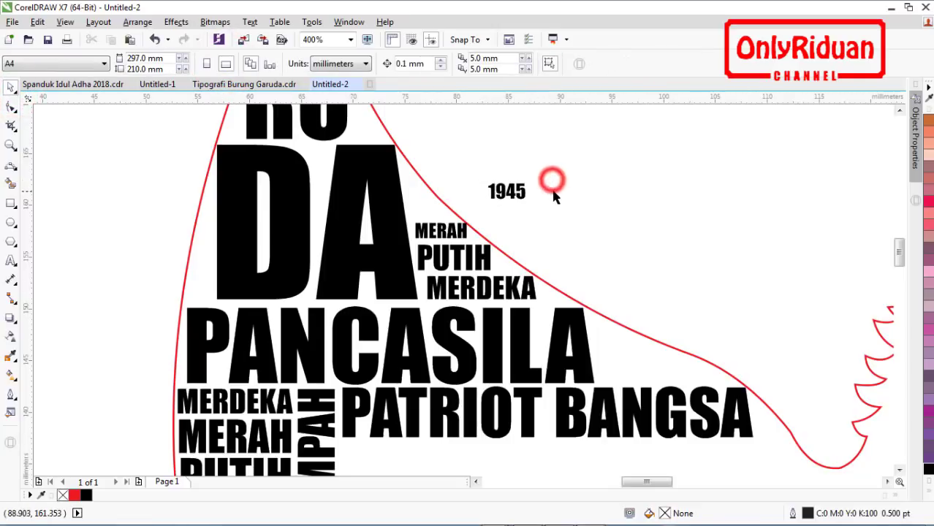
pyautogui.moveTo(516, 192); pyautogui.dragTo(158, 264)
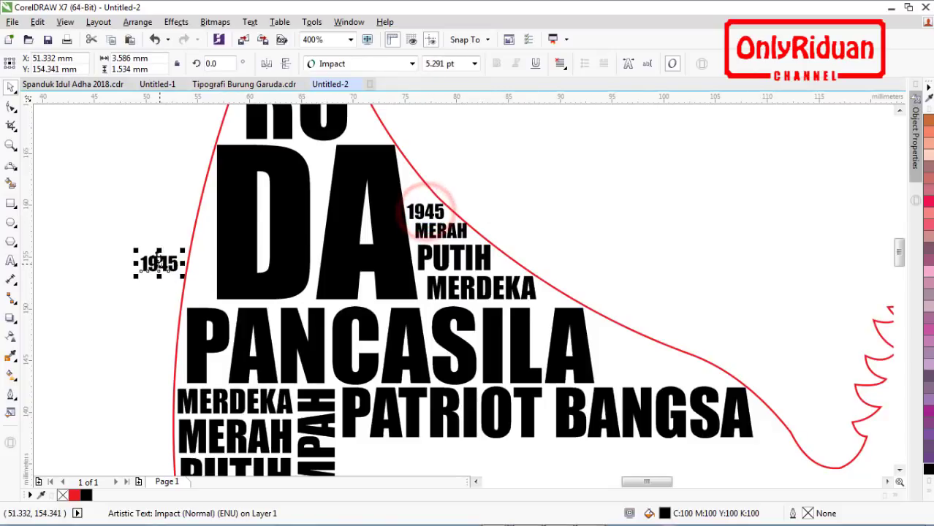
# Step: Rotate the outer "1945" copy 90 degrees, enlarge it to about 7 pt and fit it between the outline and "DA"
pyautogui.click(227, 63)
pyautogui.write('90')
pyautogui.press('Return')
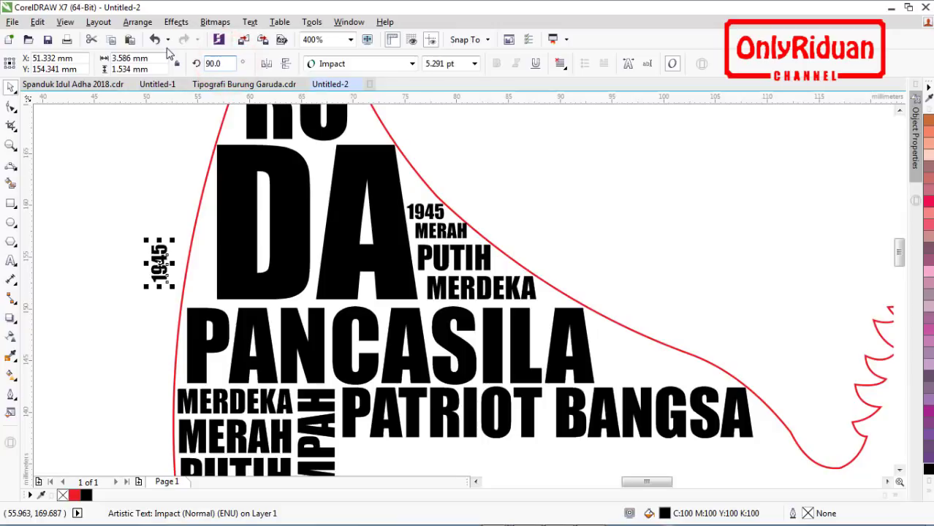
pyautogui.moveTo(159, 263); pyautogui.dragTo(185, 245)
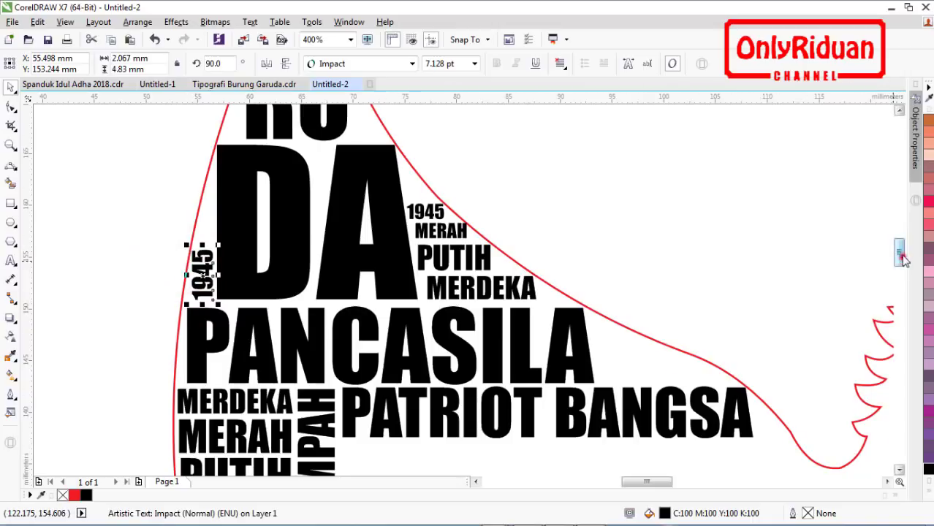
# Step: Duplicate the horizontal "1945" to outside the wing near "RU" and change the copy's text to "ONE"
pyautogui.moveTo(903, 260); pyautogui.dragTo(900, 249)
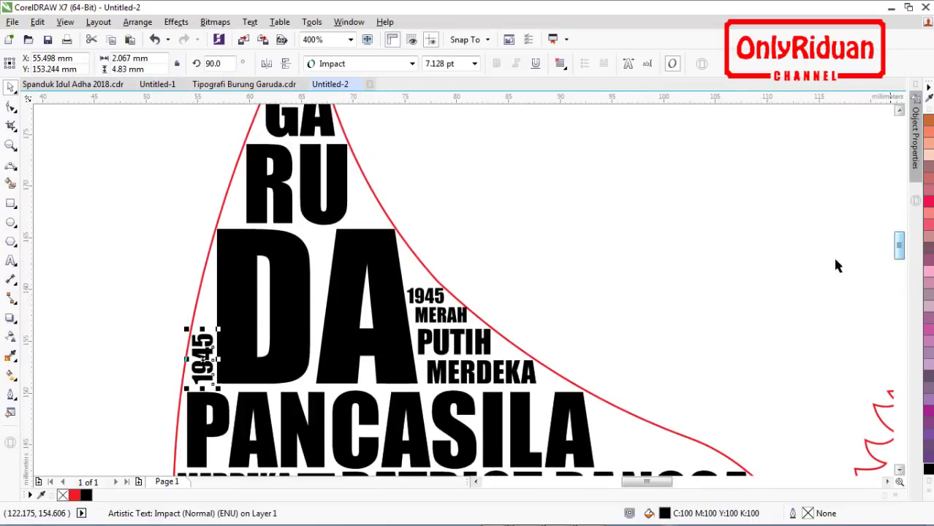
pyautogui.moveTo(431, 292); pyautogui.dragTo(466, 215)
pyautogui.rightClick(466, 215)
pyautogui.click(11, 261)
pyautogui.press('BackSpace')
pyautogui.press('BackSpace')
pyautogui.press('BackSpace')
pyautogui.press('BackSpace')
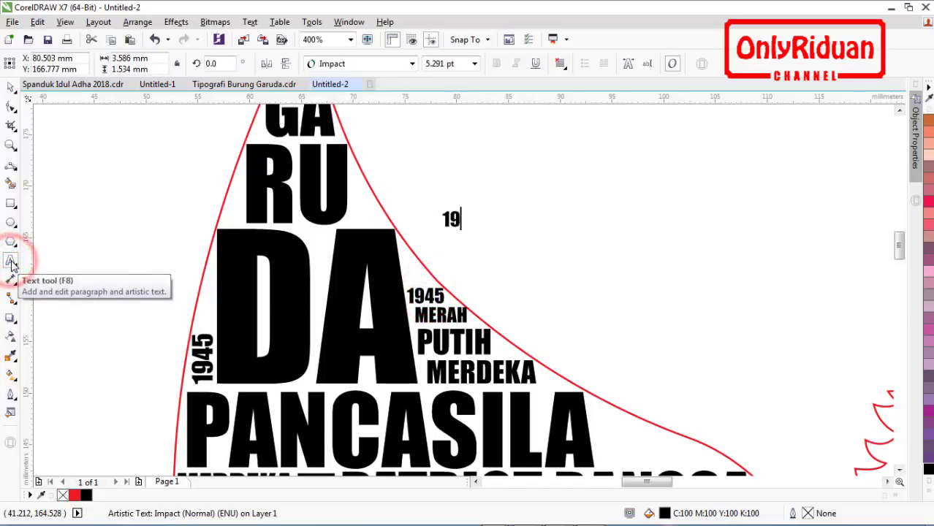
# Step: Place "ONE" right after "RU" and add a smaller copy of about 4.3 pt just before "RU"
pyautogui.click(10, 86)
pyautogui.moveTo(454, 222); pyautogui.dragTo(217, 202)
pyautogui.rightClick(229, 215)
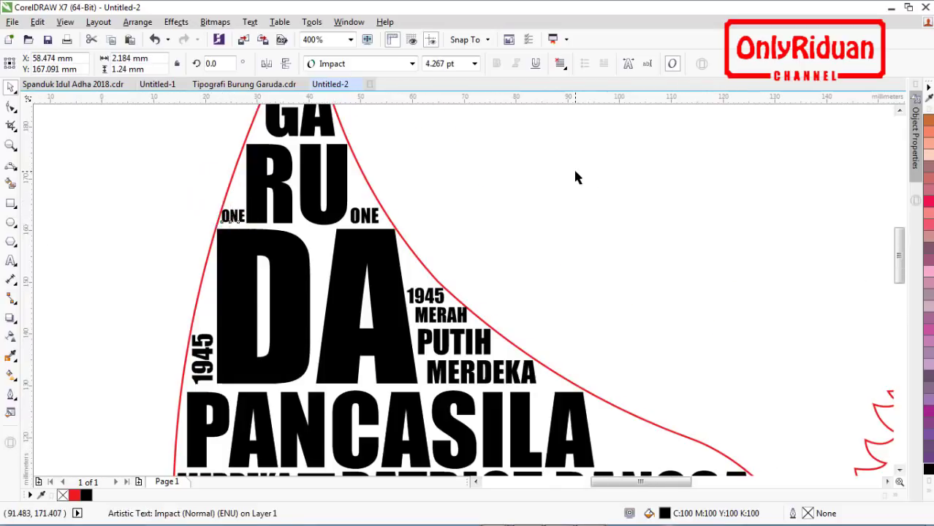
pyautogui.scroll(-1, 573, 167)
pyautogui.moveTo(898, 255); pyautogui.dragTo(903, 271)
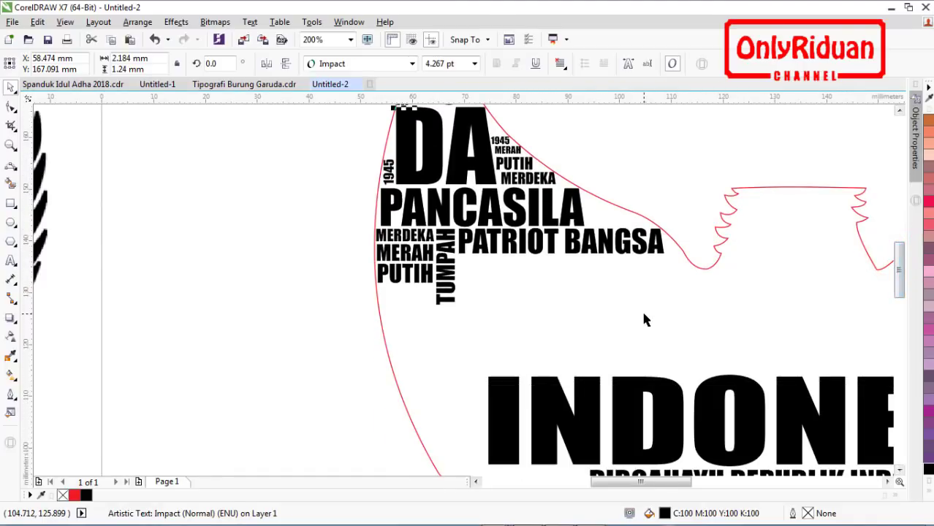
# Step: Duplicate "PATRIOT BANGSA" directly below itself, change the copy's text to "TANAH AIRKU" and scale it down to about 12.5 pt
pyautogui.click(587, 245)
pyautogui.moveTo(563, 241); pyautogui.dragTo(562, 269)
pyautogui.rightClick(561, 269)
pyautogui.click(11, 261)
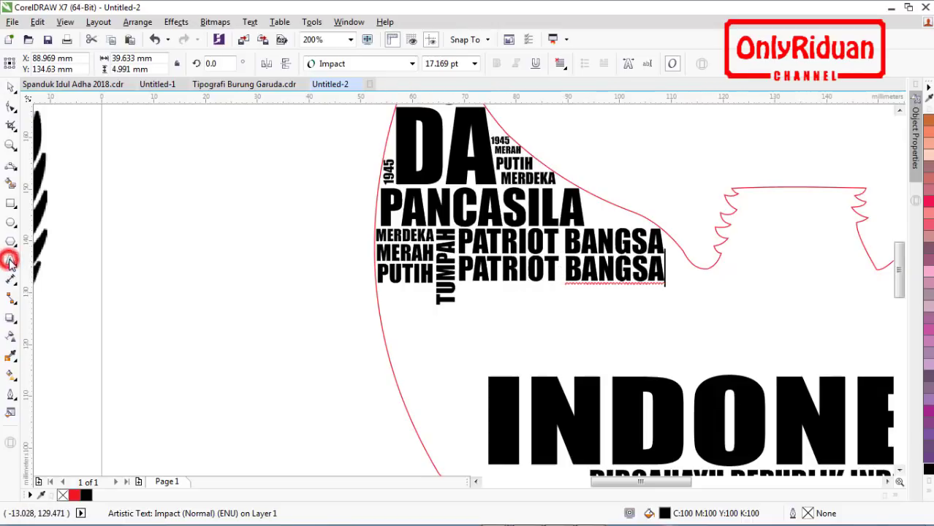
pyautogui.press('BackSpace')
pyautogui.press('BackSpace')
pyautogui.press('BackSpace')
pyautogui.press('BackSpace')
pyautogui.press('BackSpace')
pyautogui.press('BackSpace')
pyautogui.press('BackSpace')
pyautogui.press('BackSpace')
pyautogui.press('BackSpace')
pyautogui.press('BackSpace')
pyautogui.press('BackSpace')
pyautogui.press('BackSpace')
pyautogui.press('BackSpace')
pyautogui.press('BackSpace')
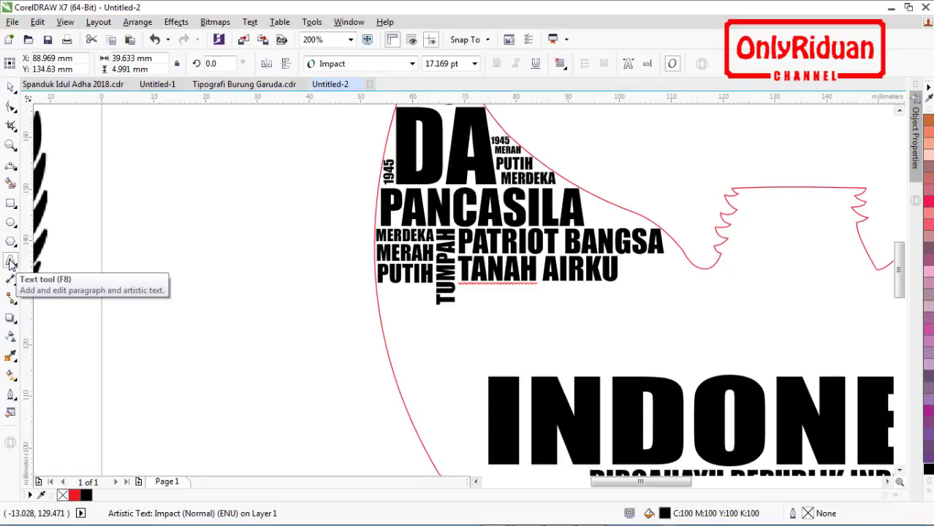
pyautogui.click(12, 87)
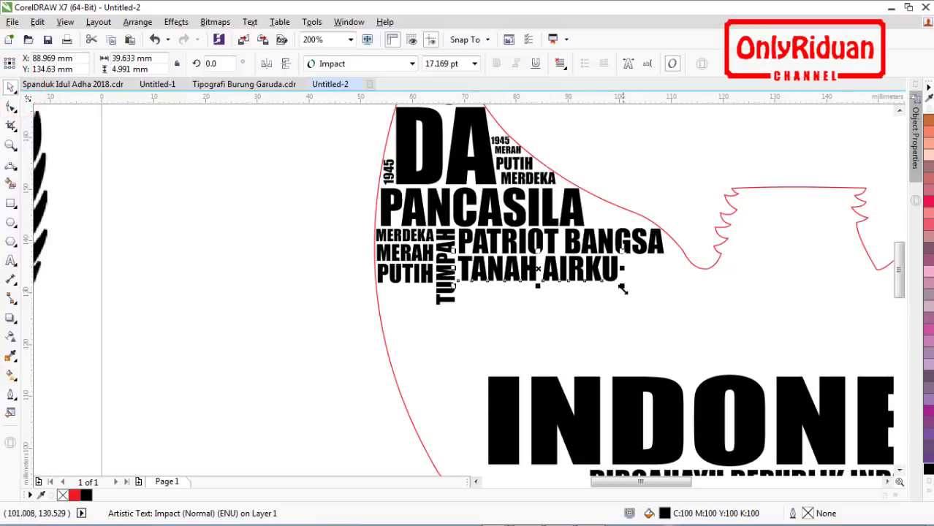
pyautogui.moveTo(622, 290); pyautogui.dragTo(578, 307)
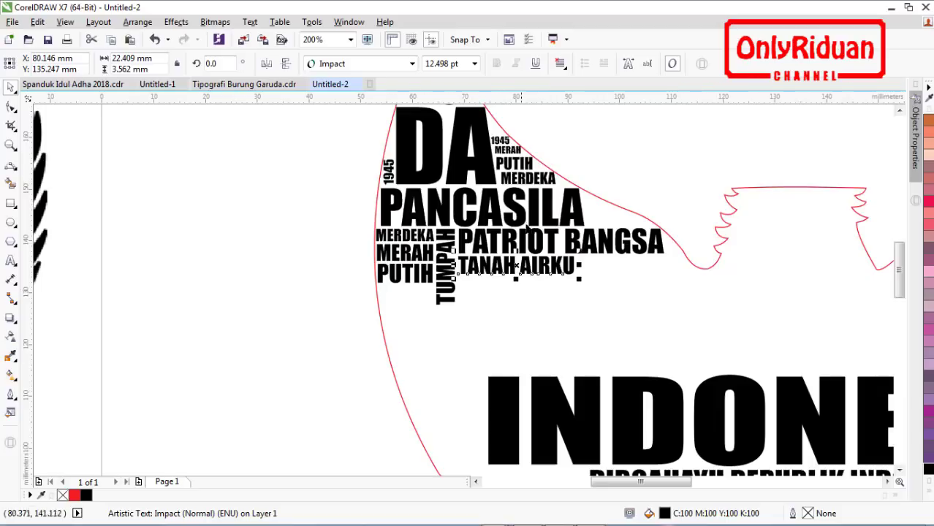
# Step: Place a copy of "MERDEKA" after "TANAH AIRKU" at about 16.3 pt and a copy of "1945" below "PUTIH" at about 14.6 pt
pyautogui.moveTo(538, 183); pyautogui.dragTo(616, 272)
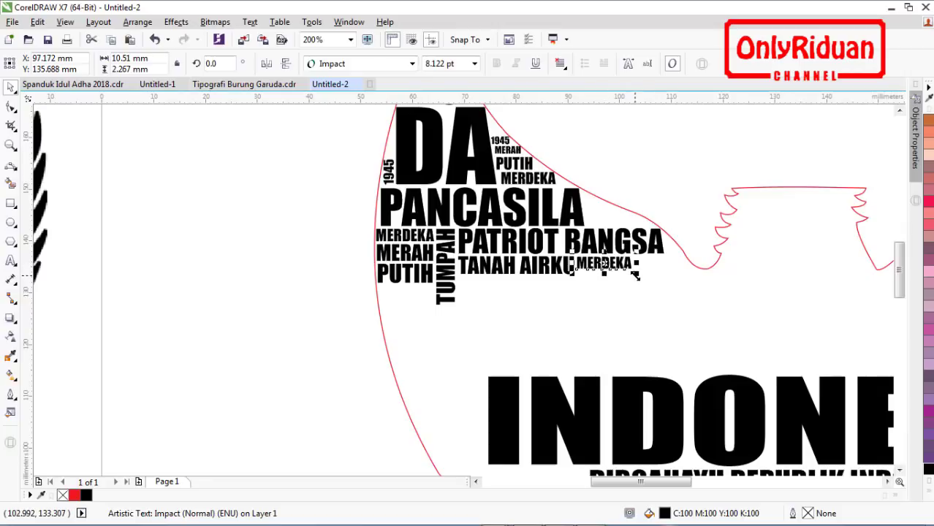
pyautogui.moveTo(636, 275); pyautogui.dragTo(690, 294)
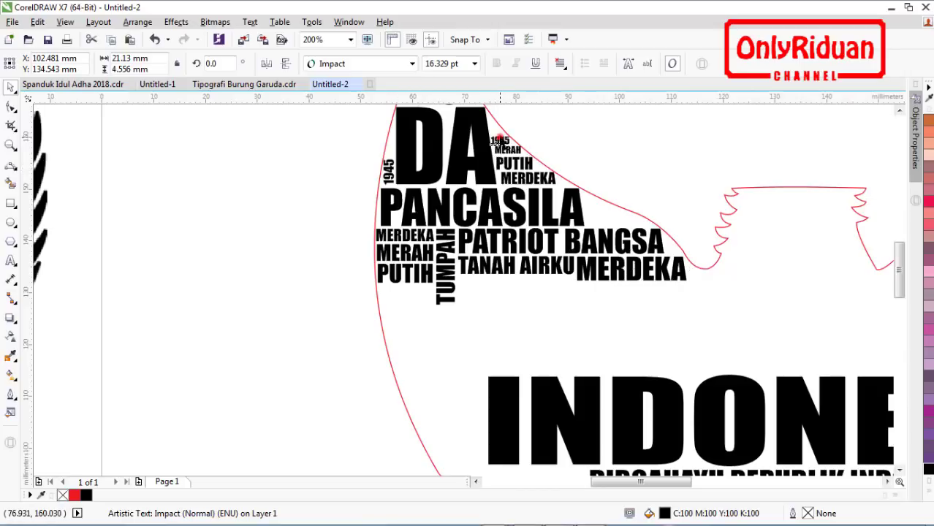
pyautogui.moveTo(399, 295); pyautogui.dragTo(413, 292)
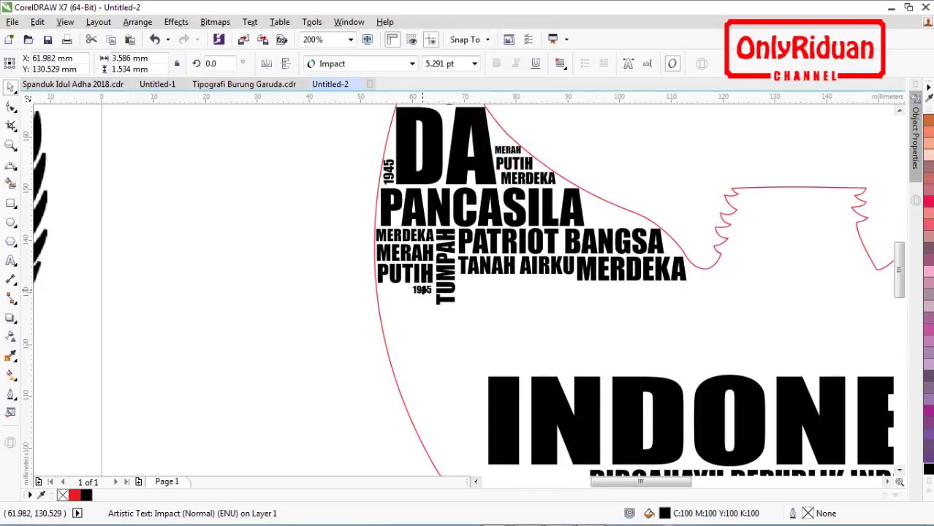
pyautogui.scroll(1, 419, 303)
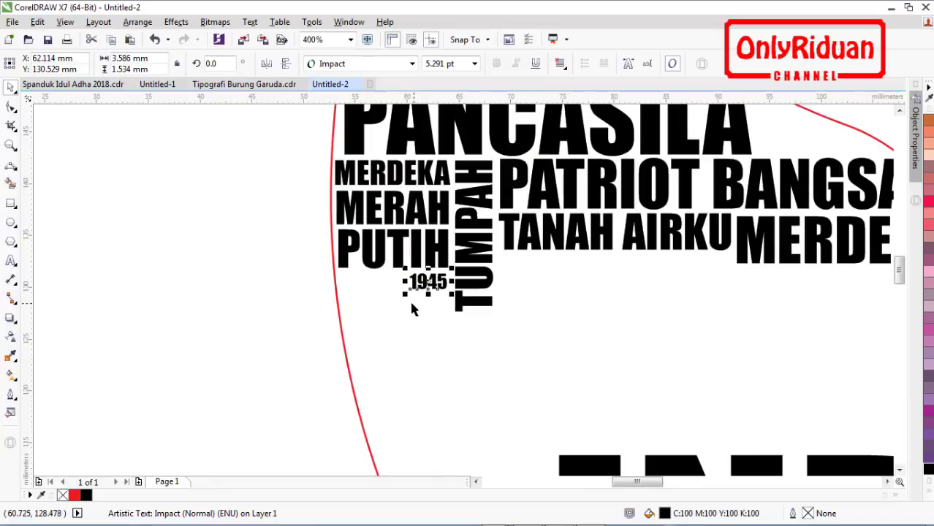
pyautogui.moveTo(405, 294); pyautogui.dragTo(340, 355)
pyautogui.scroll(-1, 510, 273)
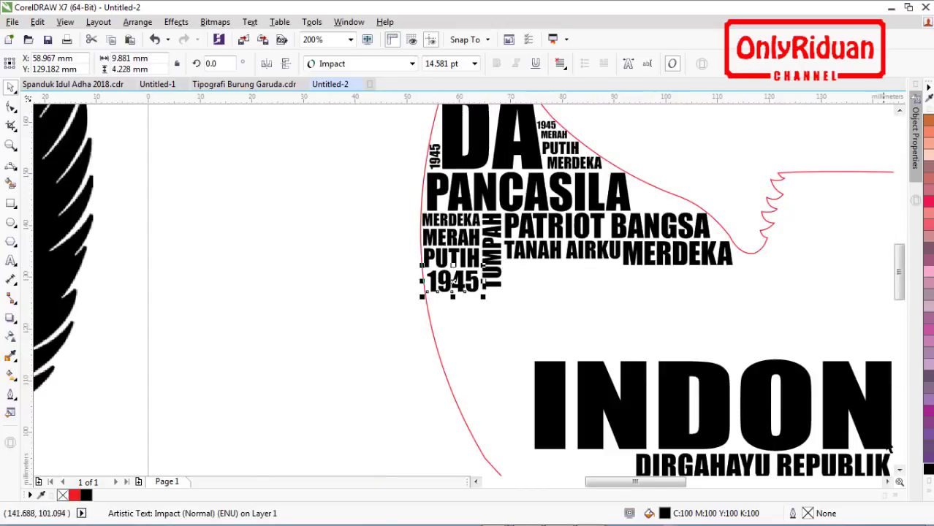
# Step: Duplicate the larger "MERDEKA" to below "TANAH AIRKU", change the copy's text to "PROKLAMASI" and scale it to about 12.4 pt
pyautogui.click(900, 472)
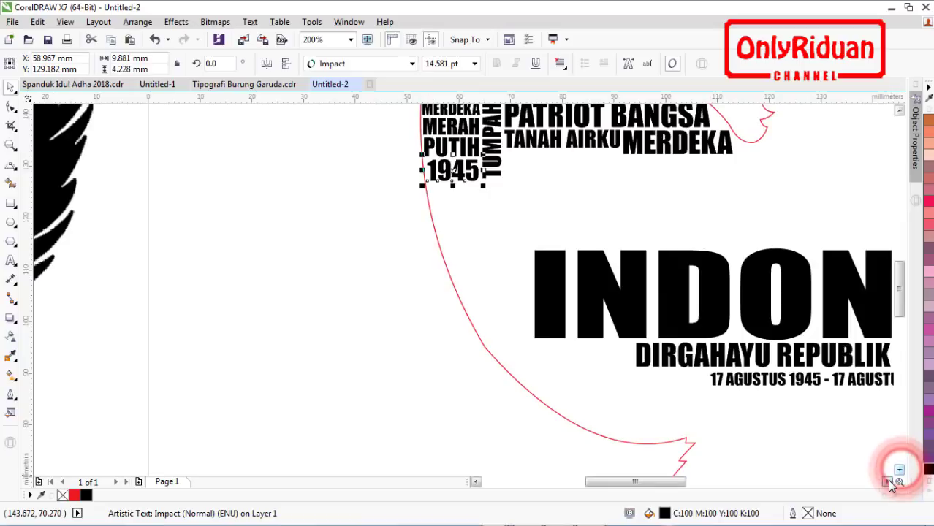
pyautogui.click(889, 483)
pyautogui.click(889, 482)
pyautogui.click(899, 109)
pyautogui.click(899, 109)
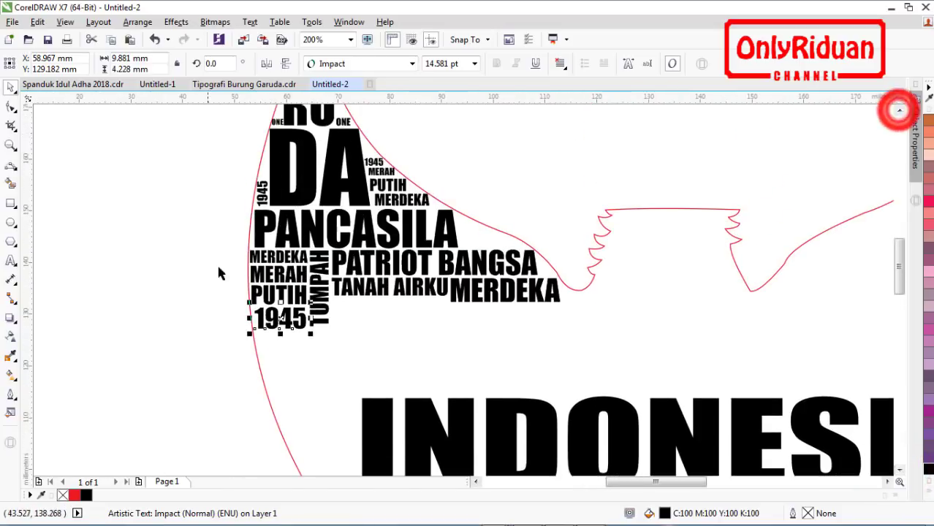
pyautogui.moveTo(490, 294)
pyautogui.mouseDown()
pyautogui.moveTo(438, 328)
pyautogui.moveTo(382, 312)
pyautogui.mouseUp()
pyautogui.rightClick(381, 313)
pyautogui.click(12, 261)
pyautogui.press('BackSpace')
pyautogui.press('BackSpace')
pyautogui.press('BackSpace')
pyautogui.press('BackSpace')
pyautogui.press('BackSpace')
pyautogui.press('BackSpace')
pyautogui.press('BackSpace')
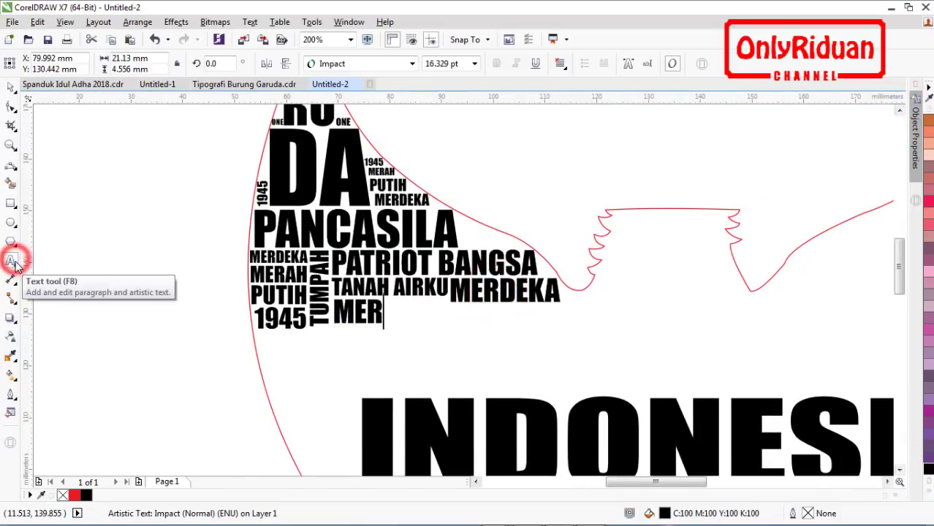
pyautogui.write('PRO')
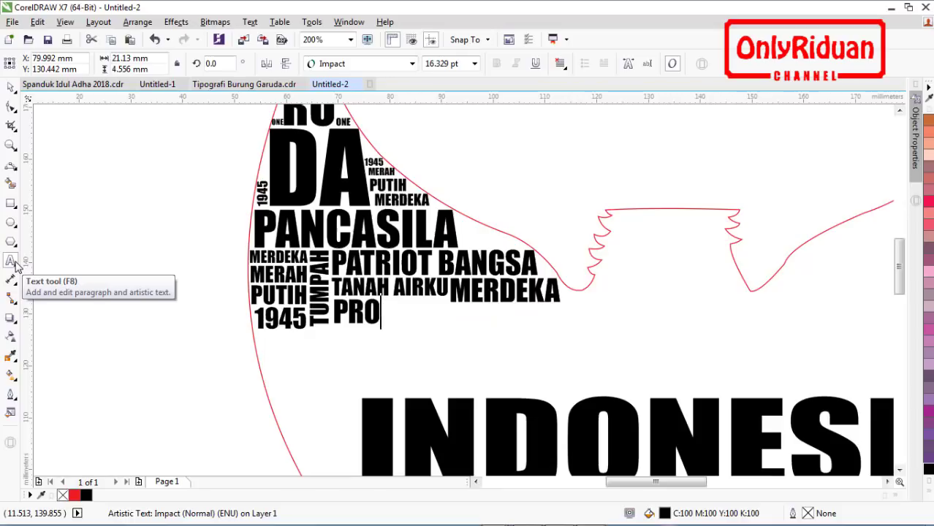
pyautogui.write('GKLAMASI')
pyautogui.press('Escape')
pyautogui.moveTo(494, 334); pyautogui.dragTo(452, 337)
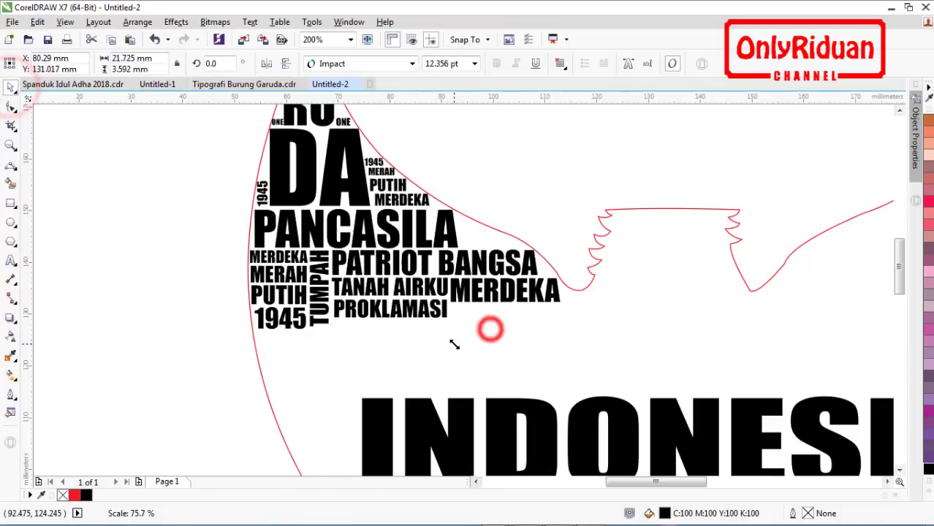
# Step: Duplicate "PROKLAMASI" to below "1945" at the wing's left edge and change the copy's text to "GARUDA DIDADAKU"
pyautogui.moveTo(388, 310); pyautogui.dragTo(314, 344)
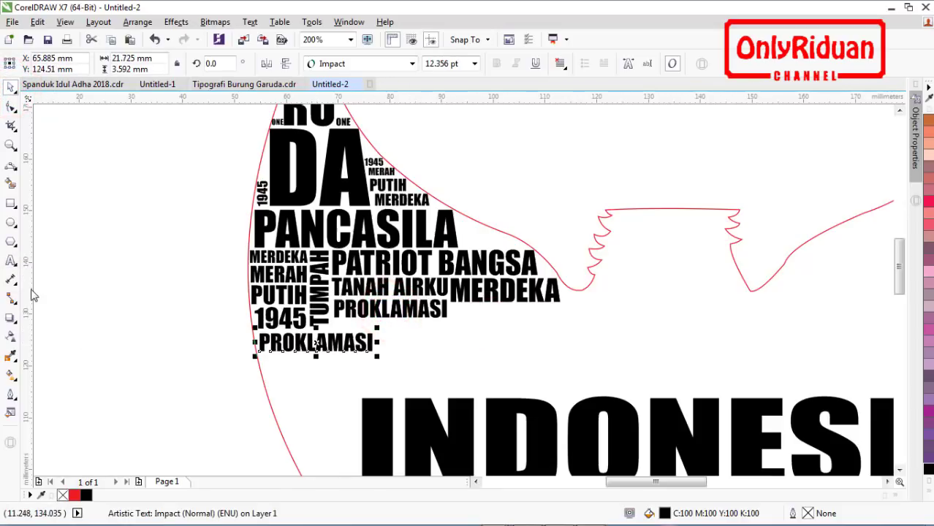
pyautogui.click(10, 260)
pyautogui.press('BackSpace')
pyautogui.press('BackSpace')
pyautogui.press('BackSpace')
pyautogui.press('BackSpace')
pyautogui.press('BackSpace')
pyautogui.press('BackSpace')
pyautogui.press('BackSpace')
pyautogui.press('BackSpace')
pyautogui.press('BackSpace')
pyautogui.press('BackSpace')
pyautogui.write('GARUDA DIDADAKU')
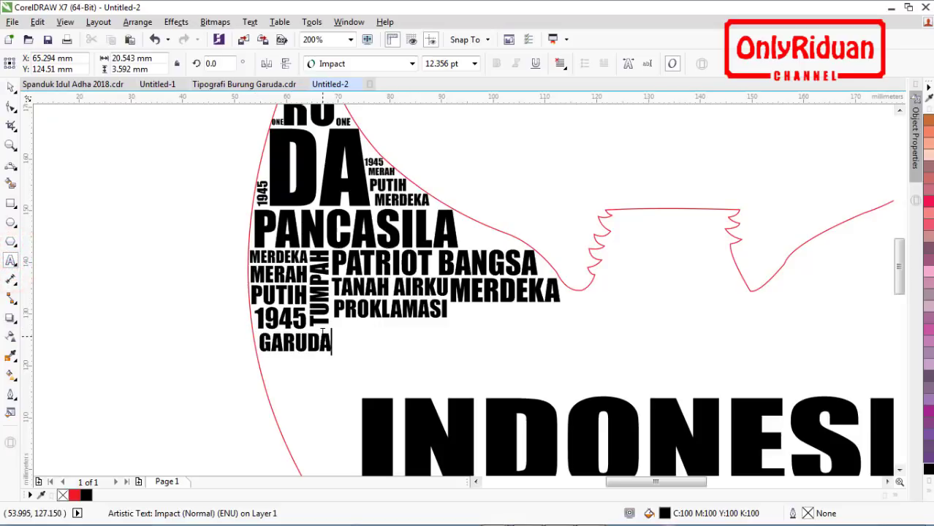
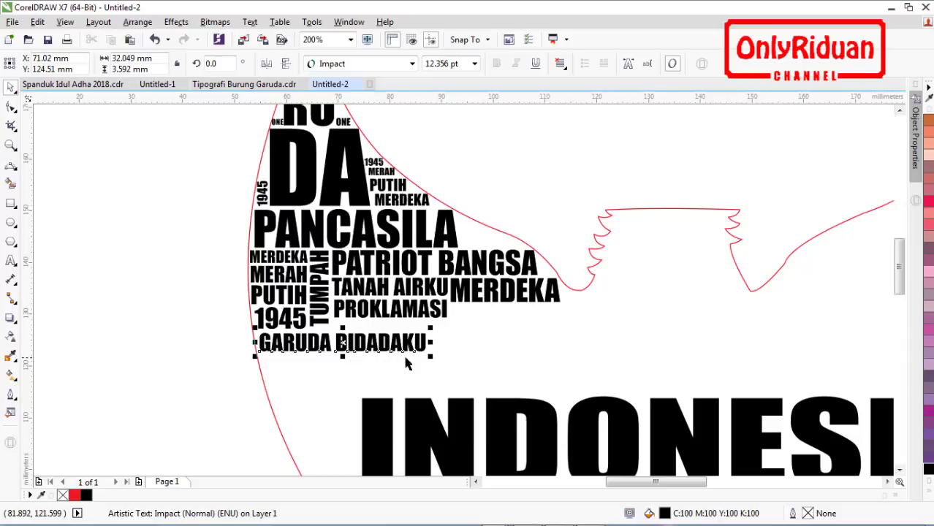
# Step: Duplicate "GARUDA DIDADAKU", change the copy's text to "INDONESIA MERDEKA" and fit it under "PROKLAMASI" at about 7.2 pt
pyautogui.moveTo(342, 343); pyautogui.dragTo(455, 369)
pyautogui.click(11, 261)
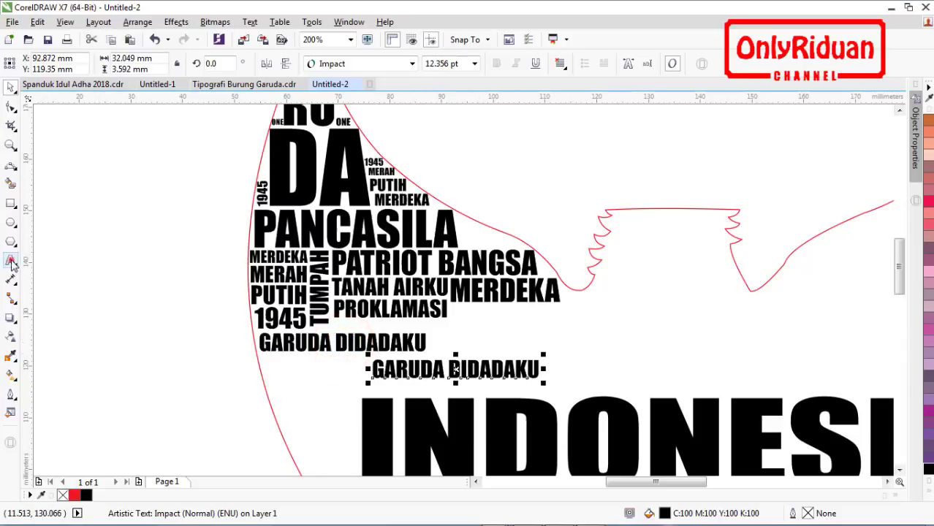
pyautogui.press('BackSpace')
pyautogui.press('BackSpace')
pyautogui.press('BackSpace')
pyautogui.press('BackSpace')
pyautogui.press('BackSpace')
pyautogui.press('BackSpace')
pyautogui.press('BackSpace')
pyautogui.press('BackSpace')
pyautogui.press('BackSpace')
pyautogui.press('BackSpace')
pyautogui.press('BackSpace')
pyautogui.press('BackSpace')
pyautogui.press('BackSpace')
pyautogui.press('BackSpace')
pyautogui.press('BackSpace')
pyautogui.write('INDONESIA MERDEKA')
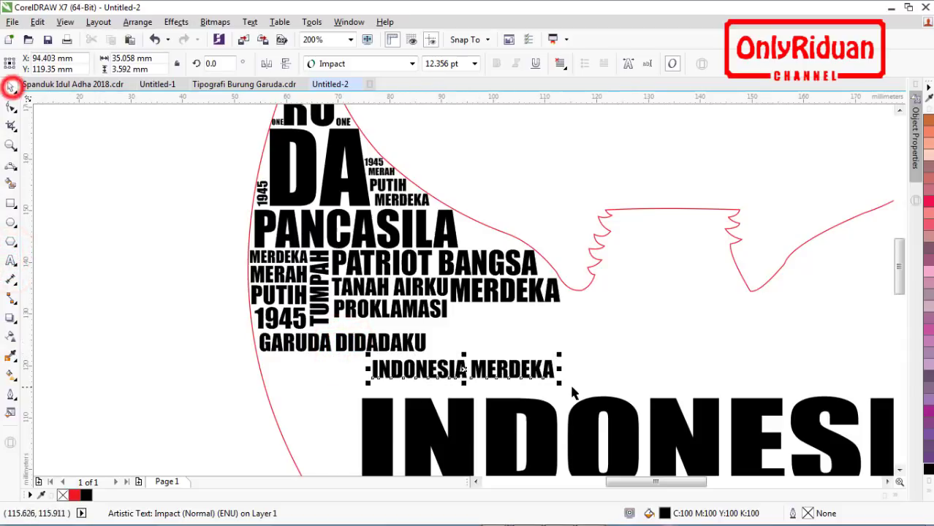
pyautogui.moveTo(559, 384); pyautogui.dragTo(477, 396)
pyautogui.moveTo(436, 366); pyautogui.dragTo(398, 327)
# Step: Copy "INDONESIA MERDEKA" to just before the large "INDONESIA", rotate it 90 degrees and enlarge it to about 8.7 pt
pyautogui.moveTo(900, 269); pyautogui.dragTo(900, 286)
pyautogui.moveTo(387, 216); pyautogui.dragTo(352, 331)
pyautogui.rightClick(323, 324)
pyautogui.click(188, 63)
pyautogui.click(221, 63)
pyautogui.write('90')
pyautogui.press('Return')
pyautogui.moveTo(341, 397); pyautogui.dragTo(340, 418)
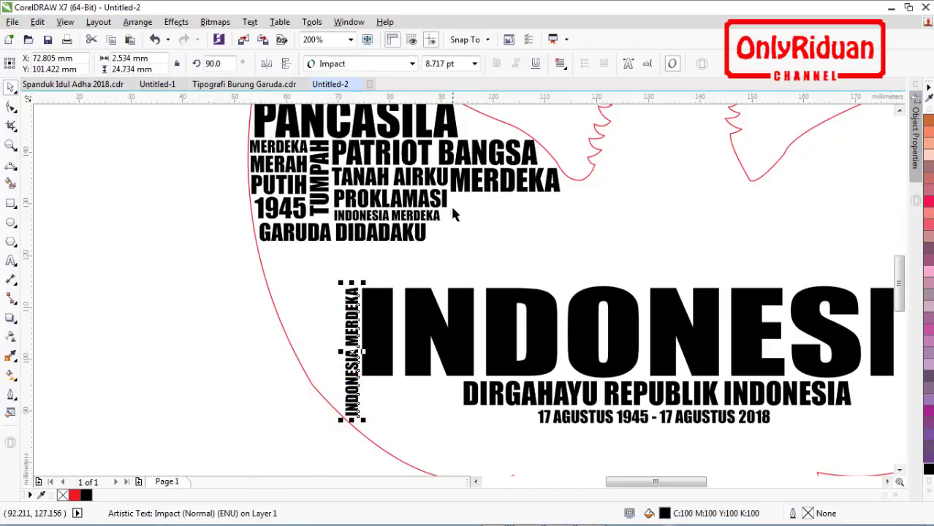
# Step: Copy "MERDEKA" beside the vertical "INDONESIA MERDEKA", rotate it 90 degrees and scale it to about 15 pt within the outline
pyautogui.moveTo(482, 180); pyautogui.dragTo(326, 324)
pyautogui.click(219, 64)
pyautogui.write('90')
pyautogui.press('Return')
pyautogui.moveTo(313, 402); pyautogui.dragTo(317, 392)
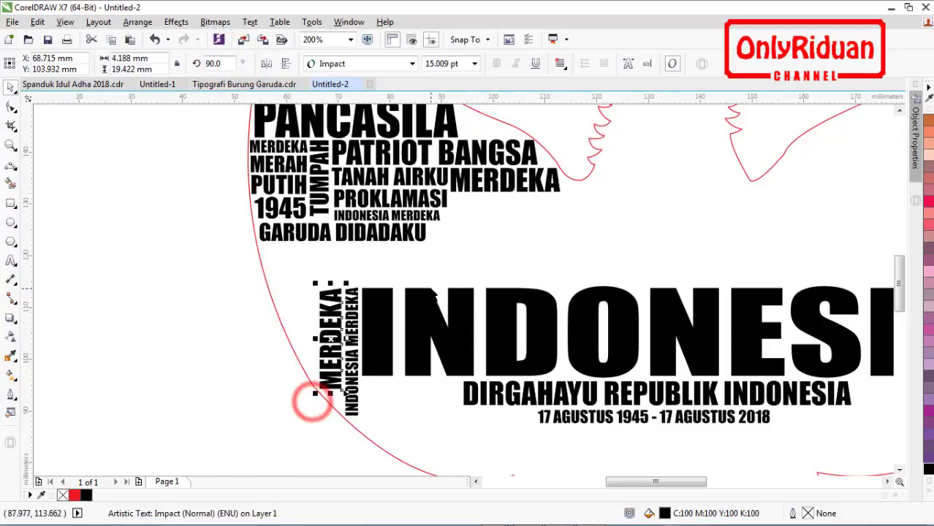
pyautogui.moveTo(455, 156); pyautogui.dragTo(388, 260)
pyautogui.moveTo(474, 277); pyautogui.dragTo(569, 305)
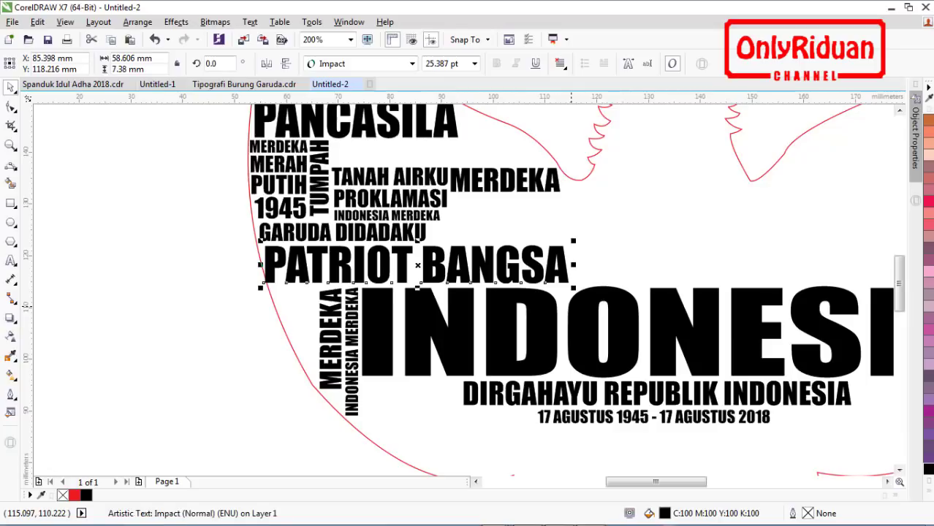
pyautogui.hotkey('ctrl', 'z')
pyautogui.hotkey('ctrl', 'z')
# Step: Duplicate "PATRIOT BANGSA" to below "GARUDA DIDADAKU" and enlarge the copy to about 23.5 pt
pyautogui.moveTo(438, 153); pyautogui.dragTo(371, 259)
pyautogui.rightClick(371, 259)
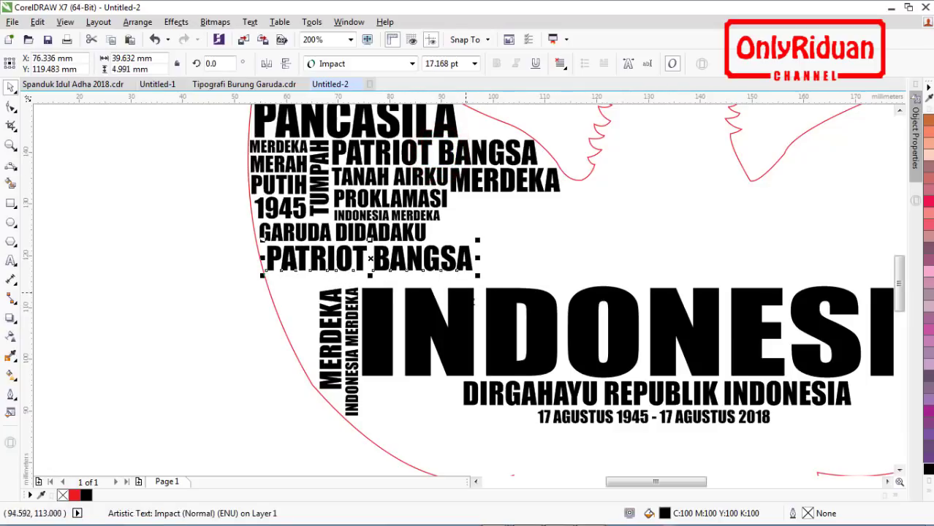
pyautogui.moveTo(477, 275); pyautogui.dragTo(552, 310)
# Step: Duplicate the large "PATRIOT BANGSA", change the copy's text to "1945" and fit it right after the original at about 35.6 pt
pyautogui.moveTo(421, 265); pyautogui.dragTo(725, 258)
pyautogui.rightClick(725, 257)
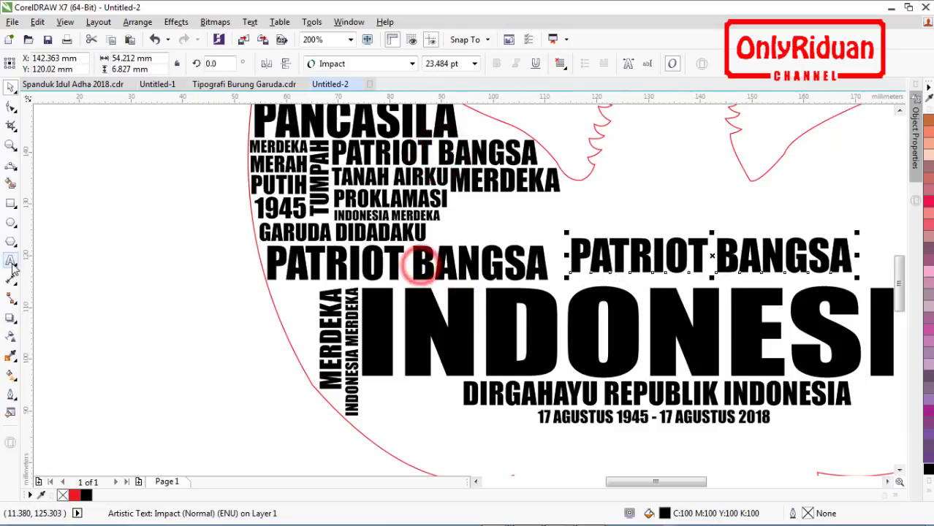
pyautogui.click(10, 261)
pyautogui.press('BackSpace')
pyautogui.press('BackSpace')
pyautogui.press('BackSpace')
pyautogui.press('BackSpace')
pyautogui.press('BackSpace')
pyautogui.press('BackSpace')
pyautogui.press('BackSpace')
pyautogui.press('BackSpace')
pyautogui.press('BackSpace')
pyautogui.press('BackSpace')
pyautogui.press('BackSpace')
pyautogui.press('BackSpace')
pyautogui.press('BackSpace')
pyautogui.press('BackSpace')
pyautogui.write('1945')
pyautogui.click(12, 87)
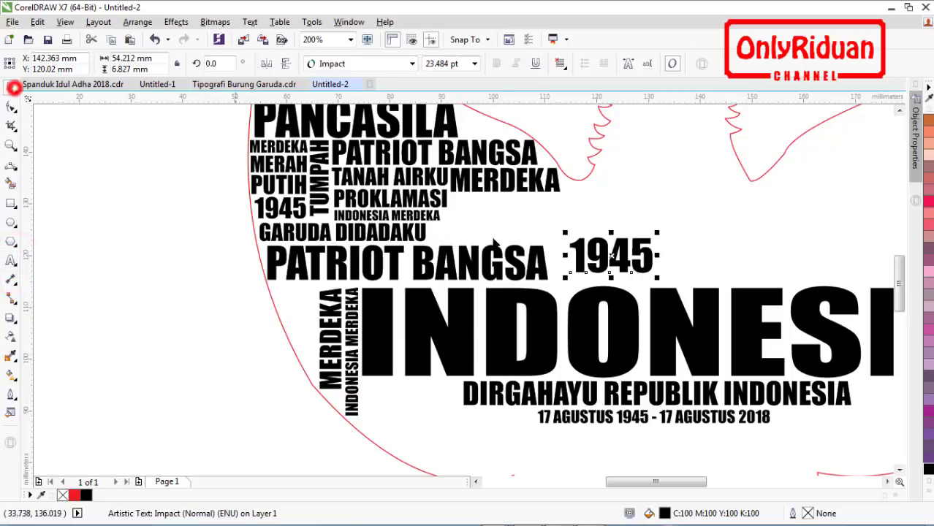
pyautogui.moveTo(611, 256); pyautogui.dragTo(589, 263)
pyautogui.moveTo(635, 242); pyautogui.dragTo(678, 222)
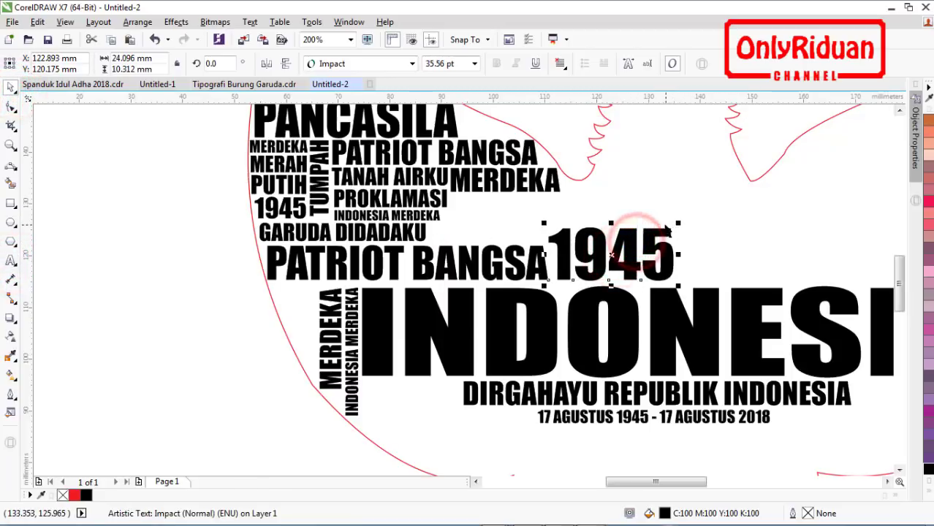
# Step: Duplicate the small horizontal "INDONESIA MERDEKA" to right after "GARUDA DIDADAKU" and change the copy's text to "17 AGUSTUS 1945"
pyautogui.moveTo(400, 219); pyautogui.dragTo(496, 233)
pyautogui.rightClick(496, 233)
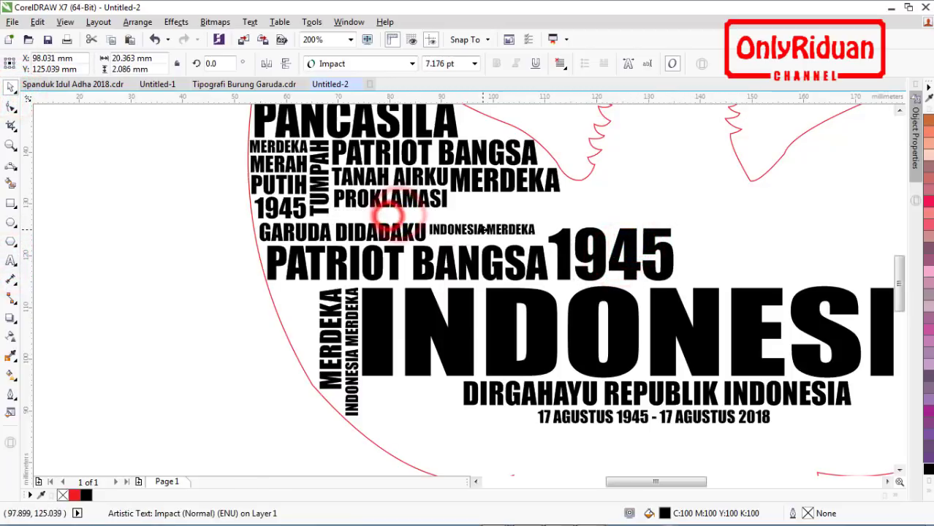
pyautogui.click(11, 261)
pyautogui.press('BackSpace')
pyautogui.press('BackSpace')
pyautogui.press('BackSpace')
pyautogui.press('BackSpace')
pyautogui.press('BackSpace')
pyautogui.press('BackSpace')
pyautogui.press('BackSpace')
pyautogui.press('BackSpace')
pyautogui.press('BackSpace')
pyautogui.press('BackSpace')
pyautogui.press('BackSpace')
pyautogui.press('BackSpace')
pyautogui.press('BackSpace')
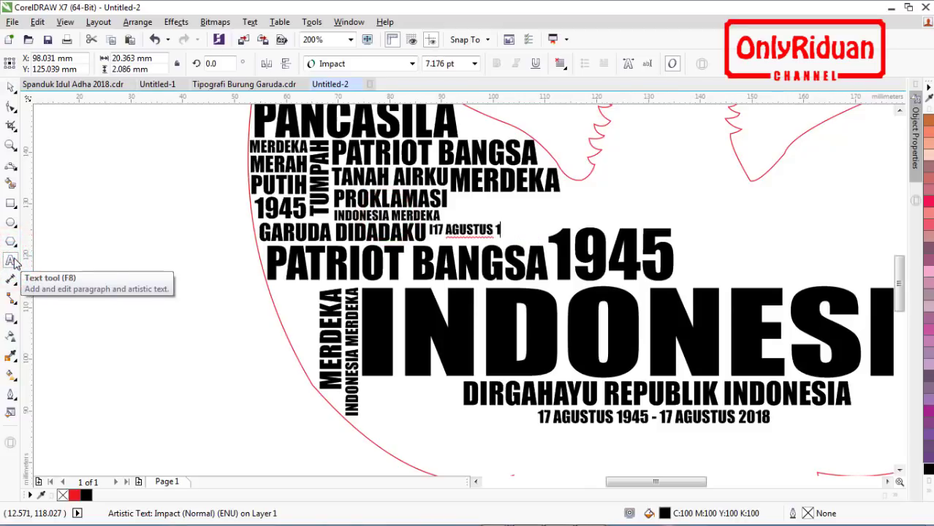
pyautogui.click(10, 87)
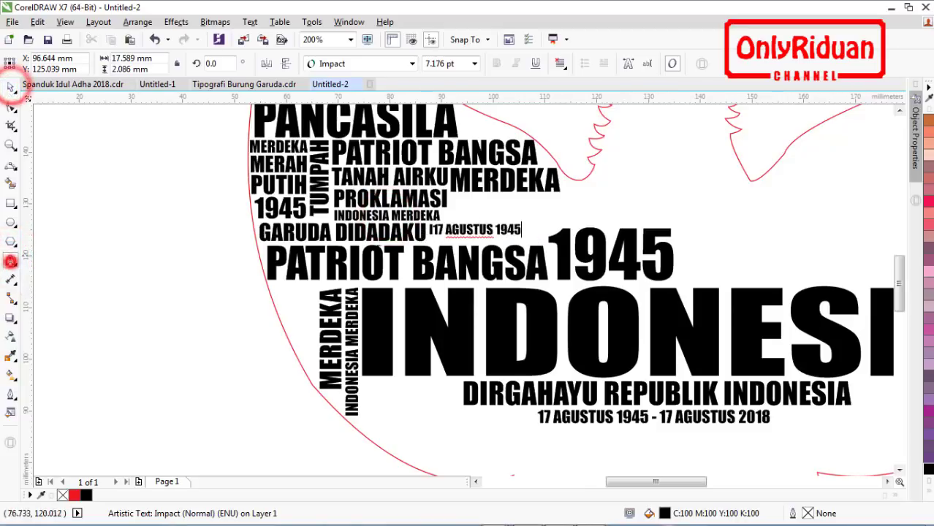
# Step: Remove the stray leading "I" from "17 AGUSTUS 1945" and enlarge the text to about 9.4 pt between "GARUDA DIDADAKU" and the large "1945"
pyautogui.click(10, 261)
pyautogui.click(433, 231)
pyautogui.click(11, 87)
pyautogui.moveTo(475, 230); pyautogui.dragTo(540, 210)
pyautogui.moveTo(540, 211); pyautogui.dragTo(556, 259)
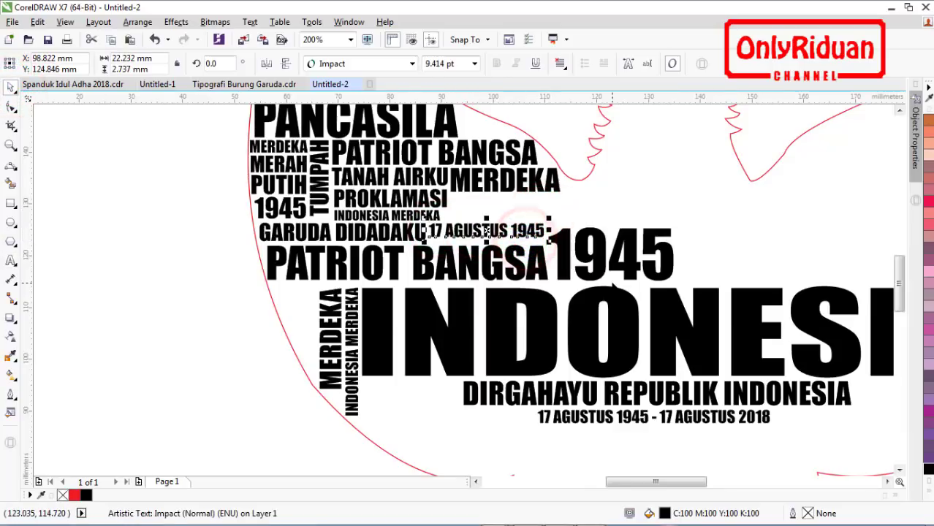
# Step: Duplicate "17 AGUSTUS 1945" to below "MERDEKA", change the copy's text to "SATU HATI" and enlarge it to about 15.7 pt
pyautogui.moveTo(489, 232); pyautogui.dragTo(510, 204)
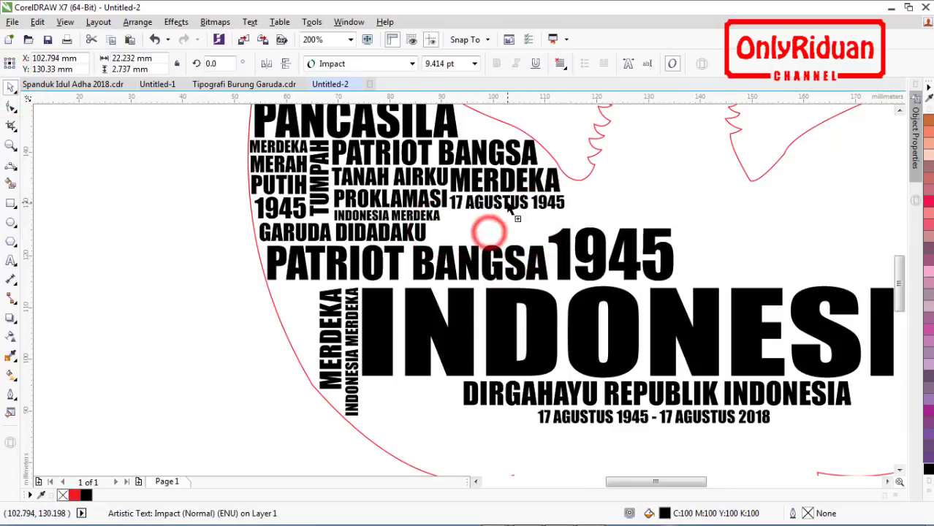
pyautogui.rightClick(509, 204)
pyautogui.click(10, 260)
pyautogui.press('BackSpace')
pyautogui.press('BackSpace')
pyautogui.press('BackSpace')
pyautogui.press('BackSpace')
pyautogui.press('BackSpace')
pyautogui.press('BackSpace')
pyautogui.press('BackSpace')
pyautogui.press('BackSpace')
pyautogui.press('BackSpace')
pyautogui.press('BackSpace')
pyautogui.press('BackSpace')
pyautogui.press('BackSpace')
pyautogui.press('BackSpace')
pyautogui.press('BackSpace')
pyautogui.press('BackSpace')
pyautogui.write('SATU ')
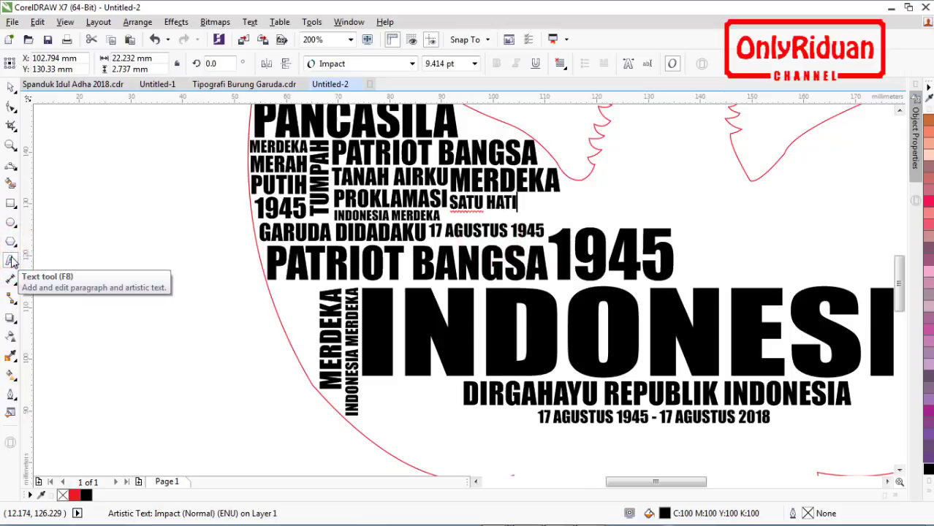
pyautogui.write(' HATI')
pyautogui.click(11, 87)
pyautogui.moveTo(520, 213)
pyautogui.mouseDown()
pyautogui.moveTo(559, 218)
pyautogui.moveTo(522, 218)
pyautogui.mouseUp()
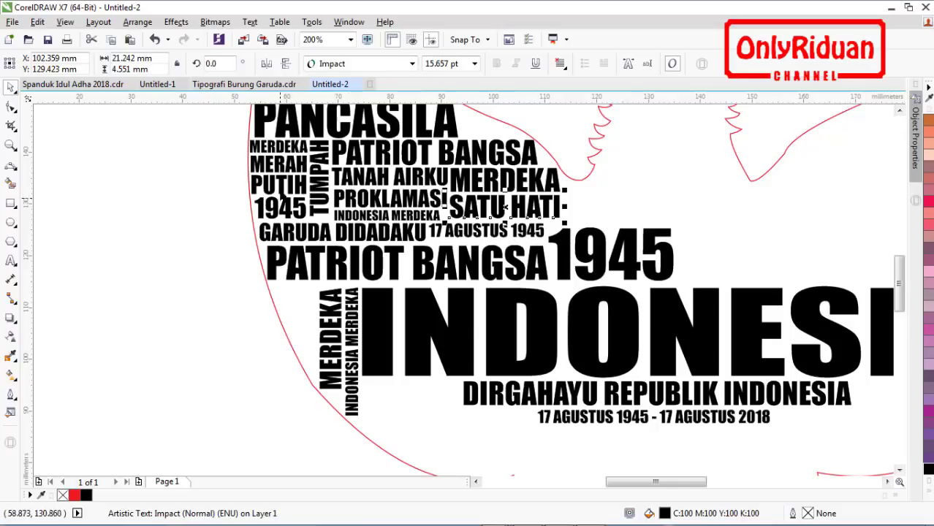
# Step: Duplicate "PUTIH" and "MERAH" to beside the vertical "MERDEKA" under the large "PATRIOT BANGSA", rotating each copy 90°
pyautogui.moveTo(280, 186); pyautogui.dragTo(305, 310)
pyautogui.rightClick(218, 330)
pyautogui.click(230, 62)
pyautogui.write('90')
pyautogui.press('Return')
pyautogui.moveTo(283, 164); pyautogui.dragTo(284, 290)
pyautogui.click(219, 64)
pyautogui.write('90')
pyautogui.press('Return')
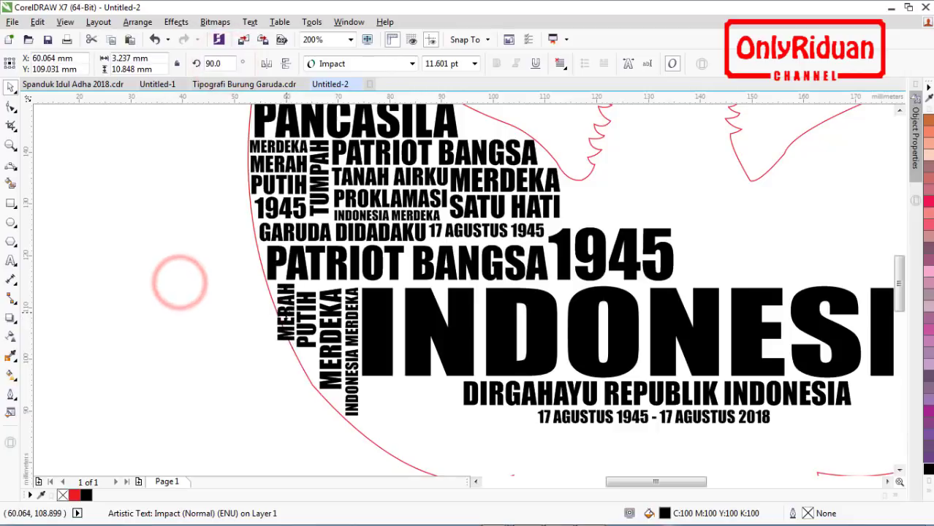
pyautogui.click(272, 344)
# Step: Duplicate "GA" into the tip of the empty right wing and change the copy's text to "DI"
pyautogui.press('F3')
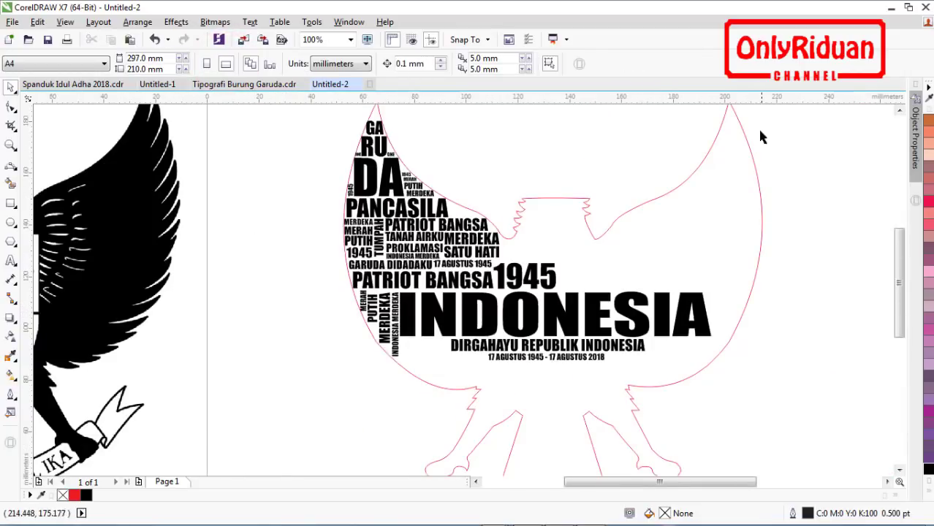
pyautogui.moveTo(901, 272); pyautogui.dragTo(900, 250)
pyautogui.moveTo(373, 204); pyautogui.dragTo(727, 186)
pyautogui.scroll(2, 731, 190)
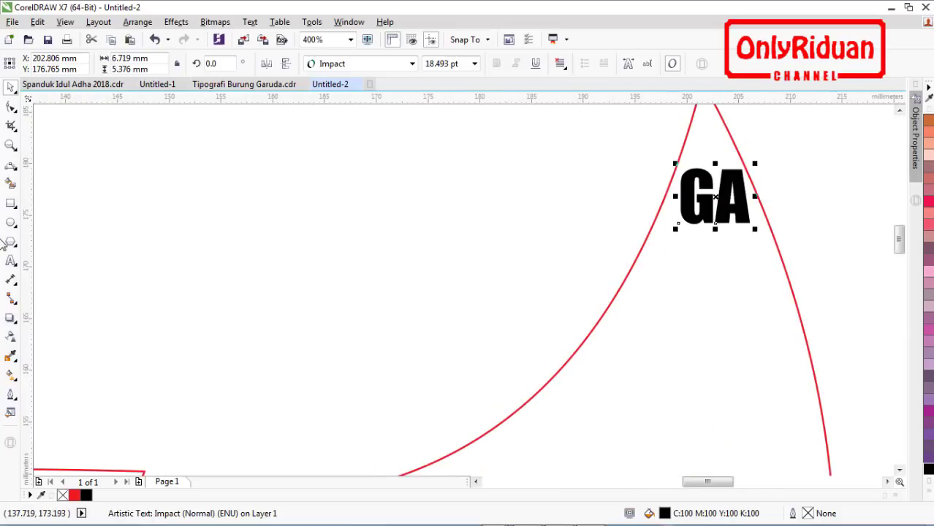
pyautogui.press('BackSpace')
pyautogui.press('BackSpace')
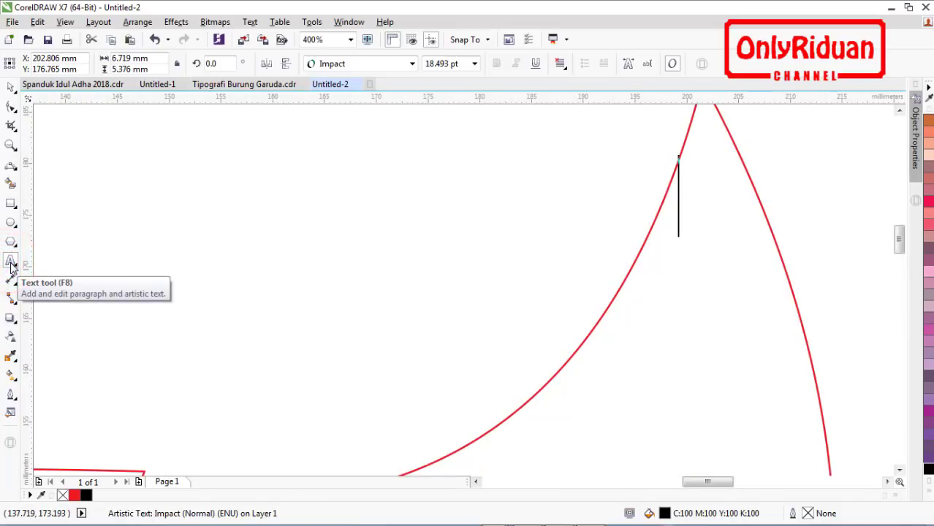
pyautogui.write('DI')
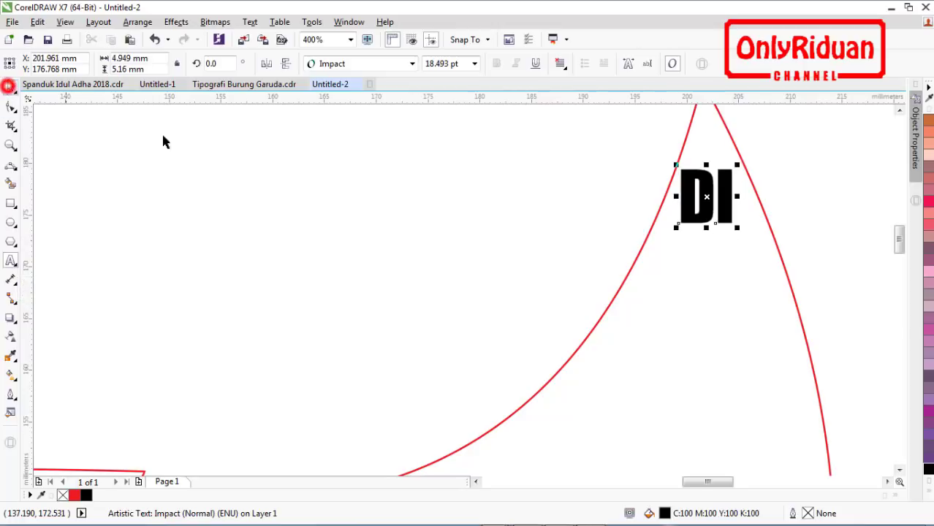
# Step: Duplicate "DI" directly below itself, change the copy's text to "DA" and enlarge it to fill the wing's width
pyautogui.moveTo(708, 195); pyautogui.dragTo(695, 230)
pyautogui.rightClick(695, 231)
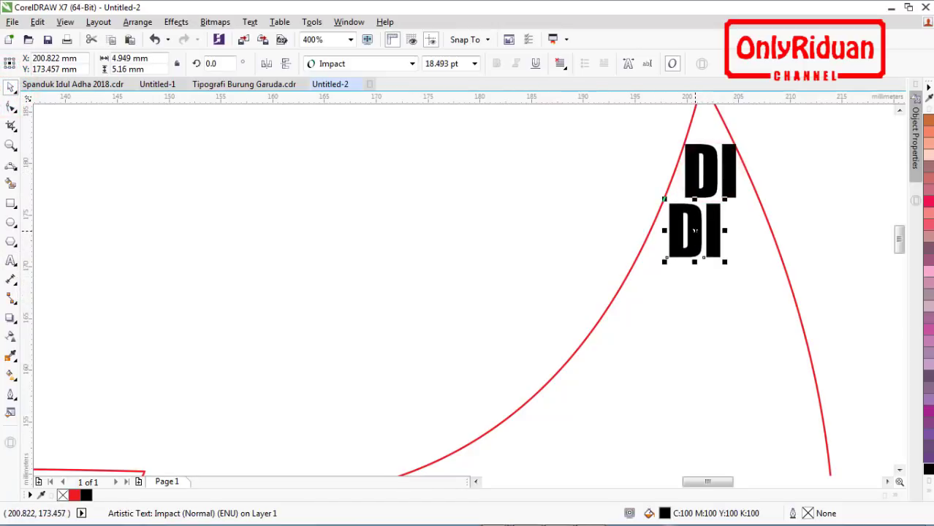
pyautogui.press('BackSpace')
pyautogui.press('BackSpace')
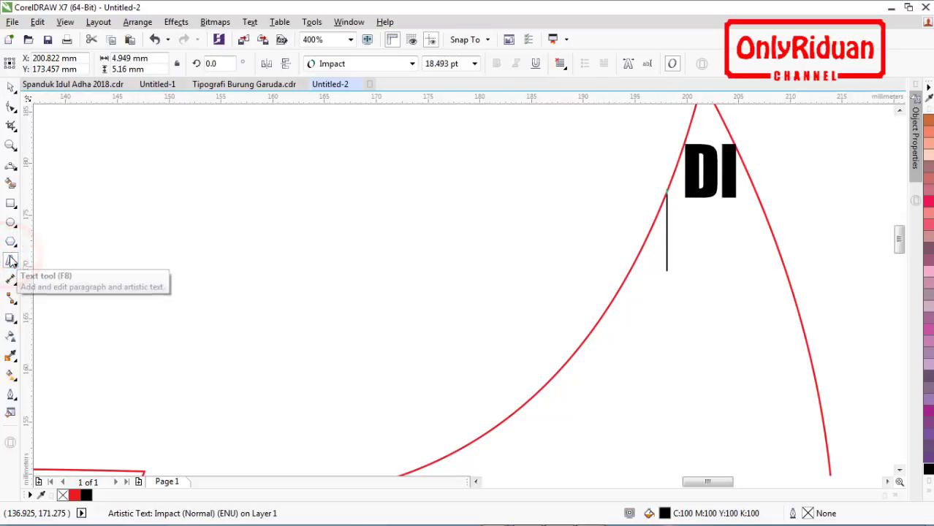
pyautogui.write('DA')
pyautogui.click(10, 89)
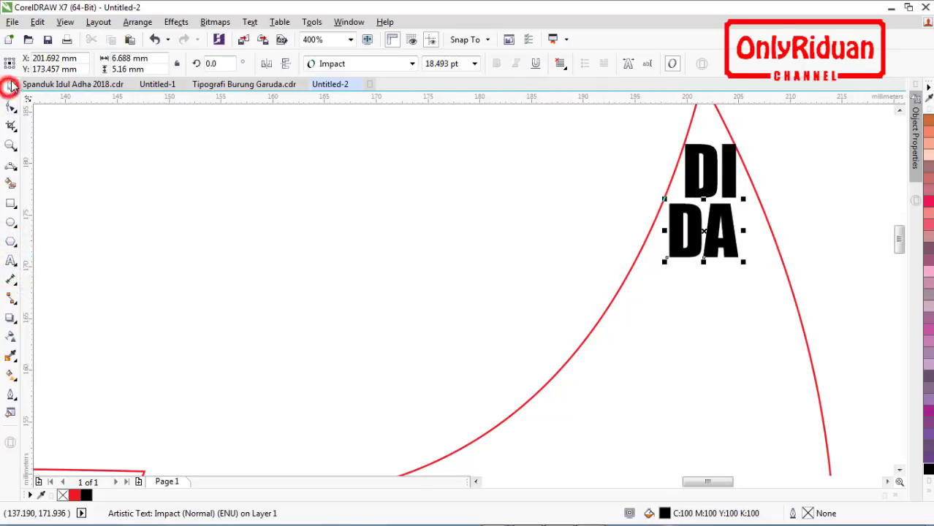
pyautogui.moveTo(744, 265); pyautogui.dragTo(767, 289)
pyautogui.moveTo(664, 288); pyautogui.dragTo(662, 285)
# Step: Duplicate "DI" to below "DA", change the copy's text to "DAKU" and enlarge it to about 21.6 pt
pyautogui.click(711, 172)
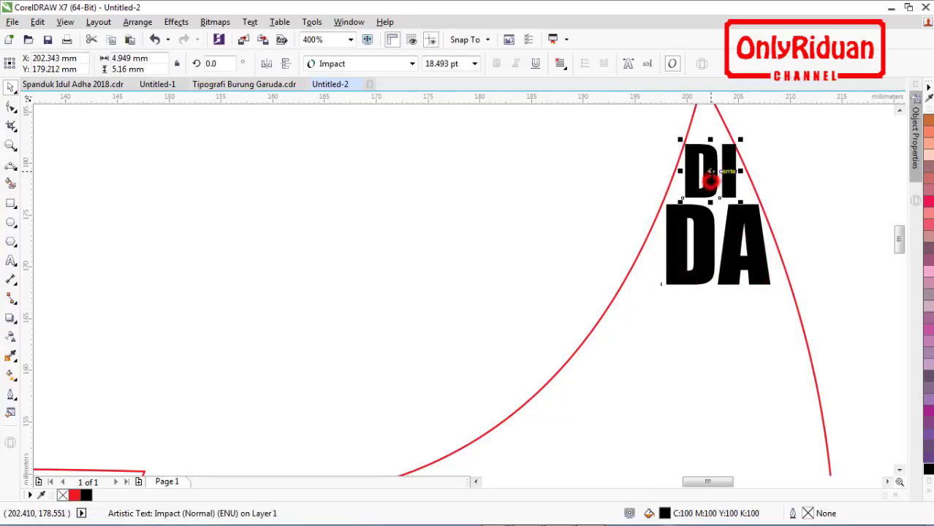
pyautogui.moveTo(711, 172); pyautogui.dragTo(651, 318)
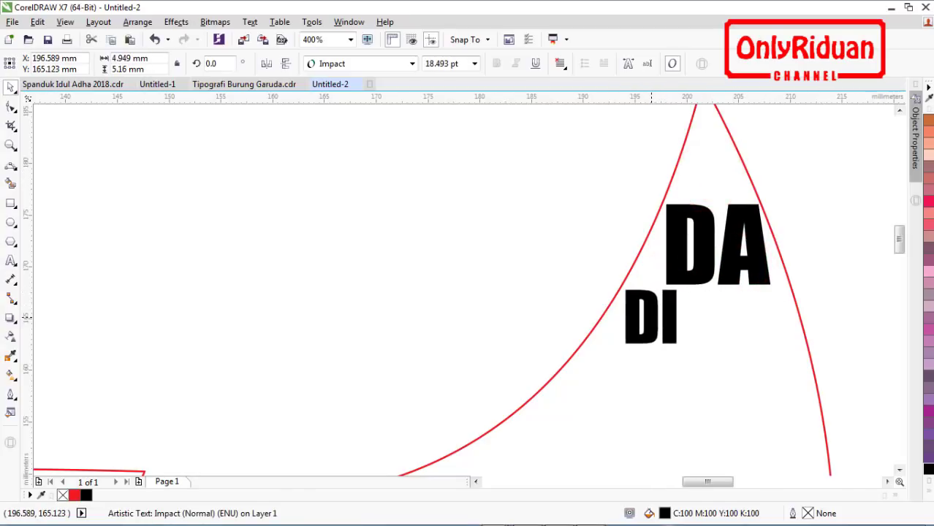
pyautogui.rightClick(651, 317)
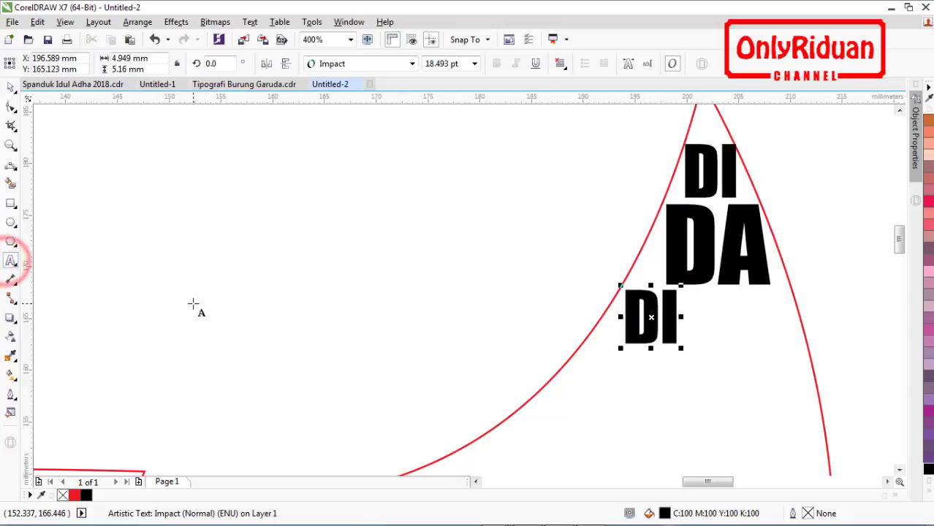
pyautogui.press('BackSpace')
pyautogui.press('BackSpace')
pyautogui.write('DAD')
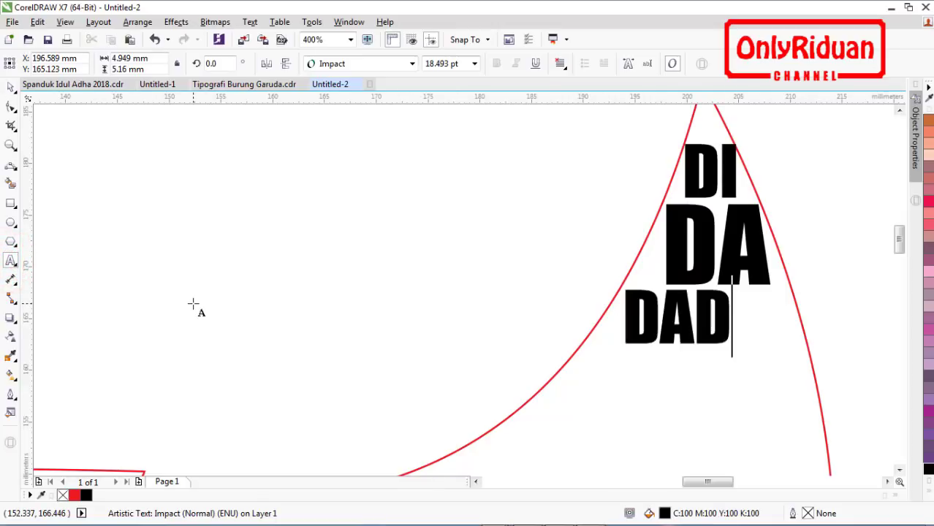
pyautogui.press('BackSpace')
pyautogui.write('KU')
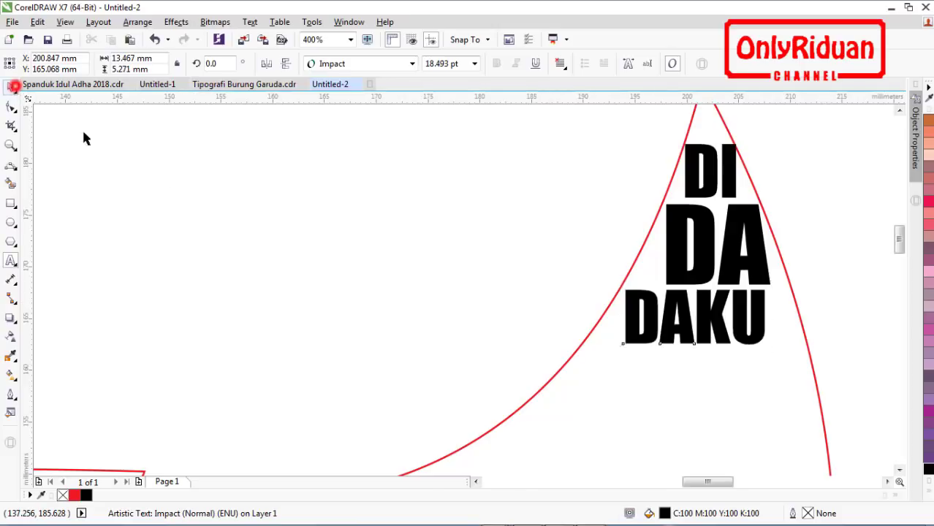
pyautogui.moveTo(771, 349); pyautogui.dragTo(794, 378)
# Step: Duplicate "PATRIOT BANGSA", "TANAH AIRKU", "MERDEKA" and "PROKLAMASI" from the left wing as stacked lines below "DAKU"
pyautogui.scroll(-1, 661, 354)
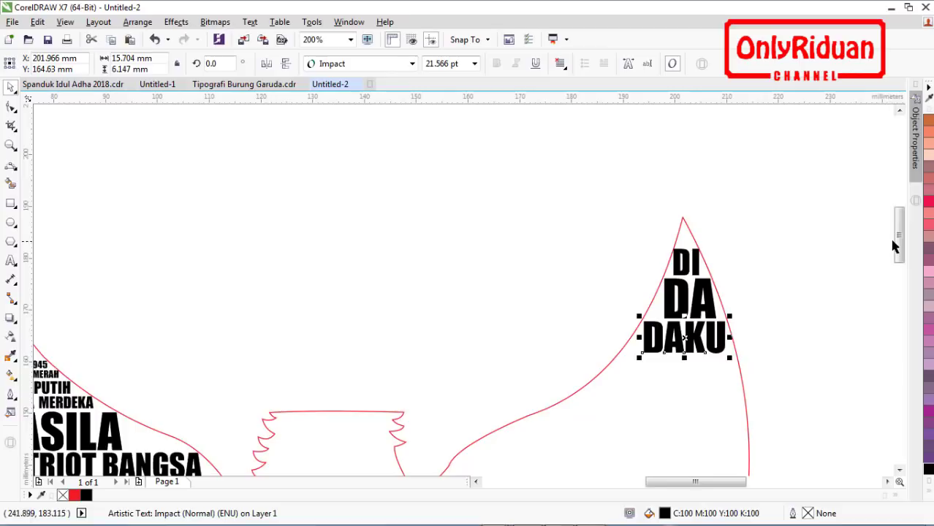
pyautogui.scroll(-3, 899, 243)
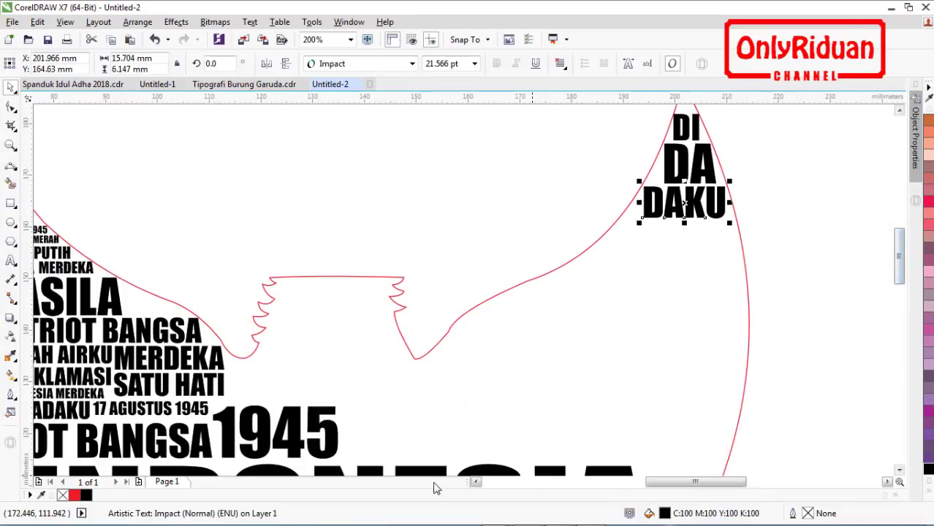
pyautogui.click(476, 482)
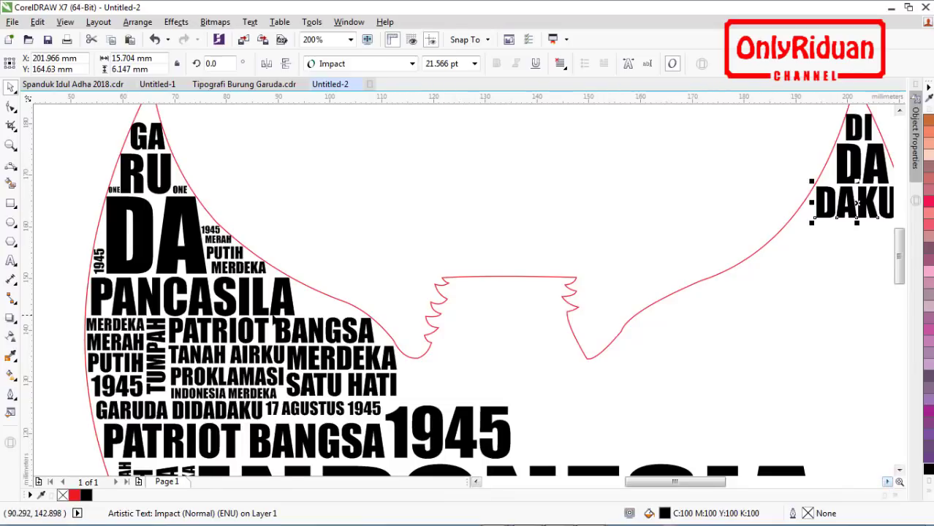
pyautogui.moveTo(242, 329); pyautogui.dragTo(867, 236)
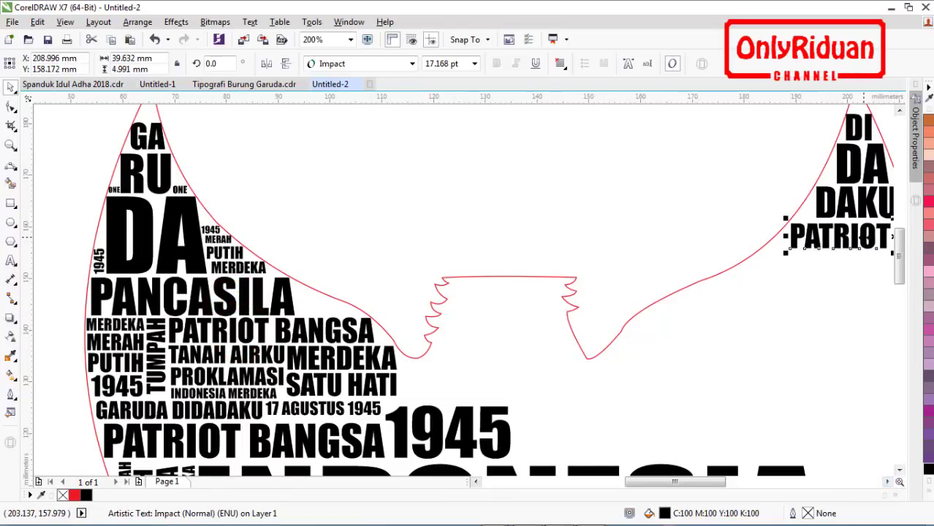
pyautogui.moveTo(211, 358); pyautogui.dragTo(799, 266)
pyautogui.rightClick(798, 266)
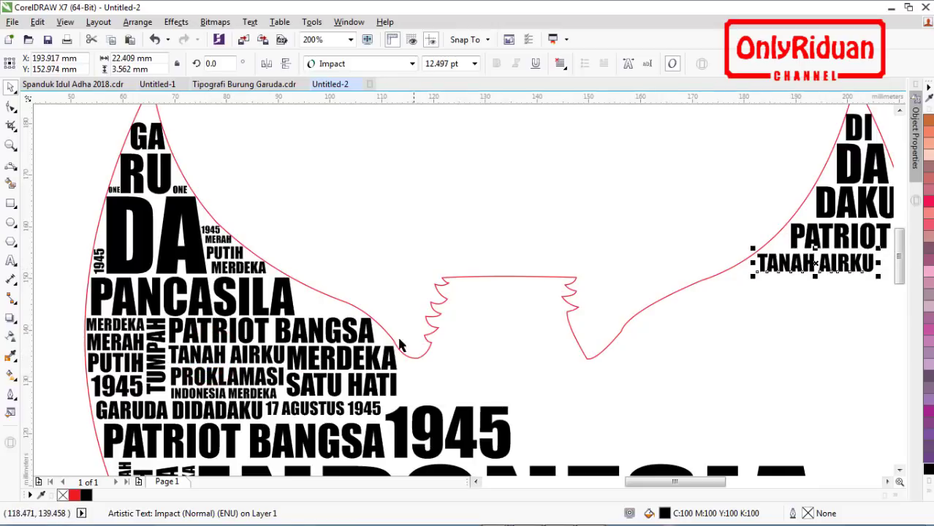
pyautogui.moveTo(352, 356); pyautogui.dragTo(784, 291)
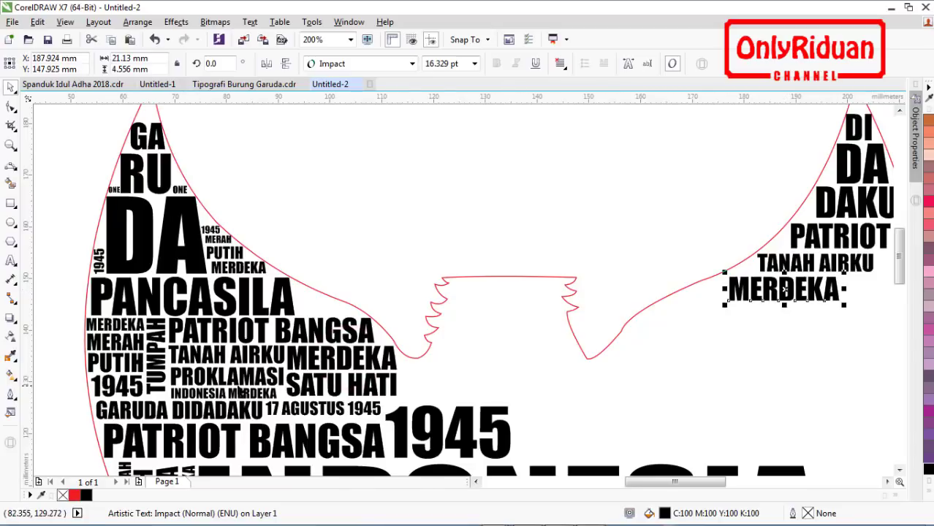
pyautogui.moveTo(265, 375); pyautogui.dragTo(795, 319)
# Step: Shrink the copied "PATRIOT BANGSA" below "DAKU" to about 9.9 pt so it fits inside the right wing
pyautogui.click(888, 481)
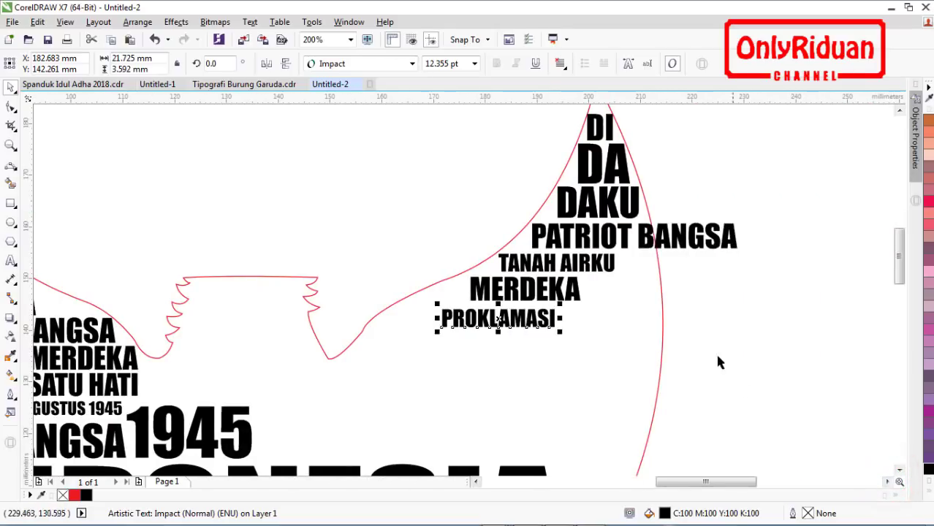
pyautogui.click(689, 249)
pyautogui.moveTo(739, 253); pyautogui.dragTo(652, 240)
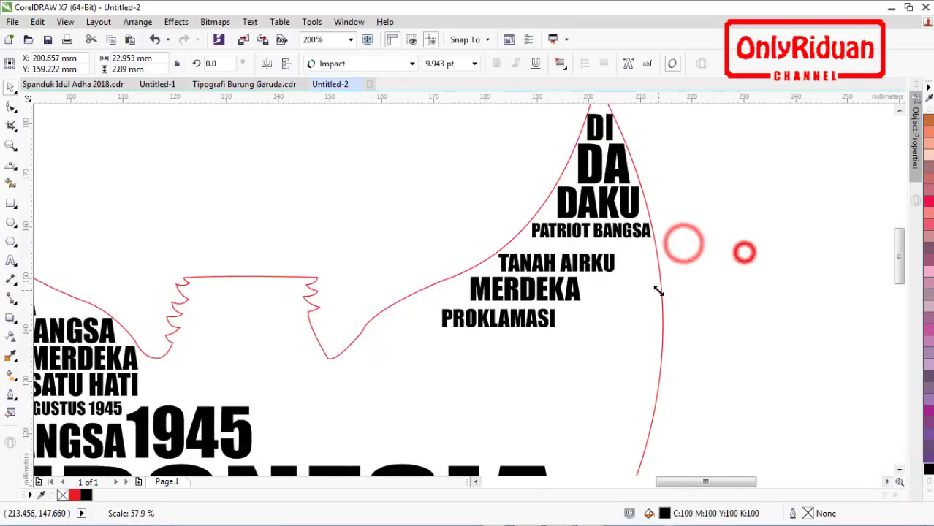
pyautogui.click(741, 252)
# Step: Close up the three lines under the small "PATRIOT BANGSA", enlarging "TANAH AIRKU" to the wing's edge and "PROKLAMASI" to about 18.3 pt
pyautogui.doubleClick(563, 263)
pyautogui.click(10, 87)
pyautogui.moveTo(559, 263); pyautogui.dragTo(570, 251)
pyautogui.moveTo(631, 265); pyautogui.dragTo(655, 282)
pyautogui.moveTo(494, 294); pyautogui.dragTo(503, 284)
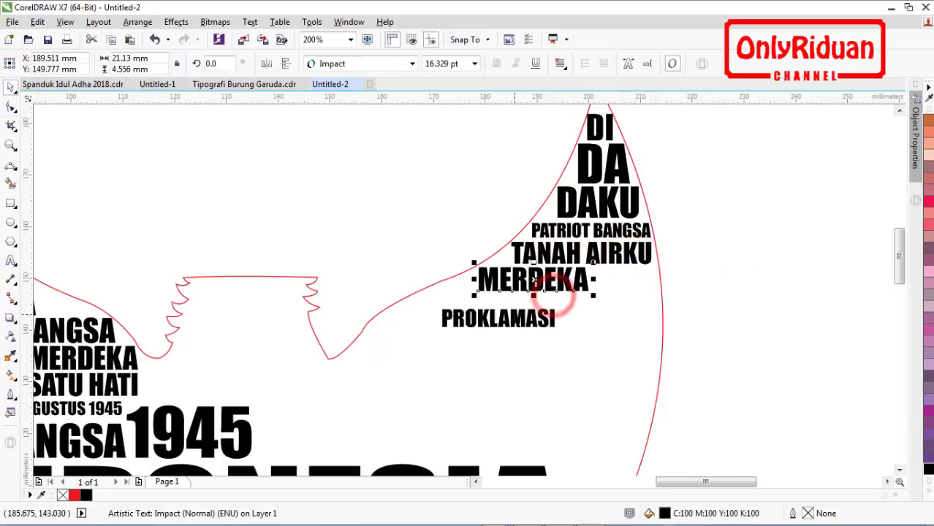
pyautogui.moveTo(508, 323); pyautogui.dragTo(593, 349)
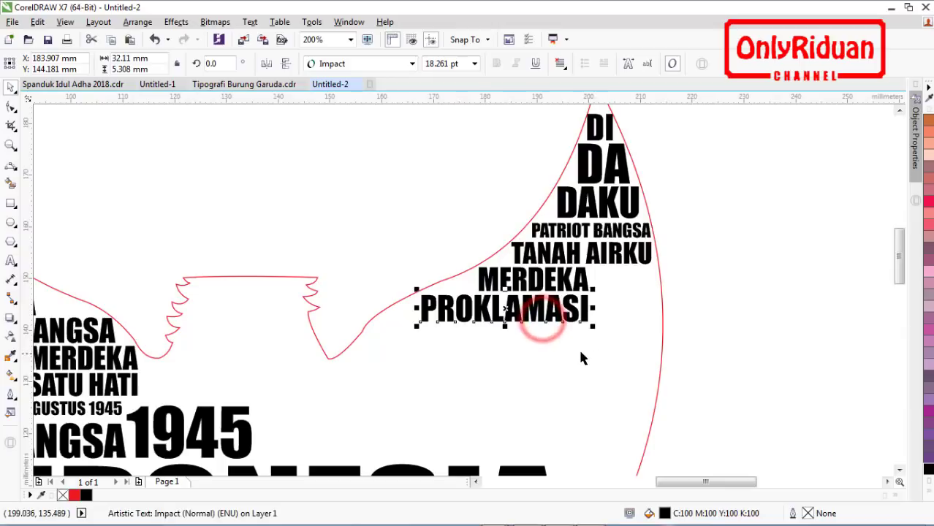
# Step: Duplicate "MERAH" and "PUTIH" into the right wing, rotate the copies 90° and place them right after "MERDEKA" and "PROKLAMASI"
pyautogui.click(476, 482)
pyautogui.click(476, 482)
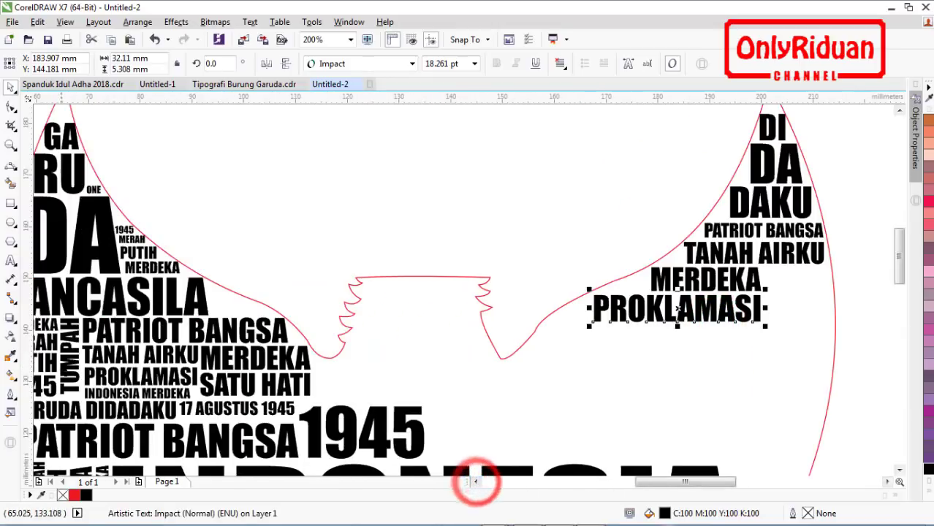
pyautogui.click(46, 337)
pyautogui.keyDown('shift'); pyautogui.click(47, 360); pyautogui.keyUp('shift')
pyautogui.moveTo(45, 337)
pyautogui.mouseDown()
pyautogui.moveTo(690, 337)
pyautogui.moveTo(784, 294)
pyautogui.moveTo(734, 369)
pyautogui.mouseUp()
pyautogui.click(212, 64)
pyautogui.write('90')
pyautogui.press('Return')
pyautogui.click(850, 343)
# Step: Duplicate the right wing's vertical "PUTIH", change the copy's text to "1945" and fit it between "PUTIH" and the wing's outer edge
pyautogui.rightClick(733, 370)
pyautogui.click(12, 259)
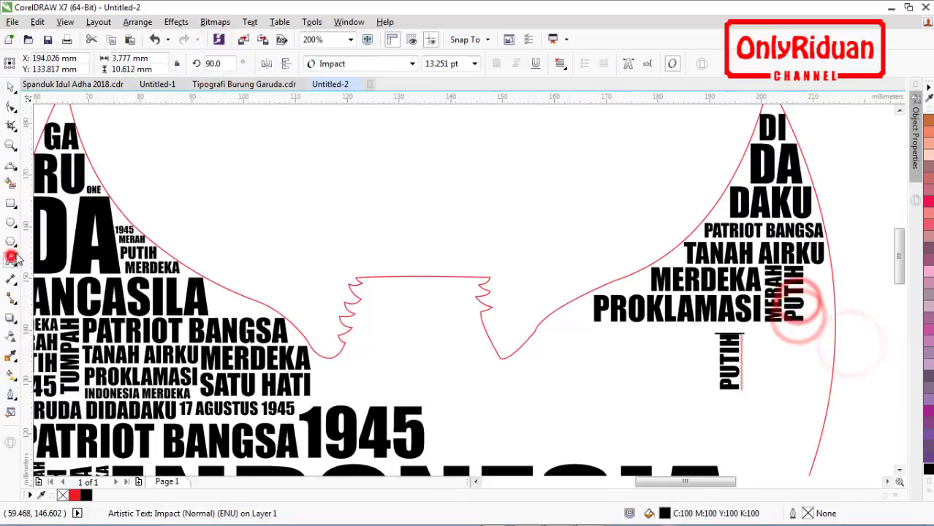
pyautogui.press('BackSpace')
pyautogui.press('BackSpace')
pyautogui.press('BackSpace')
pyautogui.press('BackSpace')
pyautogui.press('BackSpace')
pyautogui.write('1945')
pyautogui.click(10, 87)
pyautogui.moveTo(729, 369); pyautogui.dragTo(835, 327)
pyautogui.click(866, 300)
pyautogui.click(864, 304)
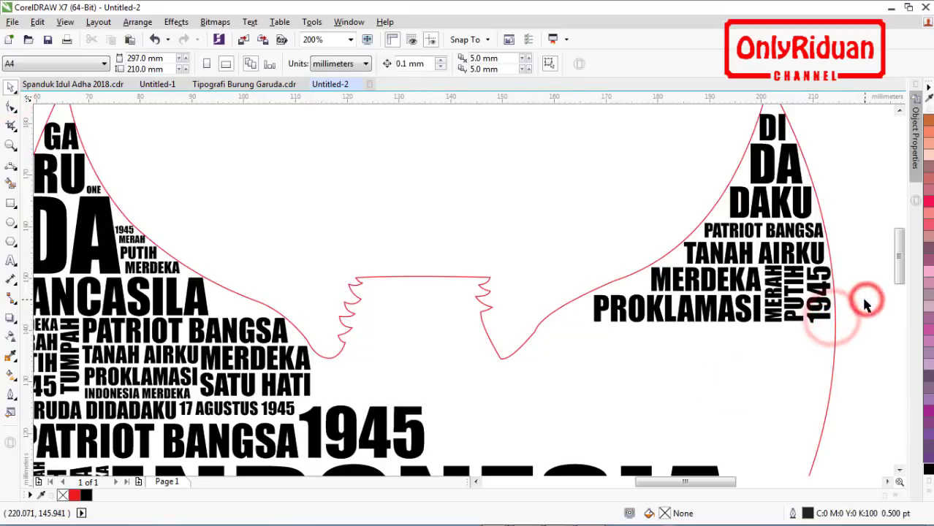
pyautogui.moveTo(147, 412); pyautogui.dragTo(834, 361)
pyautogui.hotkey('ctrl', 'z')
pyautogui.hotkey('ctrl', 'z')
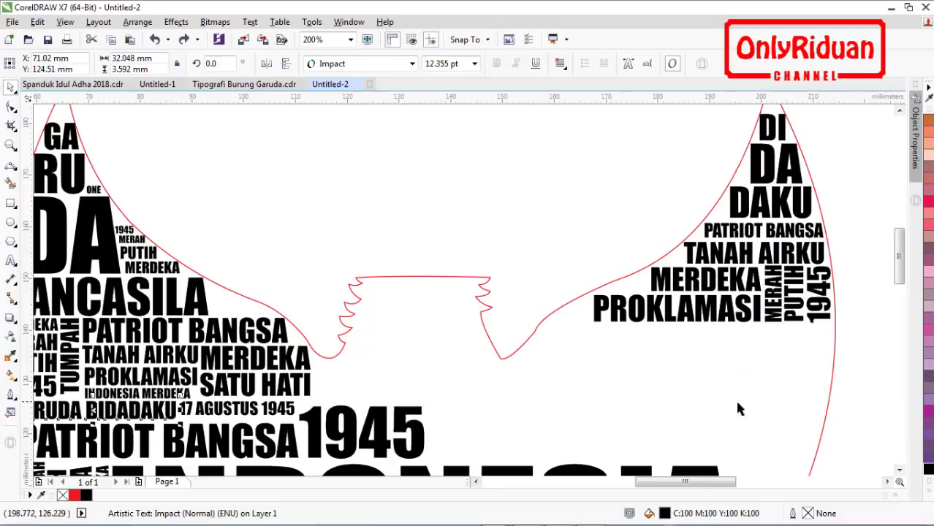
# Step: Duplicate "GARUDA DIDADAKU" to below "PROKLAMASI" at the right wing's outer edge, and the large "PATRIOT BANGSA" beneath it
pyautogui.moveTo(117, 413); pyautogui.dragTo(626, 333)
pyautogui.rightClick(674, 354)
pyautogui.moveTo(676, 354); pyautogui.dragTo(800, 357)
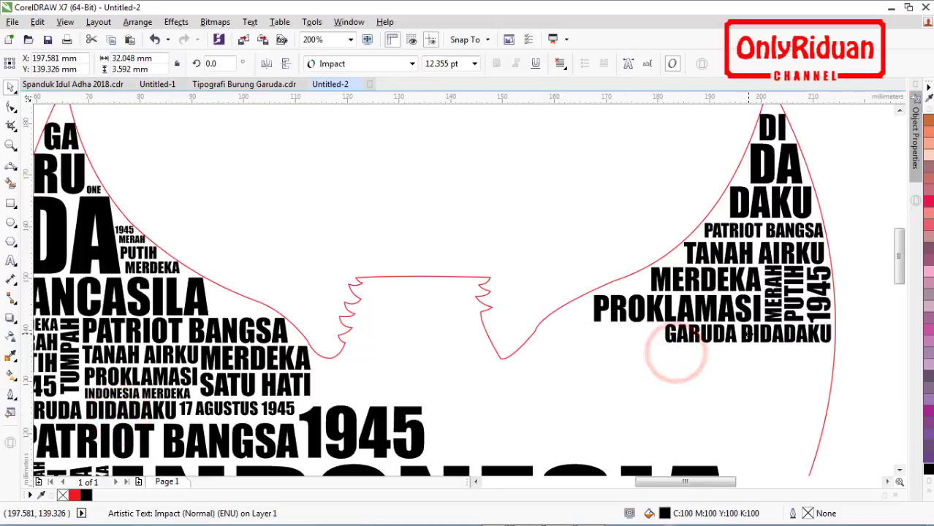
pyautogui.moveTo(241, 451); pyautogui.dragTo(775, 374)
# Step: Duplicate "17 AGUSTUS 1945" to just before the right wing's "GARUDA DIDADAKU" and enlarge it to about 9.8 pt
pyautogui.click(900, 471)
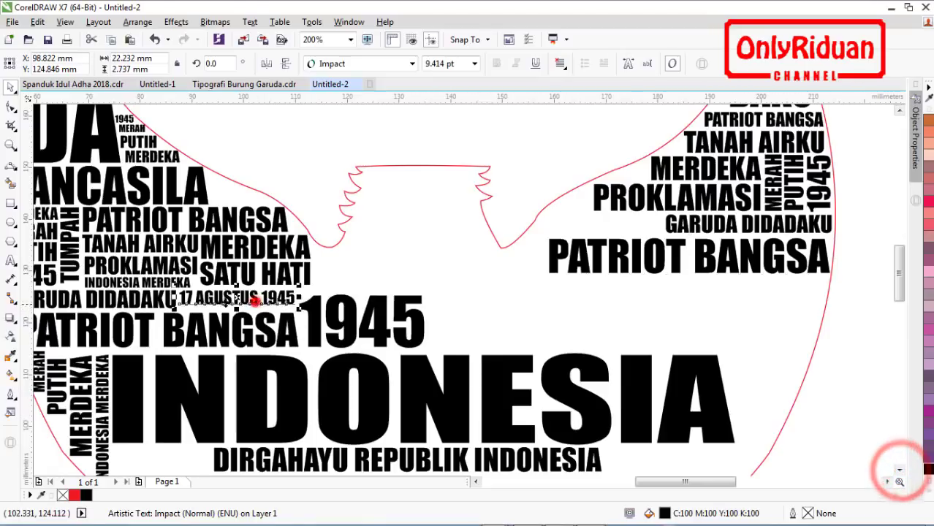
pyautogui.moveTo(241, 298); pyautogui.dragTo(600, 223)
pyautogui.moveTo(540, 234); pyautogui.dragTo(536, 235)
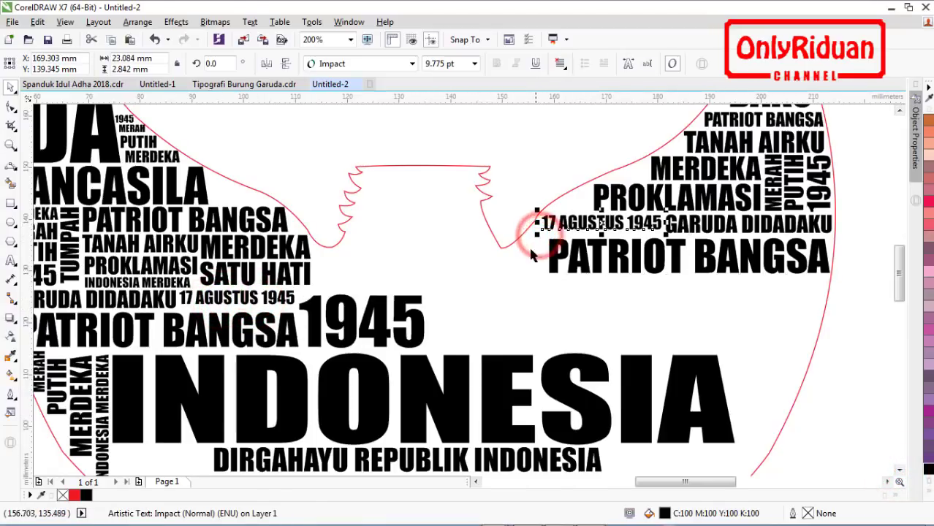
# Step: Duplicate the right wing's "17 AGUSTUS 1945" to above the large "1945" and change the copy's text to "SATU NUSA SATU BANGSA"
pyautogui.moveTo(602, 223); pyautogui.dragTo(375, 283)
pyautogui.rightClick(375, 283)
pyautogui.click(11, 260)
pyautogui.press('BackSpace')
pyautogui.press('BackSpace')
pyautogui.press('BackSpace')
pyautogui.press('BackSpace')
pyautogui.press('BackSpace')
pyautogui.press('BackSpace')
pyautogui.press('BackSpace')
pyautogui.press('BackSpace')
pyautogui.press('BackSpace')
pyautogui.press('BackSpace')
pyautogui.press('BackSpace')
pyautogui.press('BackSpace')
pyautogui.press('BackSpace')
pyautogui.press('BackSpace')
pyautogui.press('BackSpace')
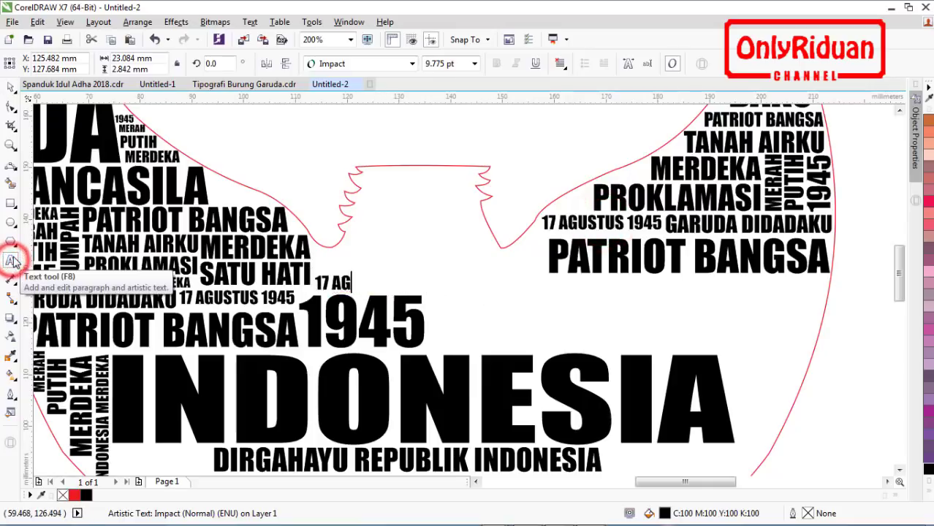
pyautogui.write('SATU')
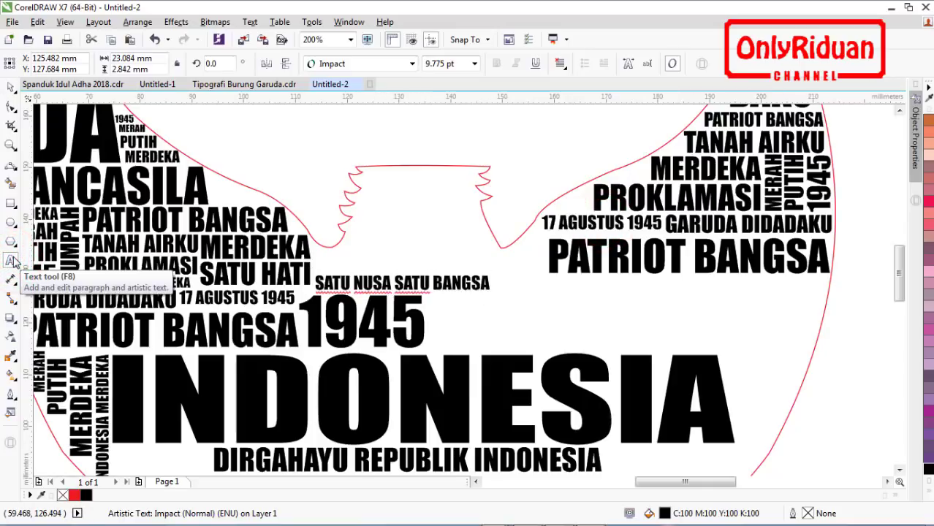
# Step: Enlarge "SATU NUSA SATU BANGSA" to about 13 pt and shift it up against the outline, level with the right "PATRIOT BANGSA"
pyautogui.hotkey('ctrl', 'space')
pyautogui.moveTo(494, 294); pyautogui.dragTo(554, 332)
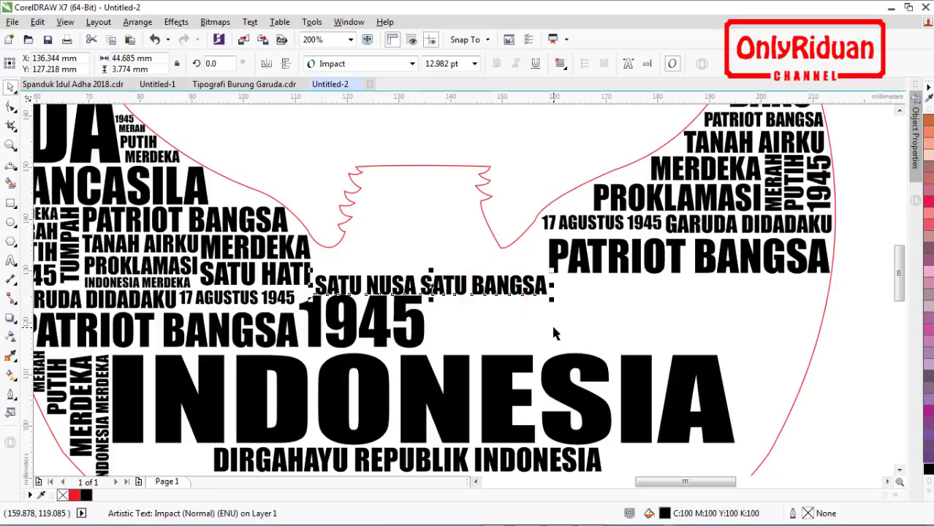
pyautogui.press('Up')
pyautogui.press('Up')
pyautogui.press('Up')
pyautogui.press('Up')
pyautogui.press('Up')
pyautogui.press('Up')
pyautogui.press('Up')
pyautogui.press('Up')
pyautogui.press('Up')
pyautogui.press('Up')
pyautogui.press('Up')
pyautogui.press('Up')
pyautogui.press('Up')
pyautogui.press('Up')
pyautogui.press('Up')
pyautogui.press('Up')
pyautogui.press('Up')
pyautogui.press('Up')
pyautogui.press('Up')
pyautogui.press('Up')
pyautogui.press('Left')
pyautogui.click(545, 303)
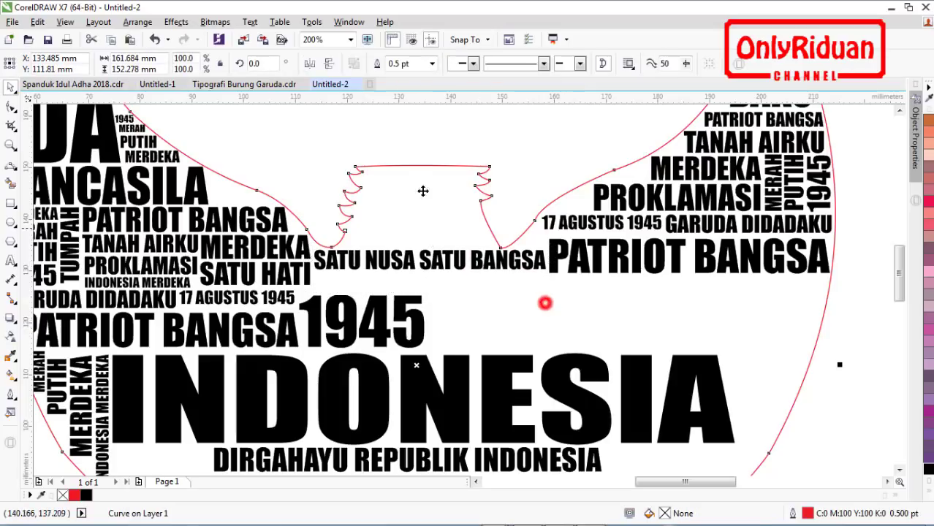
# Step: Duplicate "SATU NUSA SATU BANGSA" directly beneath itself, change the copy's text to "SATU TANAH AIR INONESIA" and shrink it to about 12.6 pt
pyautogui.moveTo(438, 261); pyautogui.dragTo(438, 282)
pyautogui.rightClick(438, 282)
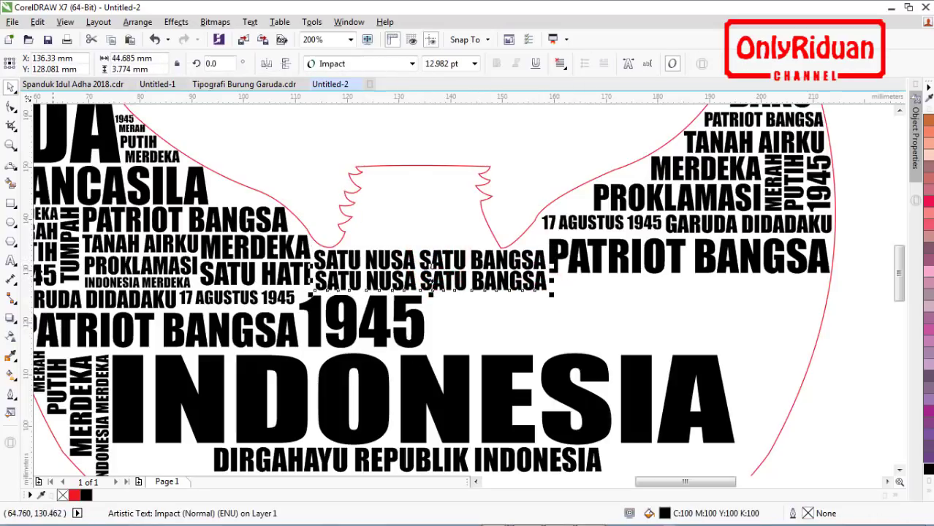
pyautogui.click(11, 261)
pyautogui.press('BackSpace')
pyautogui.press('BackSpace')
pyautogui.press('BackSpace')
pyautogui.press('BackSpace')
pyautogui.press('BackSpace')
pyautogui.press('BackSpace')
pyautogui.press('BackSpace')
pyautogui.press('BackSpace')
pyautogui.press('BackSpace')
pyautogui.press('BackSpace')
pyautogui.press('BackSpace')
pyautogui.press('BackSpace')
pyautogui.press('BackSpace')
pyautogui.press('BackSpace')
pyautogui.press('BackSpace')
pyautogui.press('BackSpace')
pyautogui.write('TAB')
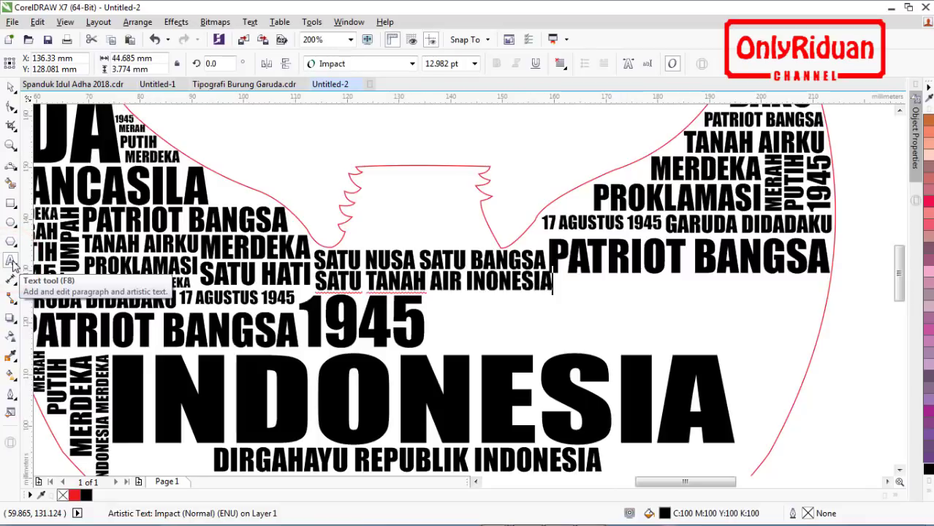
pyautogui.moveTo(559, 295); pyautogui.dragTo(553, 293)
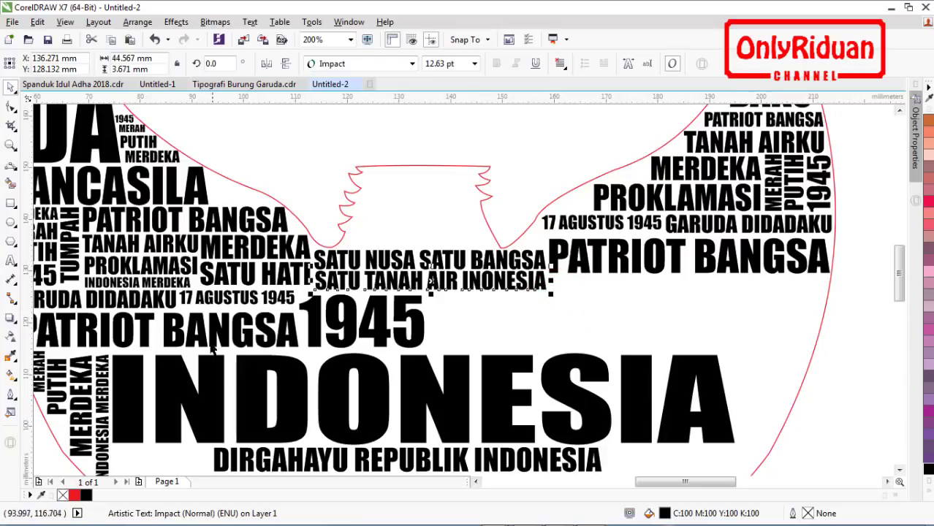
# Step: Duplicate the left wing's small "MERAH", "PUTIH" and "1945" into the notched section between the wings, enlarged with "MERAH" above the other two
pyautogui.moveTo(133, 128); pyautogui.dragTo(418, 231)
pyautogui.rightClick(379, 175)
pyautogui.rightClick(375, 216)
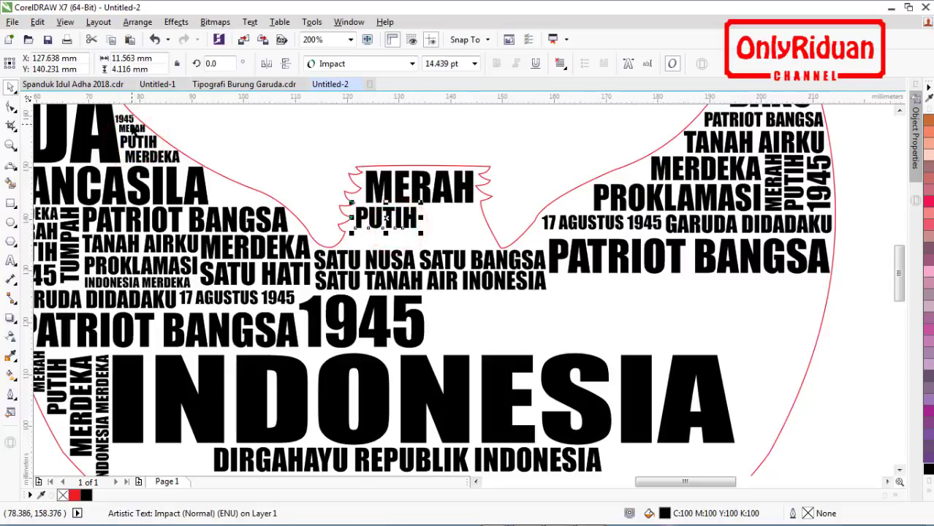
pyautogui.moveTo(126, 117); pyautogui.dragTo(485, 244)
pyautogui.rightClick(427, 209)
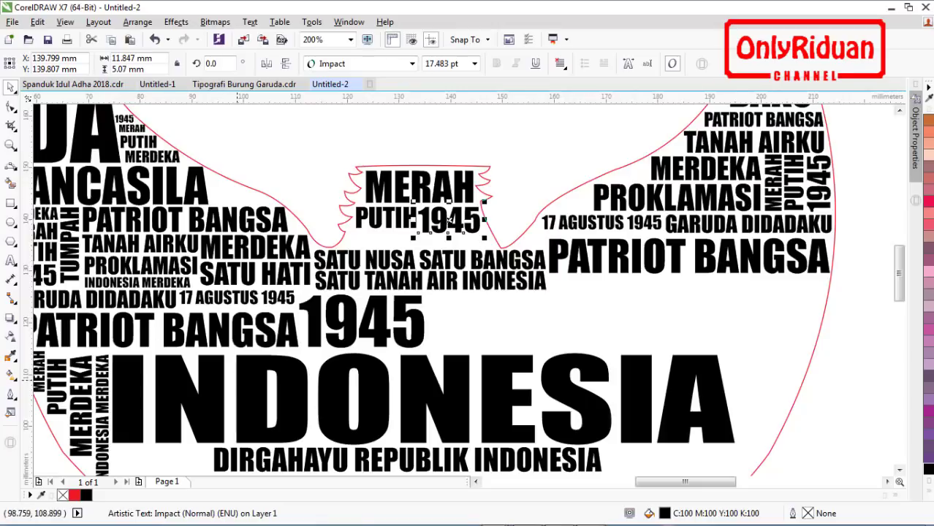
# Step: Duplicate "SATU HATI" and "MERDEKA" side by side beneath "PUTIH 1945" in the notched section, shrunk to fit its width
pyautogui.moveTo(236, 277); pyautogui.dragTo(384, 244)
pyautogui.rightClick(384, 244)
pyautogui.moveTo(466, 259); pyautogui.dragTo(426, 263)
pyautogui.moveTo(257, 248); pyautogui.dragTo(511, 140)
pyautogui.rightClick(511, 140)
pyautogui.moveTo(569, 159); pyautogui.dragTo(507, 181)
pyautogui.moveTo(479, 137); pyautogui.dragTo(495, 240)
pyautogui.click(510, 195)
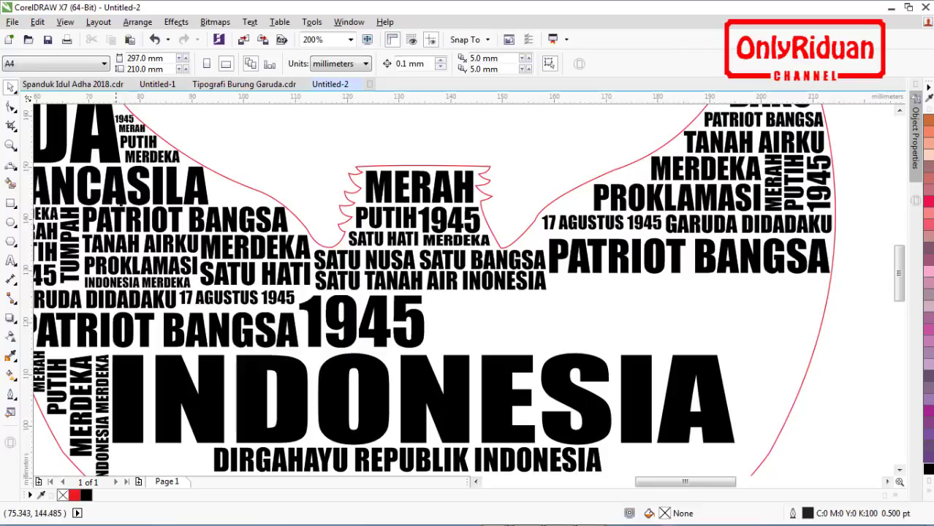
# Step: Duplicate "PANCASILA" at about 15.3 pt beside the large "1945", and "TANAH AIRKU" at about 17.8 pt beneath it
pyautogui.moveTo(118, 192); pyautogui.dragTo(545, 320)
pyautogui.rightClick(545, 319)
pyautogui.moveTo(637, 338); pyautogui.dragTo(550, 329)
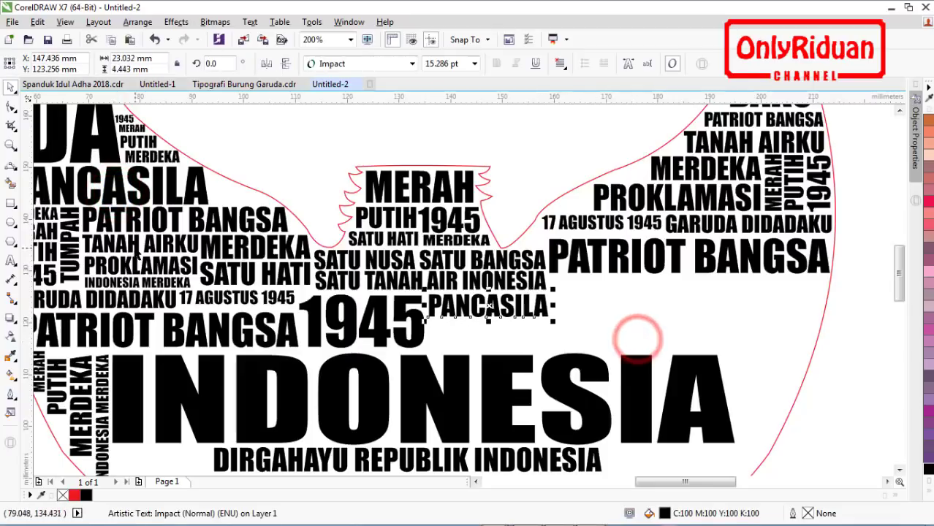
pyautogui.moveTo(137, 250); pyautogui.dragTo(482, 332)
pyautogui.rightClick(483, 332)
pyautogui.moveTo(548, 344); pyautogui.dragTo(599, 350)
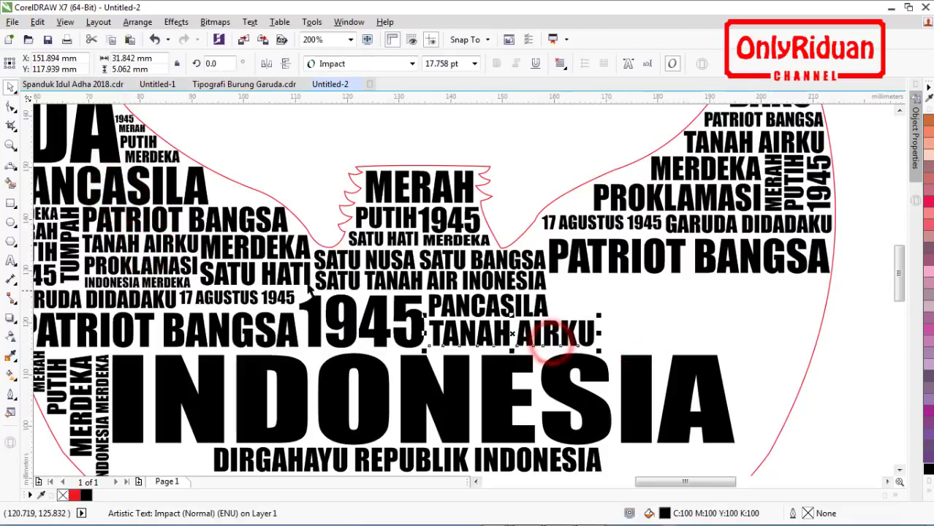
# Step: Duplicate "PROKLAMASI" beneath the right wing's large "PATRIOT BANGSA", and "17 AGUSTUS 1945" under it at about 13.1 pt
pyautogui.moveTo(165, 265); pyautogui.dragTo(632, 285)
pyautogui.rightClick(632, 285)
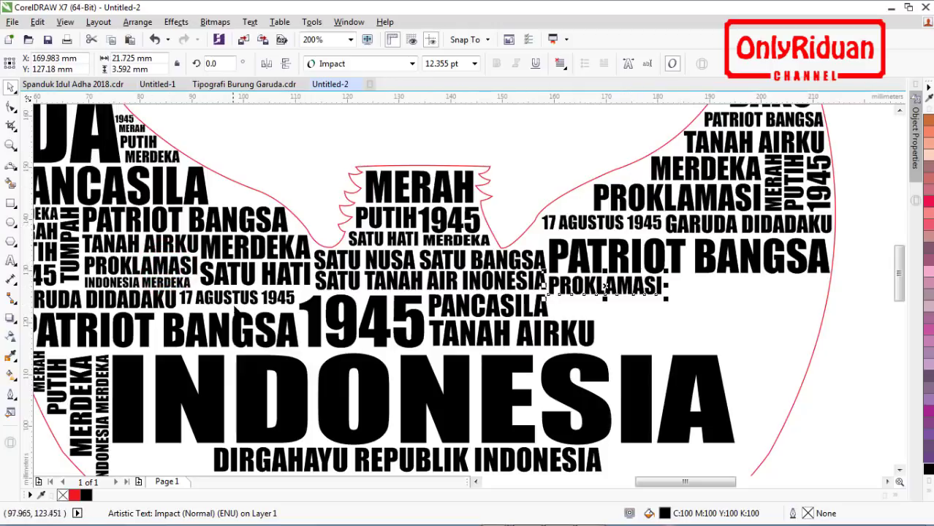
pyautogui.moveTo(231, 300); pyautogui.dragTo(603, 308)
pyautogui.rightClick(602, 309)
pyautogui.moveTo(672, 317); pyautogui.dragTo(717, 333)
# Step: Duplicate the left wing's "PATRIOT BANGSA" to just after "TANAH AIRKU" above "INDONESIA" and enlarge it slightly
pyautogui.moveTo(900, 277); pyautogui.dragTo(901, 285)
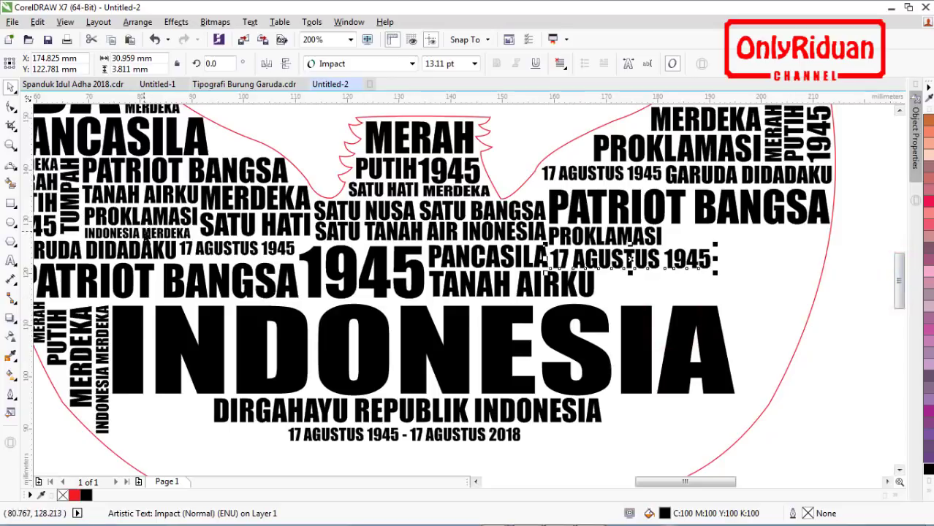
pyautogui.moveTo(167, 176); pyautogui.dragTo(702, 300)
pyautogui.rightClick(702, 300)
pyautogui.moveTo(808, 298); pyautogui.dragTo(816, 299)
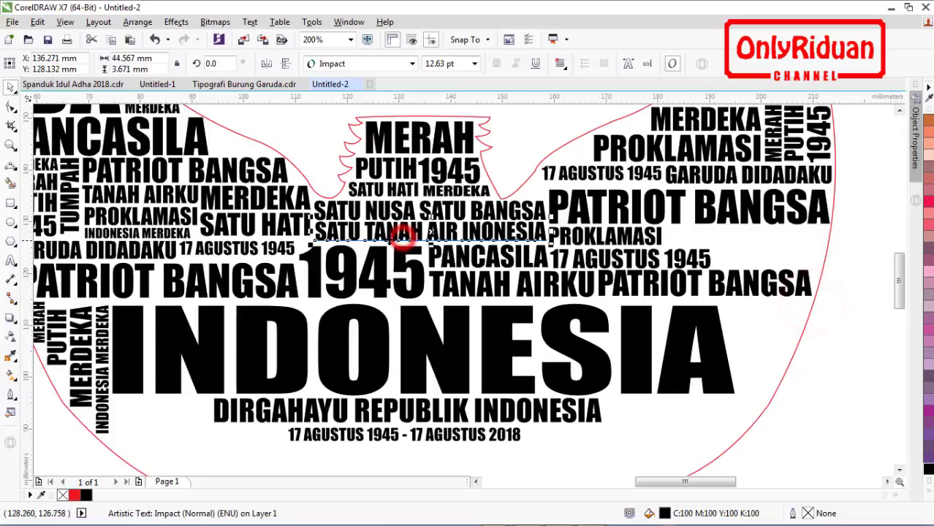
# Step: Duplicate "SATU HATI" at about 14.9 pt after the lower right "17 AGUSTUS 1945", and "MERDEKA" at about 10.5 pt after "PROKLAMASI"
pyautogui.click(395, 190)
pyautogui.moveTo(395, 190); pyautogui.dragTo(826, 233)
pyautogui.rightClick(753, 257)
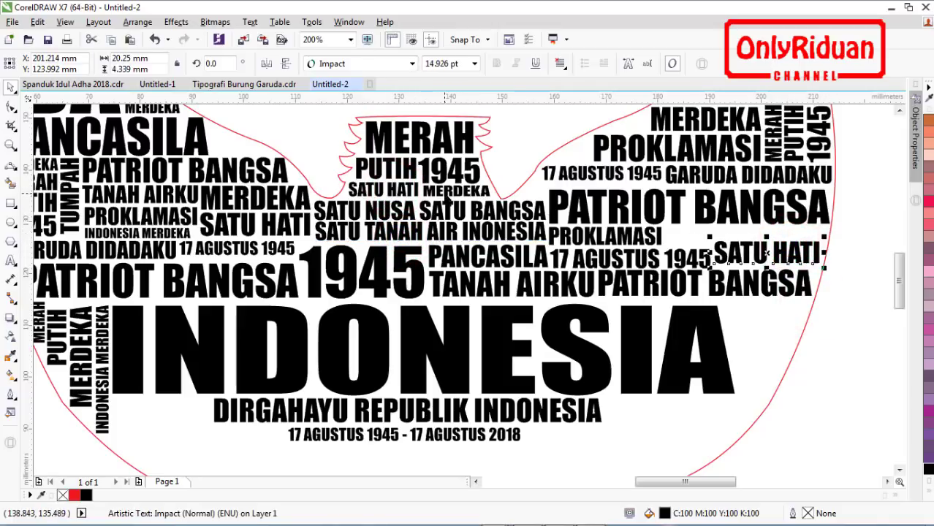
pyautogui.moveTo(445, 194); pyautogui.dragTo(724, 223)
pyautogui.rightClick(687, 232)
pyautogui.moveTo(727, 234); pyautogui.dragTo(690, 248)
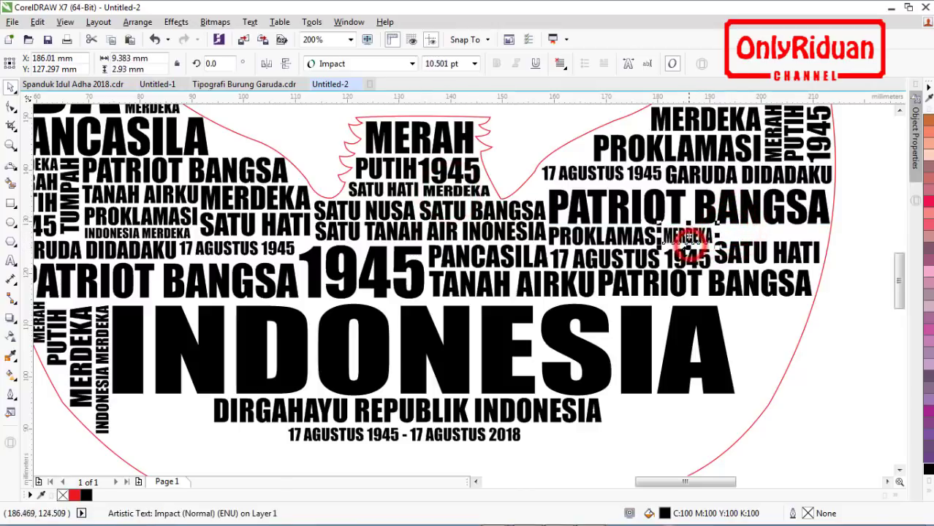
# Step: Duplicate the vertical "TUMPAH" with its rotation set to 0°, shrink it to about 8.8 pt and place two copies above the right "SATU HATI"
pyautogui.moveTo(70, 211); pyautogui.dragTo(791, 297)
pyautogui.rightClick(790, 296)
pyautogui.moveTo(226, 64); pyautogui.dragTo(178, 67)
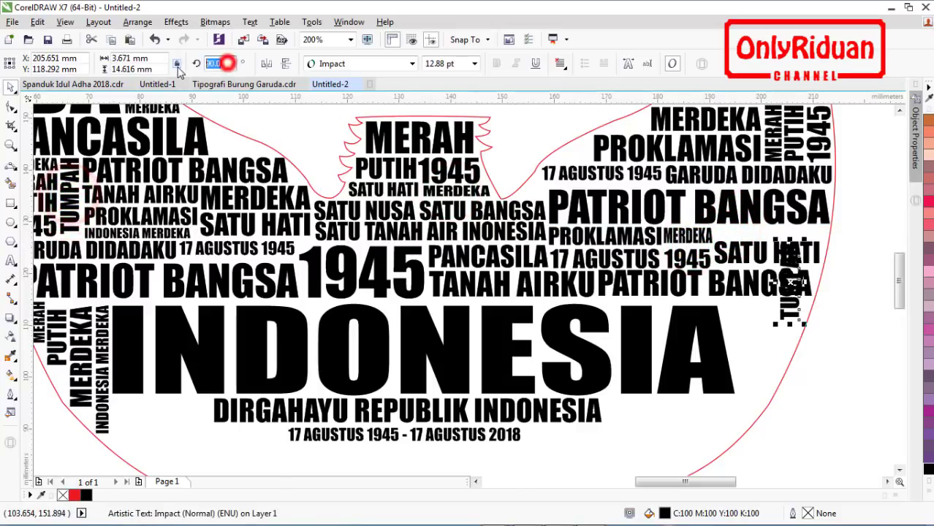
pyautogui.write('0')
pyautogui.press('Return')
pyautogui.click(863, 359)
pyautogui.moveTo(821, 289); pyautogui.dragTo(768, 264)
pyautogui.moveTo(741, 235); pyautogui.dragTo(794, 236)
pyautogui.rightClick(795, 235)
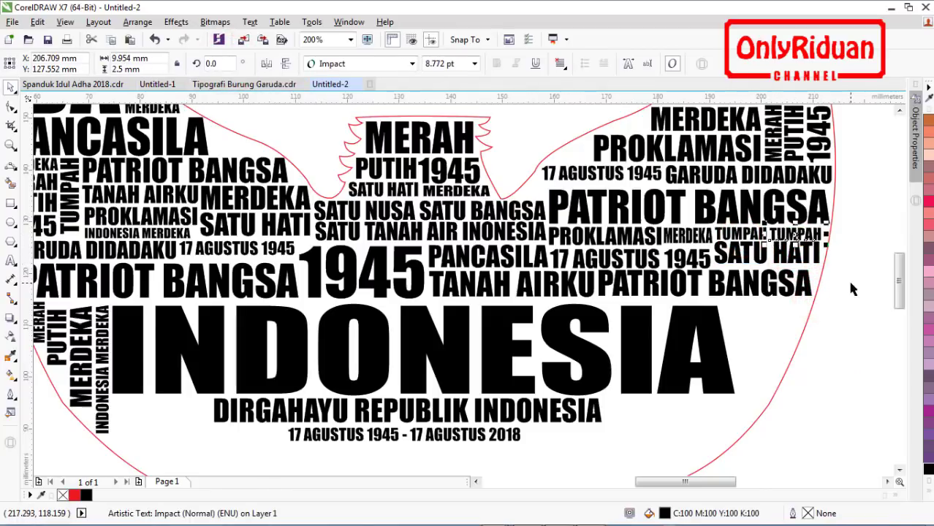
pyautogui.click(850, 283)
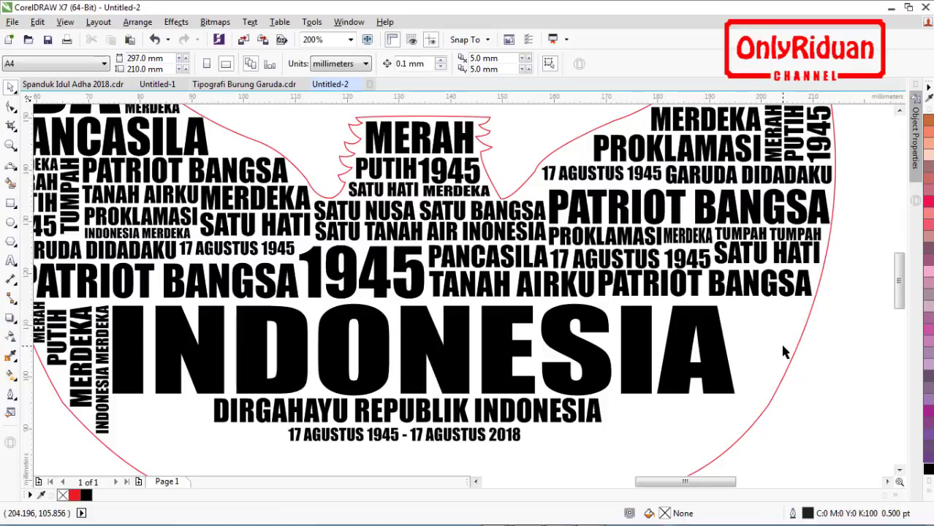
# Step: Duplicate the left wing's vertical "MERDEKA", "MERAH" and "PUTIH" to after "INDONESIA", resized to about 14.2, 14 and 8.7 pt
pyautogui.moveTo(83, 363); pyautogui.dragTo(749, 351)
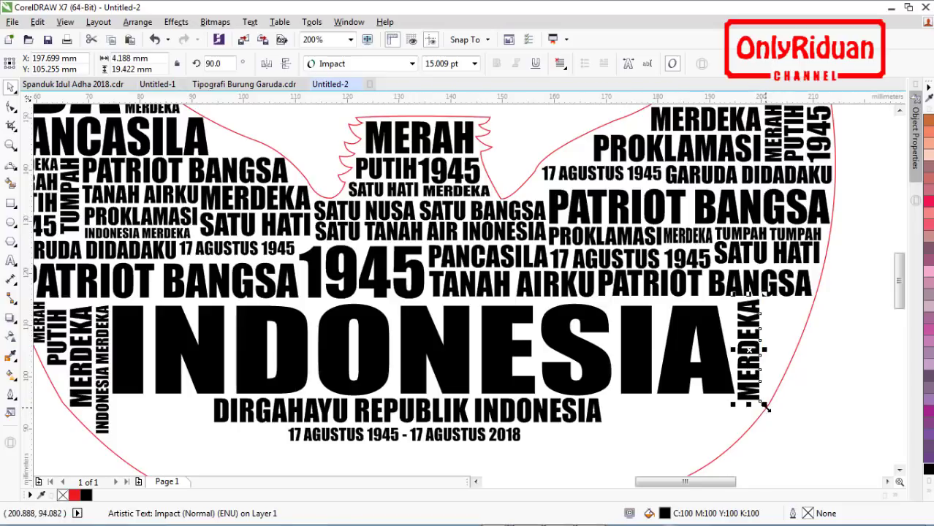
pyautogui.moveTo(766, 406); pyautogui.dragTo(764, 400)
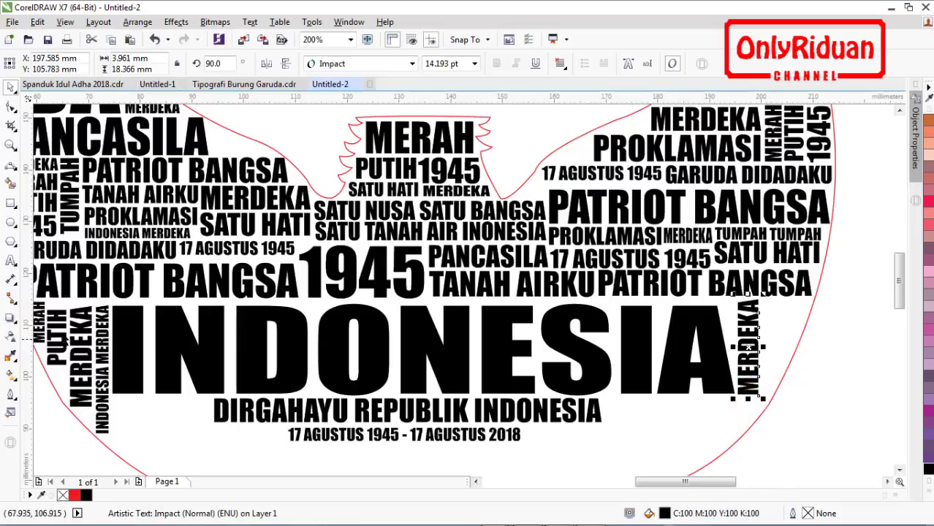
pyautogui.moveTo(38, 324); pyautogui.dragTo(781, 329)
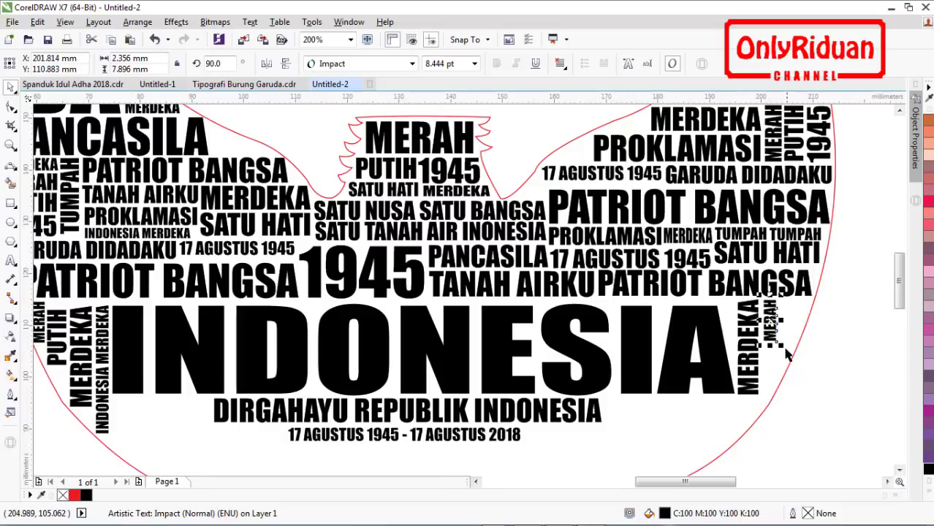
pyautogui.moveTo(783, 348); pyautogui.dragTo(790, 371)
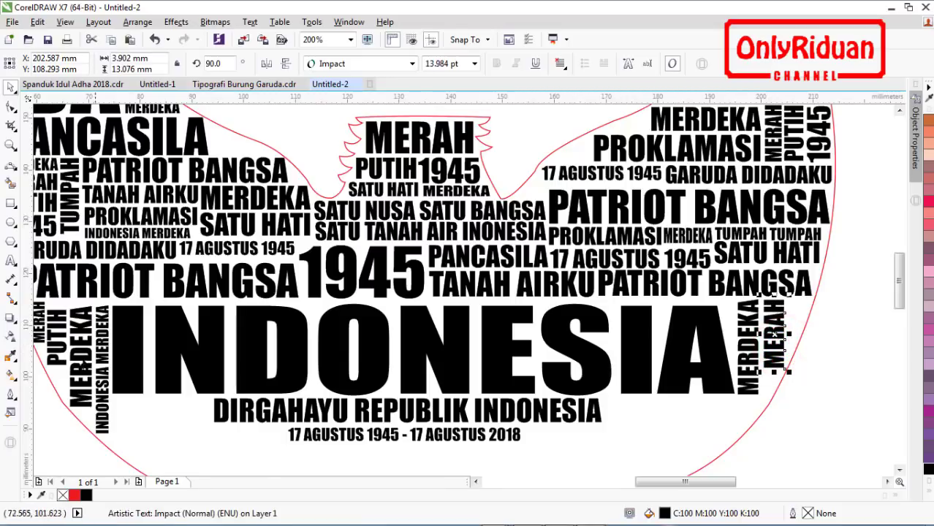
pyautogui.moveTo(52, 340); pyautogui.dragTo(787, 330)
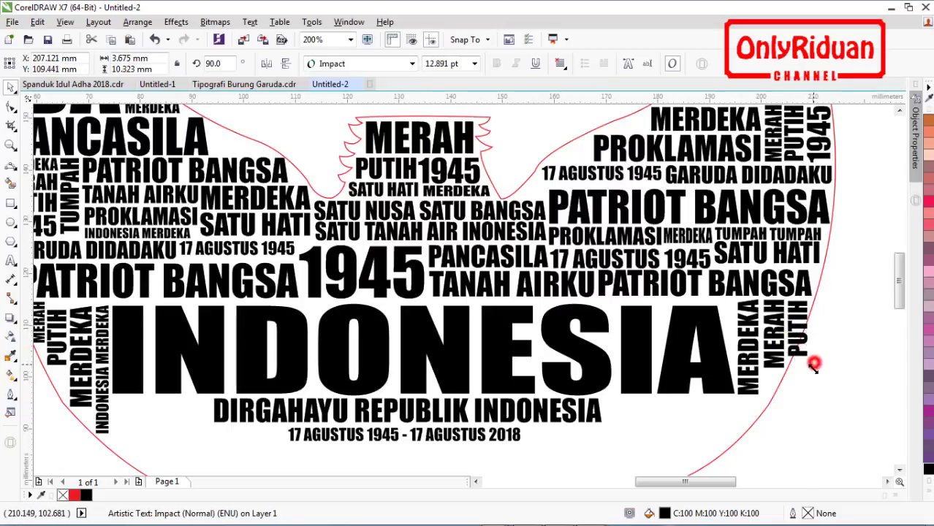
pyautogui.moveTo(814, 363); pyautogui.dragTo(807, 373)
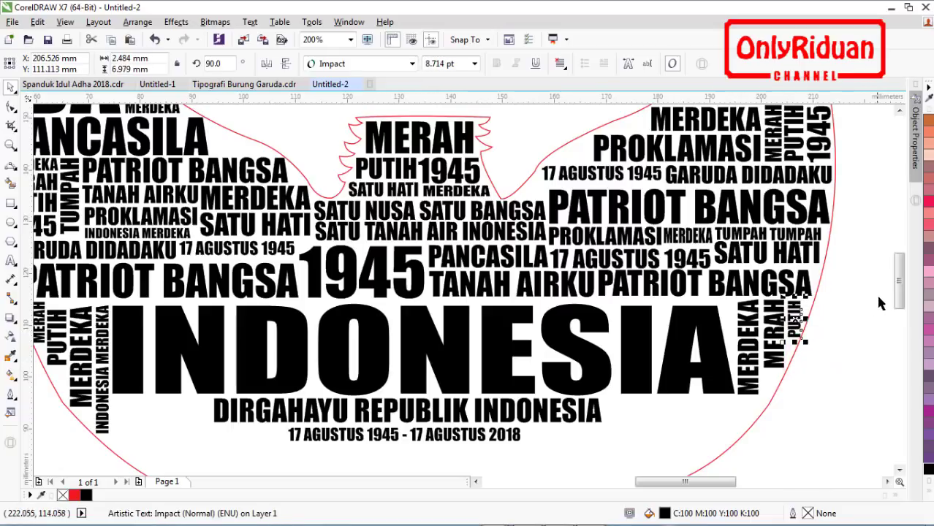
# Step: Move "SATU NUSA SATU BANGSA" from the chest to below "17 AGUSTUS 1945 - 17 AGUSTUS 2018" and enlarge it to about 13.9 pt
pyautogui.moveTo(899, 291); pyautogui.dragTo(902, 305)
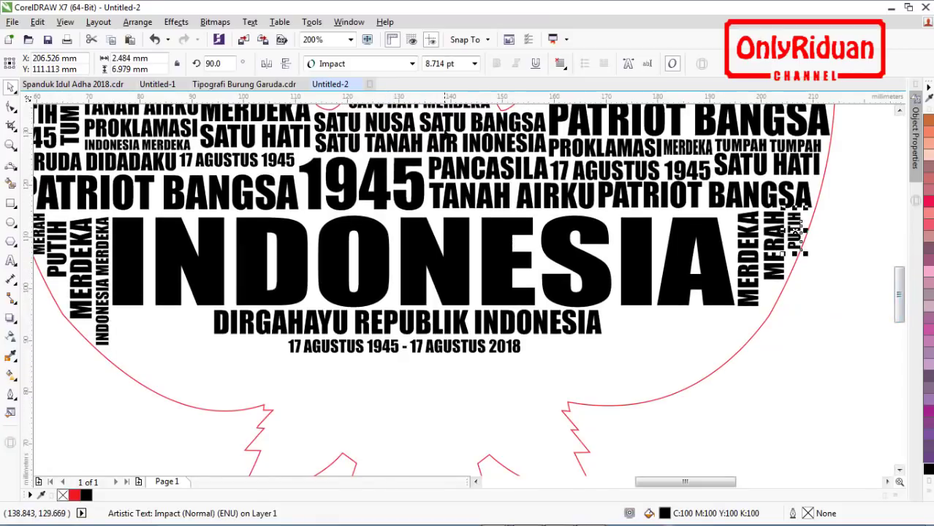
pyautogui.moveTo(447, 126); pyautogui.dragTo(257, 360)
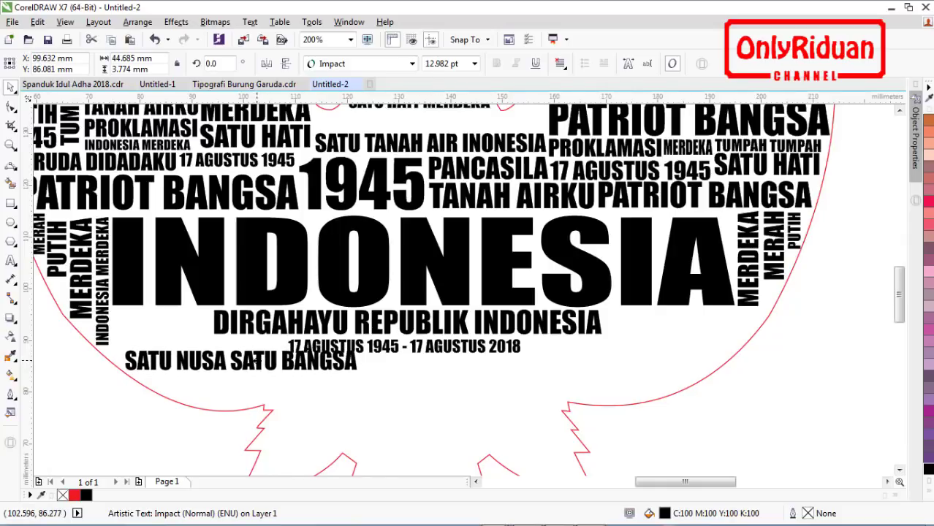
pyautogui.moveTo(363, 375); pyautogui.dragTo(611, 426)
pyautogui.moveTo(461, 433); pyautogui.dragTo(380, 445)
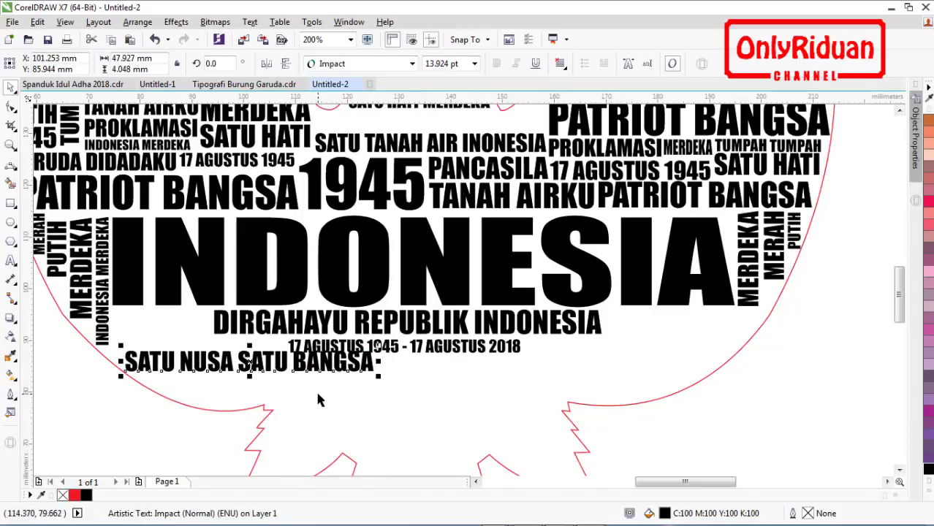
pyautogui.press('Down')
pyautogui.press('Down')
pyautogui.press('Down')
pyautogui.press('Down')
pyautogui.press('Down')
pyautogui.press('Down')
pyautogui.press('Down')
pyautogui.press('Down')
pyautogui.press('Down')
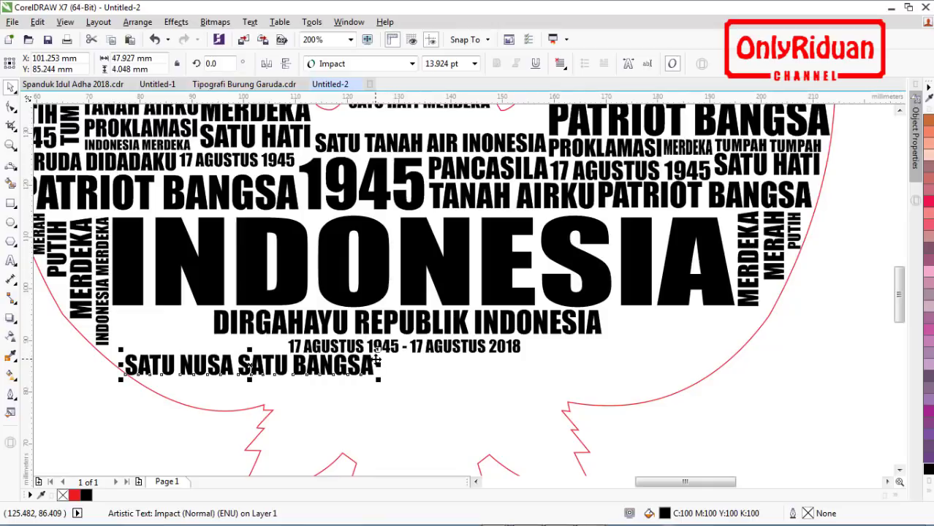
pyautogui.press('Down')
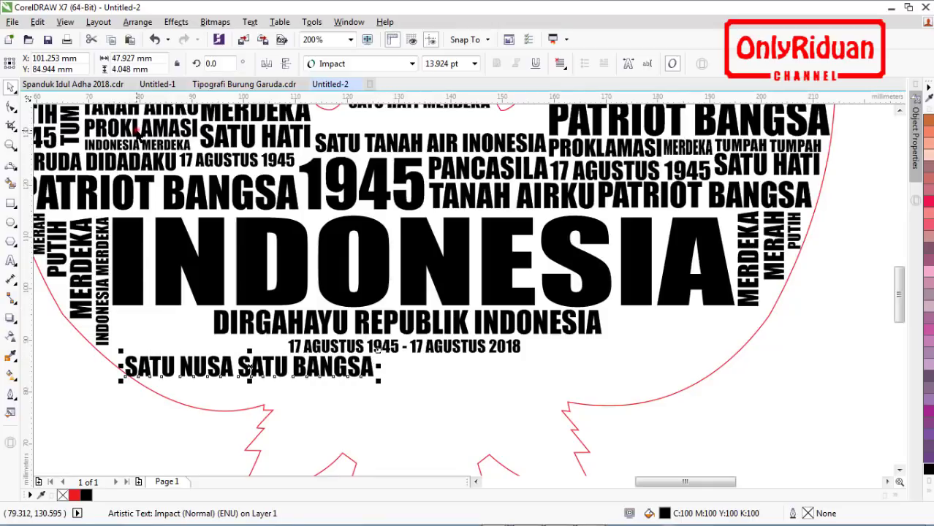
# Step: Duplicate "PROKLAMASI" to both ends of "DIRGAHAYU REPUBLIK INDONESIA", at about 10.5 pt before it and 15.8 pt after it
pyautogui.moveTo(138, 130); pyautogui.dragTo(169, 320)
pyautogui.moveTo(231, 329); pyautogui.dragTo(214, 347)
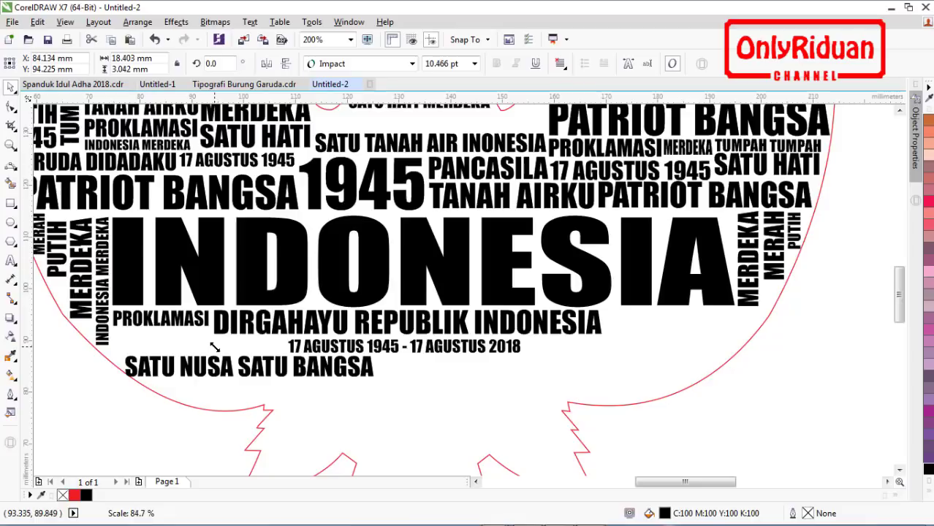
pyautogui.moveTo(161, 319); pyautogui.dragTo(654, 322)
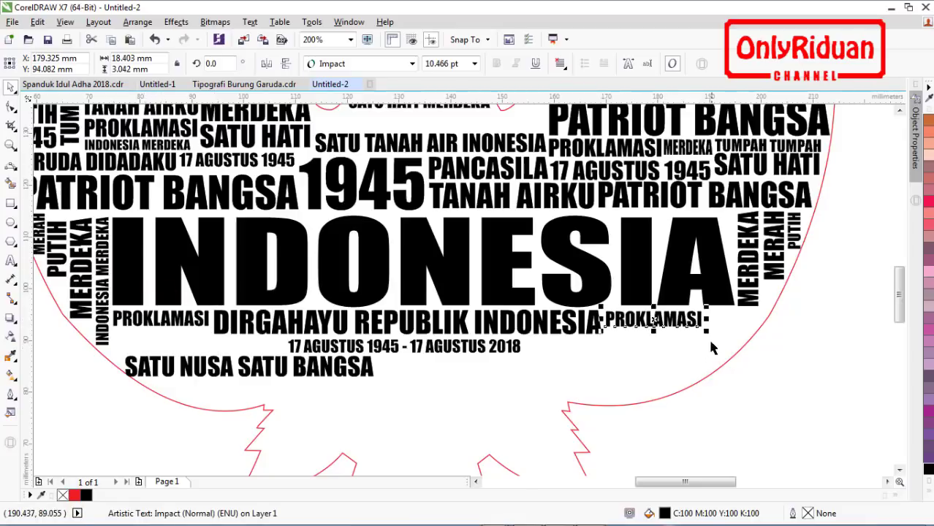
pyautogui.moveTo(709, 333); pyautogui.dragTo(756, 357)
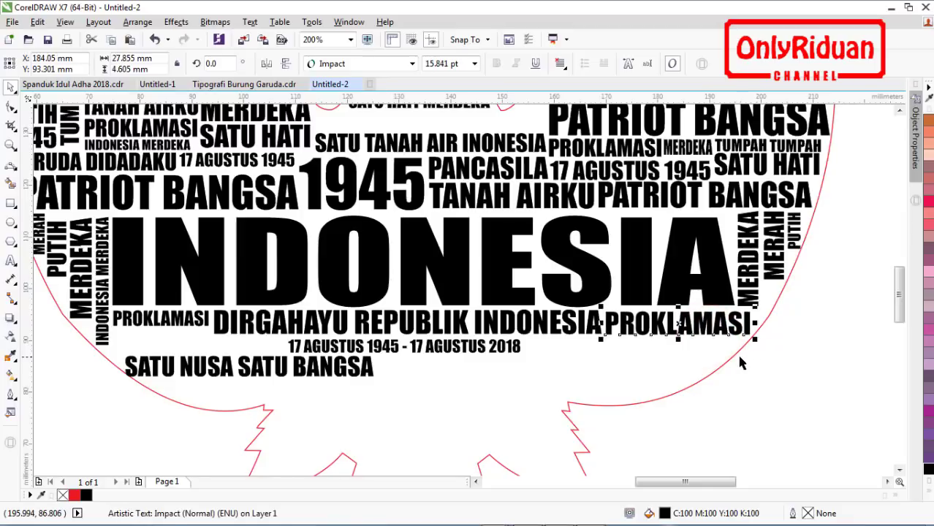
# Step: Fill the text "DIRGAHAYU REPUBLIK INDONESIA" with red
pyautogui.click(448, 333)
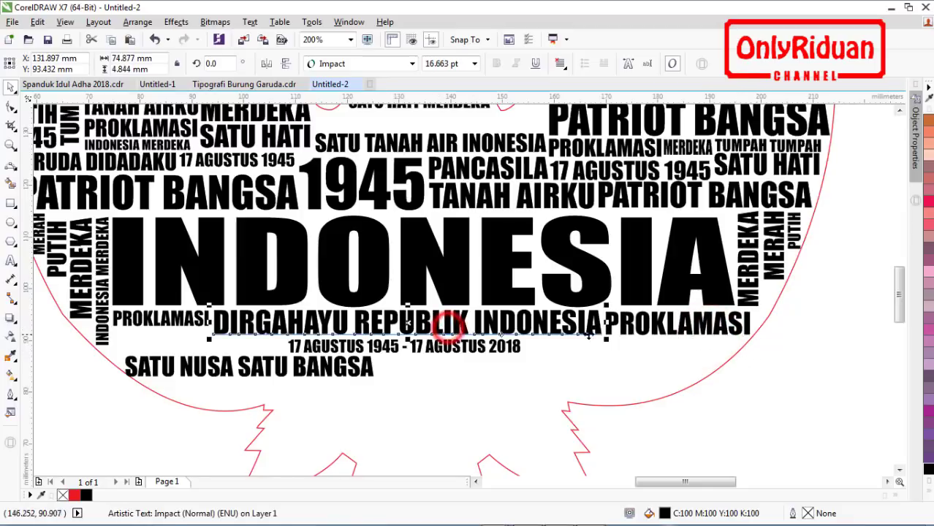
pyautogui.click(929, 492)
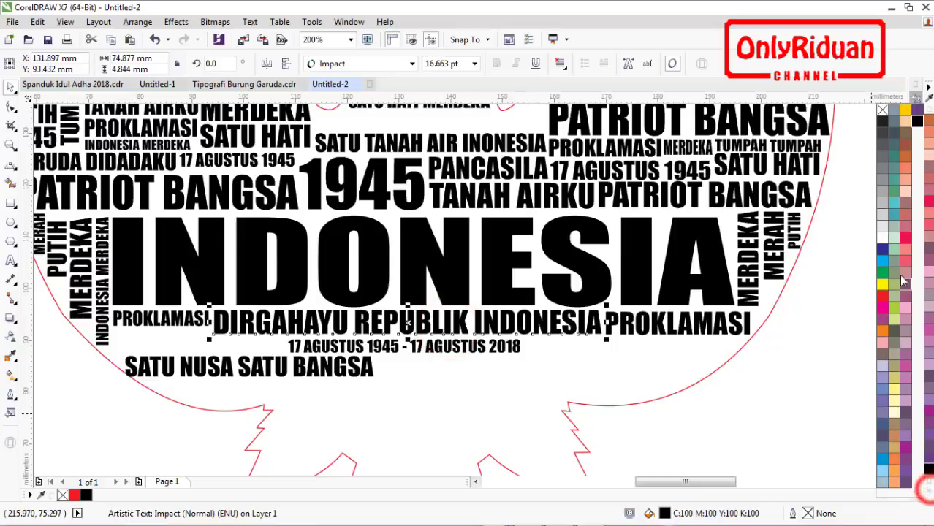
pyautogui.click(882, 294)
pyautogui.click(762, 416)
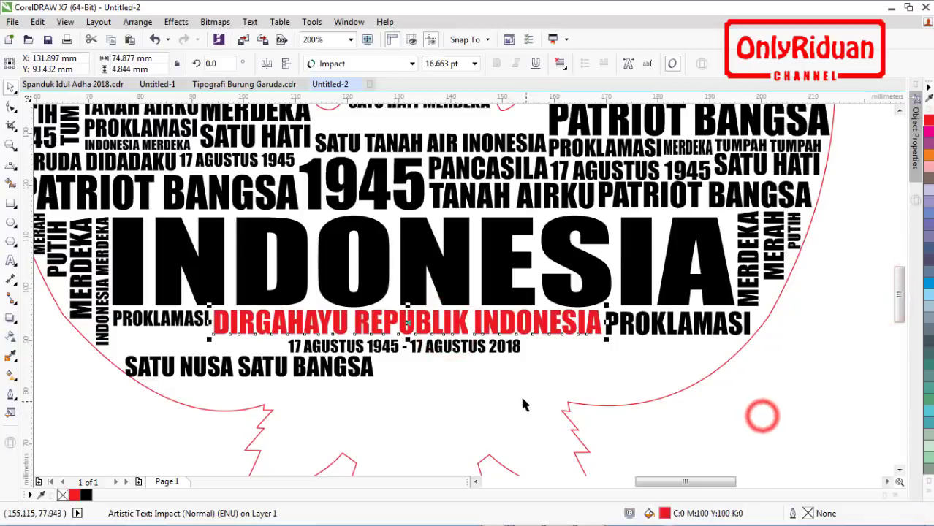
# Step: Fill the text "17 AGUSTUS 1945 - 17 AGUSTUS 2018" with red
pyautogui.click(497, 351)
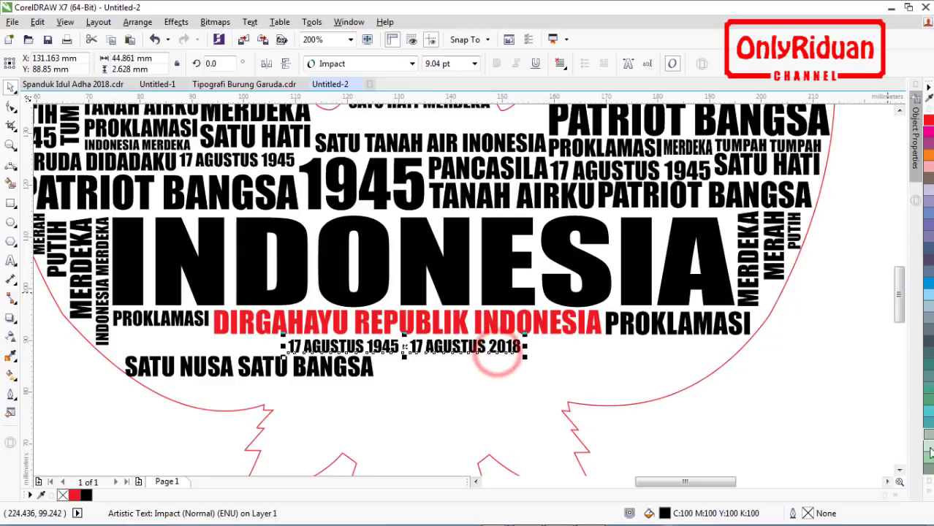
pyautogui.click(930, 492)
pyautogui.click(883, 299)
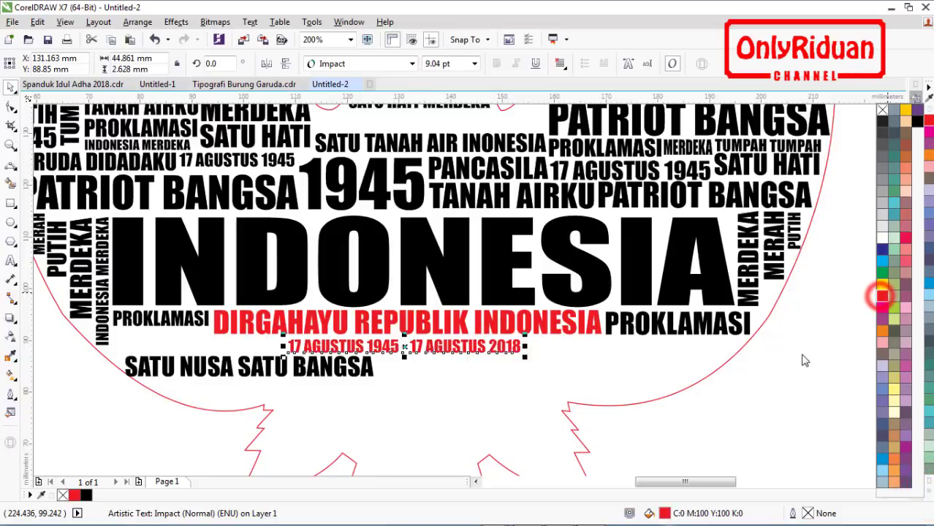
pyautogui.click(801, 355)
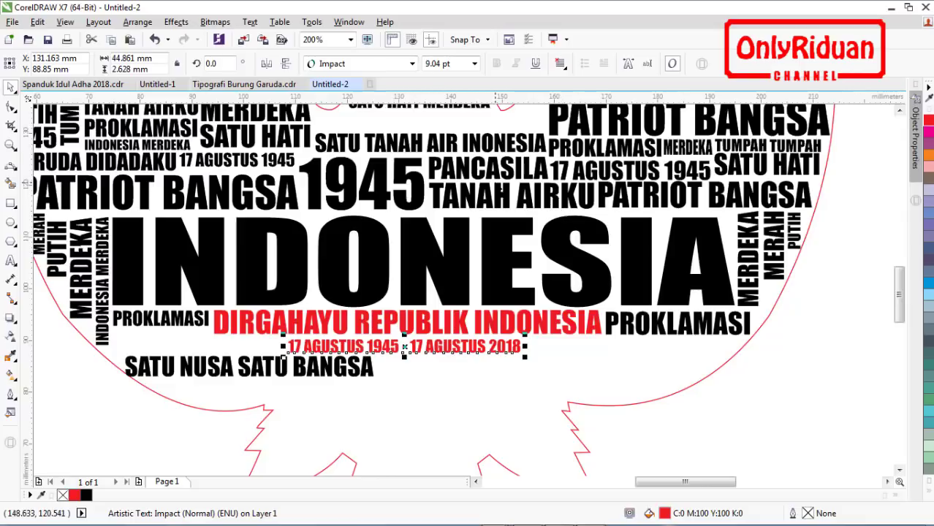
# Step: Duplicate "SATU NUSA SATU BANGSA" into the chest gap above "SATU TANAH AIR INONESIA" and narrow the copy to about 44 mm wide
pyautogui.click(296, 382)
pyautogui.moveTo(292, 377); pyautogui.dragTo(439, 120)
pyautogui.rightClick(439, 120)
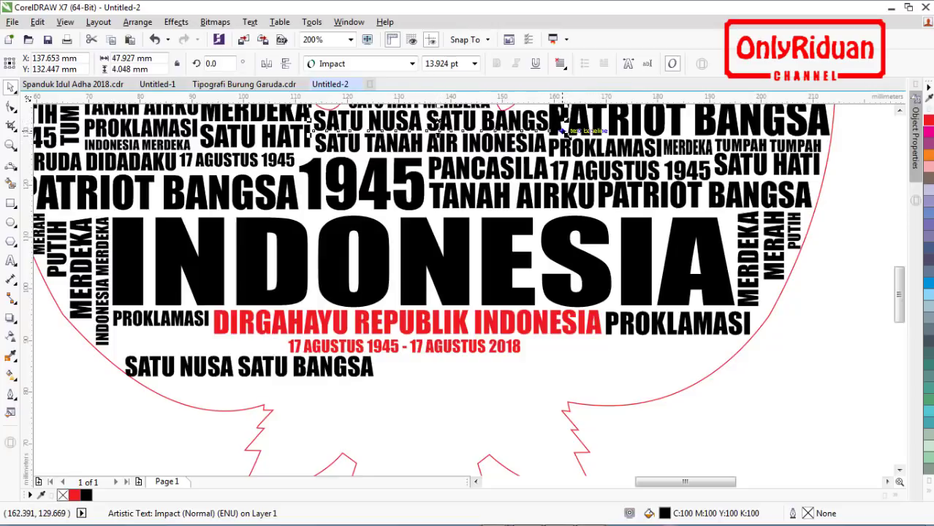
pyautogui.moveTo(569, 120); pyautogui.dragTo(546, 128)
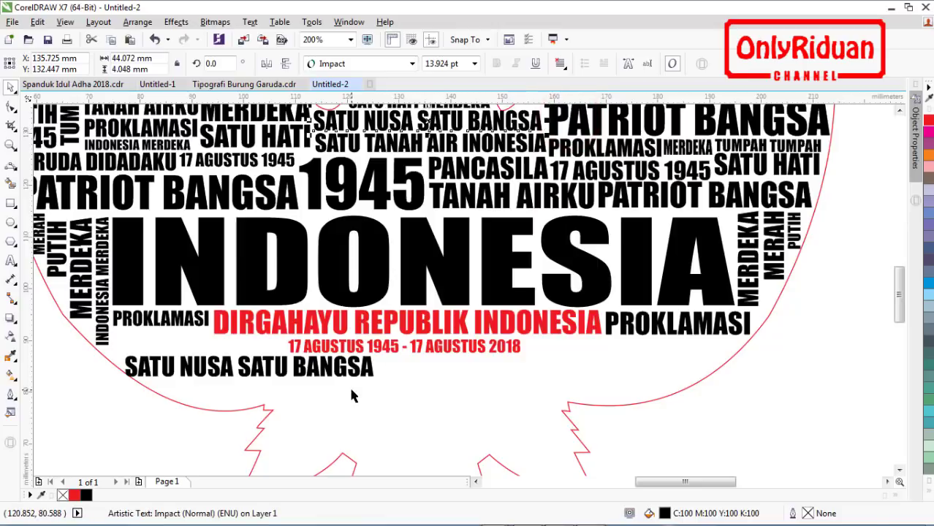
# Step: Duplicate "GARUDA DIDADAKU" before the red date line at about 12.4 pt and "INDONESIA MERDEKA" after it at about 13.6 pt
pyautogui.moveTo(153, 173); pyautogui.dragTo(259, 352)
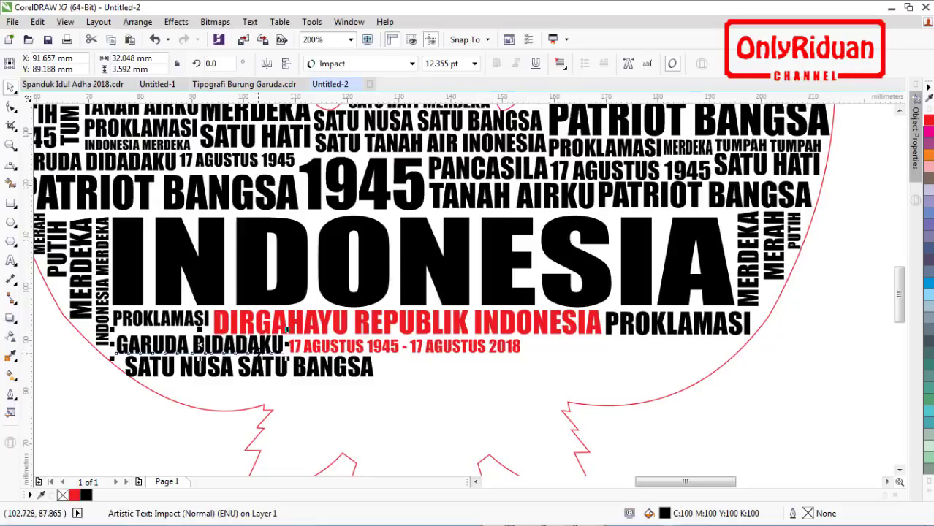
pyautogui.moveTo(153, 145); pyautogui.dragTo(593, 344)
pyautogui.rightClick(593, 344)
pyautogui.moveTo(637, 358); pyautogui.dragTo(732, 399)
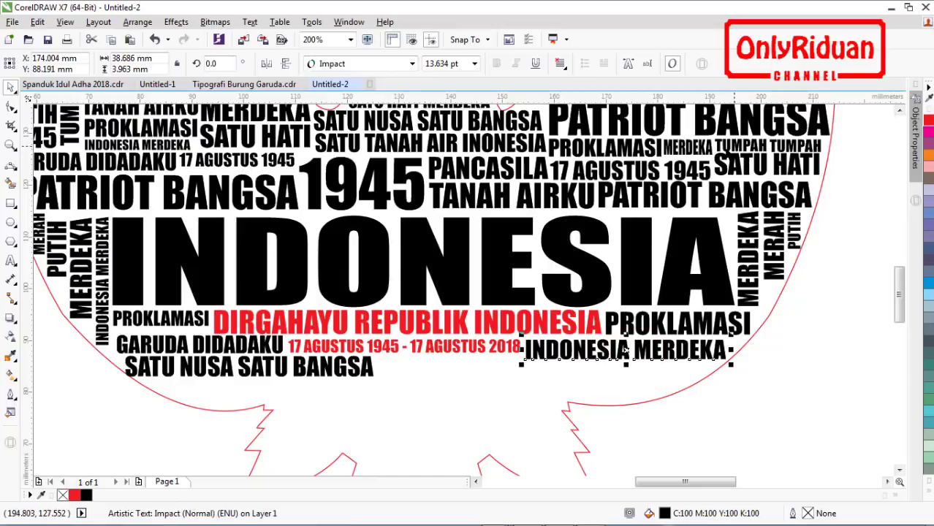
# Step: Duplicate "TUMPAH" from the upper body to just after the lower "SATU NUSA SATU BANGSA", at about 8.8 pt
pyautogui.moveTo(739, 146); pyautogui.dragTo(405, 365)
pyautogui.rightClick(405, 365)
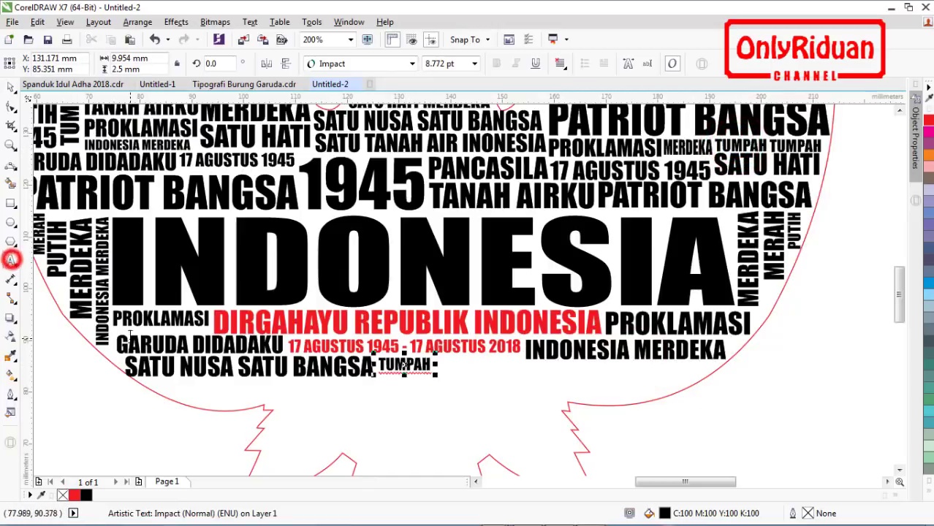
# Step: Complete the line as TUMPAH DARAHKU at about 27.6 mm wide, and place an enlarged copy of TANAH AIRKU centred below it
pyautogui.write('DARAHKU')
pyautogui.moveTo(499, 375); pyautogui.dragTo(540, 403)
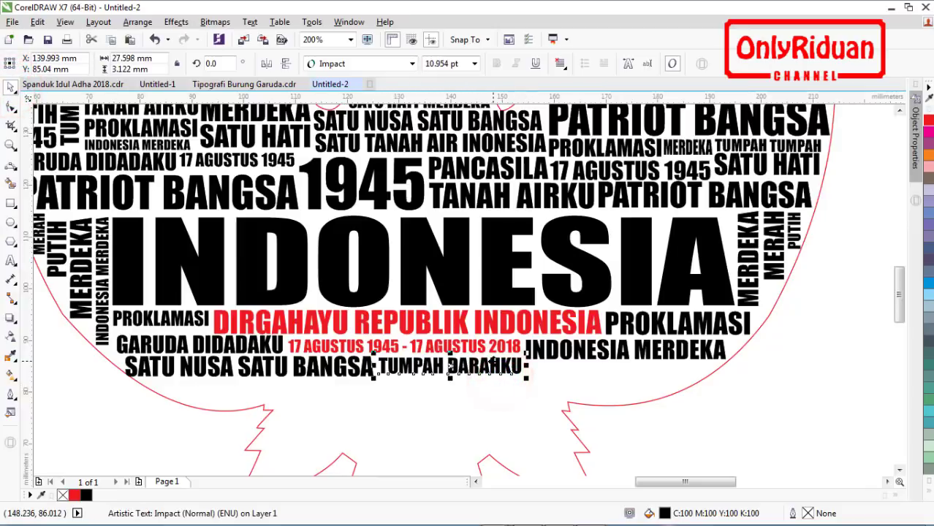
pyautogui.click(541, 205)
pyautogui.moveTo(516, 197); pyautogui.dragTo(362, 396)
pyautogui.rightClick(362, 396)
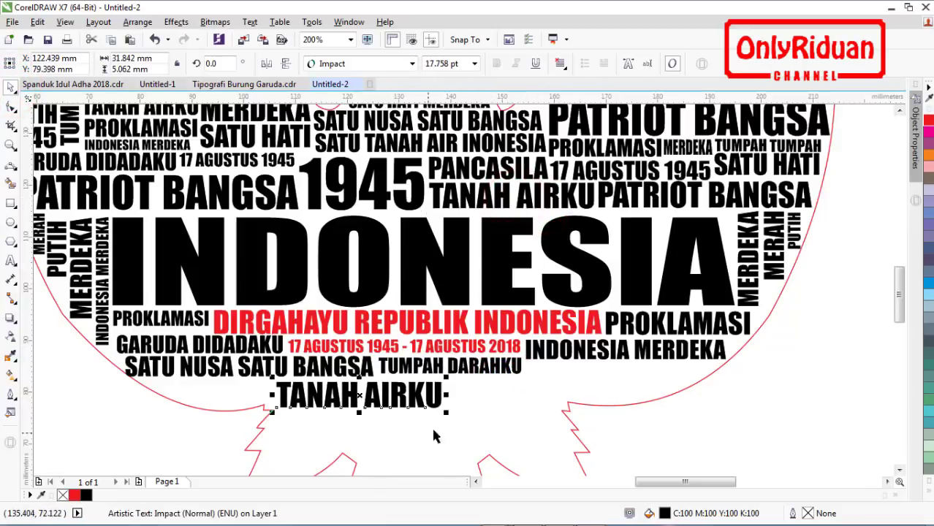
pyautogui.moveTo(446, 412); pyautogui.dragTo(553, 450)
# Step: Move INDONESIA MERDEKA beneath TANAH AIRKU, extend its text to INDONESIA MERDEKA 1945 and enlarge it to about 57.9 mm wide
pyautogui.moveTo(589, 298); pyautogui.dragTo(328, 385)
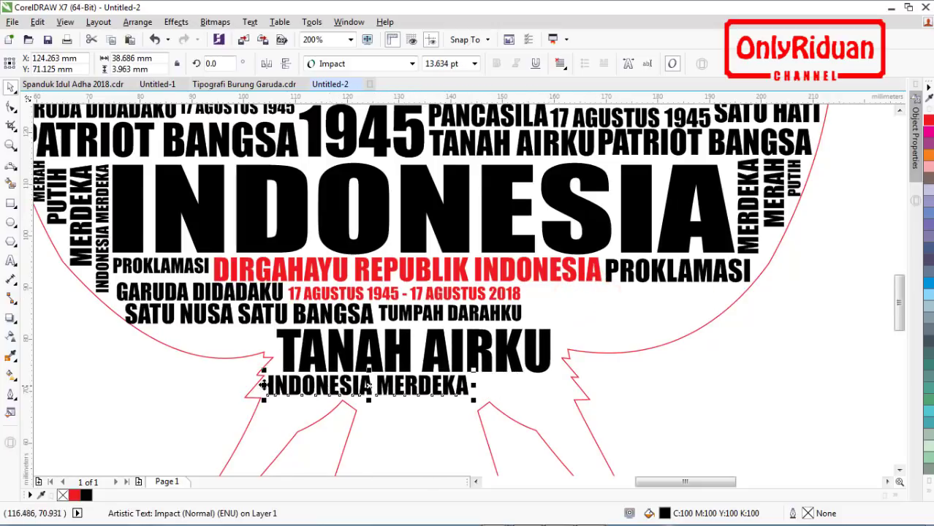
pyautogui.click(11, 261)
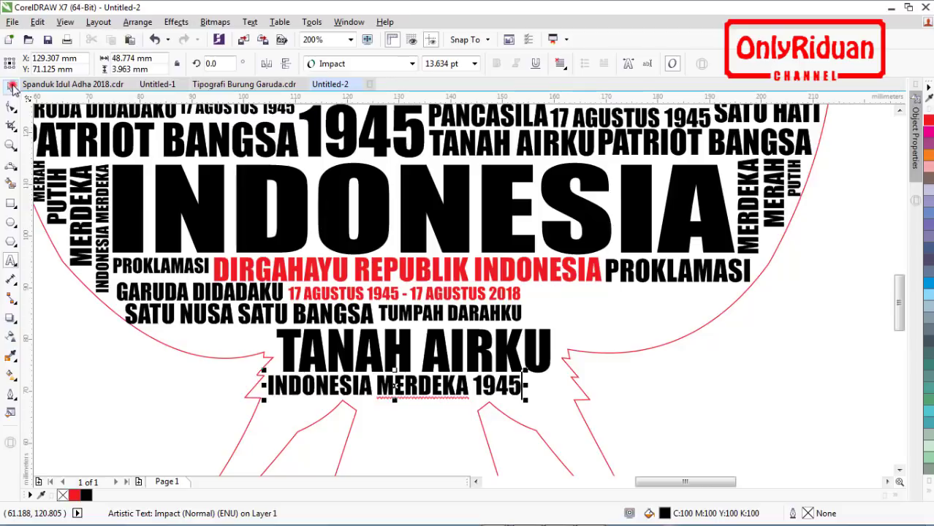
pyautogui.moveTo(526, 400); pyautogui.dragTo(571, 428)
pyautogui.moveTo(575, 432); pyautogui.dragTo(577, 429)
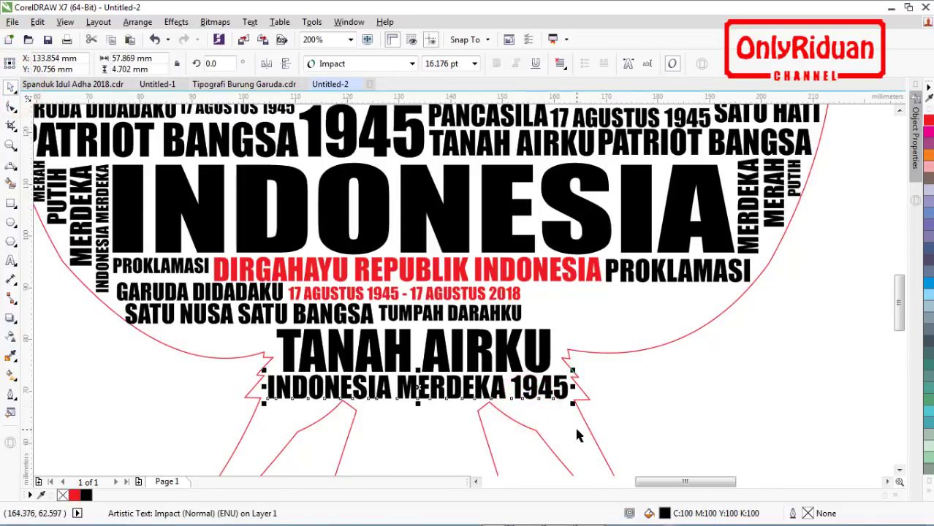
# Step: Copy SATU TANAH AIR INONESIA to the end of the TUMPAH DARAHKU row and shrink it to about 35.3 mm wide
pyautogui.click(203, 314)
pyautogui.click(899, 110)
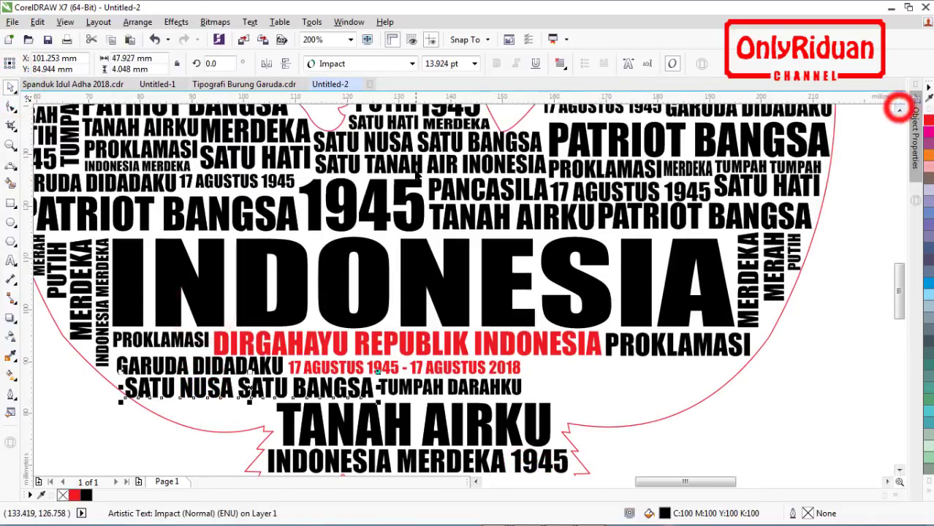
pyautogui.moveTo(415, 168); pyautogui.dragTo(627, 388)
pyautogui.rightClick(627, 388)
pyautogui.moveTo(761, 371); pyautogui.dragTo(714, 367)
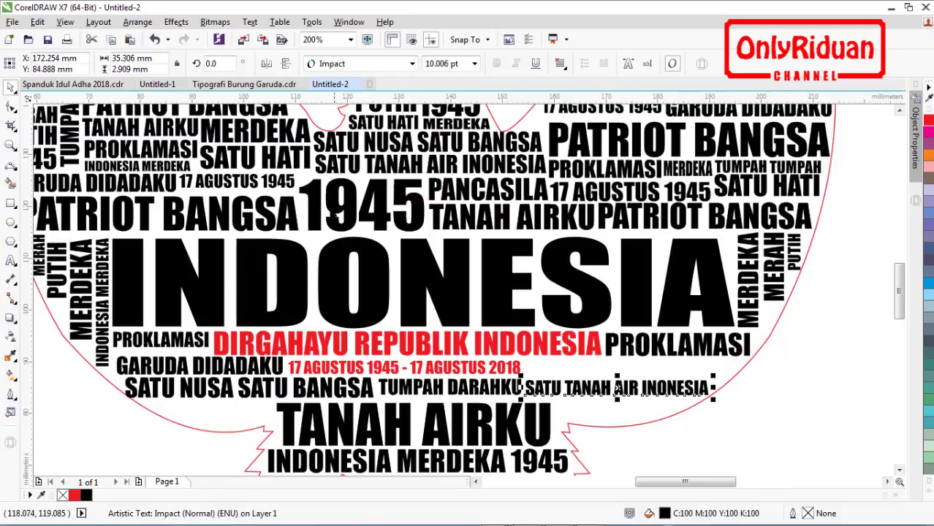
# Step: Copy PROKLAMASI and MERDEKA after the red 17 AGUSTUS 1945 - 17 AGUSTUS 2018 line, scaling MERDEKA to about 17.7 mm wide
pyautogui.moveTo(152, 149); pyautogui.dragTo(594, 370)
pyautogui.rightClick(594, 370)
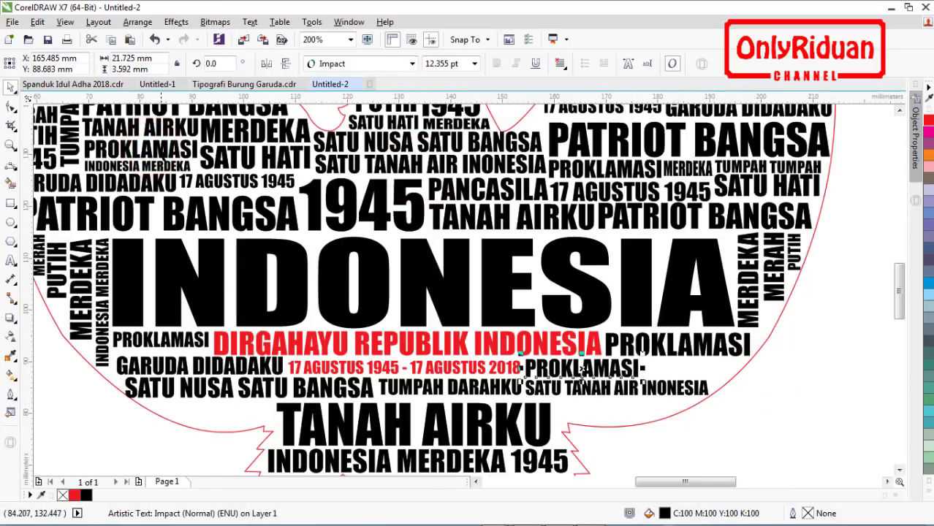
pyautogui.moveTo(687, 170); pyautogui.dragTo(704, 392)
pyautogui.rightClick(665, 367)
pyautogui.moveTo(704, 367); pyautogui.dragTo(738, 368)
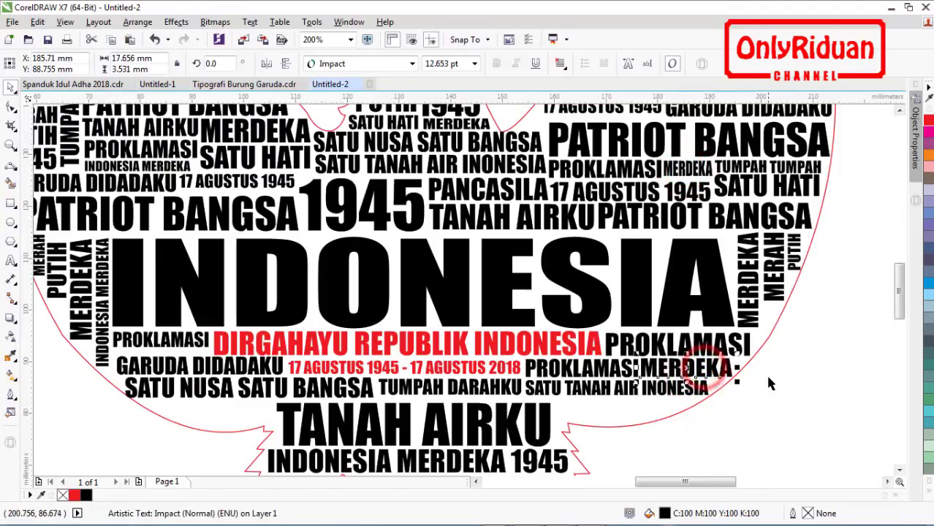
# Step: Place copies of the black 17 AGUSTUS 1945 text on both sides of TANAH AIRKU, inside the red outline
pyautogui.moveTo(256, 183); pyautogui.dragTo(621, 408)
pyautogui.rightClick(233, 408)
pyautogui.rightClick(621, 408)
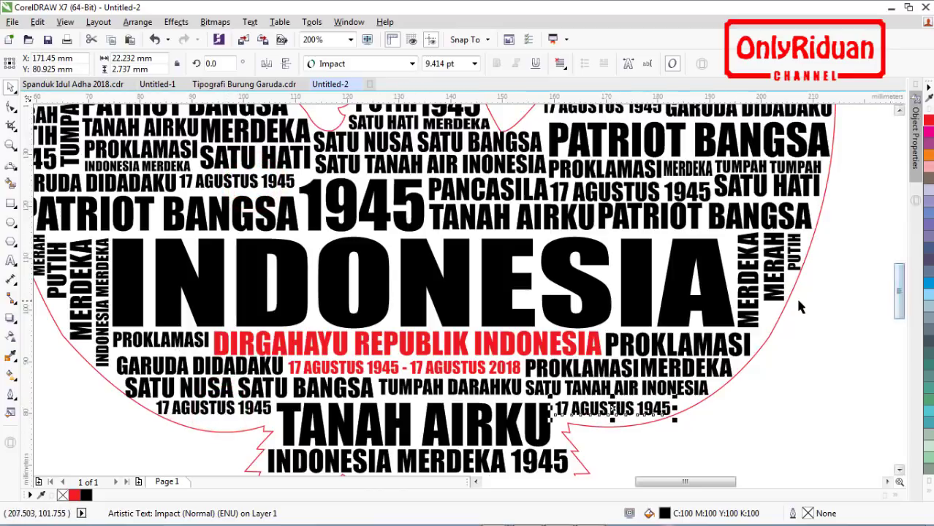
# Step: Copy the vertical MERAH below the left 17 AGUSTUS 1945, set its rotation to 0 and size it to about 6.7 mm wide
pyautogui.moveTo(900, 293); pyautogui.dragTo(900, 313)
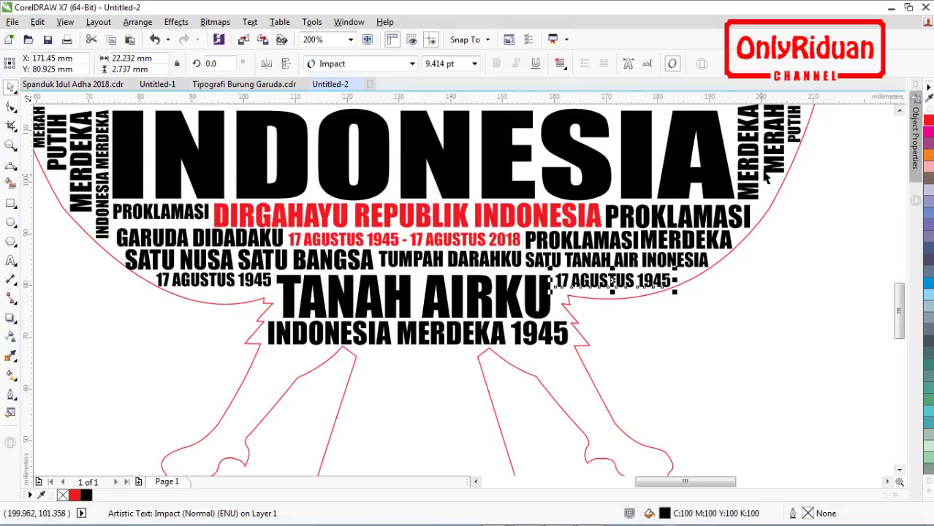
pyautogui.moveTo(774, 155); pyautogui.dragTo(206, 293)
pyautogui.rightClick(139, 361)
pyautogui.doubleClick(228, 62)
pyautogui.write('0')
pyautogui.press('Return')
pyautogui.scroll(2, 207, 293)
pyautogui.moveTo(272, 318); pyautogui.dragTo(283, 321)
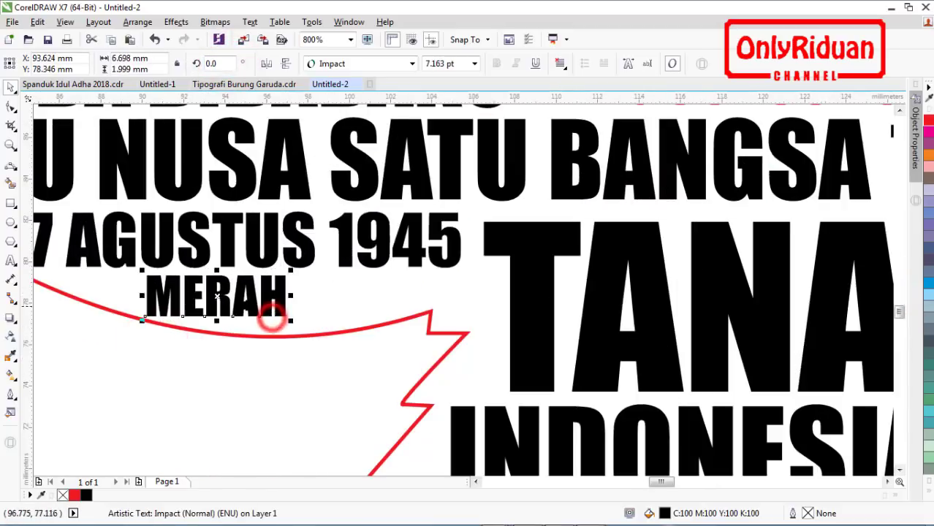
# Step: Duplicate the small horizontal MERAH directly to its right and shrink the copy to about 5.5 mm wide
pyautogui.moveTo(239, 296); pyautogui.dragTo(373, 293)
pyautogui.rightClick(373, 294)
pyautogui.moveTo(425, 318); pyautogui.dragTo(401, 311)
pyautogui.moveTo(350, 292); pyautogui.dragTo(364, 296)
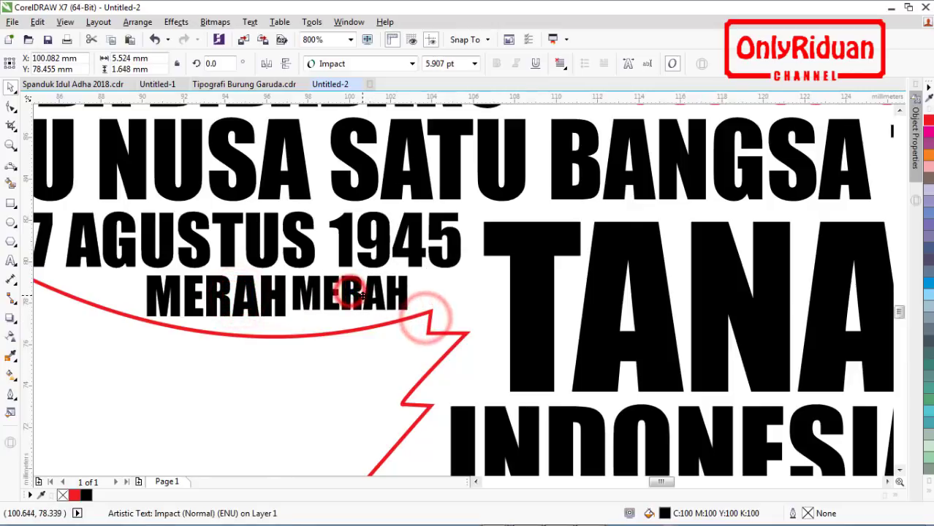
# Step: Replace the text of the duplicated MERAH with PUTIH
pyautogui.click(11, 261)
pyautogui.press('BackSpace')
pyautogui.press('BackSpace')
pyautogui.press('BackSpace')
pyautogui.press('BackSpace')
pyautogui.press('BackSpace')
pyautogui.write('PUTIH')
pyautogui.click(10, 87)
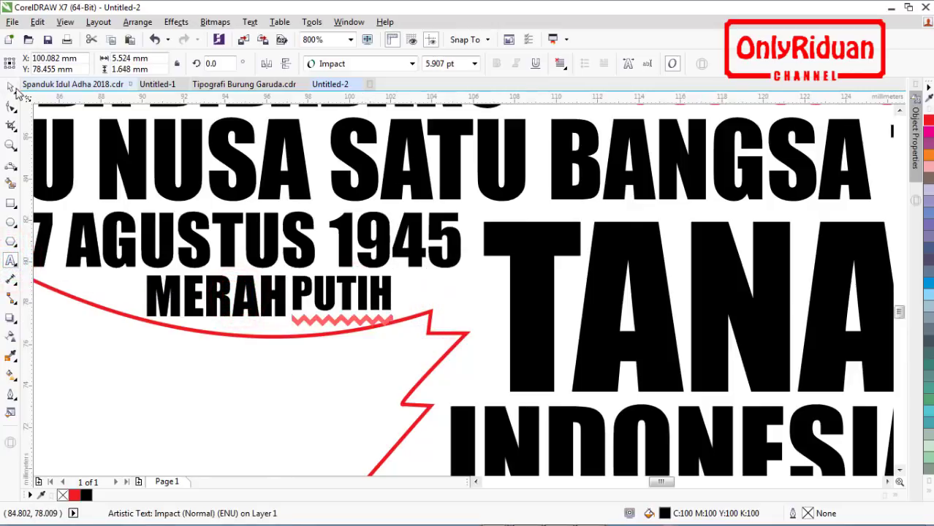
# Step: Nudge the 17 AGUSTUS 1945 text to the right of TANAH AIRKU up by 0.3 mm
pyautogui.press('F3')
pyautogui.click(743, 286)
pyautogui.press('Up')
pyautogui.press('Up')
pyautogui.press('Up')
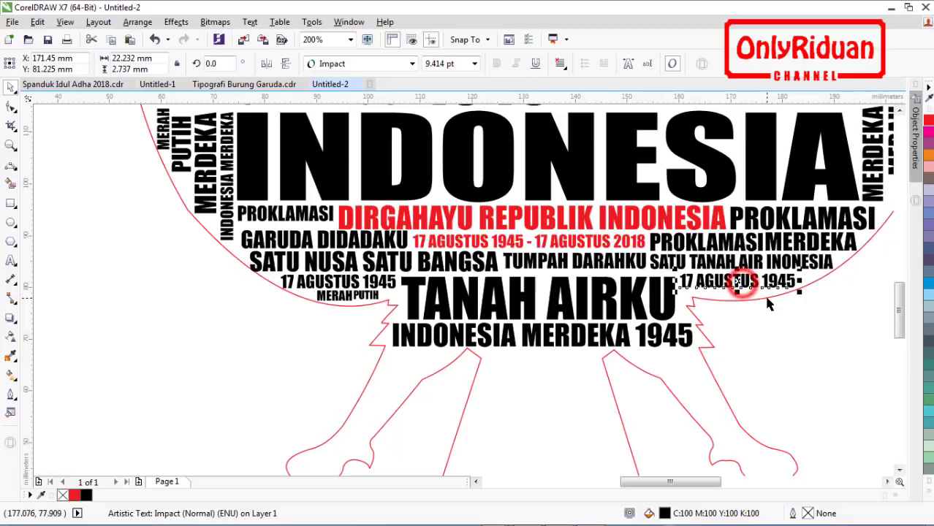
# Step: Nudge TANAH AIRKU slightly upward and move INDONESIA MERDEKA 1945 up by 0.5 mm to tighten the row spacing
pyautogui.click(613, 302)
pyautogui.press('Up')
pyautogui.press('Up')
pyautogui.press('Up')
pyautogui.click(623, 334)
pyautogui.press('Up')
pyautogui.press('Up')
pyautogui.press('Up')
pyautogui.press('Up')
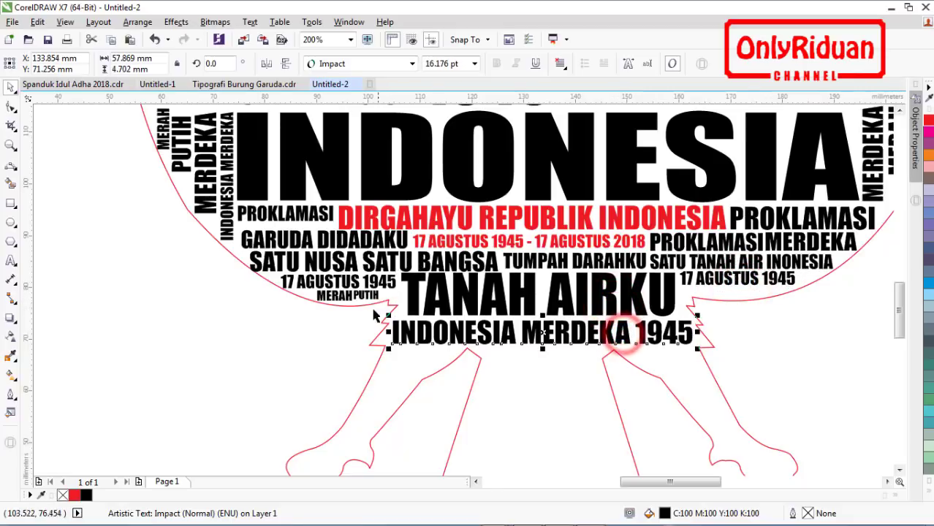
# Step: Copy the small MERAH and PUTIH pair together to just below the right 17 AGUSTUS 1945
pyautogui.click(346, 296)
pyautogui.keyDown('shift'); pyautogui.click(375, 296); pyautogui.keyUp('shift')
pyautogui.moveTo(349, 295); pyautogui.dragTo(560, 312)
pyautogui.moveTo(420, 308); pyautogui.dragTo(737, 295)
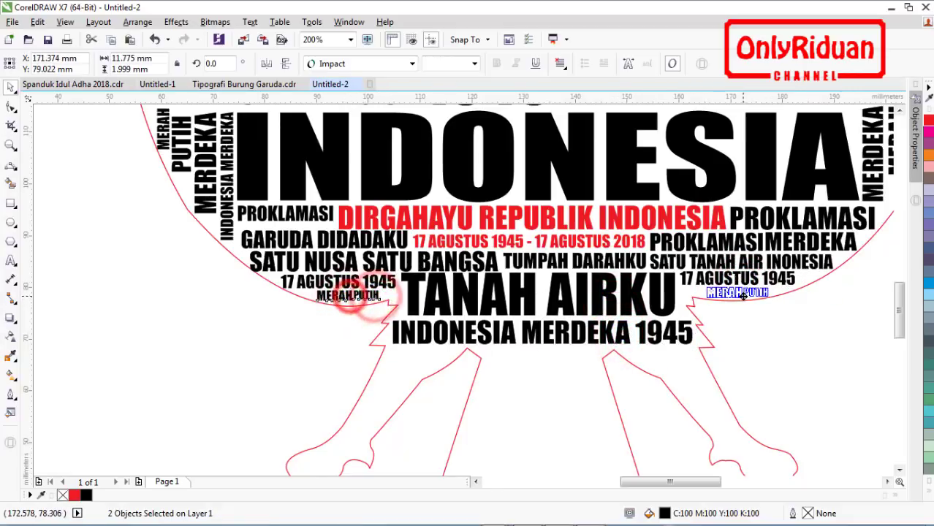
pyautogui.click(754, 330)
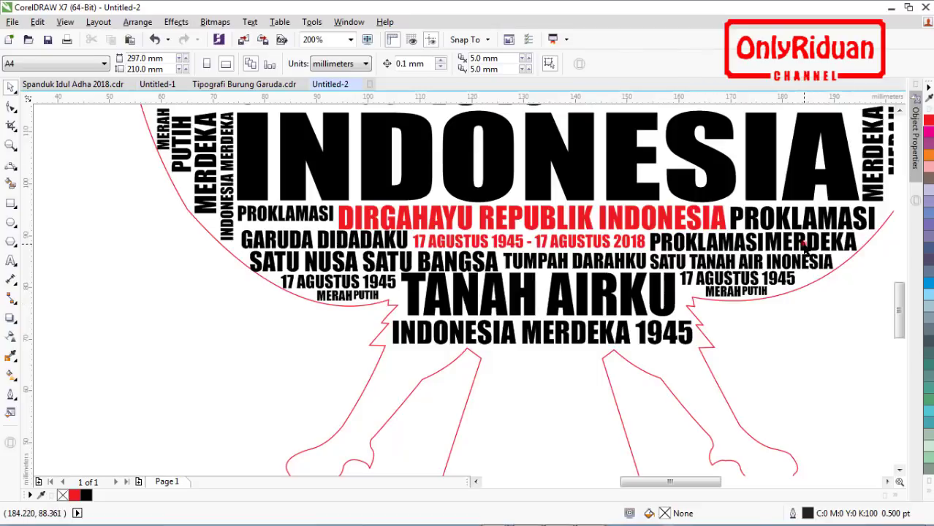
# Step: Copy MERDEKA to the top of the left leg outline and shrink it to about 11.6 mm wide
pyautogui.moveTo(804, 249); pyautogui.dragTo(431, 364)
pyautogui.scroll(1, 433, 365)
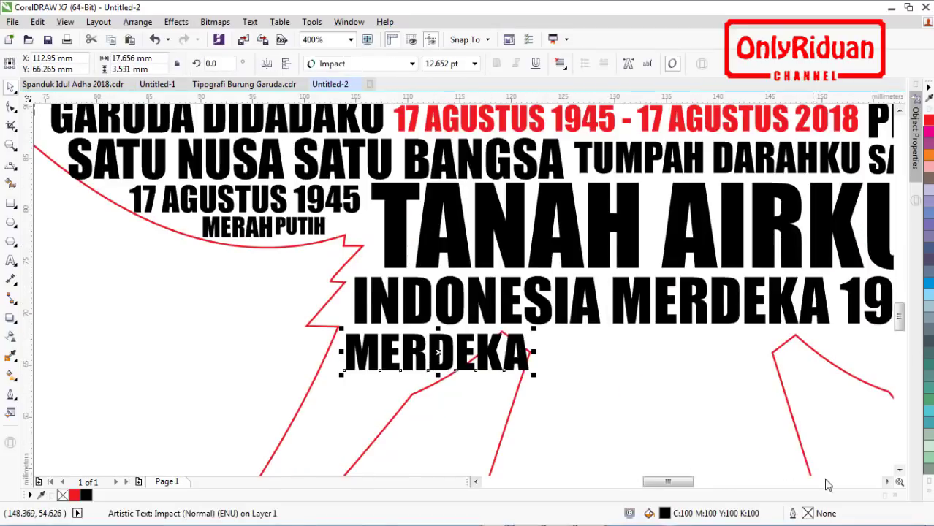
pyautogui.click(898, 472)
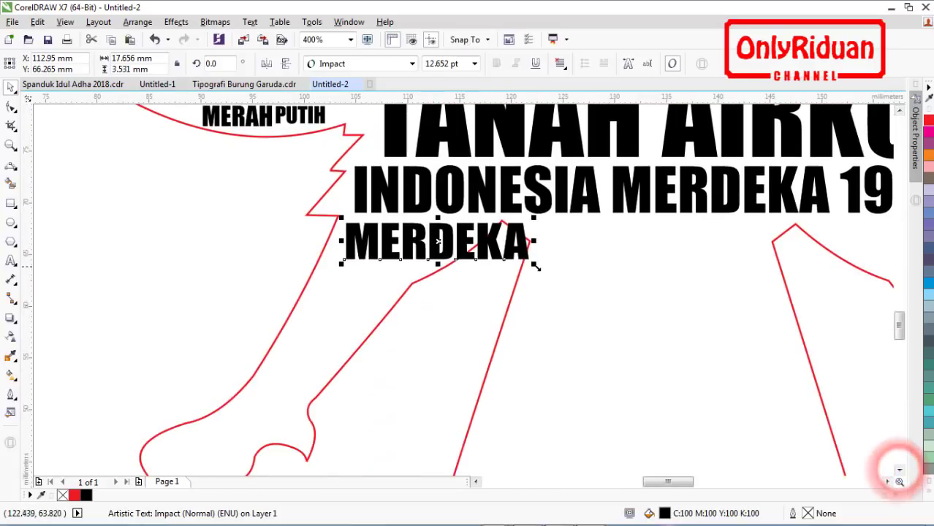
pyautogui.moveTo(534, 265); pyautogui.dragTo(462, 297)
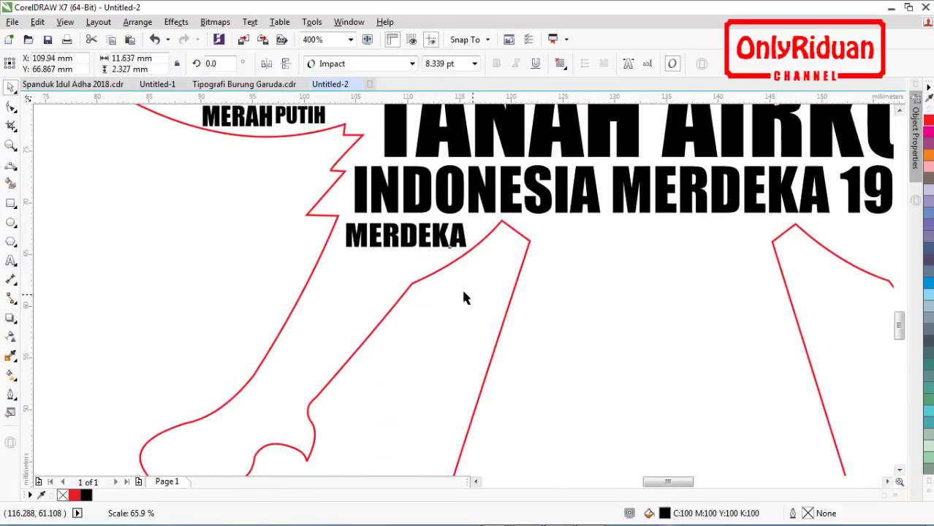
# Step: Fill the left leg downward with six more MERDEKA copies, narrowing them to about 7.1 mm to follow the outline
pyautogui.moveTo(407, 235); pyautogui.dragTo(389, 257)
pyautogui.rightClick(389, 256)
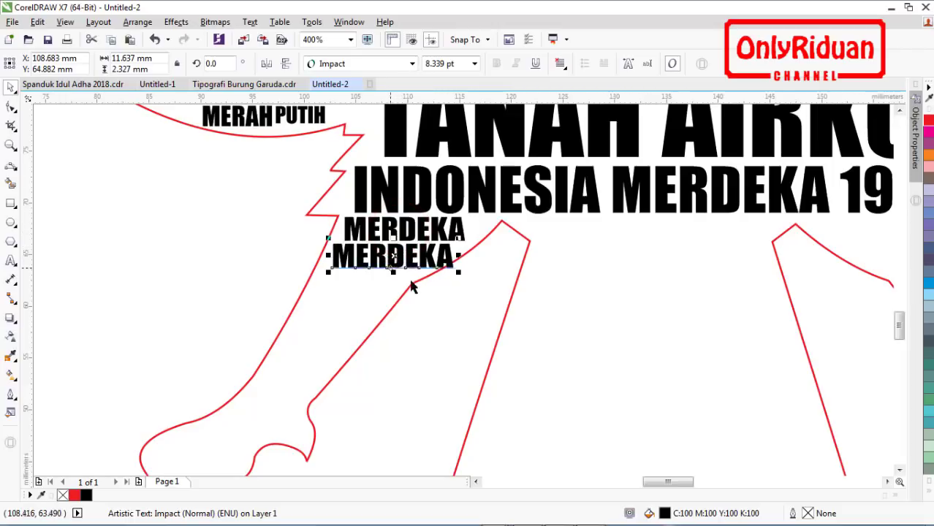
pyautogui.moveTo(457, 274); pyautogui.dragTo(444, 271)
pyautogui.moveTo(394, 255); pyautogui.dragTo(383, 276)
pyautogui.rightClick(383, 276)
pyautogui.moveTo(433, 292); pyautogui.dragTo(366, 299)
pyautogui.rightClick(366, 299)
pyautogui.moveTo(351, 296); pyautogui.dragTo(376, 336)
pyautogui.rightClick(342, 319)
pyautogui.moveTo(344, 320); pyautogui.dragTo(351, 379)
pyautogui.rightClick(328, 335)
pyautogui.rightClick(315, 363)
pyautogui.scroll(-1, 353, 385)
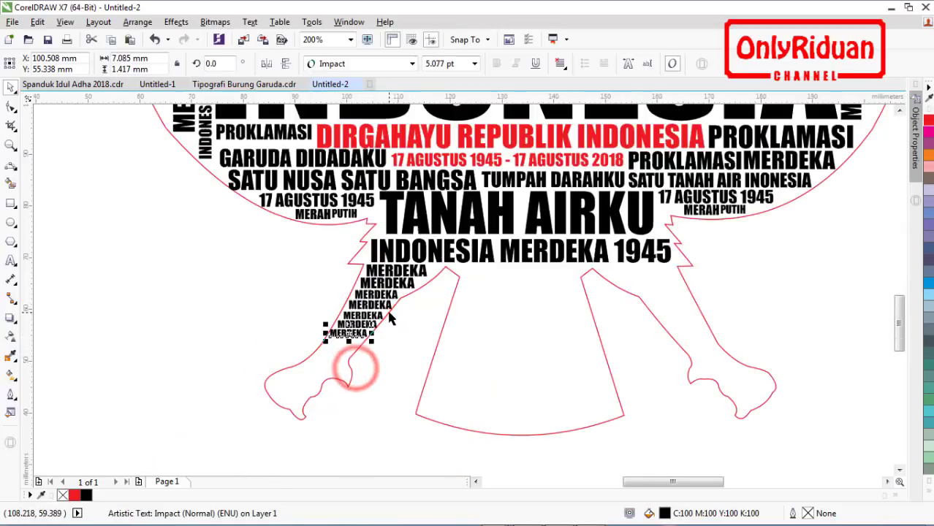
# Step: Copy MERDEKA texts of decreasing size from the left leg into a stack of six down the right leg
pyautogui.moveTo(402, 272); pyautogui.dragTo(668, 289)
pyautogui.rightClick(646, 273)
pyautogui.rightClick(668, 289)
pyautogui.moveTo(387, 295); pyautogui.dragTo(677, 300)
pyautogui.rightClick(677, 300)
pyautogui.moveTo(365, 319); pyautogui.dragTo(688, 326)
pyautogui.moveTo(361, 336); pyautogui.dragTo(703, 337)
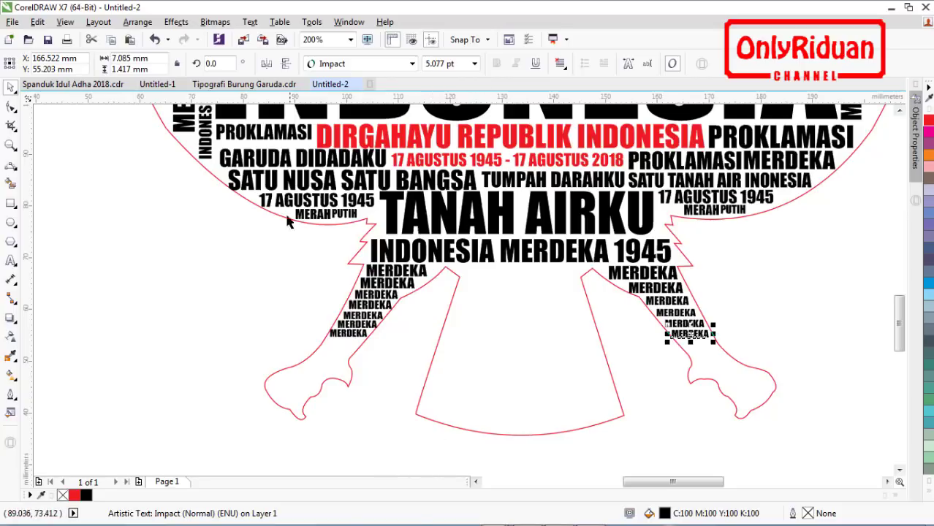
# Step: Copy GARUDA DIDADAKU to the top of the tail between the legs and shrink it to about 22 mm wide
pyautogui.moveTo(271, 164); pyautogui.dragTo(511, 273)
pyautogui.rightClick(511, 273)
pyautogui.moveTo(633, 292); pyautogui.dragTo(586, 313)
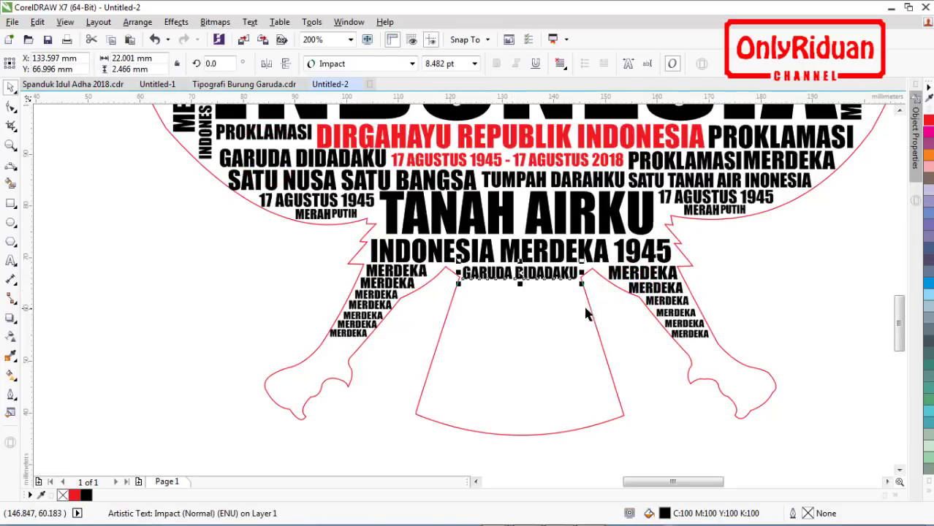
# Step: Copy 17 AGUSTUS 1945 below GARUDA DIDADAKU in the tail and enlarge it to about 23.7 mm wide
pyautogui.moveTo(317, 201); pyautogui.dragTo(516, 291)
pyautogui.rightClick(516, 292)
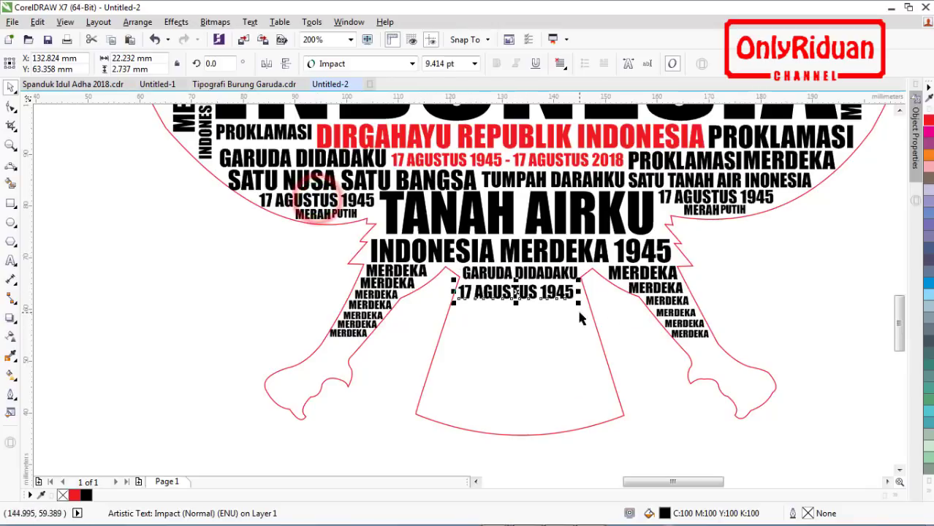
pyautogui.moveTo(577, 303); pyautogui.dragTo(581, 307)
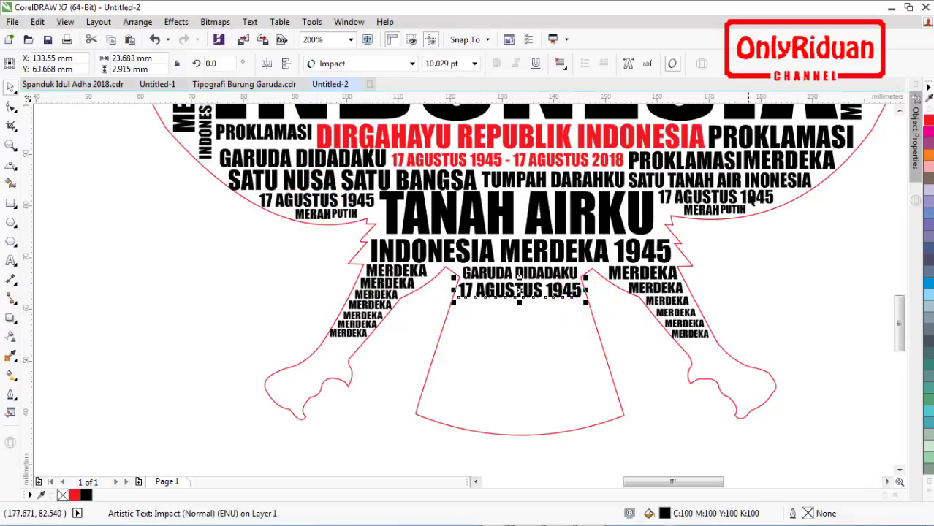
# Step: Copy SATU TANAH AIR INONESIA below the tail's date and correct the spelling to INDONESIA in both the copy and the original
pyautogui.moveTo(695, 181); pyautogui.dragTo(522, 312)
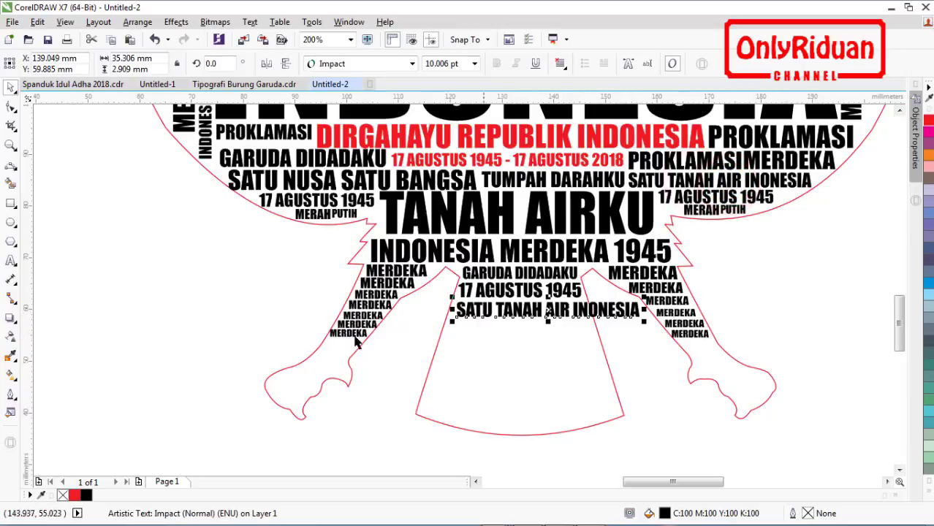
pyautogui.click(10, 259)
pyautogui.write('D')
pyautogui.click(766, 181)
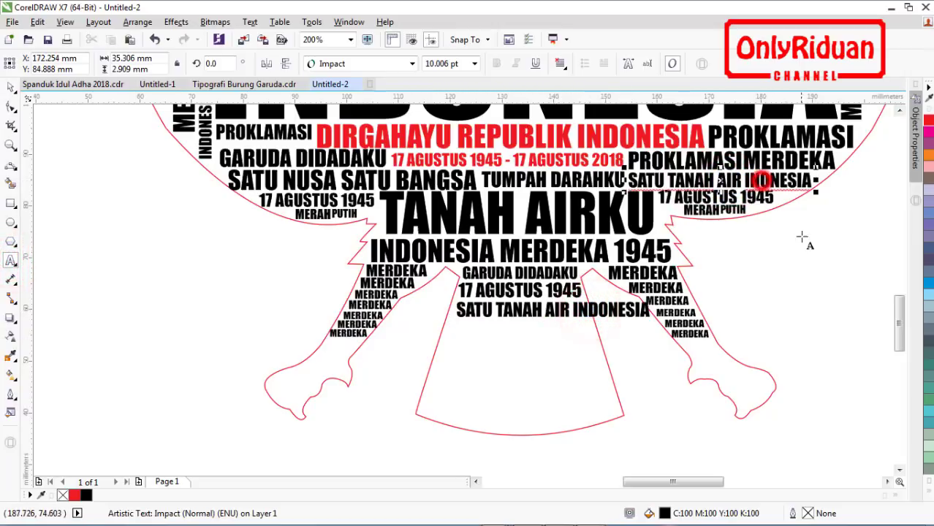
pyautogui.write('D')
pyautogui.moveTo(826, 192); pyautogui.dragTo(823, 210)
# Step: Shrink the tail's SATU TANAH AIR INDONESIA to about 25.3 mm wide and add INDONESIA MERDEKA 1945 beneath it at about 27.2 mm
pyautogui.click(628, 309)
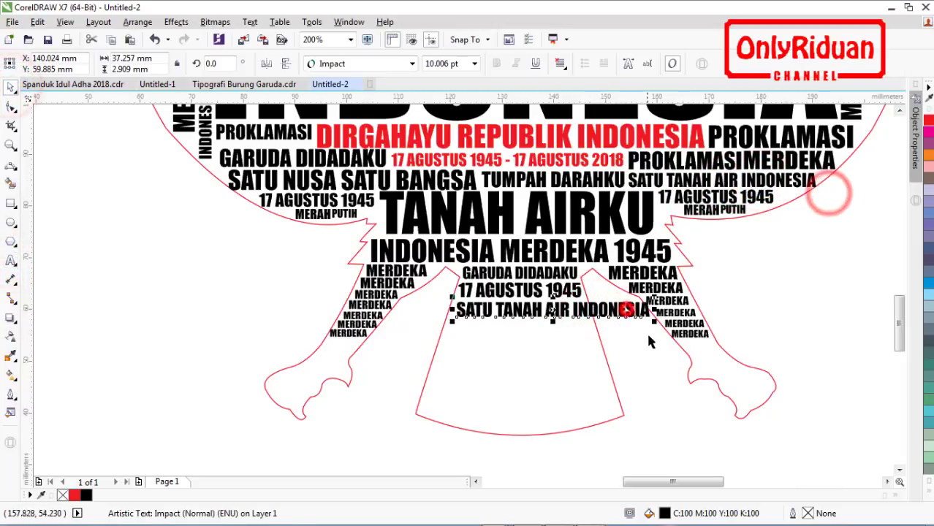
pyautogui.moveTo(656, 323); pyautogui.dragTo(595, 358)
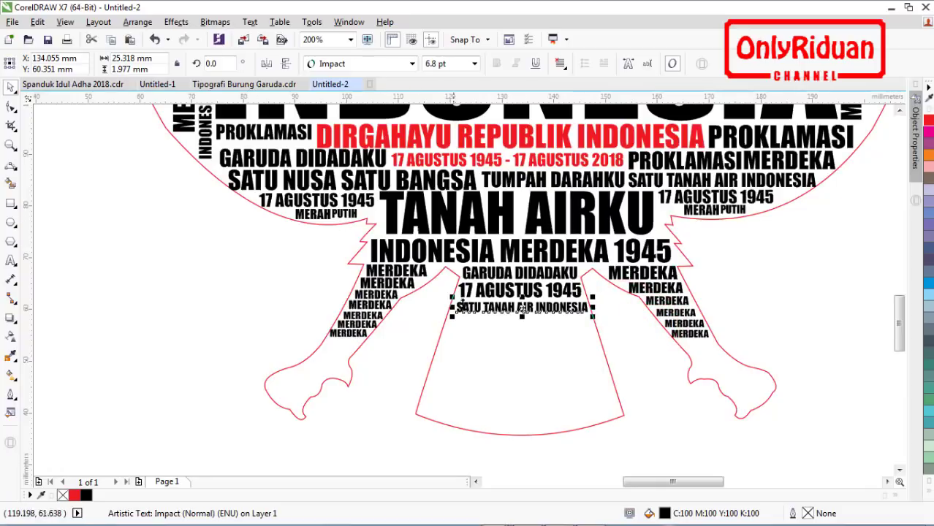
pyautogui.moveTo(518, 251); pyautogui.dragTo(596, 327)
pyautogui.rightClick(596, 327)
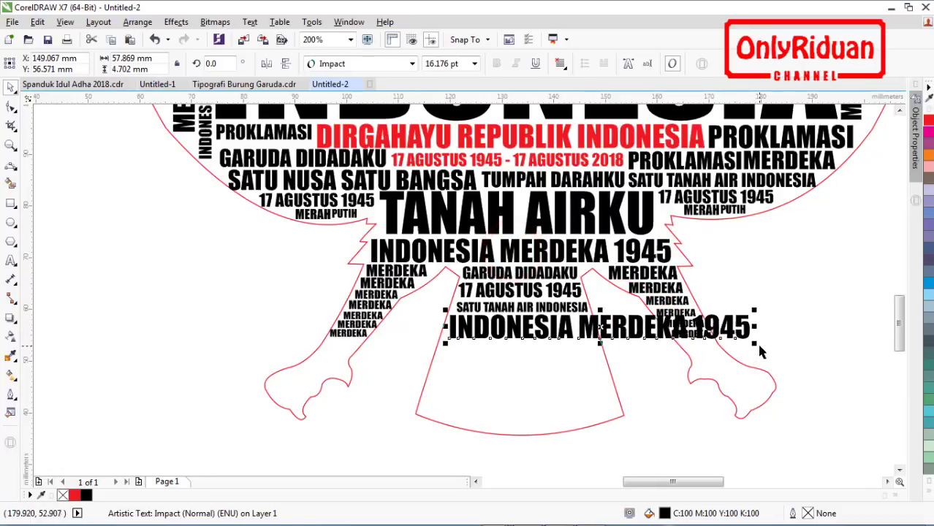
pyautogui.moveTo(754, 343); pyautogui.dragTo(596, 371)
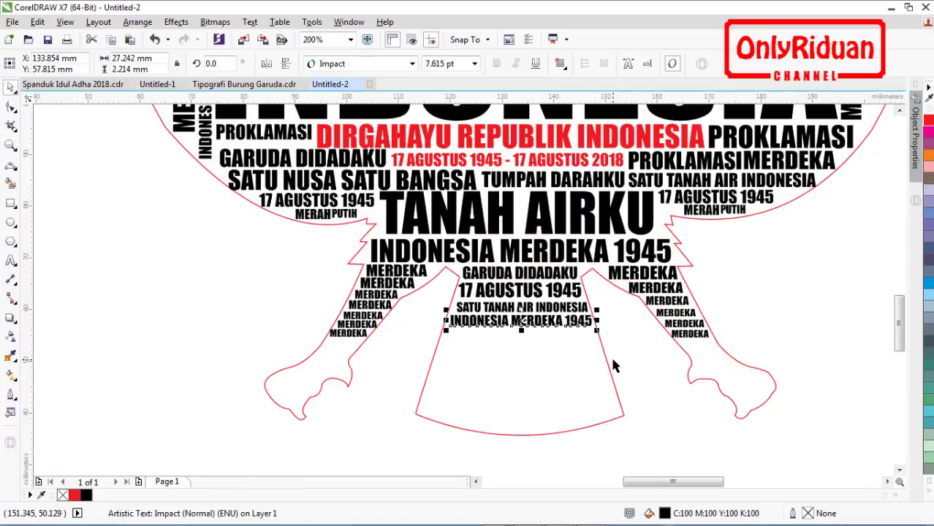
# Step: Copy the large 1945 into the tail beneath INDONESIA MERDEKA 1945
pyautogui.click(900, 111)
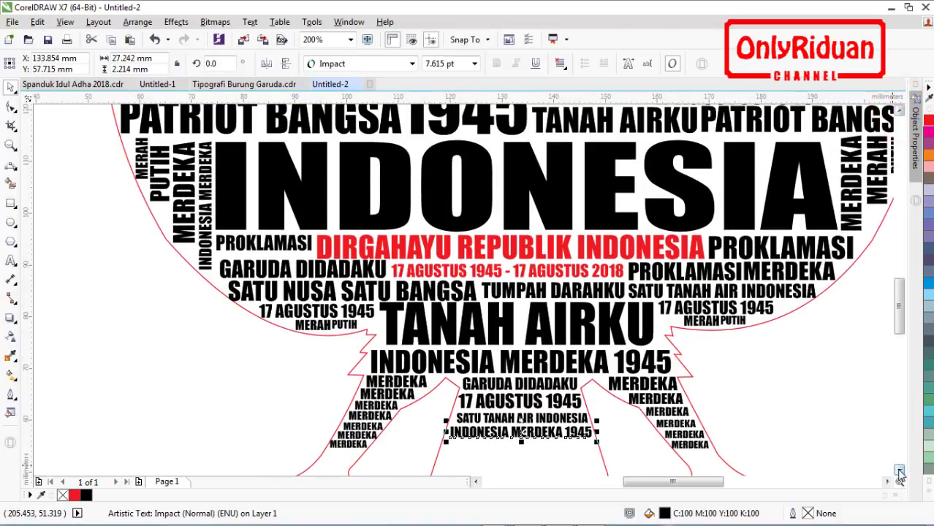
pyautogui.moveTo(484, 125); pyautogui.dragTo(535, 451)
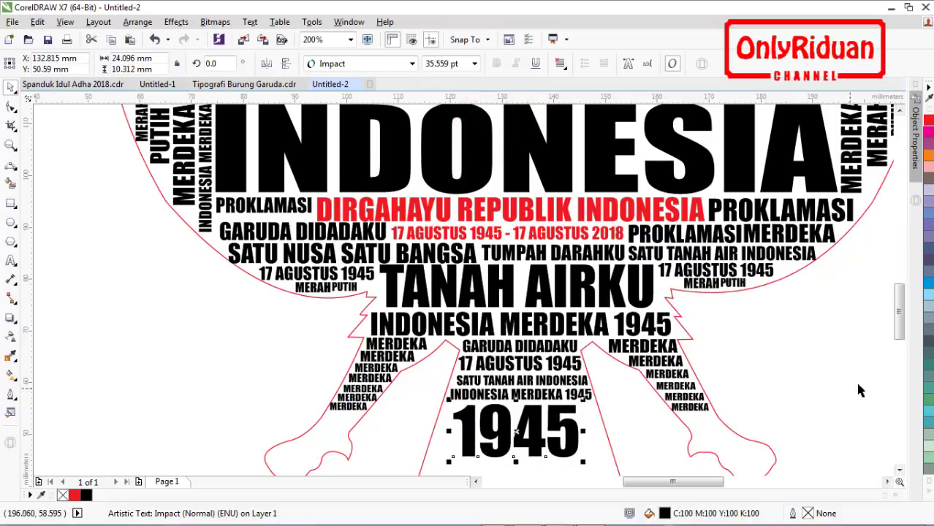
# Step: Shrink the tail's large 1945 to about 18 mm wide and change its text to 17
pyautogui.moveTo(899, 298); pyautogui.dragTo(898, 324)
pyautogui.moveTo(585, 286); pyautogui.dragTo(567, 281)
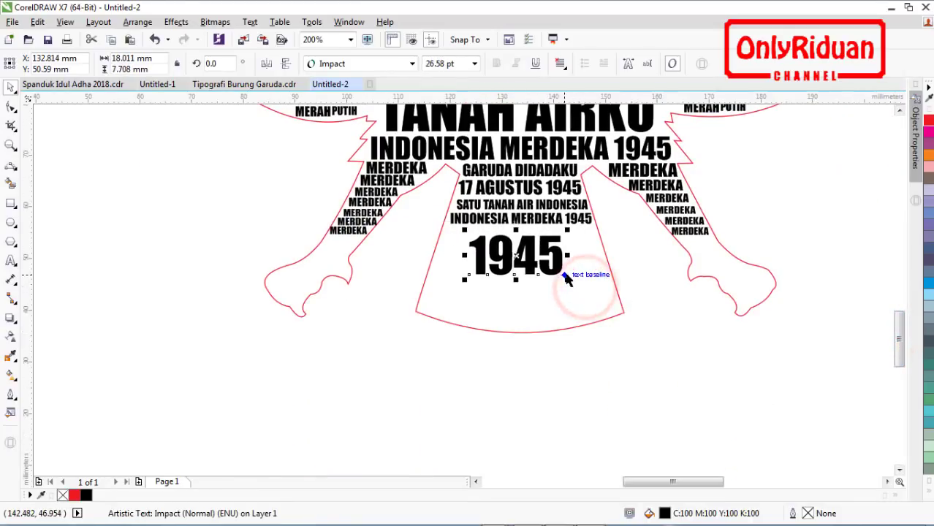
pyautogui.click(11, 261)
pyautogui.press('BackSpace')
pyautogui.press('BackSpace')
pyautogui.press('BackSpace')
pyautogui.write('7')
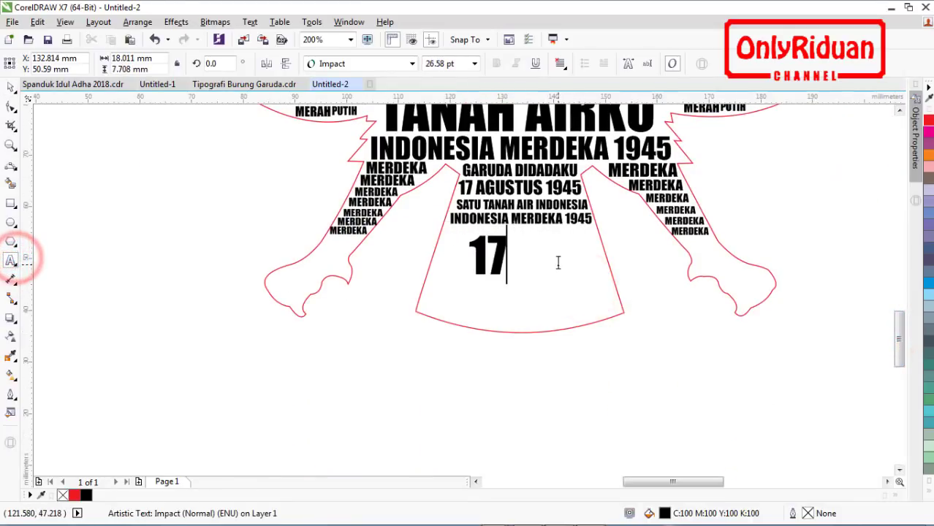
# Step: Copy 17 just below itself, change the copy's text to AGUSTUS and shrink it to about 23.1 mm wide
pyautogui.click(11, 87)
pyautogui.moveTo(485, 255); pyautogui.dragTo(515, 295)
pyautogui.click(11, 261)
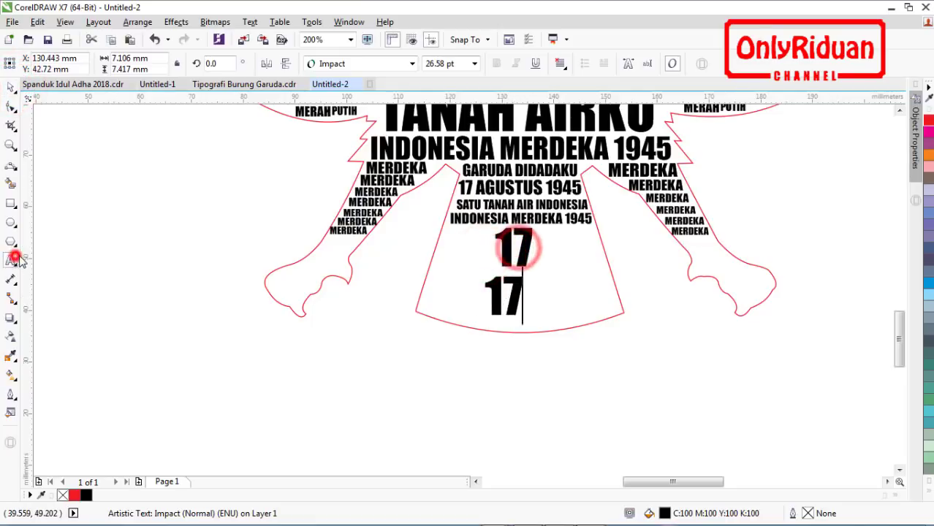
pyautogui.press('BackSpace')
pyautogui.press('BackSpace')
pyautogui.write('AGUSTUS')
pyautogui.click(10, 87)
pyautogui.moveTo(662, 320); pyautogui.dragTo(605, 304)
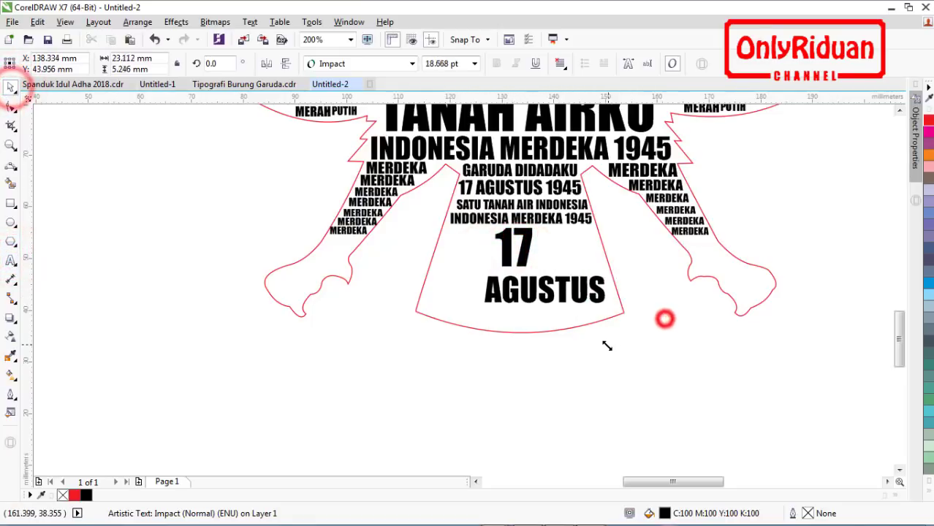
# Step: Enlarge AGUSTUS to span the tail beneath 17 and copy 17 below it
pyautogui.click(508, 293)
pyautogui.moveTo(514, 293); pyautogui.dragTo(466, 286)
pyautogui.moveTo(556, 302); pyautogui.dragTo(613, 313)
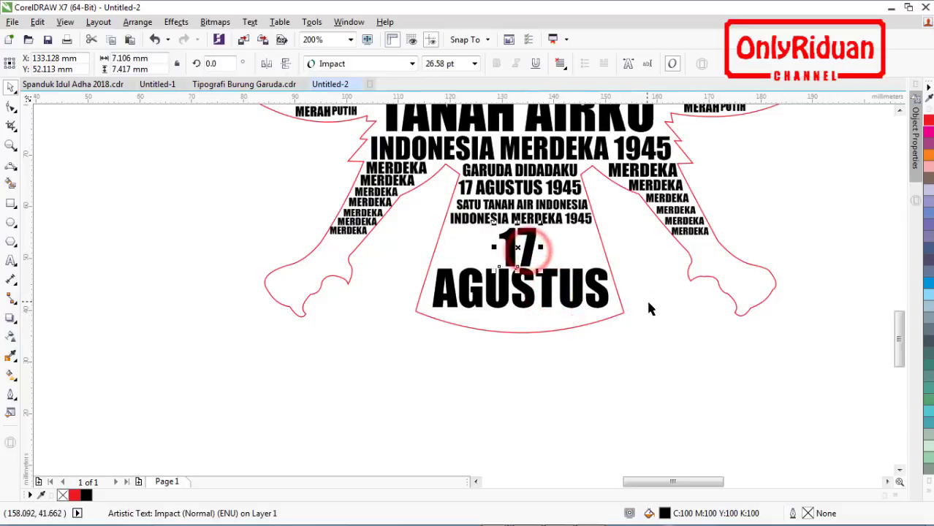
pyautogui.click(642, 146)
pyautogui.moveTo(522, 247); pyautogui.dragTo(525, 333)
pyautogui.rightClick(524, 333)
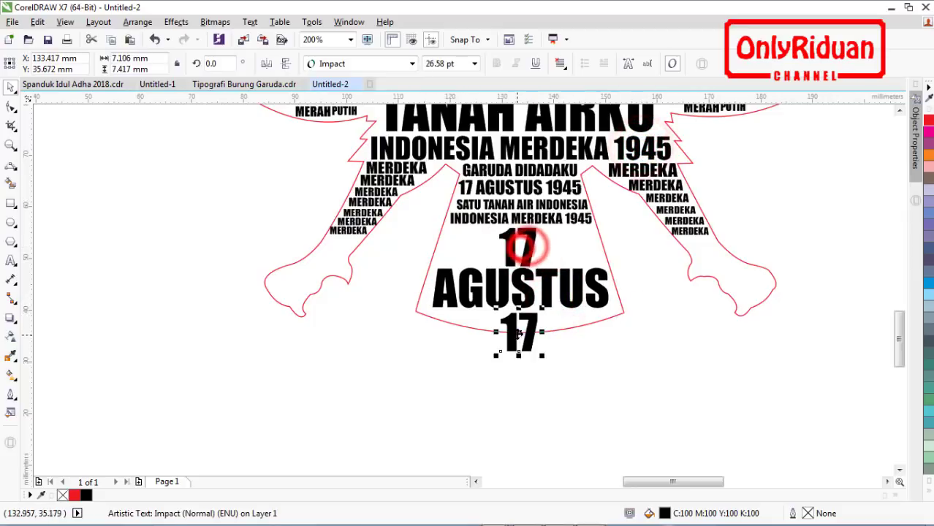
# Step: Delete the tail's INDONESIA MERDEKA 1945 and move 17 and AGUSTUS up to close the gap
pyautogui.click(539, 221)
pyautogui.press('Delete')
pyautogui.click(533, 241)
pyautogui.press('Up')
pyautogui.press('Up')
pyautogui.press('Up')
pyautogui.press('Up')
pyautogui.press('Up')
pyautogui.press('Up')
pyautogui.press('Up')
pyautogui.press('Up')
pyautogui.press('Up')
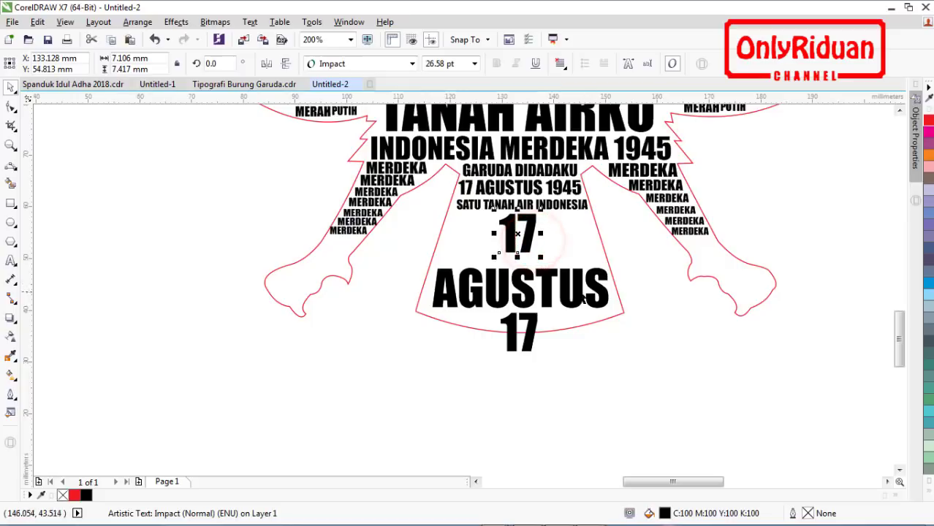
pyautogui.click(564, 286)
pyautogui.press('Up')
pyautogui.press('Up')
pyautogui.press('Up')
# Step: Change the 17 below AGUSTUS to 1945 and fit it inside the tail's lower edge at about 12.5 mm wide
pyautogui.click(532, 330)
pyautogui.click(11, 261)
pyautogui.press('BackSpace')
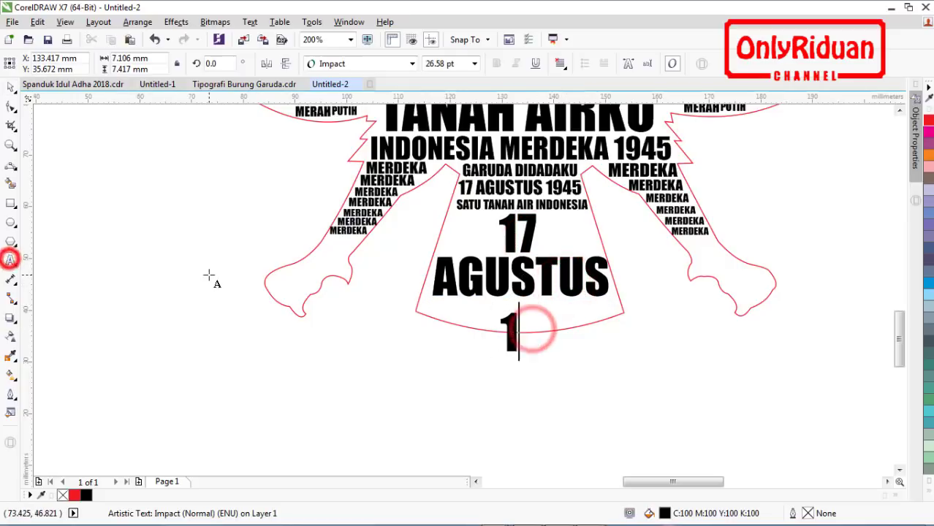
pyautogui.write('945')
pyautogui.click(12, 85)
pyautogui.moveTo(560, 334); pyautogui.dragTo(535, 353)
pyautogui.moveTo(511, 319); pyautogui.dragTo(518, 312)
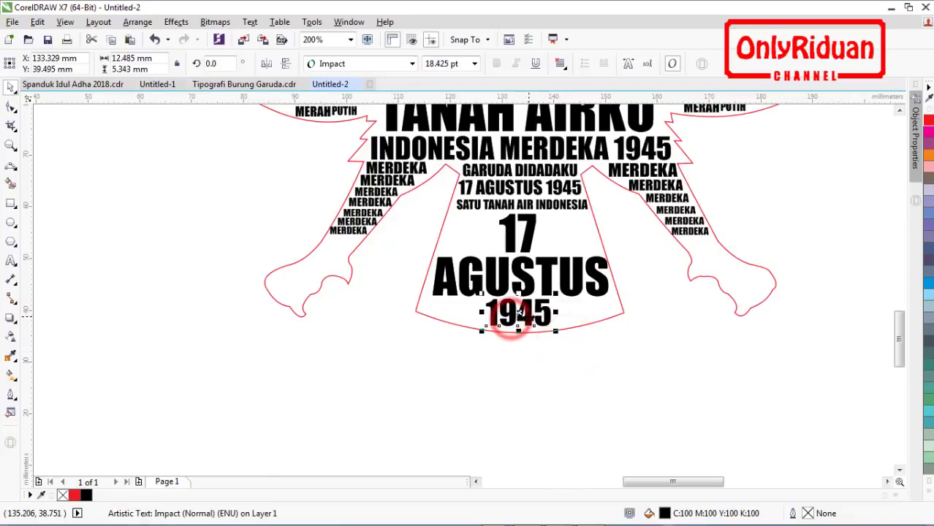
# Step: Copy two sizes of MERDEKA from the right leg to both sides of the tail's lower 1945
pyautogui.moveTo(653, 184); pyautogui.dragTo(455, 305)
pyautogui.rightClick(587, 304)
pyautogui.rightClick(455, 305)
pyautogui.moveTo(695, 232); pyautogui.dragTo(469, 318)
pyautogui.rightClick(575, 317)
pyautogui.rightClick(470, 318)
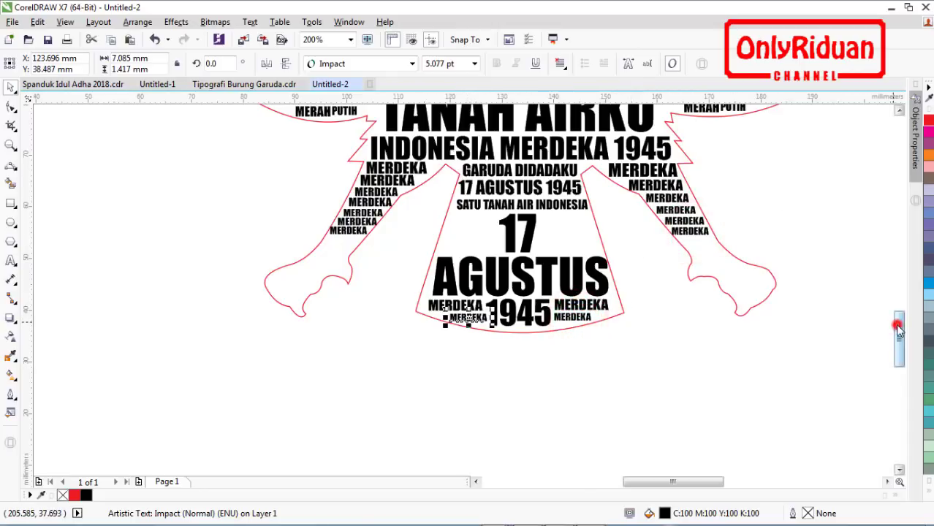
# Step: Place copies of MERAH and PUTIH on both sides of 17 in the tail
pyautogui.moveTo(897, 327); pyautogui.dragTo(898, 323)
pyautogui.moveTo(700, 128); pyautogui.dragTo(566, 261)
pyautogui.rightClick(563, 240)
pyautogui.rightClick(457, 257)
pyautogui.rightClick(567, 261)
# Step: Color the letters ONE in the large INDONESIA red
pyautogui.scroll(-2, 625, 291)
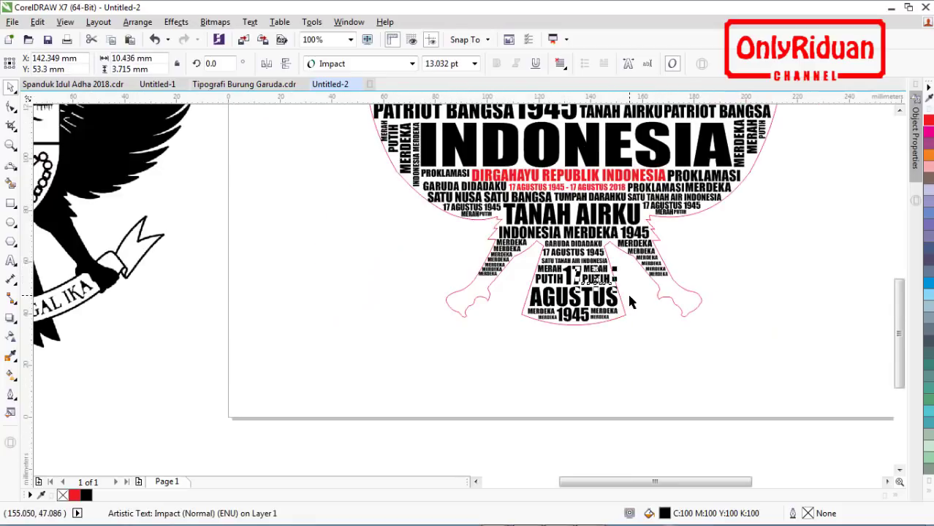
pyautogui.scroll(-1, 688, 345)
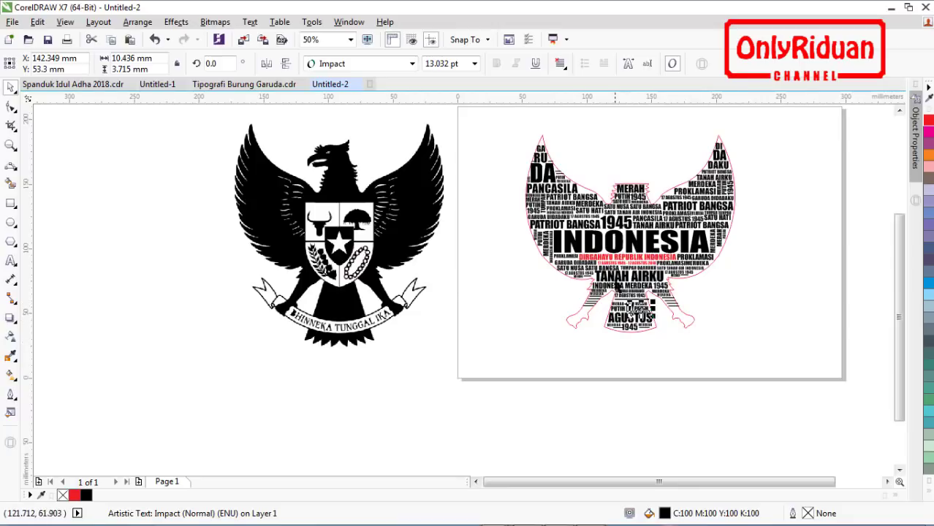
pyautogui.click(10, 260)
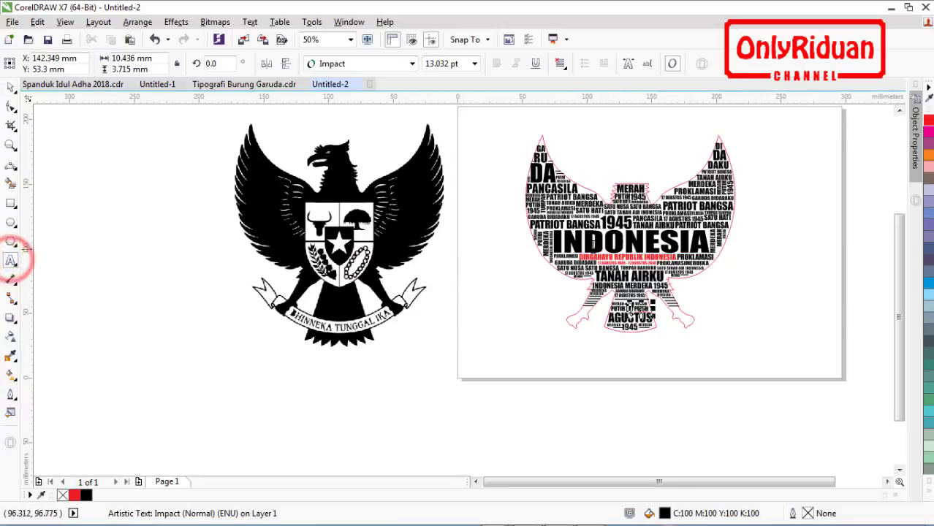
pyautogui.moveTo(606, 243); pyautogui.dragTo(660, 244)
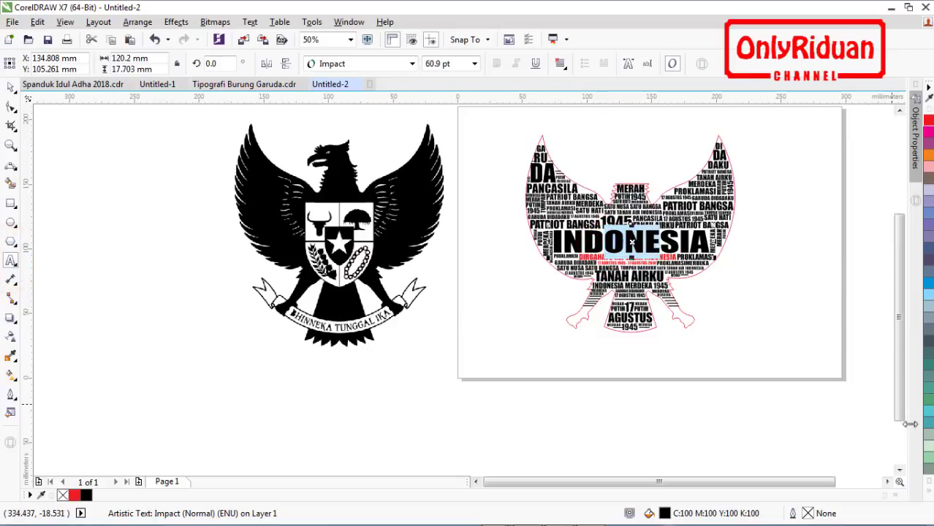
pyautogui.click(11, 87)
pyautogui.click(365, 343)
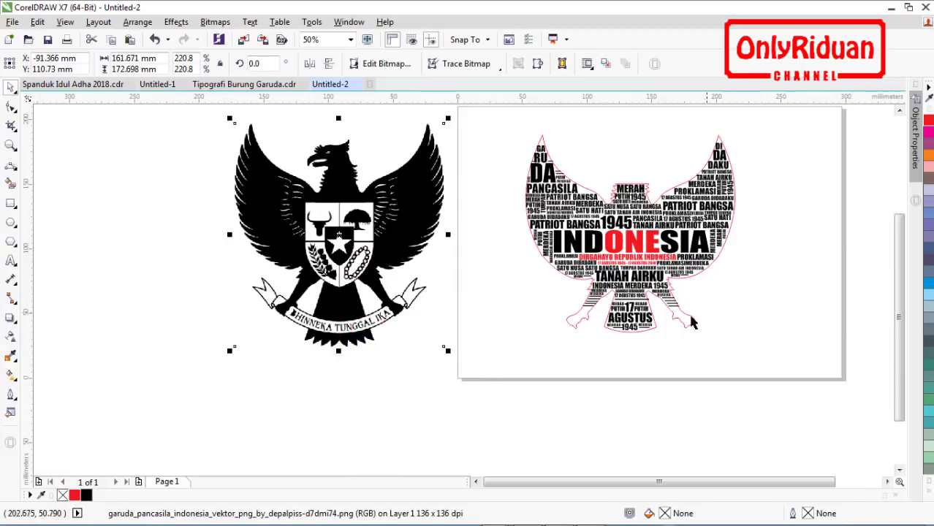
pyautogui.moveTo(683, 329); pyautogui.dragTo(465, 417)
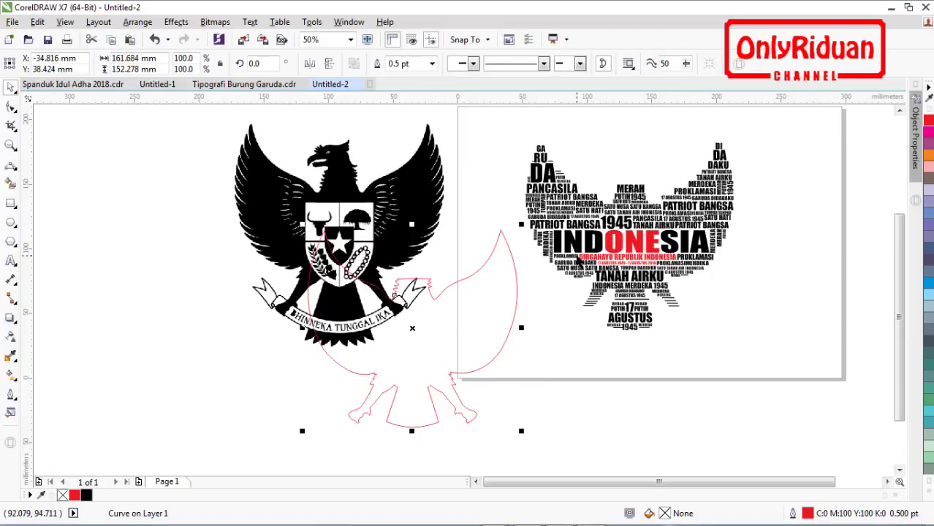
pyautogui.hotkey('ctrl', 'z')
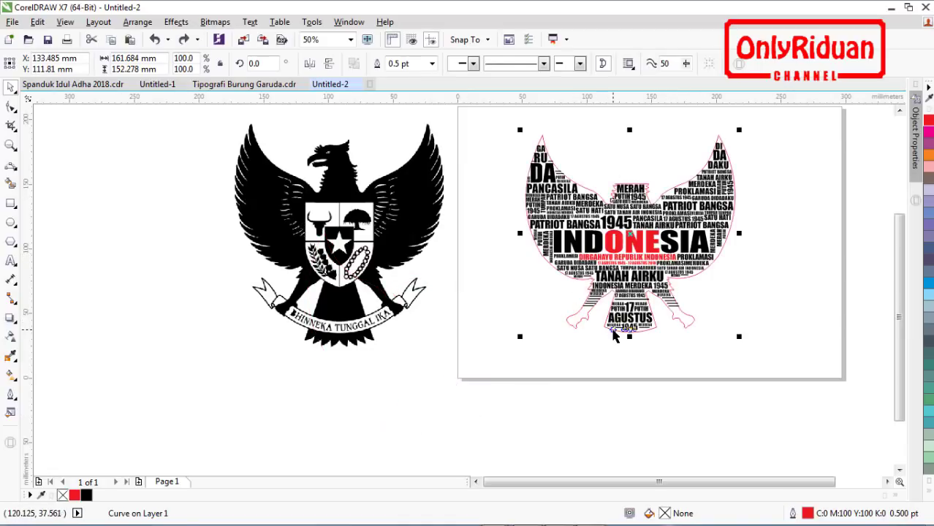
# Step: Copy the lowest MERDEKA in the left leg just beneath itself and fit it above the foot at about 6.65 mm wide
pyautogui.scroll(1, 614, 335)
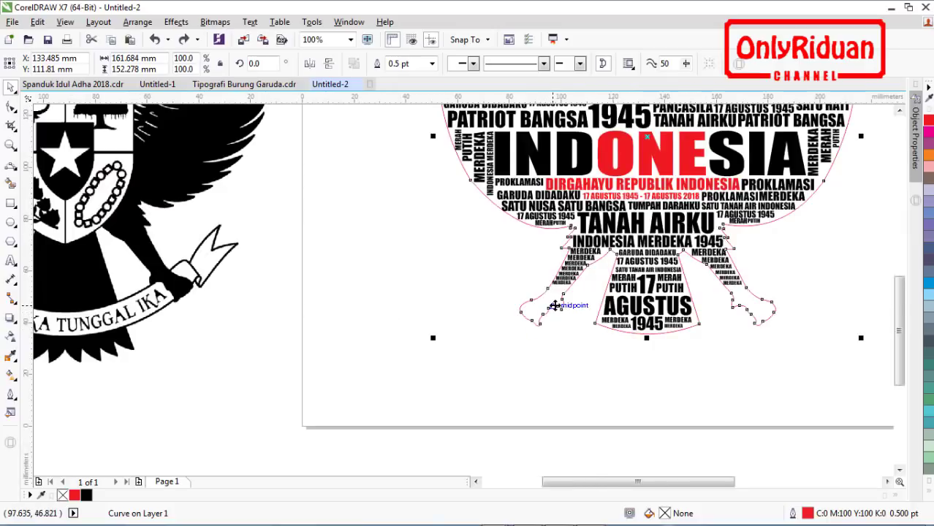
pyautogui.scroll(1, 555, 306)
pyautogui.scroll(1, 565, 333)
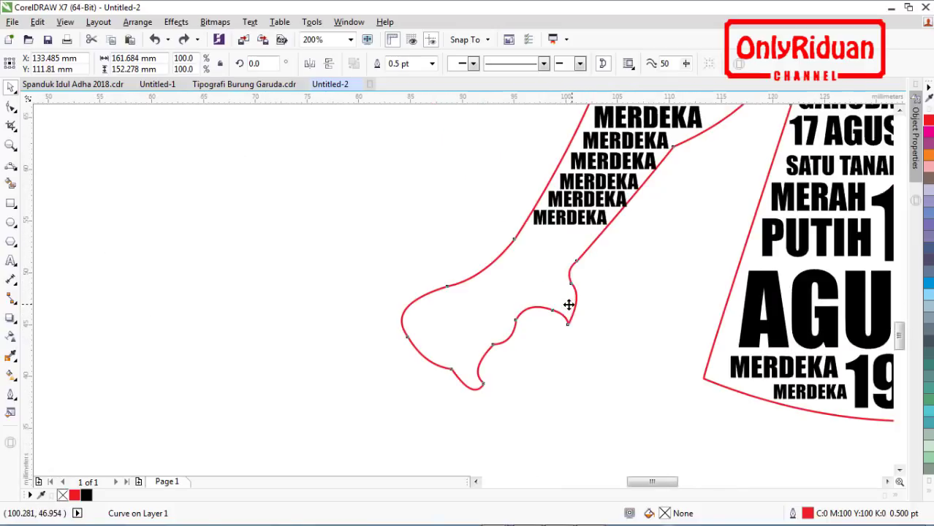
pyautogui.click(593, 349)
pyautogui.click(567, 219)
pyautogui.moveTo(567, 219); pyautogui.dragTo(598, 246)
pyautogui.rightClick(561, 237)
pyautogui.scroll(-1, 603, 254)
# Step: Copy the lowest MERDEKA in the right leg beneath itself and shrink the copy to about 6.65 mm wide
pyautogui.click(888, 482)
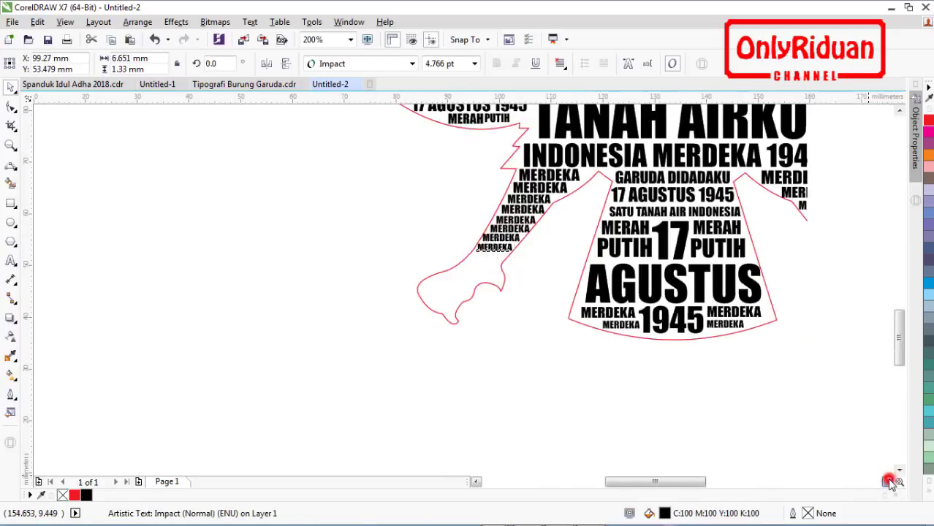
pyautogui.scroll(2, 582, 245)
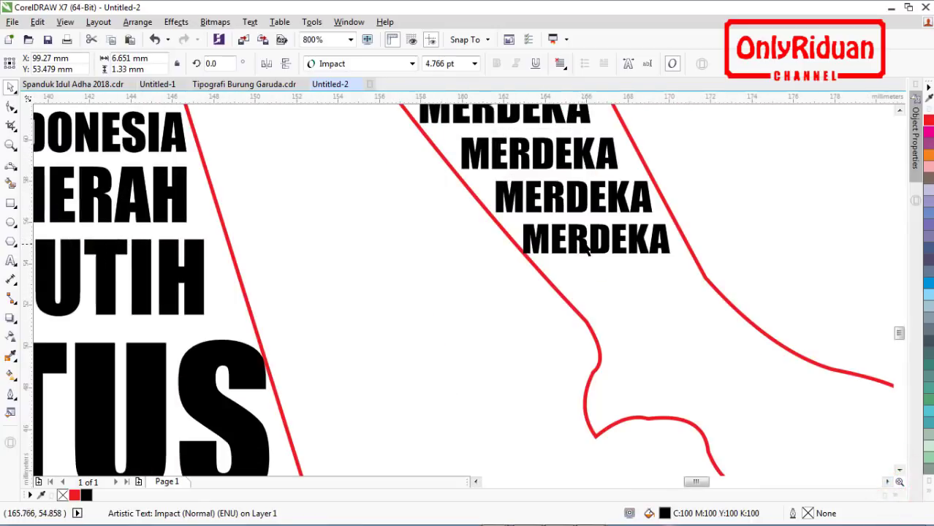
pyautogui.moveTo(584, 244); pyautogui.dragTo(630, 274)
pyautogui.rightClick(630, 274)
pyautogui.moveTo(707, 293); pyautogui.dragTo(698, 290)
# Step: Draw a nearly horizontal line across each ankle below the last MERDEKA, about 12.2 mm long on the left and 12.7 mm on the right
pyautogui.scroll(-2, 701, 290)
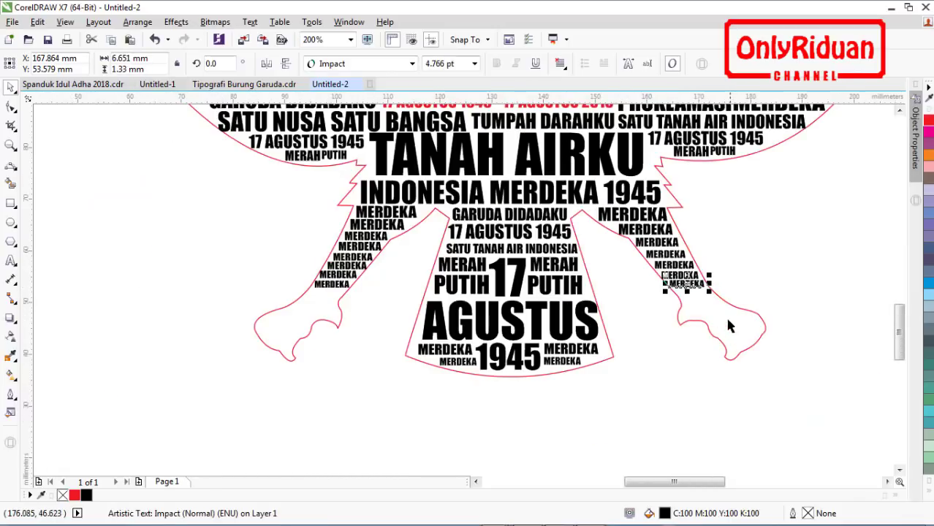
pyautogui.click(11, 168)
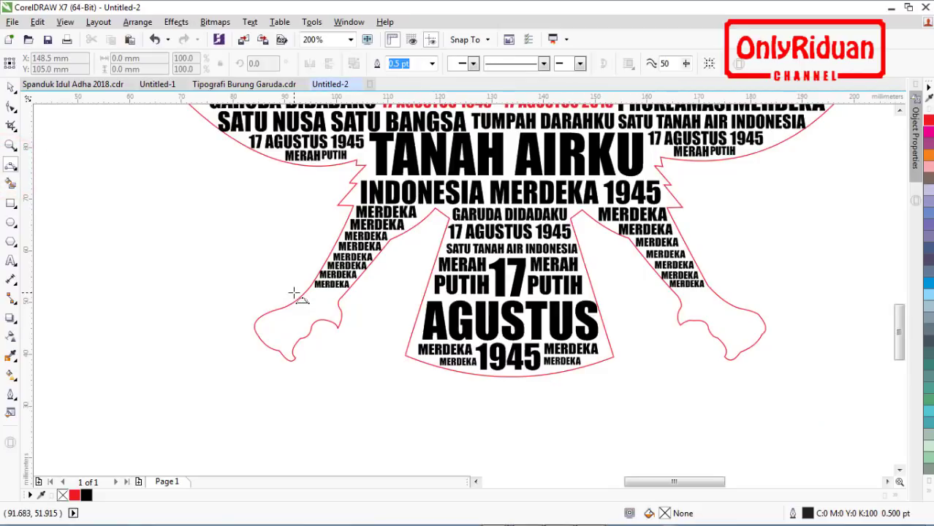
pyautogui.click(295, 292)
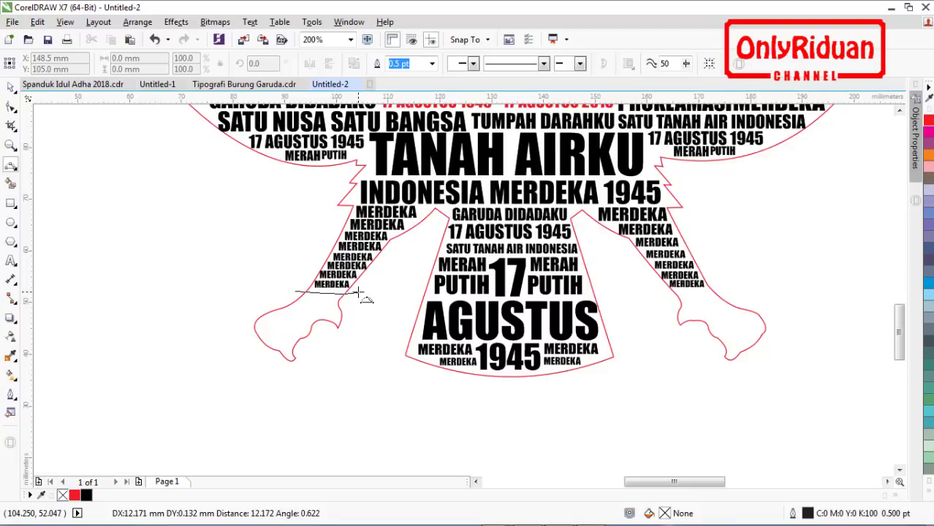
pyautogui.click(358, 293)
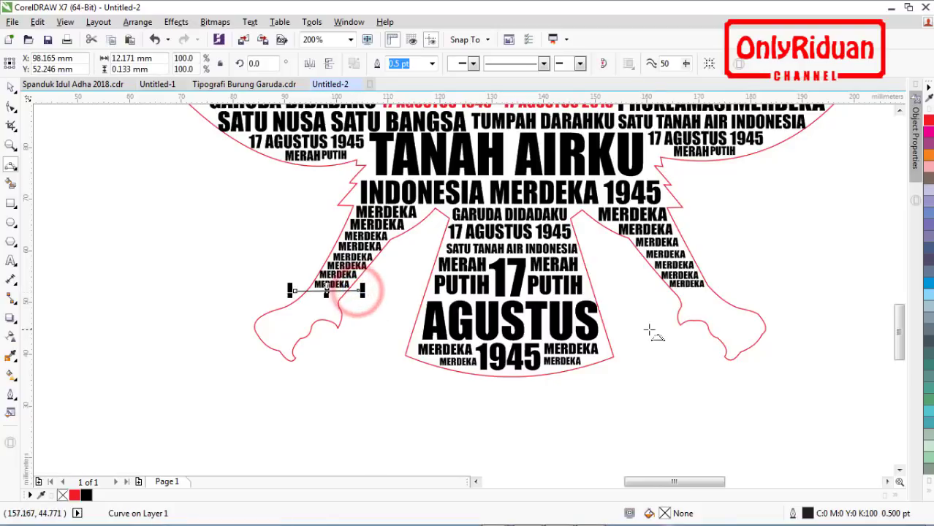
pyautogui.click(662, 294)
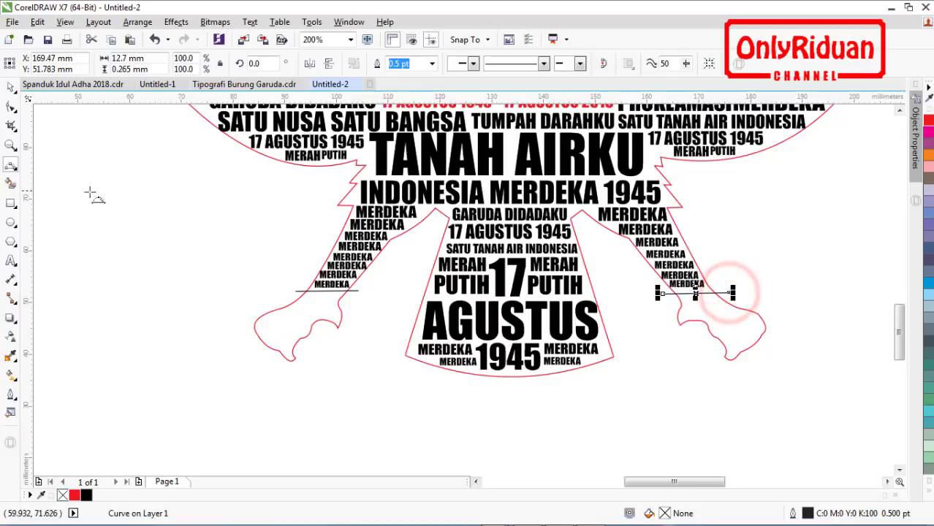
# Step: Fill both feet below the ankle lines with black using Smart Fill
pyautogui.click(11, 184)
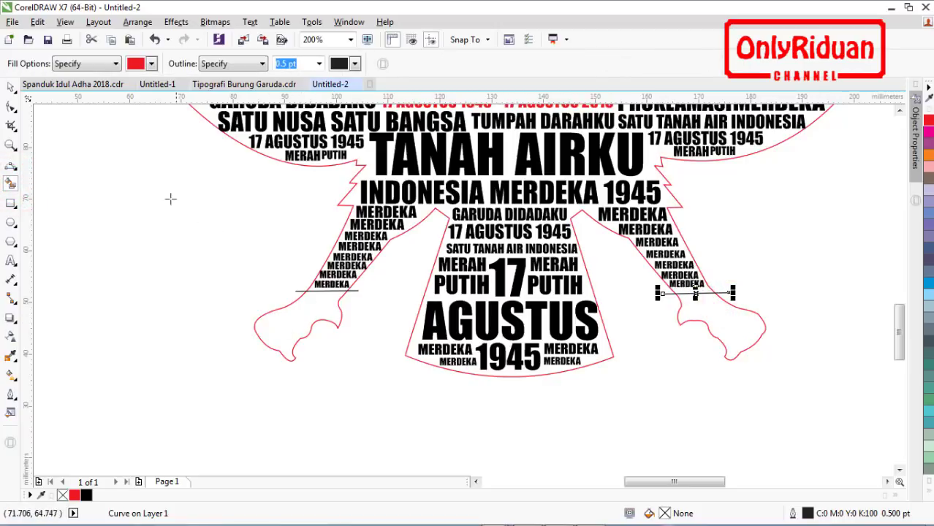
pyautogui.click(152, 64)
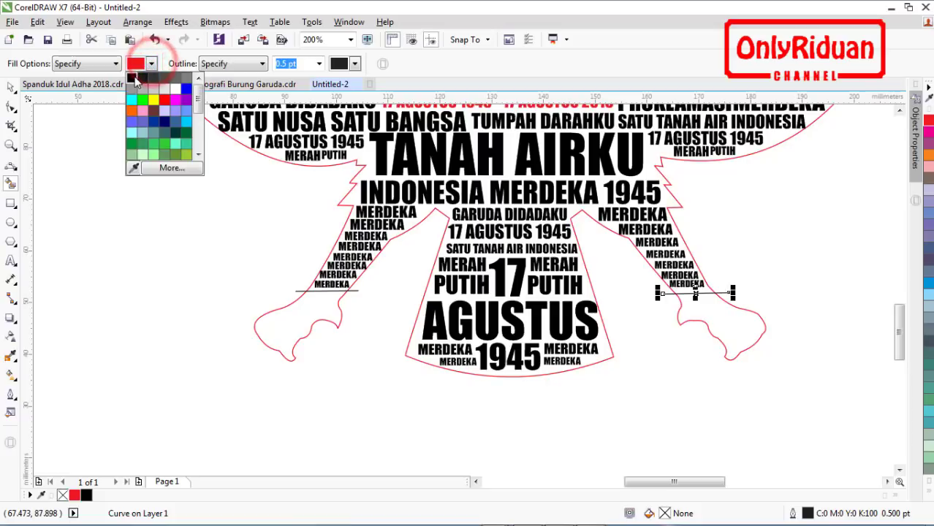
pyautogui.click(128, 75)
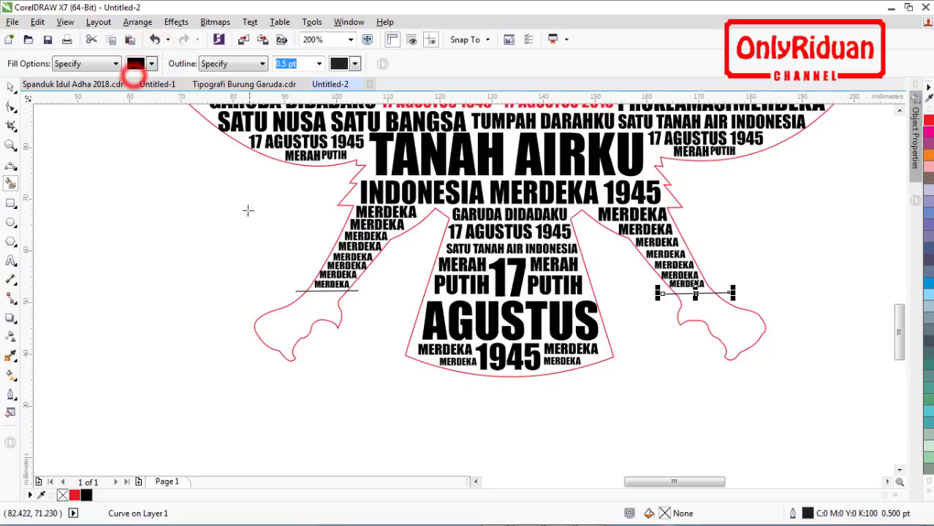
pyautogui.click(16, 183)
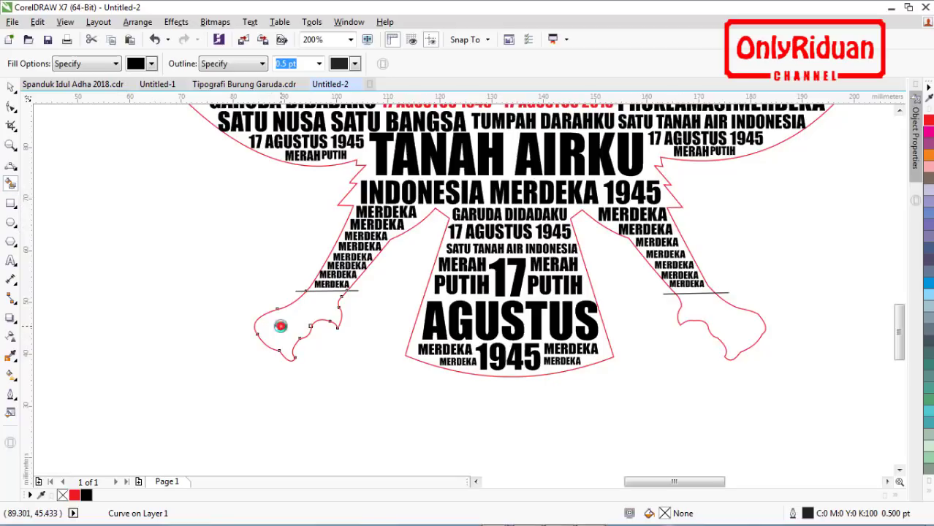
pyautogui.click(280, 326)
pyautogui.click(707, 326)
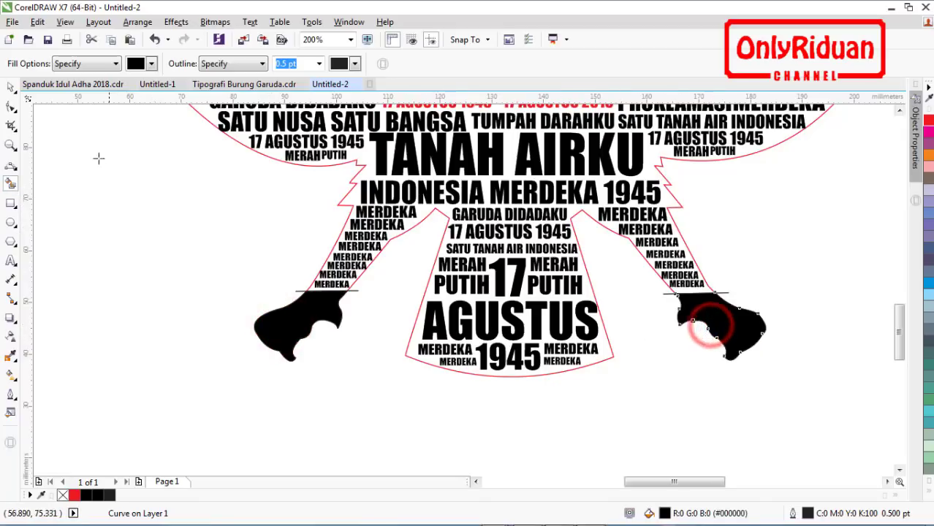
pyautogui.click(11, 87)
pyautogui.click(38, 137)
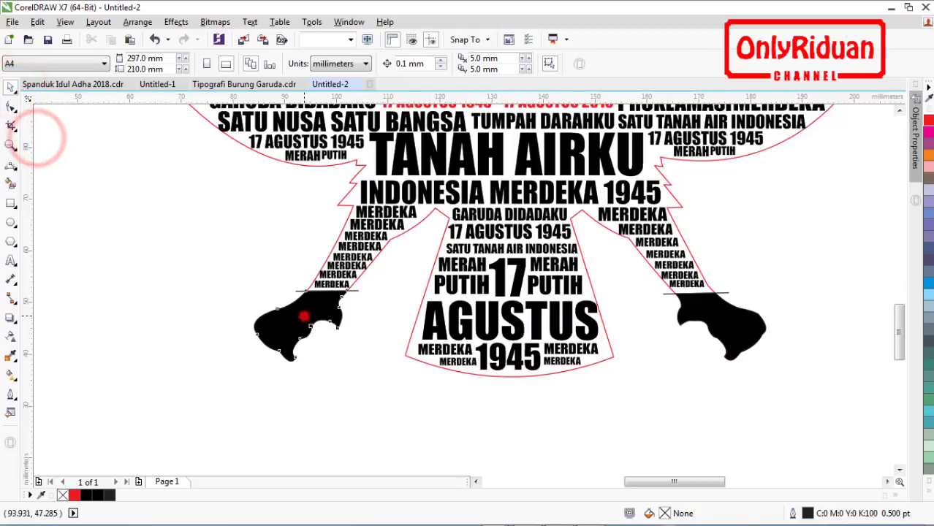
pyautogui.moveTo(303, 316); pyautogui.dragTo(219, 283)
pyautogui.hotkey('ctrl', 'z')
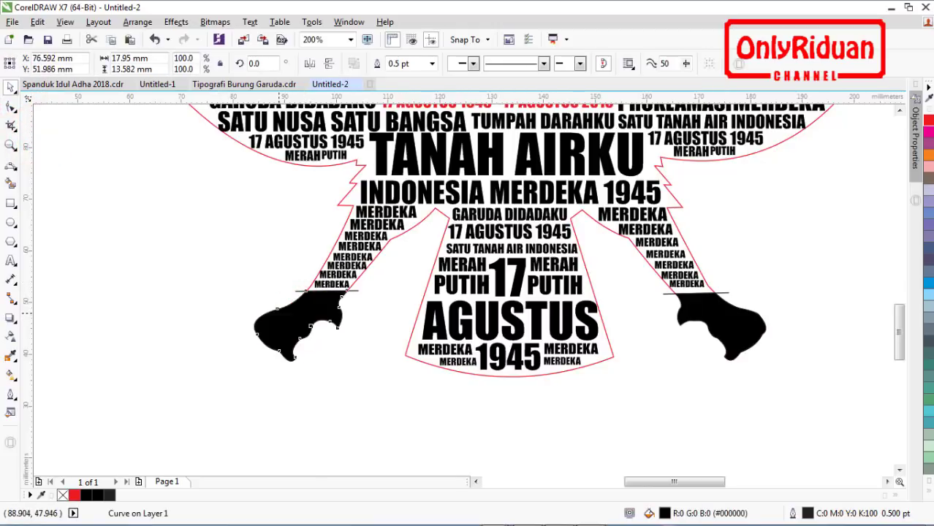
# Step: Move the red bird outline off the lettering to the right side of the page
pyautogui.scroll(-2, 301, 325)
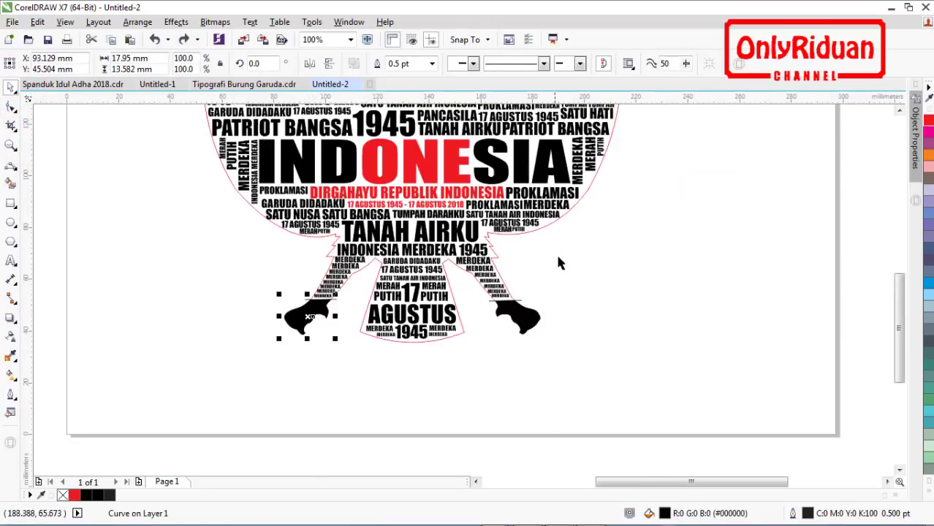
pyautogui.moveTo(547, 228); pyautogui.dragTo(816, 277)
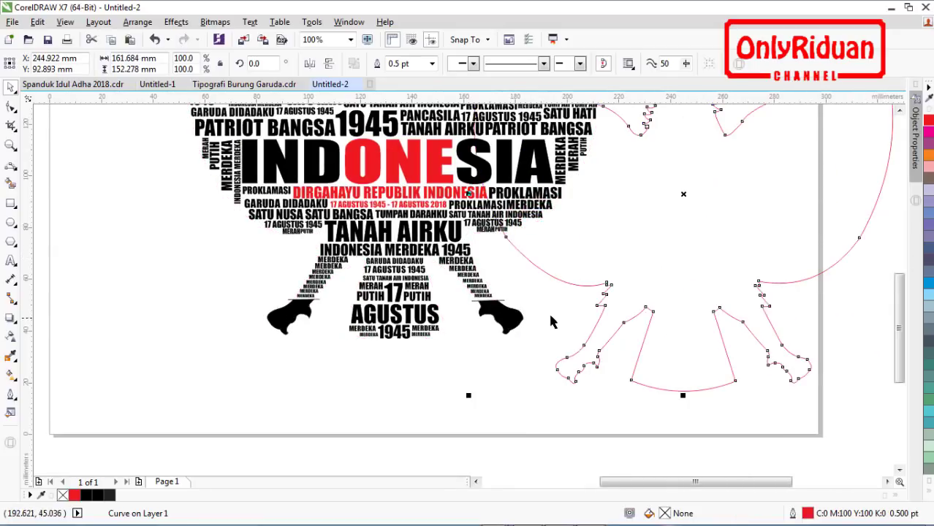
# Step: Delete the lines across both ankles and move the red bird outline off the page, to the right of the lettering
pyautogui.scroll(1, 522, 318)
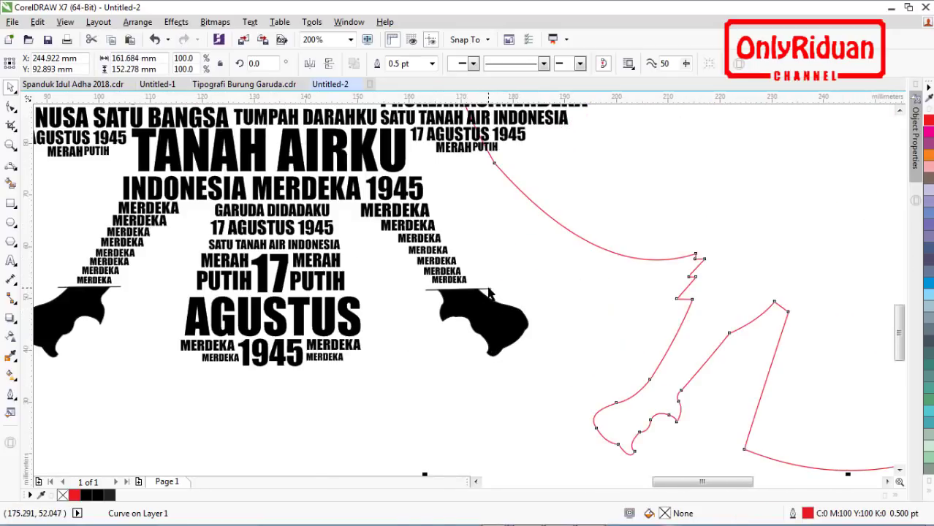
pyautogui.click(488, 290)
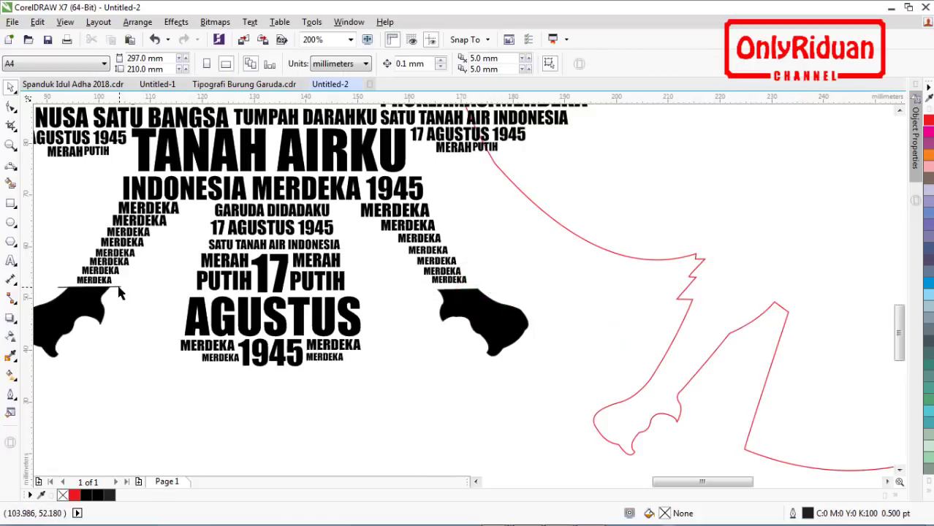
pyautogui.scroll(-2, 119, 288)
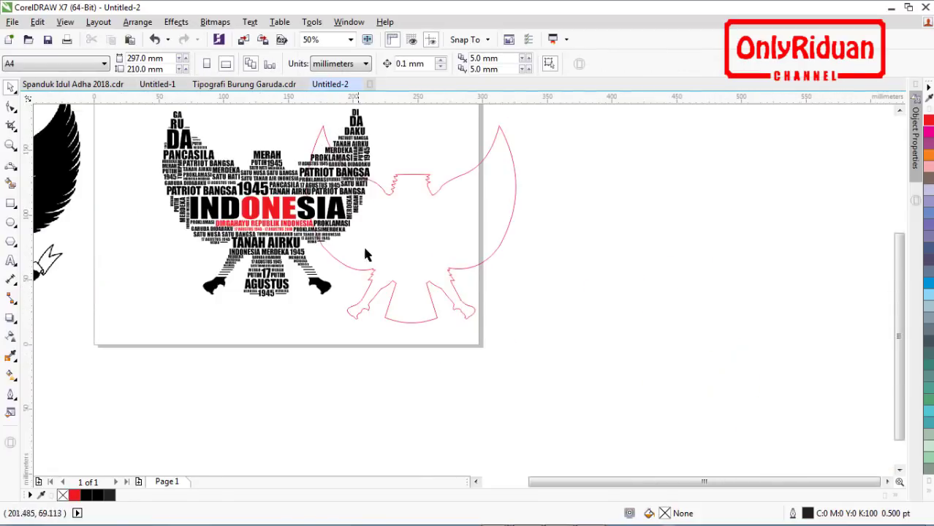
pyautogui.moveTo(375, 235); pyautogui.dragTo(562, 235)
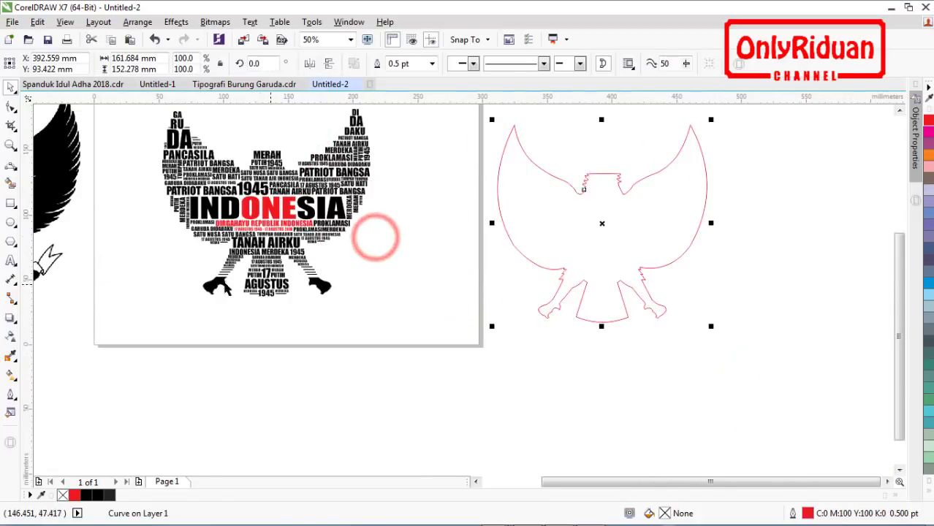
pyautogui.click(901, 110)
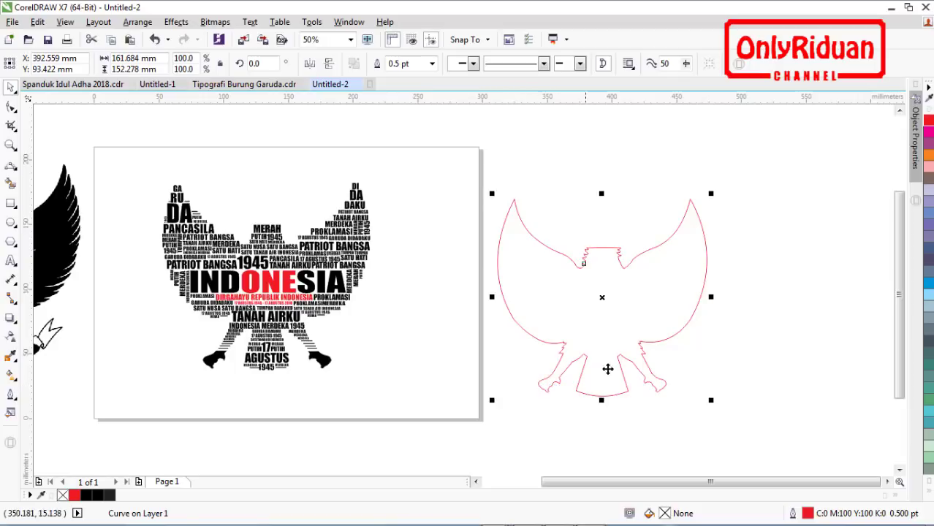
# Step: Undo the outline moves and the ankle line deletions, back to the red outline surrounding the lettering
pyautogui.hotkey('ctrl', 'z')
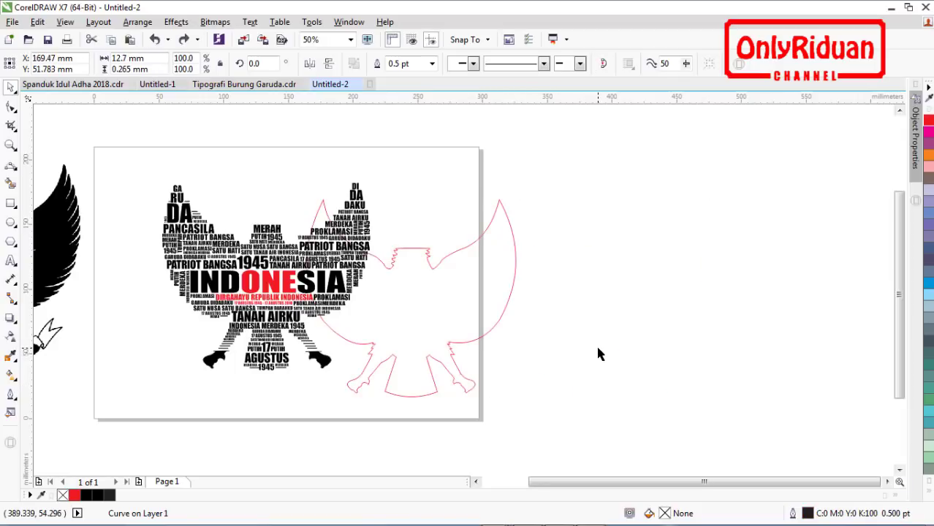
pyautogui.hotkey('ctrl', 'z')
# Step: Draw a connected straight-segment line closing off the jagged feather tips above the left leg, about 2.4 mm wide and 8.9 mm high
pyautogui.scroll(3, 223, 330)
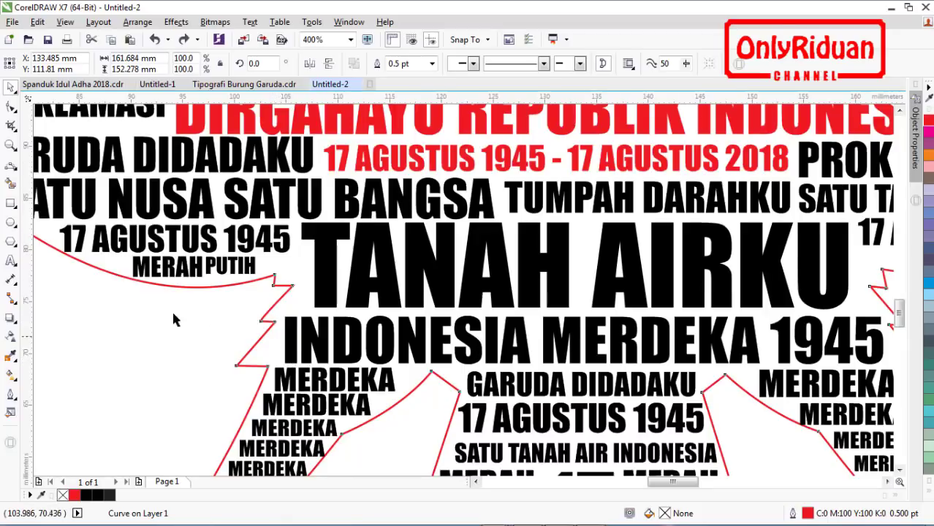
pyautogui.click(15, 168)
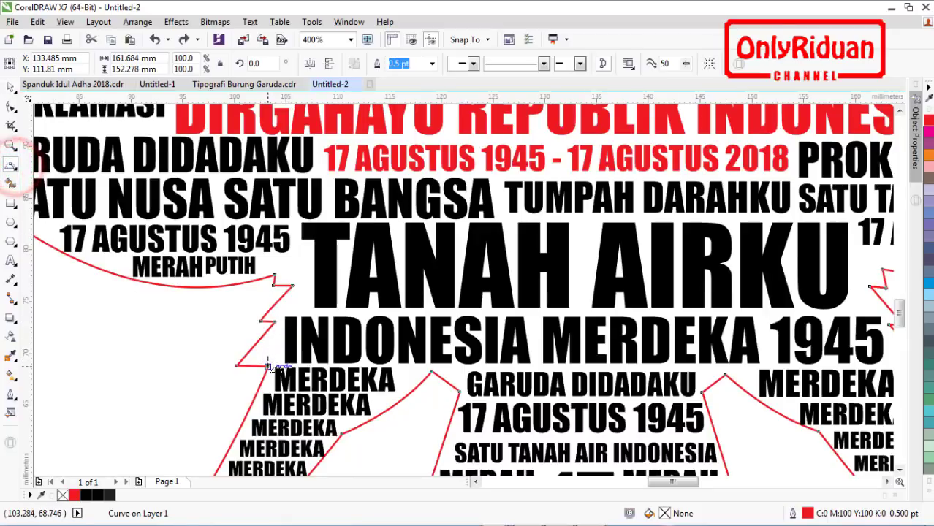
pyautogui.click(13, 166)
pyautogui.click(61, 165)
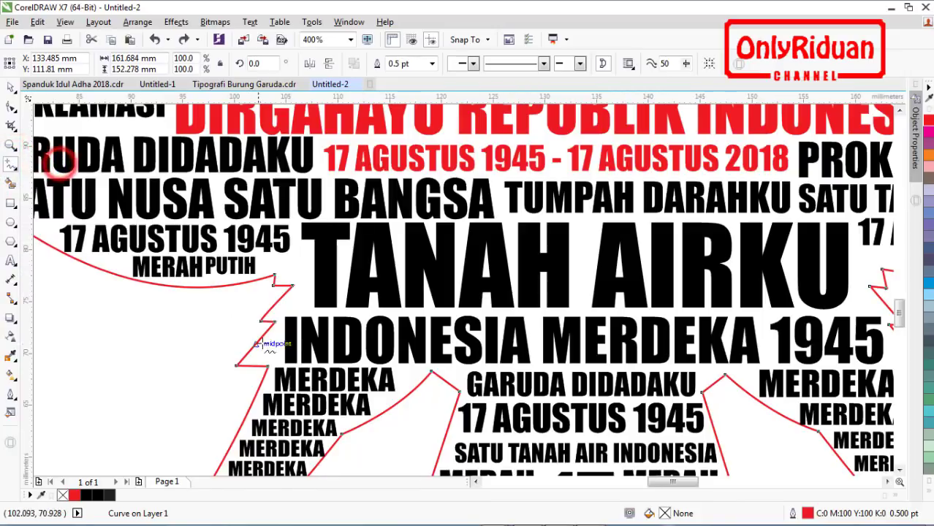
pyautogui.click(268, 366)
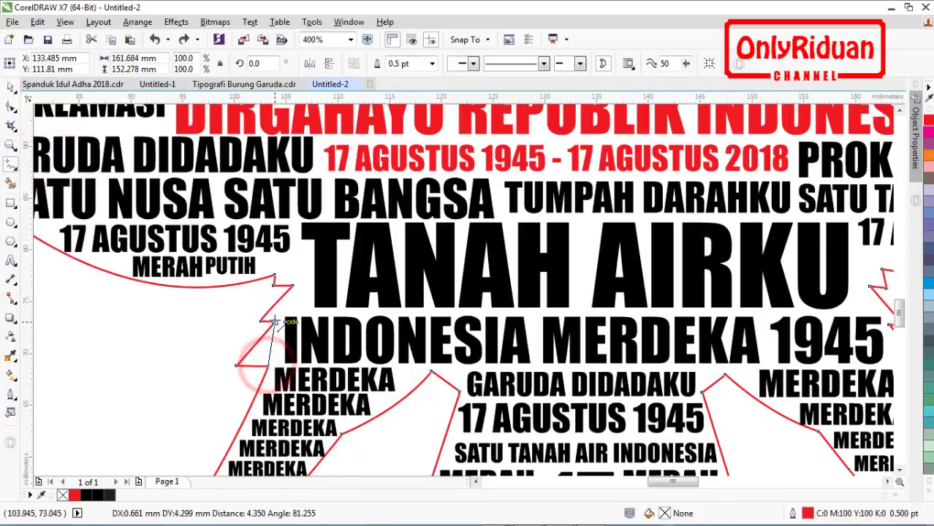
pyautogui.click(269, 318)
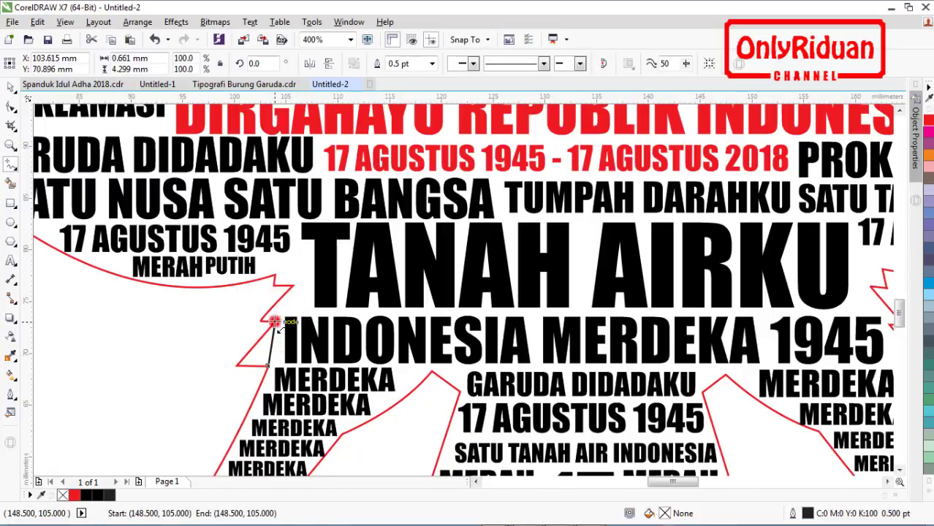
pyautogui.click(272, 322)
pyautogui.click(295, 282)
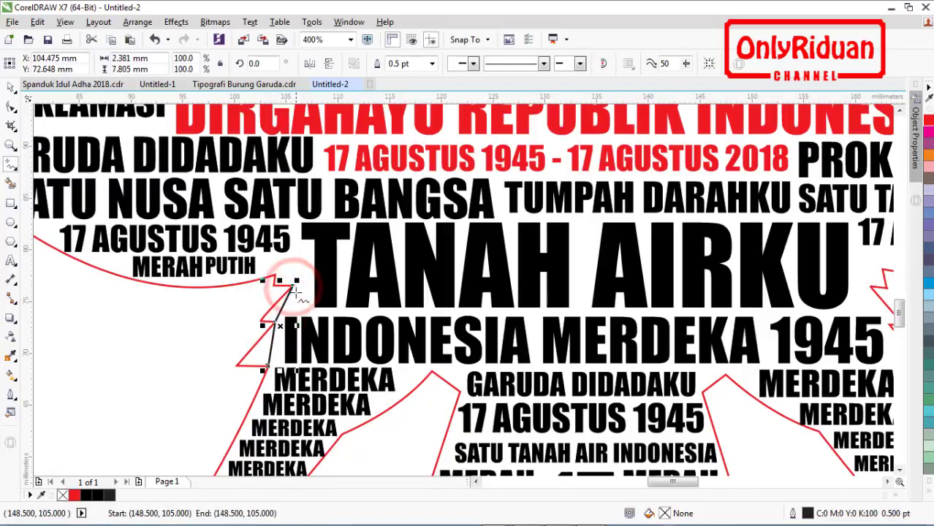
pyautogui.click(295, 283)
pyautogui.click(276, 277)
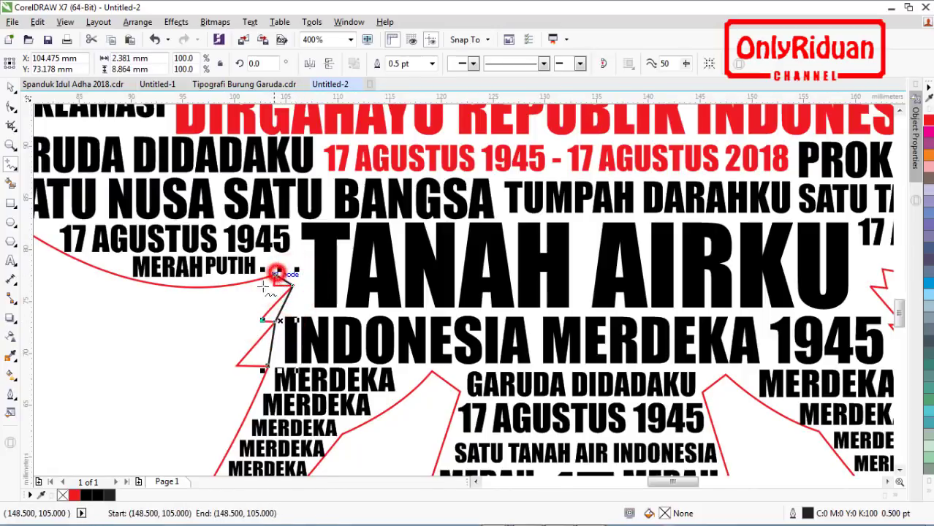
# Step: Fill the closed-off feather tips above the left leg with black using Smart Fill
pyautogui.click(13, 184)
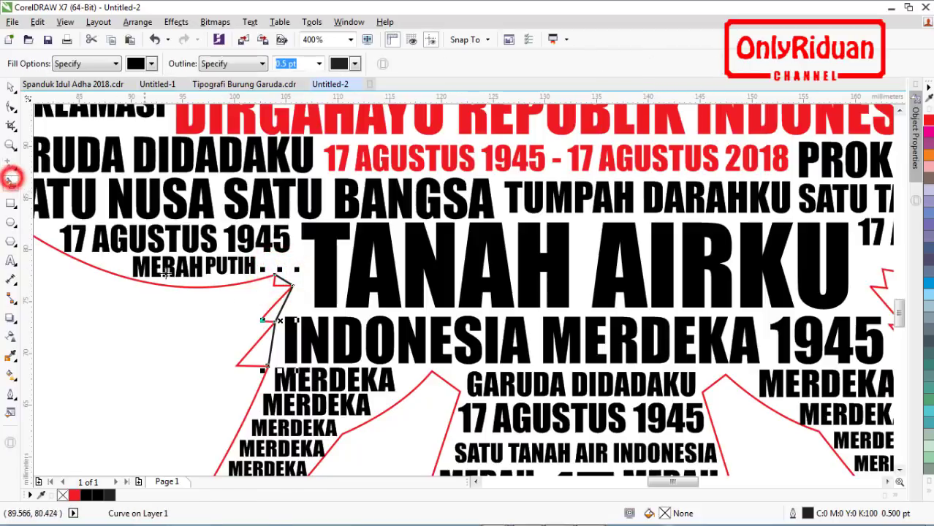
pyautogui.click(253, 356)
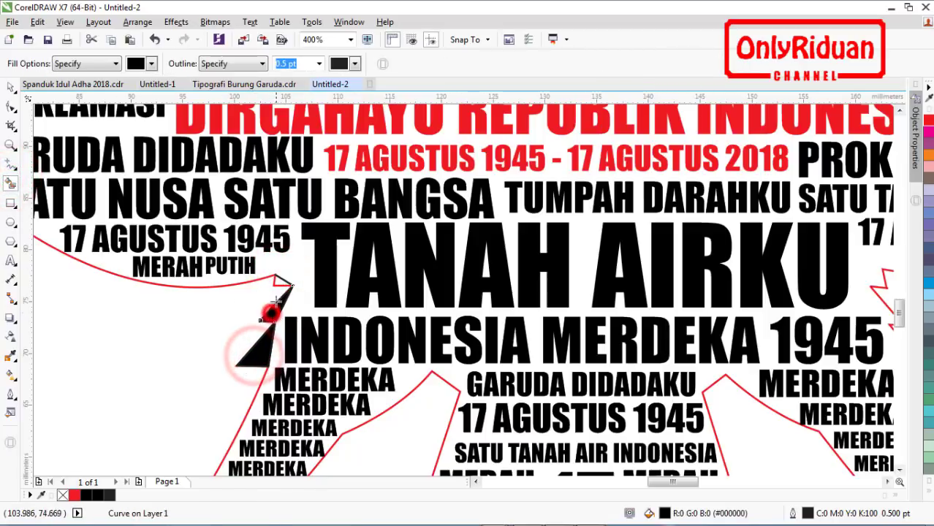
pyautogui.click(263, 307)
# Step: Draw a connected straight-segment line closing off the jagged feather tips above the right leg, about 2.4 mm wide and 9.8 mm high
pyautogui.scroll(-2, 420, 351)
pyautogui.scroll(-2, 421, 353)
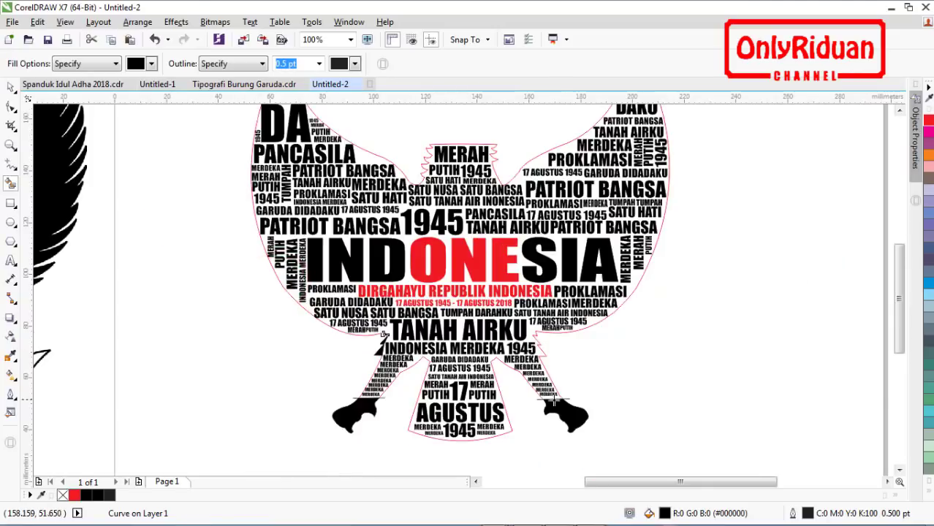
pyautogui.scroll(2, 546, 341)
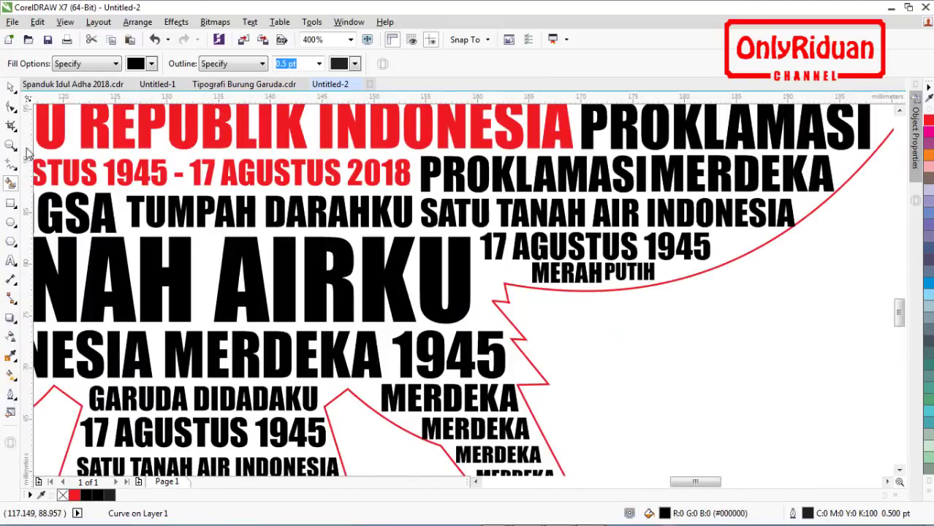
pyautogui.click(11, 166)
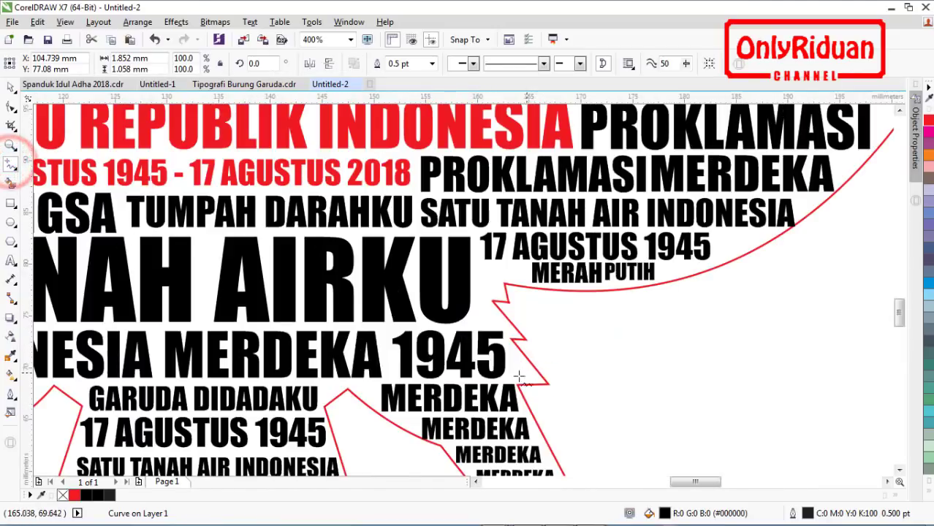
pyautogui.click(517, 383)
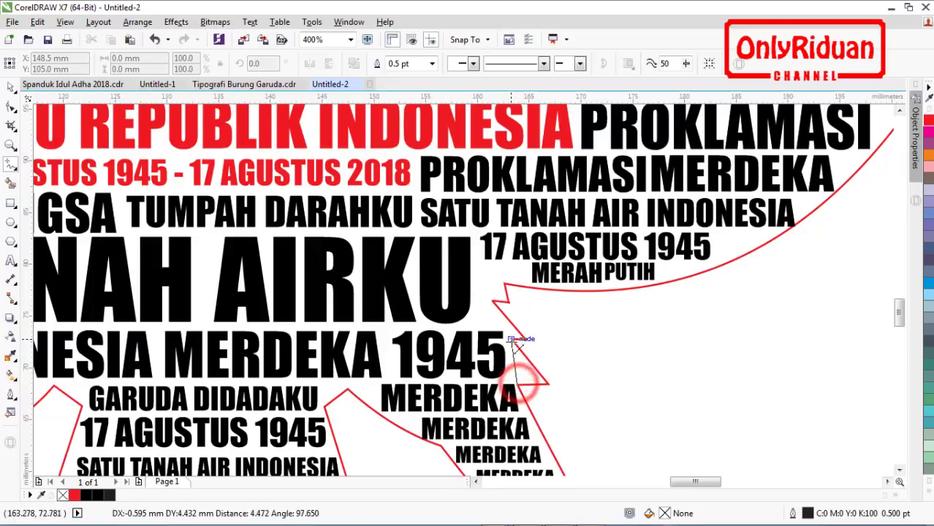
pyautogui.click(513, 336)
pyautogui.click(513, 336)
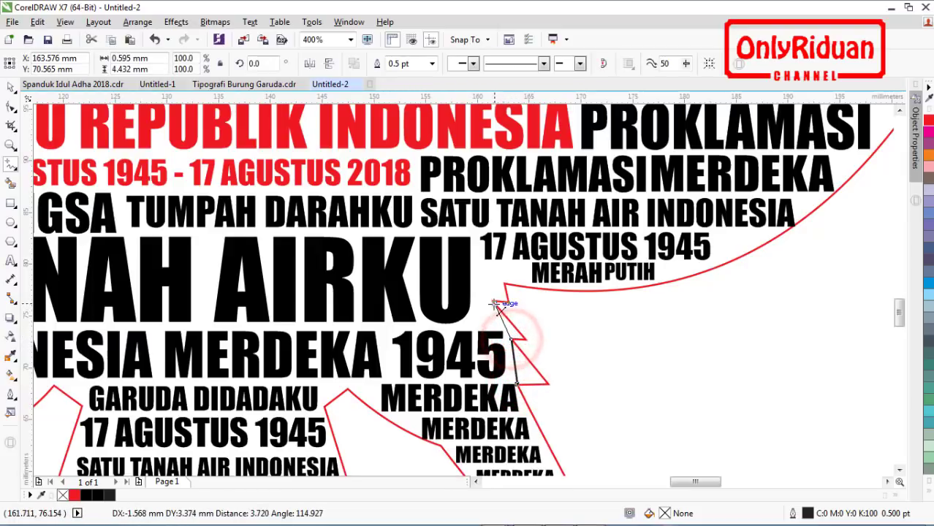
pyautogui.click(494, 301)
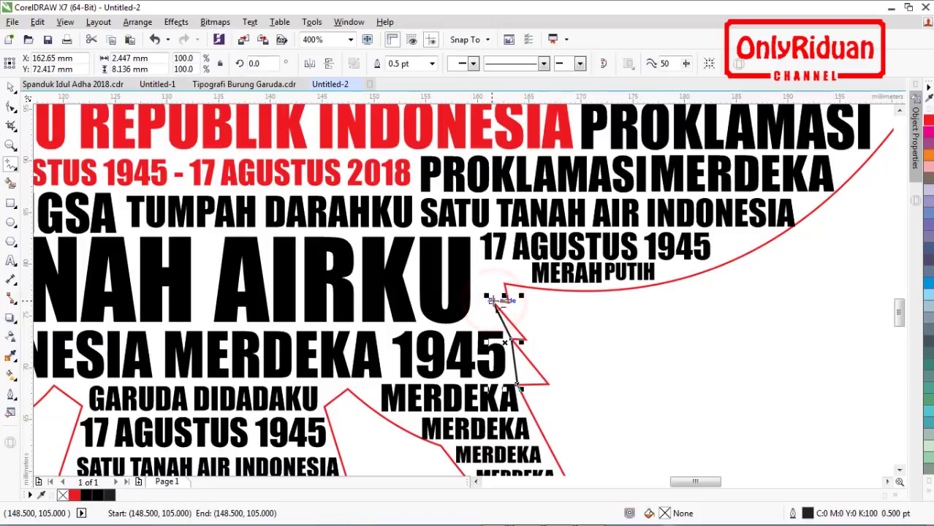
pyautogui.click(504, 285)
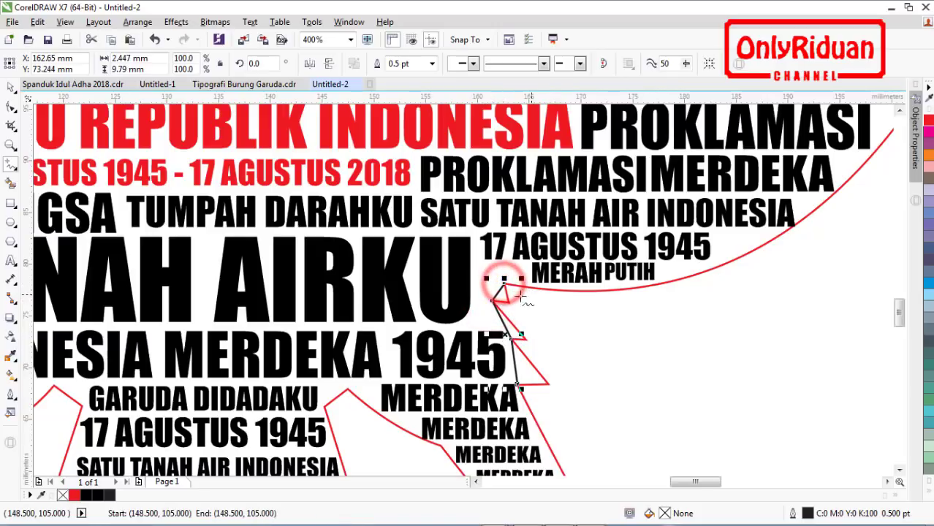
# Step: Fill the three closed-off feather tips above the right leg with black using Smart Fill
pyautogui.click(11, 184)
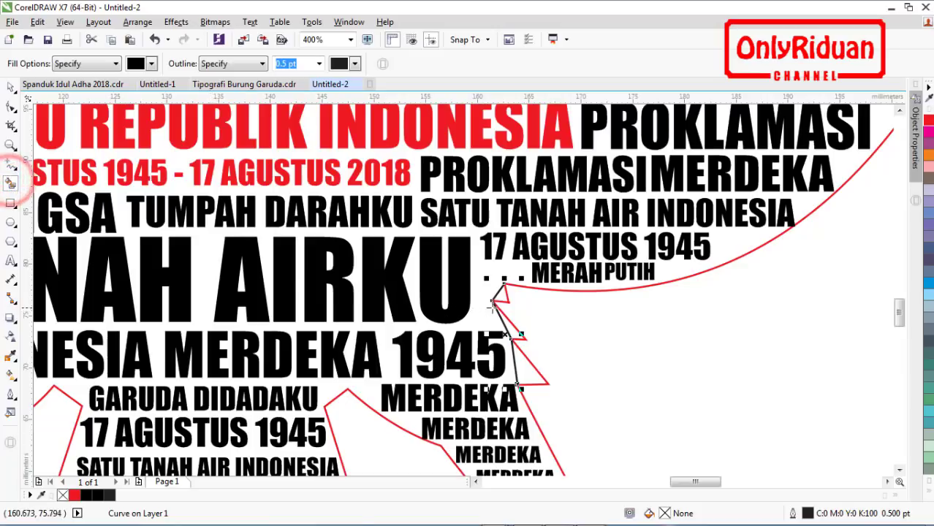
pyautogui.click(504, 294)
pyautogui.click(512, 327)
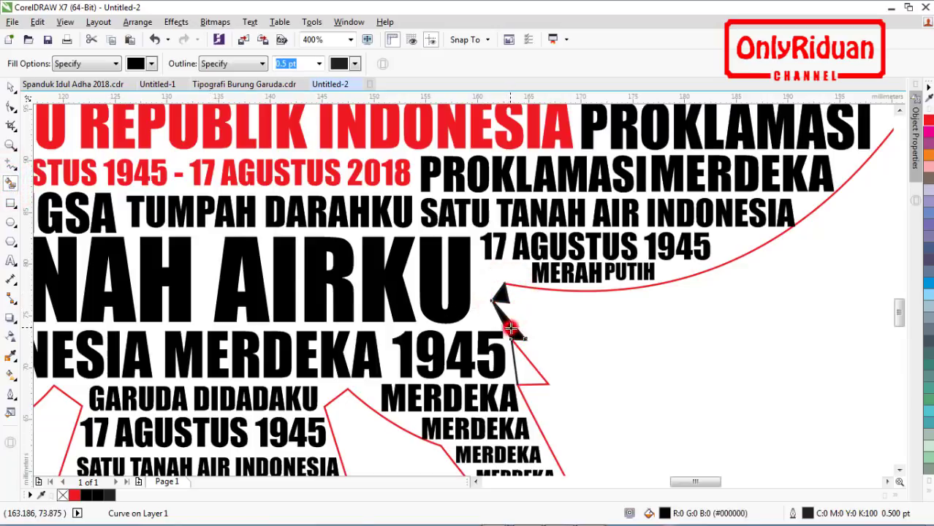
pyautogui.click(526, 375)
# Step: Draw a connected straight-segment line along the inner ends of the left neck feathers, about 3.2 mm wide and 11.5 mm high
pyautogui.scroll(-2, 526, 375)
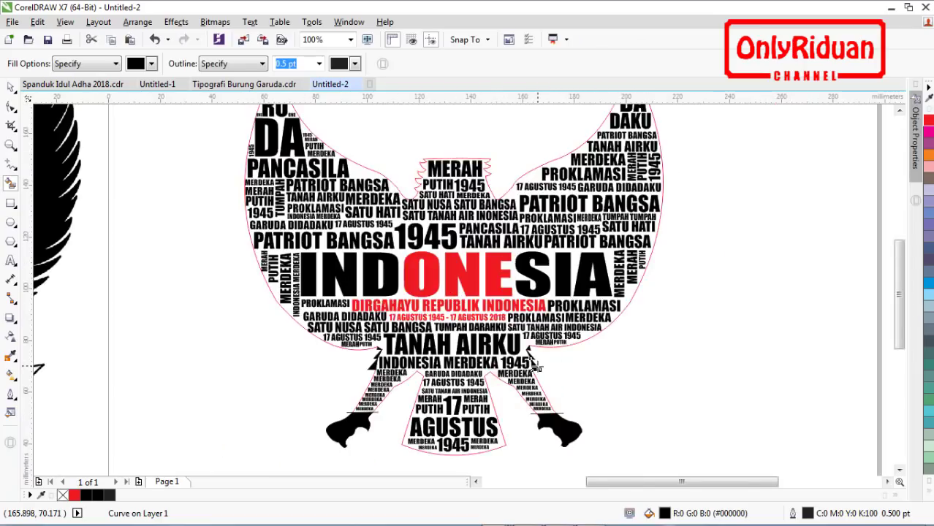
pyautogui.scroll(1, 442, 159)
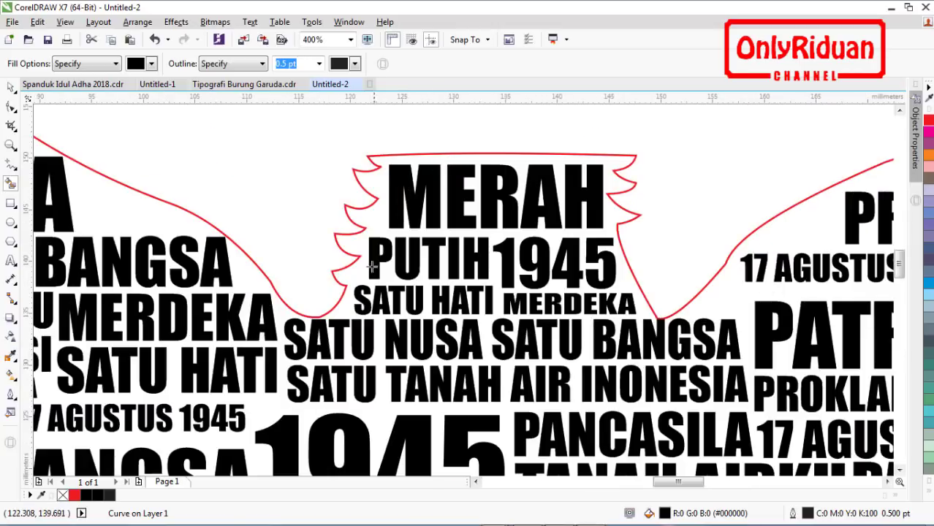
pyautogui.click(9, 170)
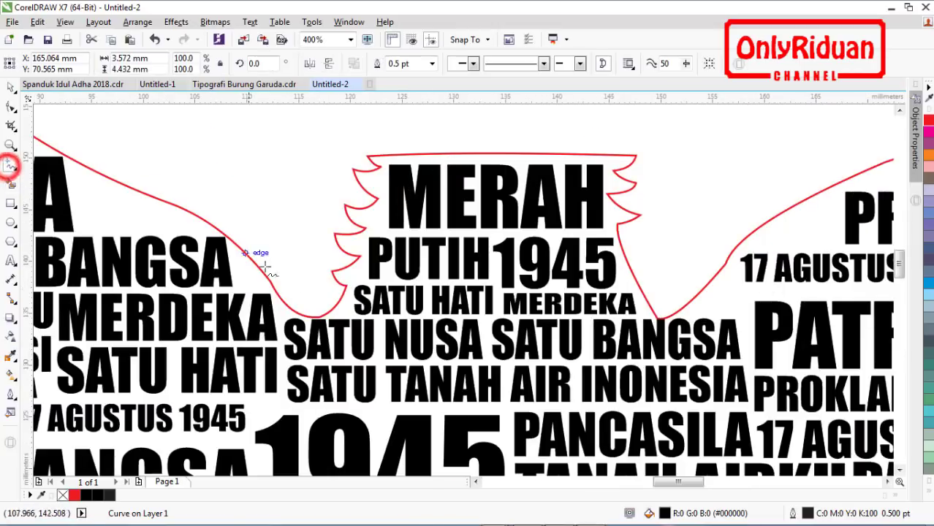
pyautogui.click(345, 285)
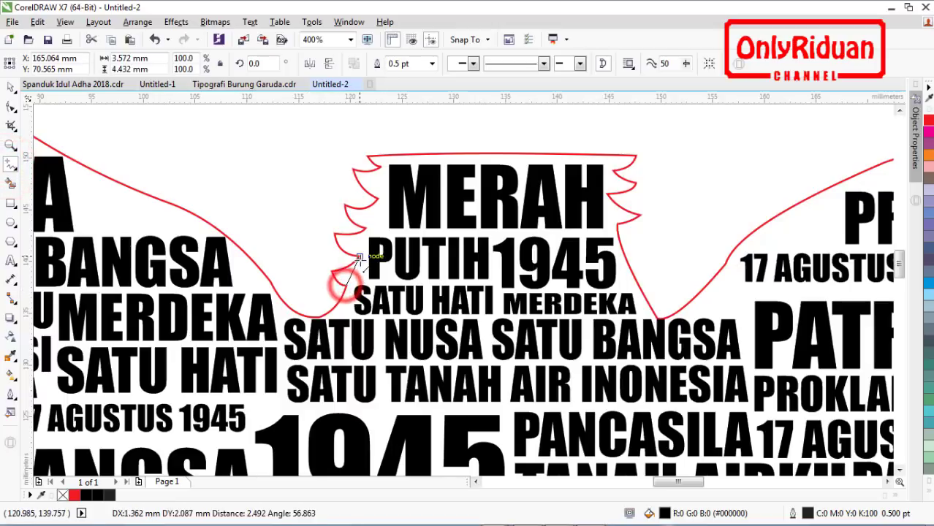
pyautogui.click(340, 266)
pyautogui.click(359, 256)
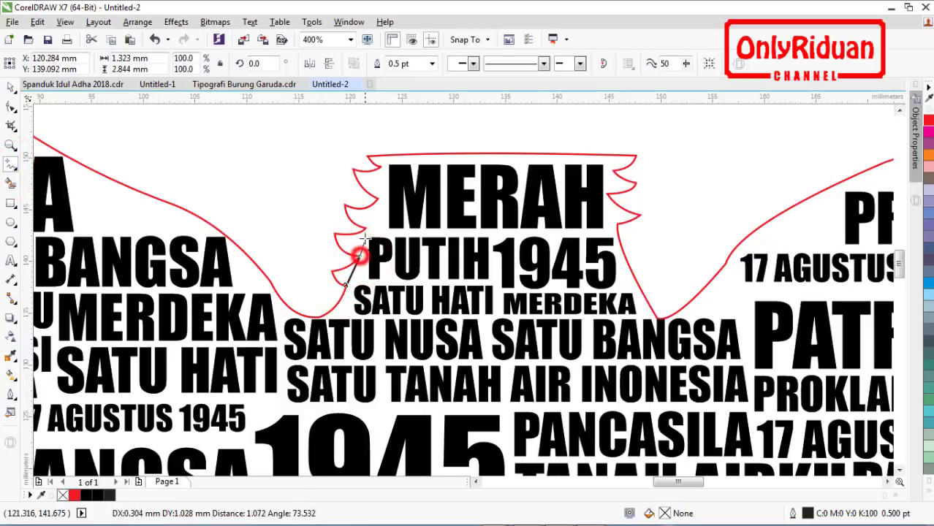
pyautogui.click(367, 225)
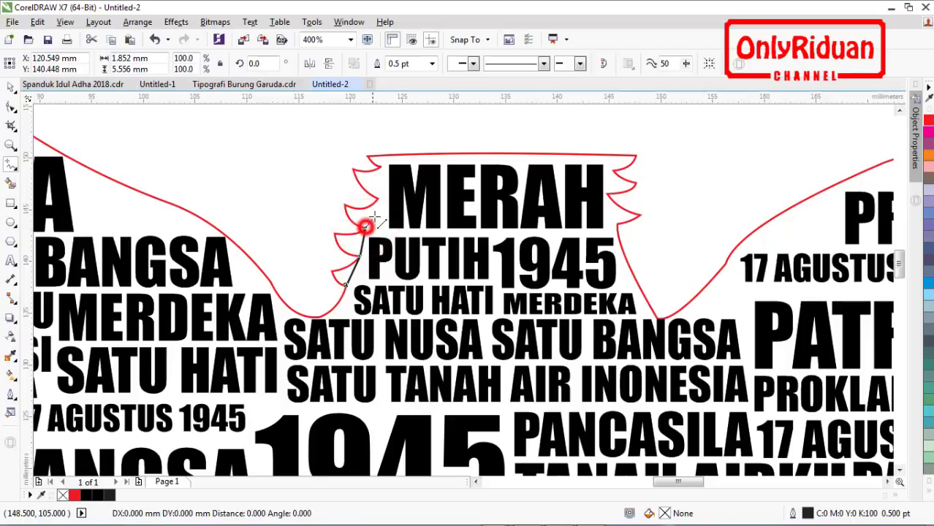
pyautogui.click(379, 197)
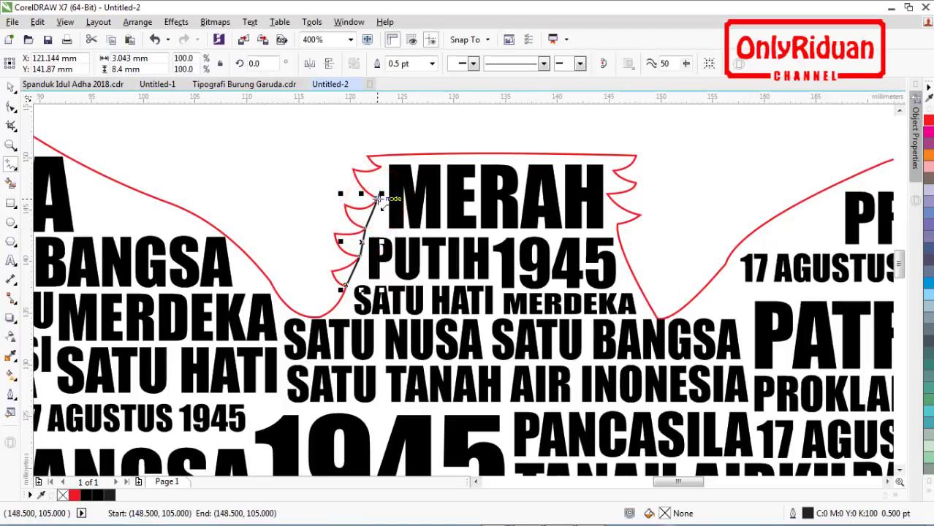
pyautogui.click(379, 169)
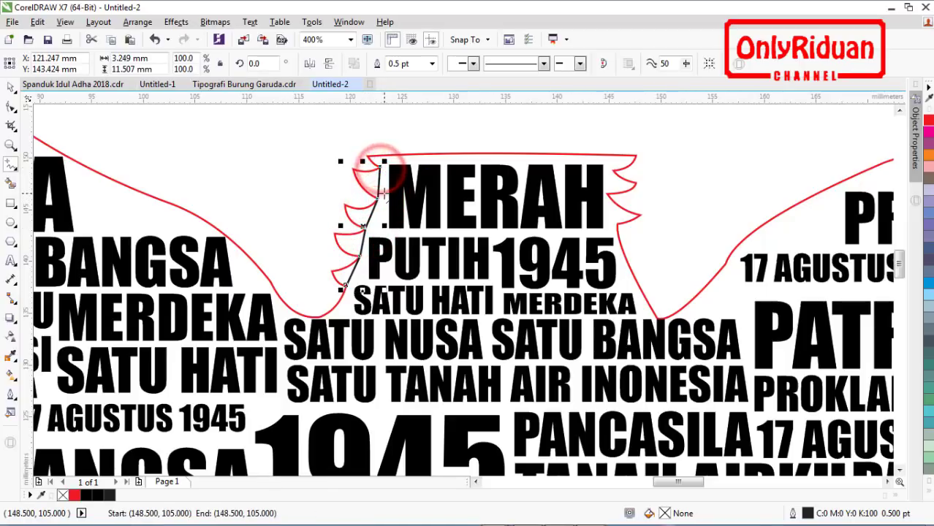
# Step: Fill the four closed-off feathers on the left side of the neck with black using Smart Fill
pyautogui.click(12, 183)
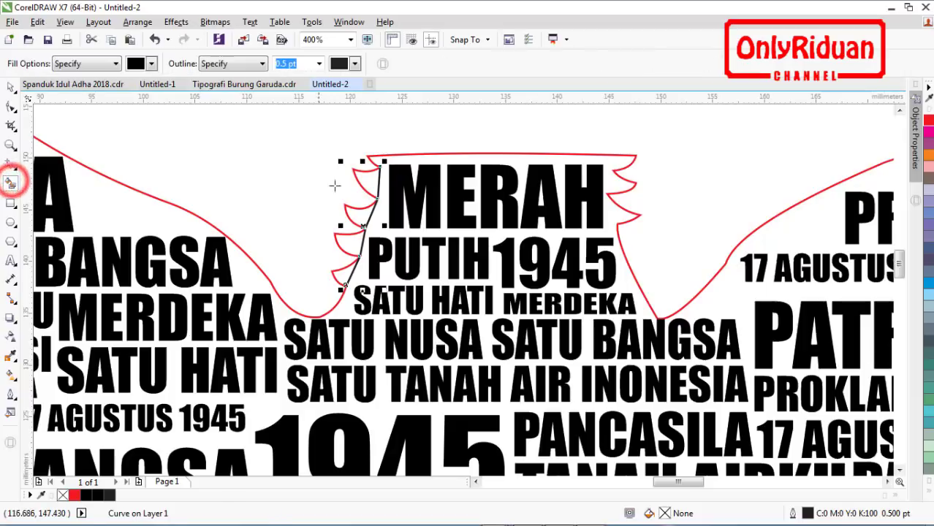
pyautogui.click(366, 179)
pyautogui.click(361, 215)
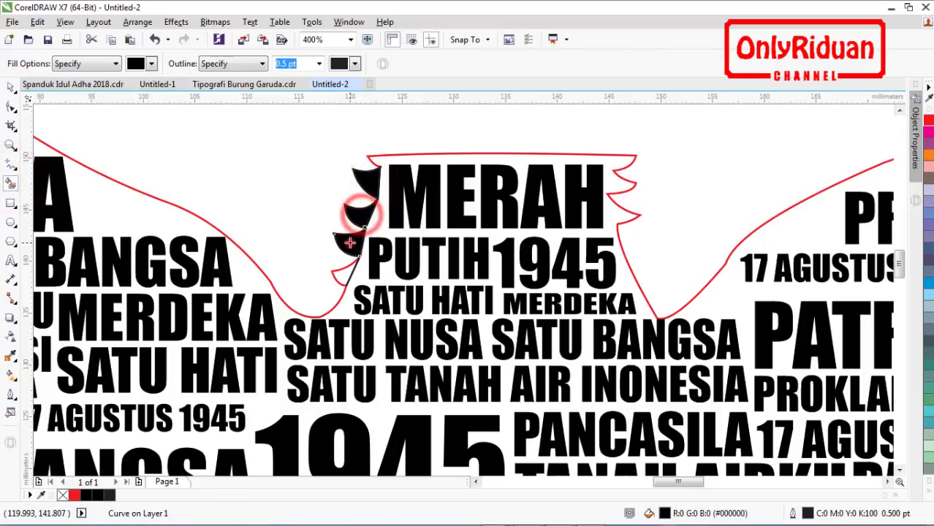
pyautogui.click(351, 238)
pyautogui.click(343, 270)
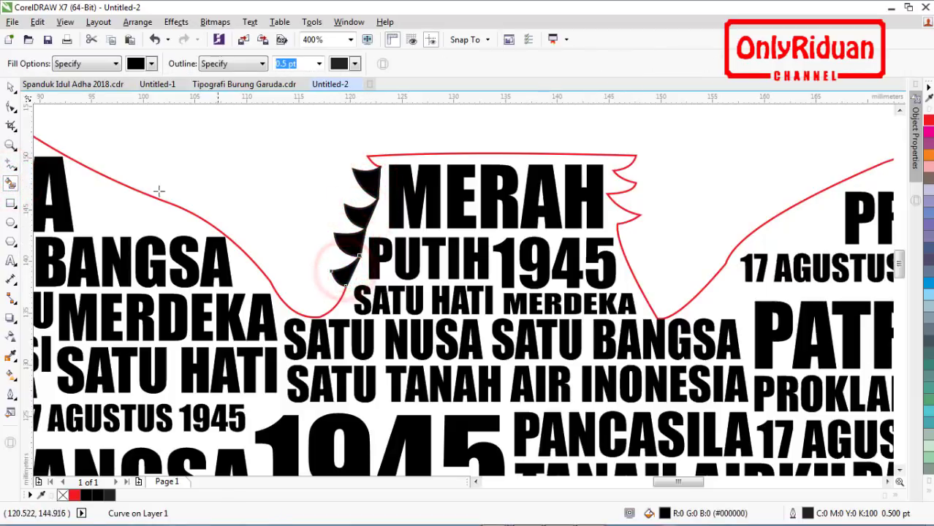
# Step: Draw a connected straight-segment line along the inner ends of the right neck feathers, about 1 mm wide and 5.2 mm high
pyautogui.click(12, 166)
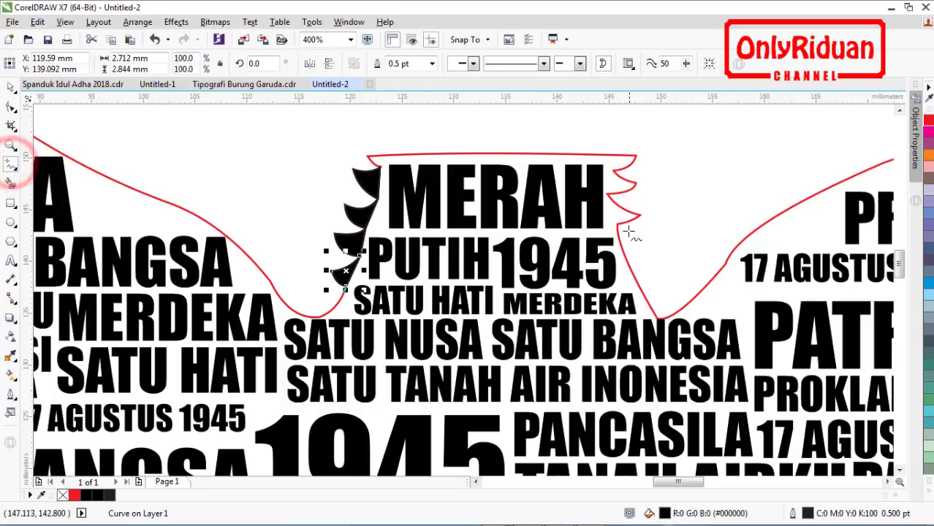
pyautogui.click(618, 221)
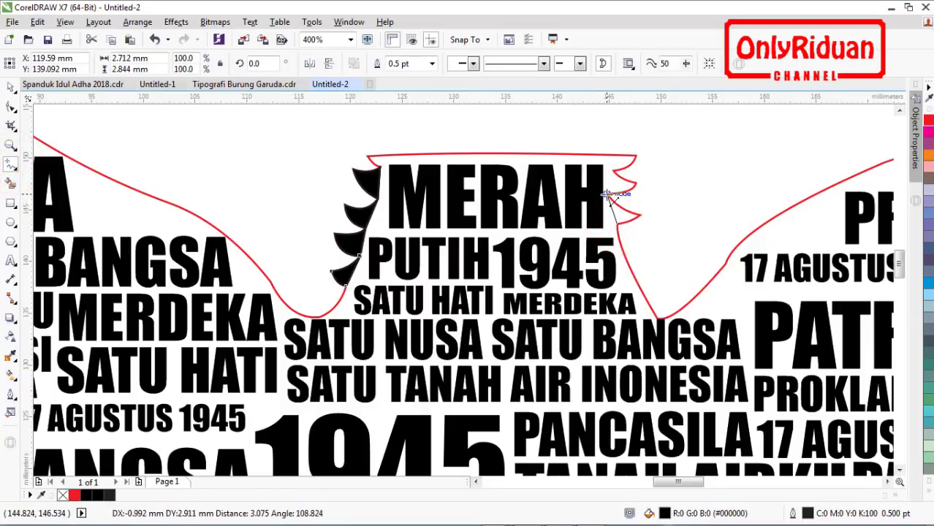
pyautogui.click(607, 192)
pyautogui.click(608, 193)
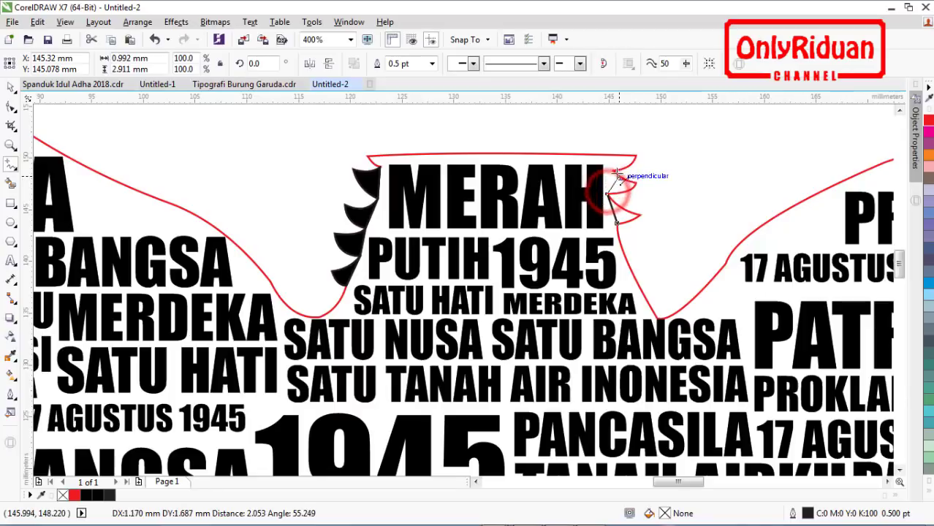
pyautogui.click(617, 168)
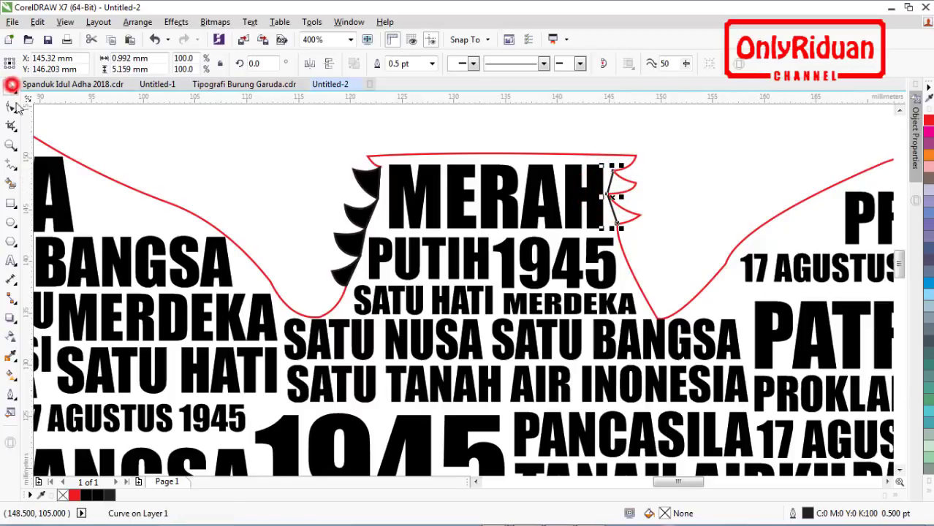
# Step: Fill the two closed-off feathers on the right side of the neck with black using Smart Fill
pyautogui.click(11, 183)
pyautogui.click(620, 185)
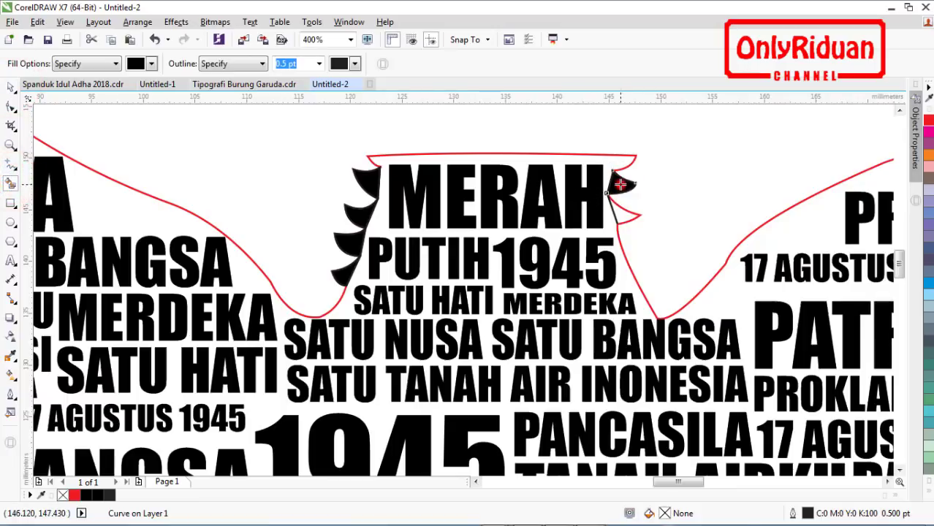
pyautogui.scroll(-3, 620, 212)
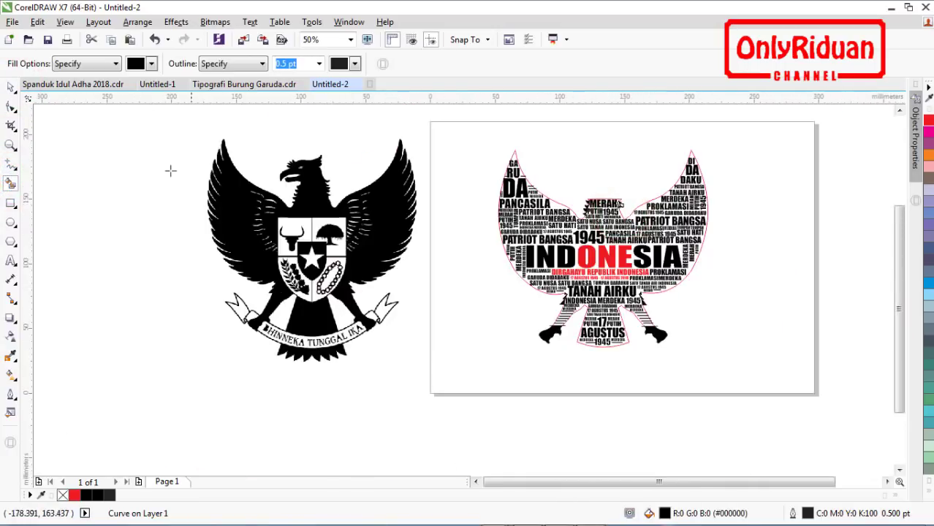
# Step: Move the red bird outline off the lettering to the empty area on its right
pyautogui.click(9, 88)
pyautogui.click(98, 229)
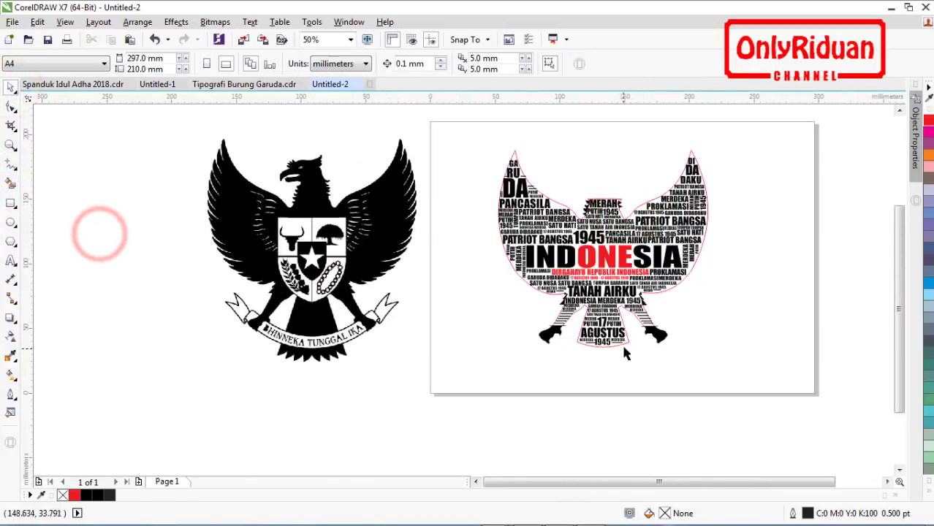
pyautogui.moveTo(630, 347)
pyautogui.mouseDown()
pyautogui.moveTo(626, 338)
pyautogui.moveTo(644, 347)
pyautogui.mouseUp()
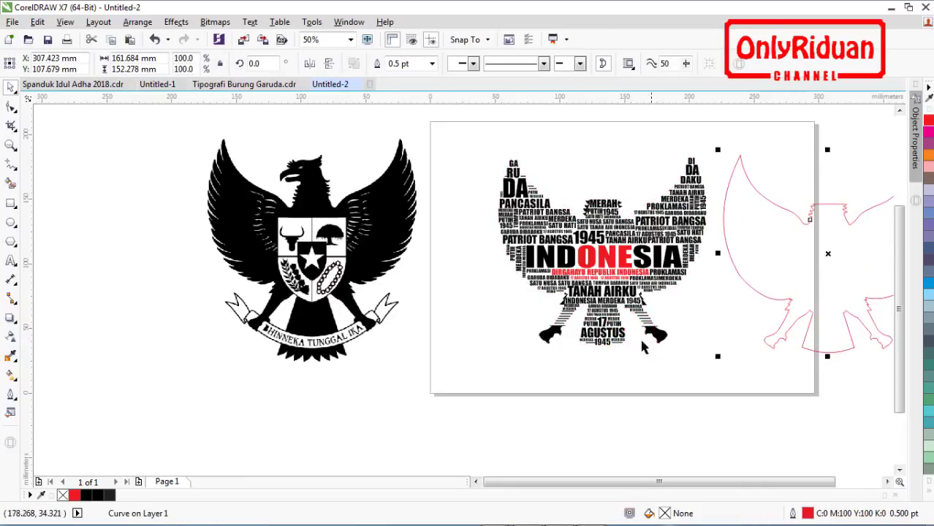
# Step: Place two copies of the lower right neck feather below it, continuing the feather row down beside 1945
pyautogui.scroll(2, 592, 311)
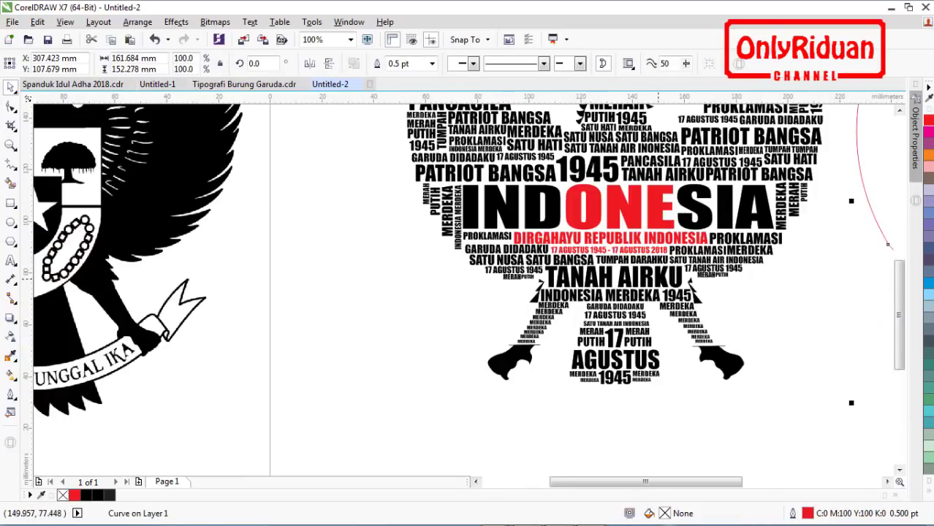
pyautogui.scroll(-2, 641, 205)
pyautogui.scroll(4, 642, 205)
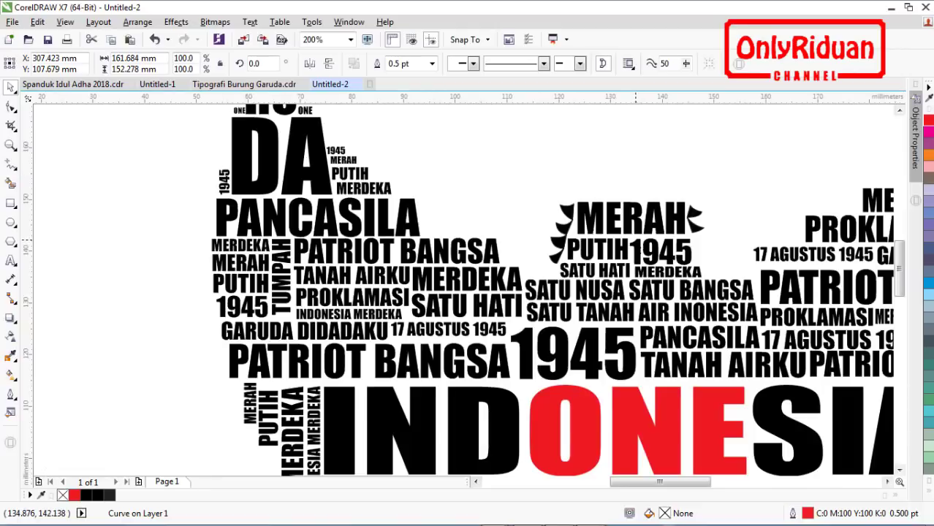
pyautogui.scroll(-2, 640, 242)
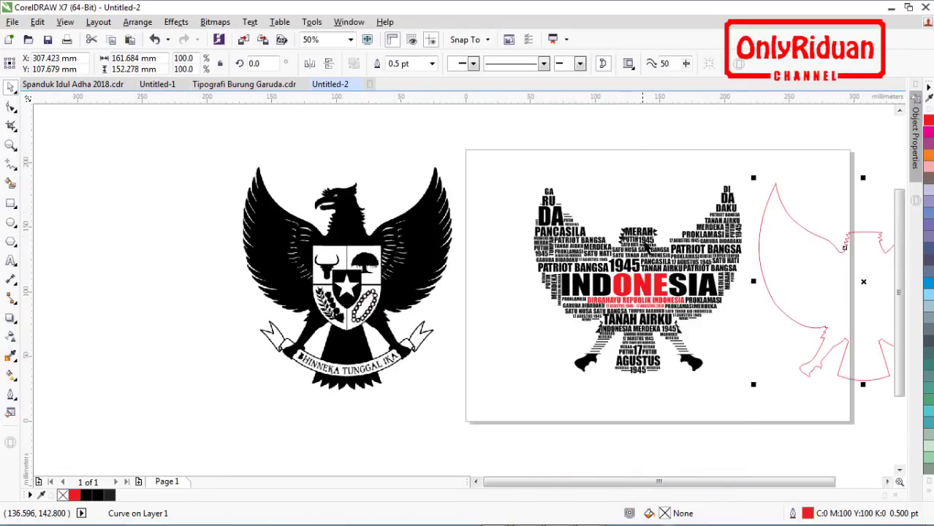
pyautogui.scroll(2, 645, 247)
pyautogui.scroll(1, 646, 249)
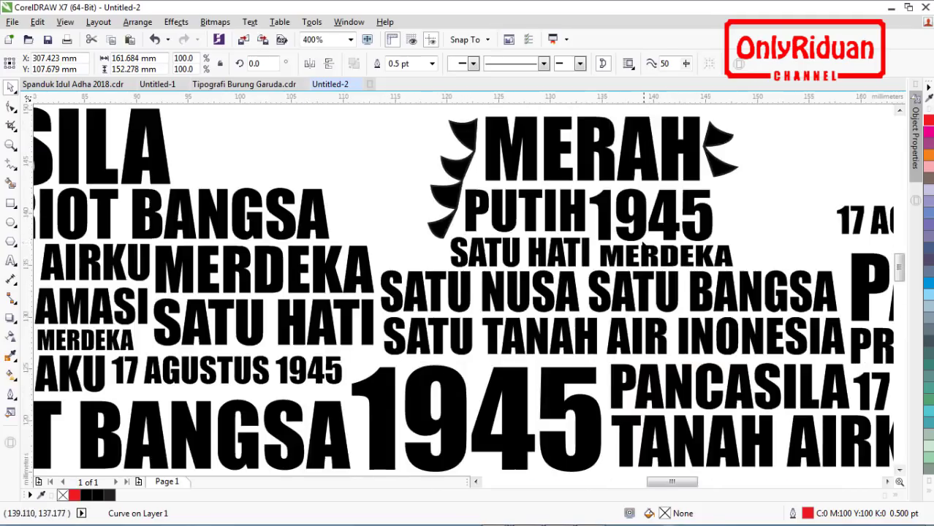
pyautogui.moveTo(723, 157); pyautogui.dragTo(731, 212)
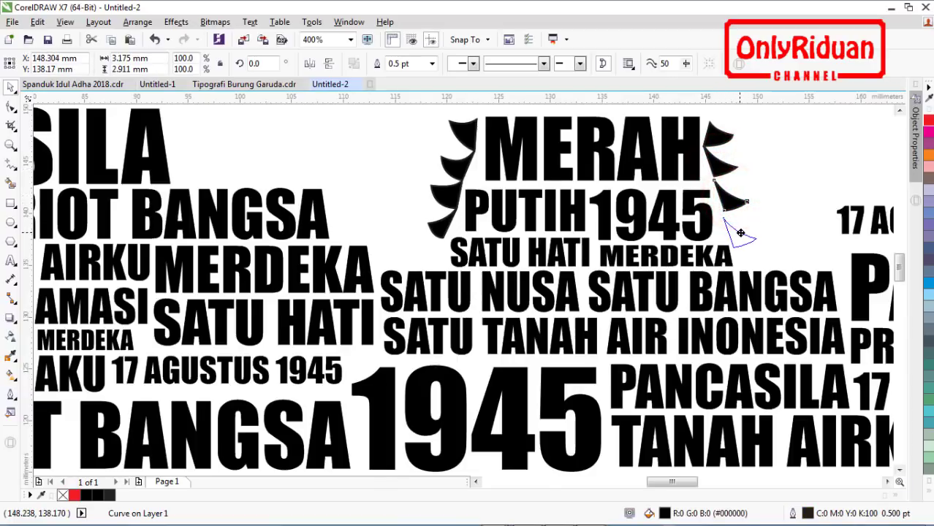
pyautogui.scroll(-2, 756, 212)
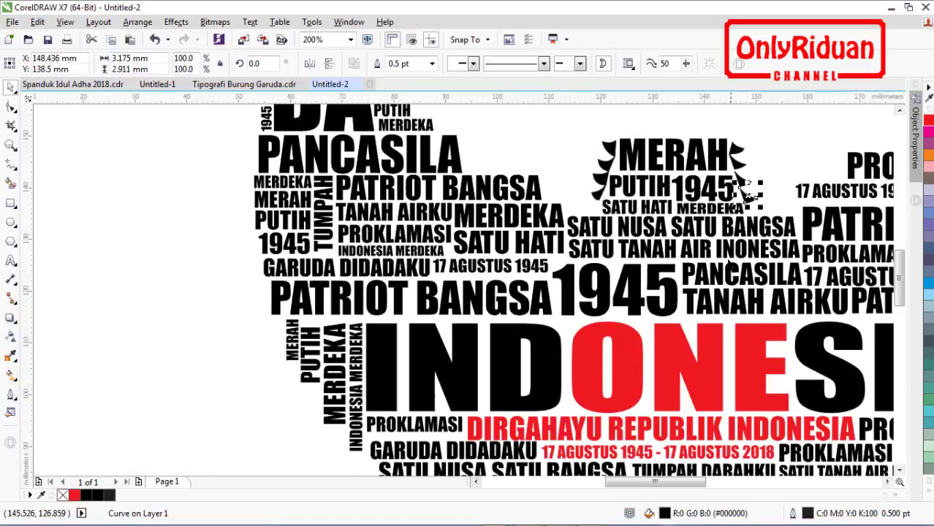
pyautogui.scroll(-1, 745, 192)
# Step: Move the Garuda reference bitmap about 29 mm left and 16 mm up, further away from the page
pyautogui.click(887, 482)
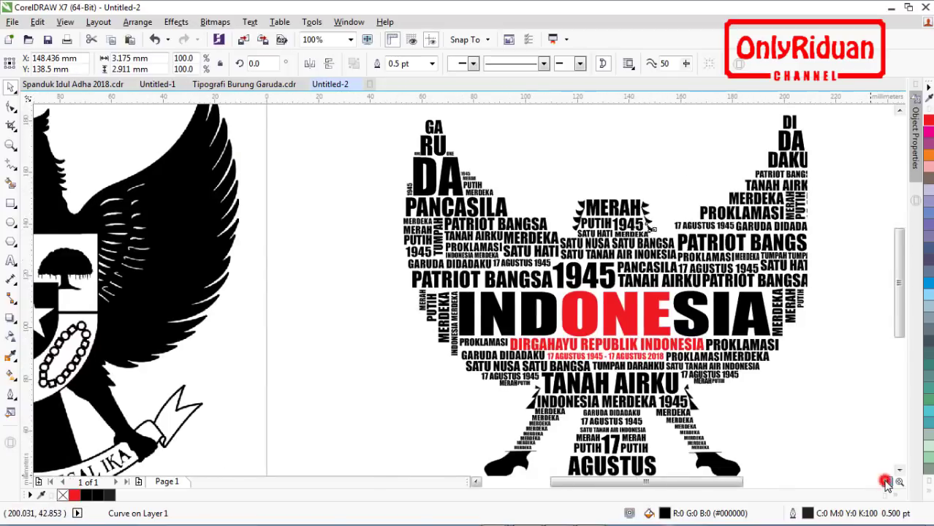
pyautogui.click(475, 482)
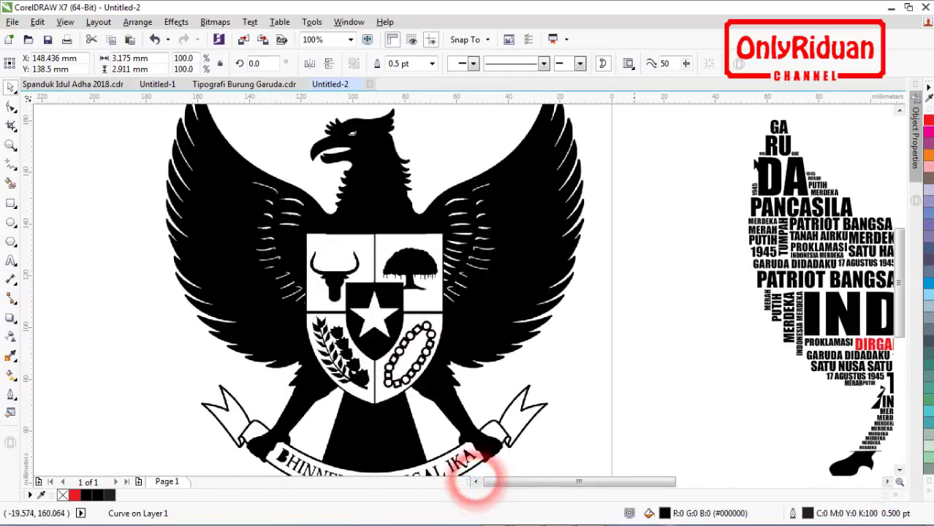
pyautogui.click(899, 109)
pyautogui.click(474, 259)
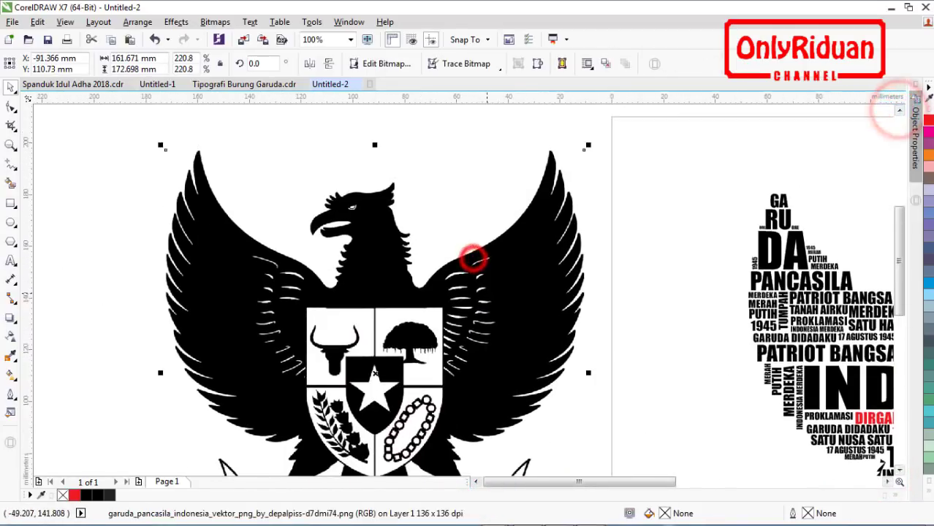
pyautogui.moveTo(488, 292); pyautogui.dragTo(428, 269)
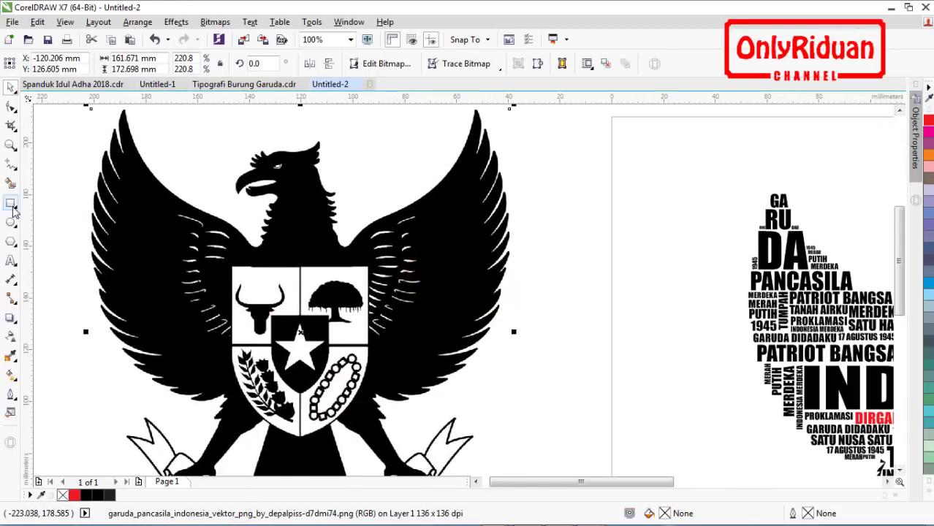
# Step: Draw a rectangle about 42.9 by 31.5 mm around the eagle's head on the reference bitmap, widened on the beak side
pyautogui.click(11, 205)
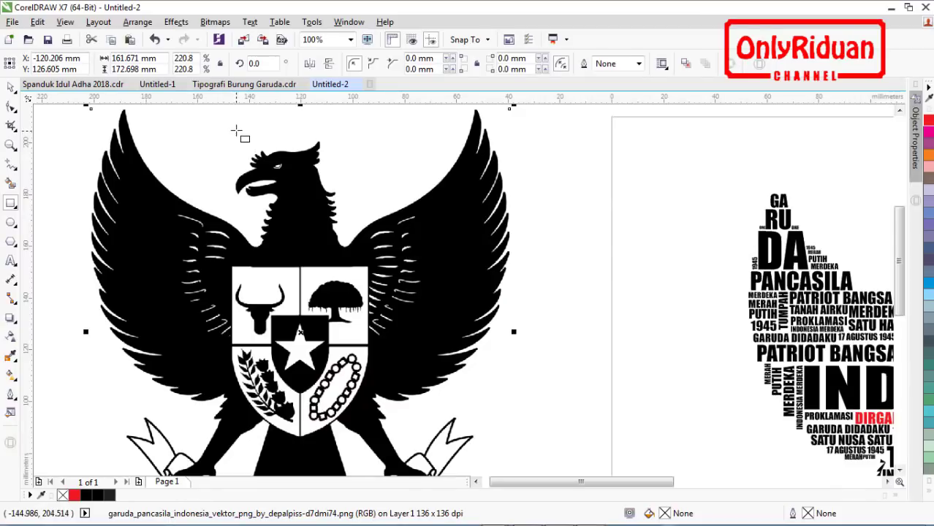
pyautogui.moveTo(236, 130); pyautogui.dragTo(340, 210)
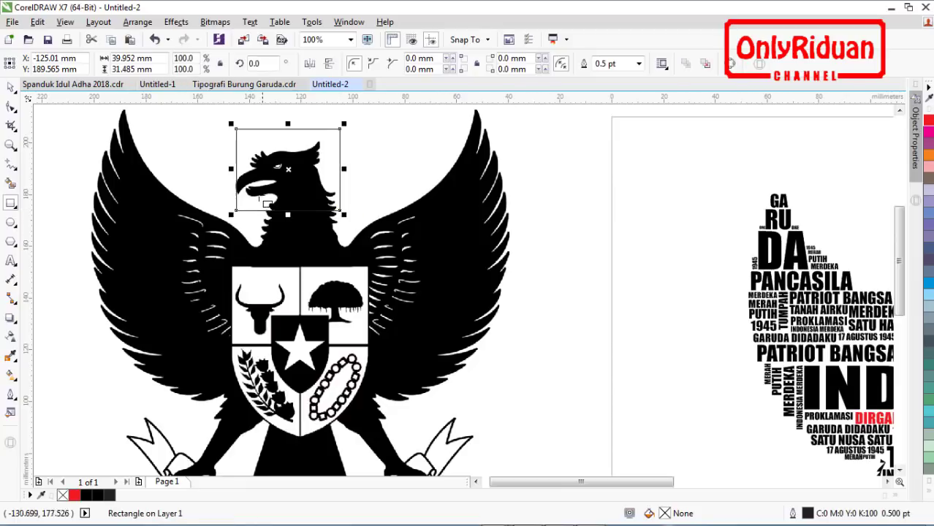
pyautogui.moveTo(231, 169); pyautogui.dragTo(223, 169)
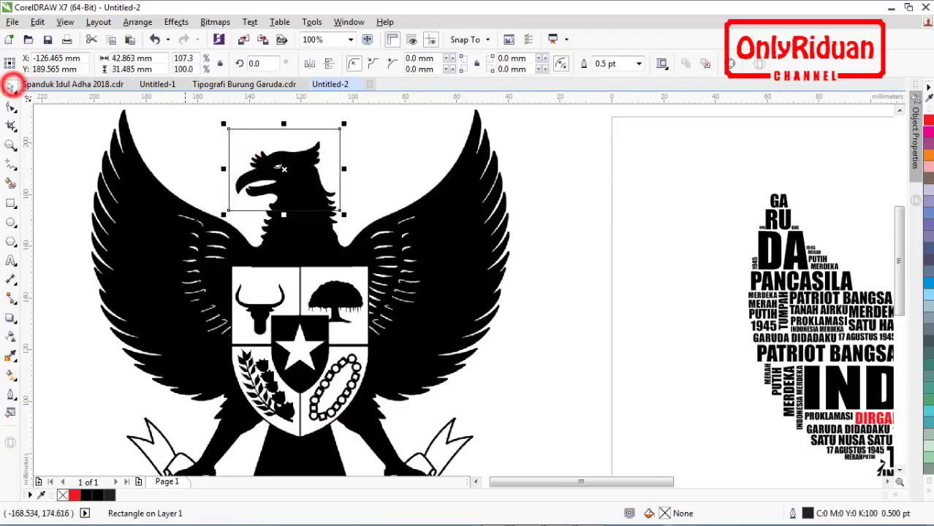
# Step: Intersect the rectangle with the Garuda bitmap and move the resulting head piece above the page
pyautogui.scroll(-2, 198, 219)
pyautogui.moveTo(100, 137); pyautogui.dragTo(298, 339)
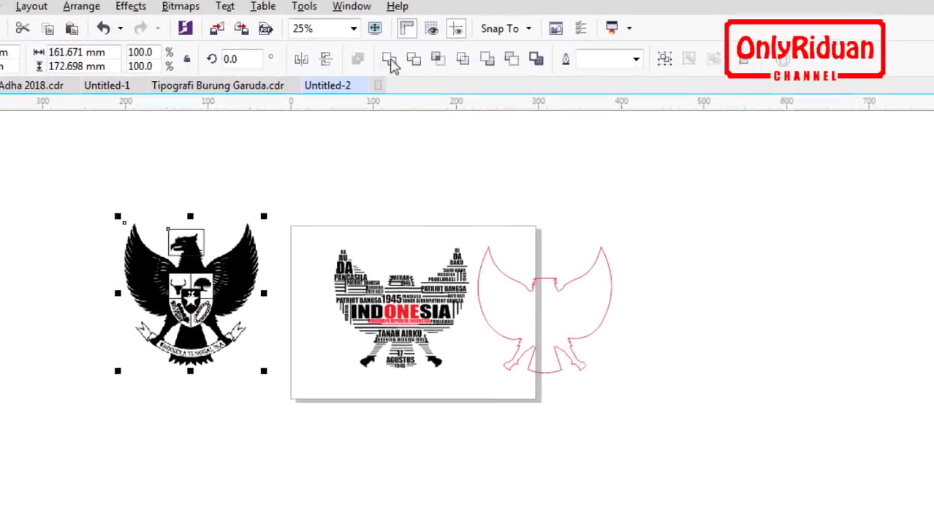
pyautogui.click(470, 53)
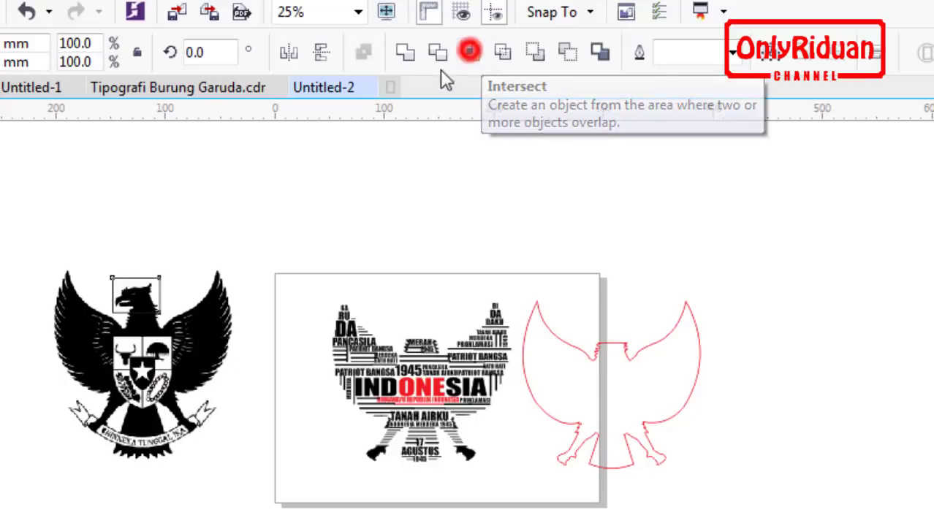
pyautogui.click(220, 190)
pyautogui.moveTo(133, 302); pyautogui.dragTo(311, 277)
# Step: Trace the cropped eagle-head bitmap into a vector shape and place the traced head to the right of the bitmap
pyautogui.scroll(4, 491, 235)
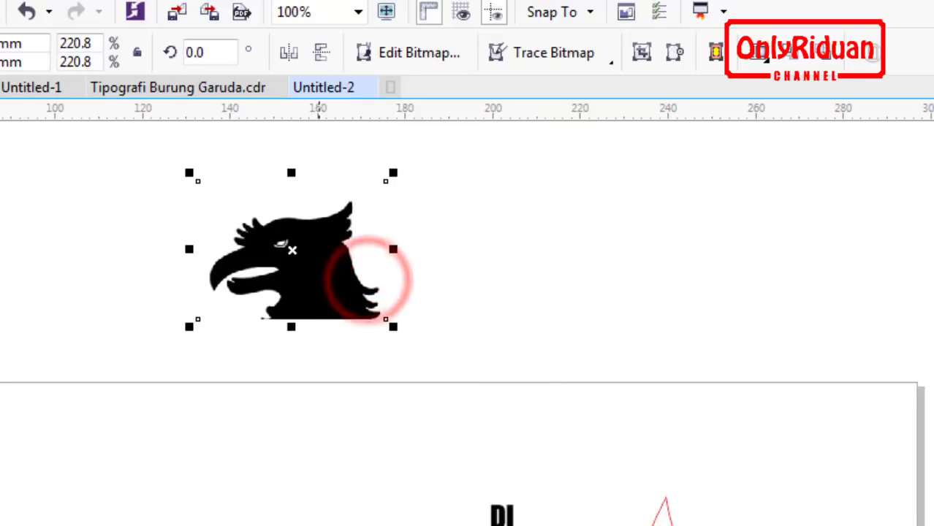
pyautogui.click(559, 62)
pyautogui.click(553, 82)
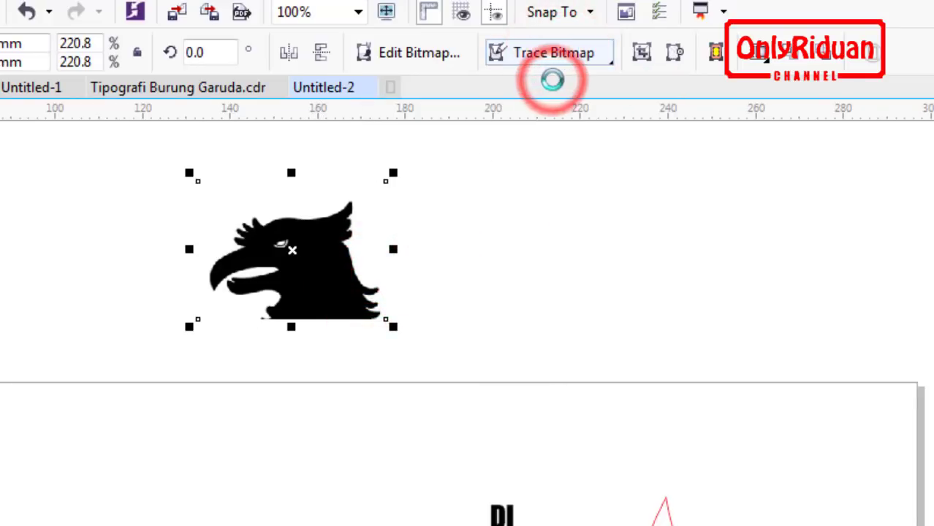
pyautogui.click(530, 214)
pyautogui.moveTo(319, 282)
pyautogui.mouseDown()
pyautogui.moveTo(523, 284)
pyautogui.moveTo(621, 273)
pyautogui.mouseUp()
pyautogui.click(319, 281)
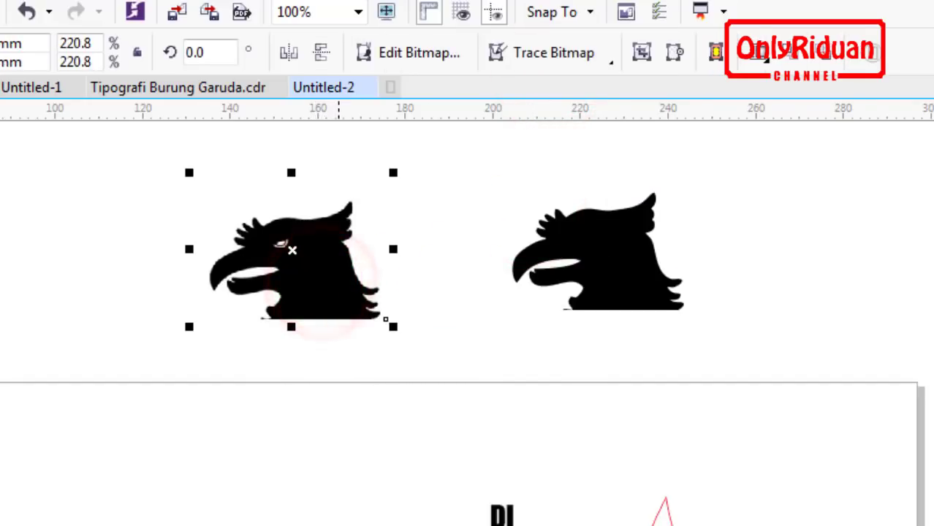
pyautogui.press('Delete')
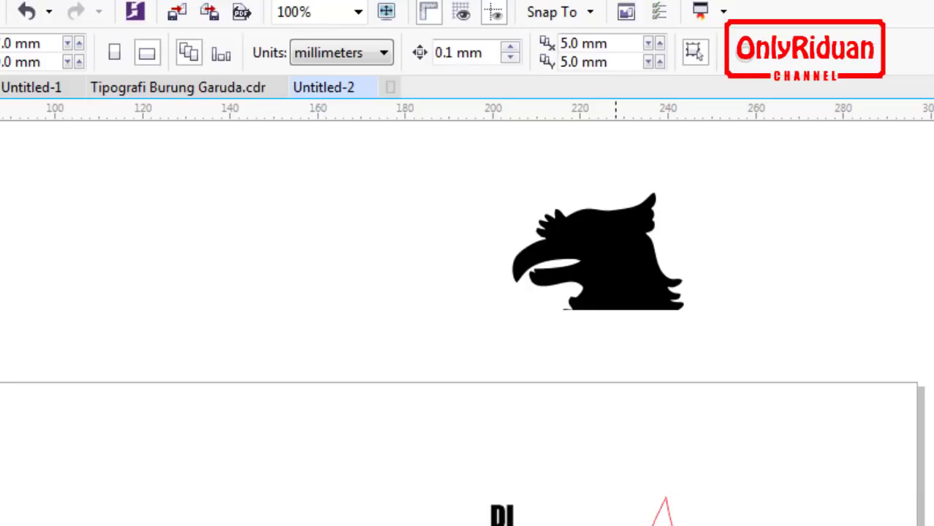
pyautogui.click(623, 255)
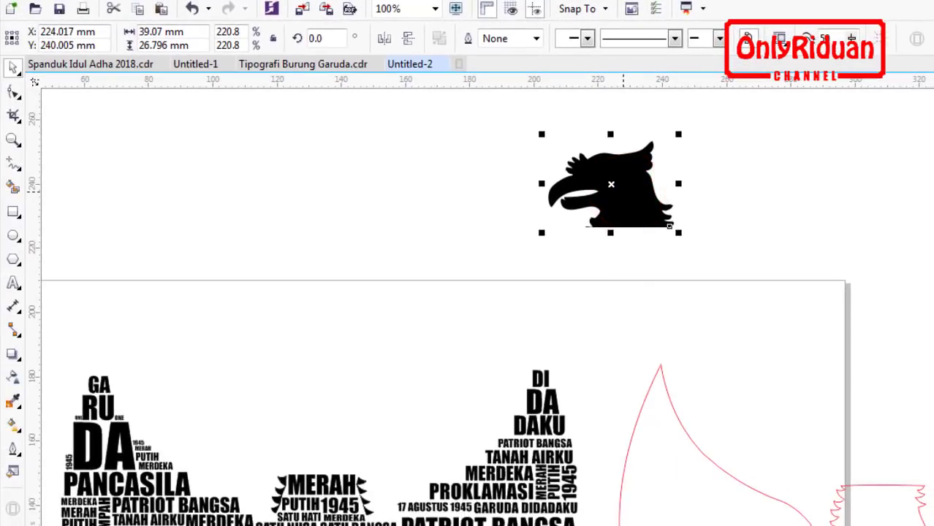
pyautogui.hotkey('ctrl', 'z')
# Step: Move the traced eagle head onto the neck, directly above the word MERAH
pyautogui.click(621, 192)
pyautogui.click(627, 191)
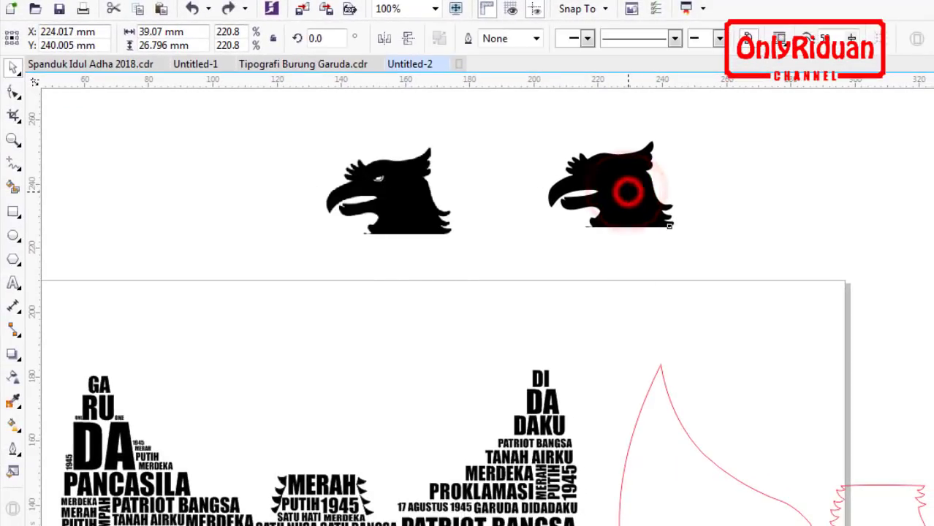
pyautogui.moveTo(627, 191)
pyautogui.mouseDown()
pyautogui.moveTo(362, 376)
pyautogui.moveTo(325, 410)
pyautogui.moveTo(321, 435)
pyautogui.mouseUp()
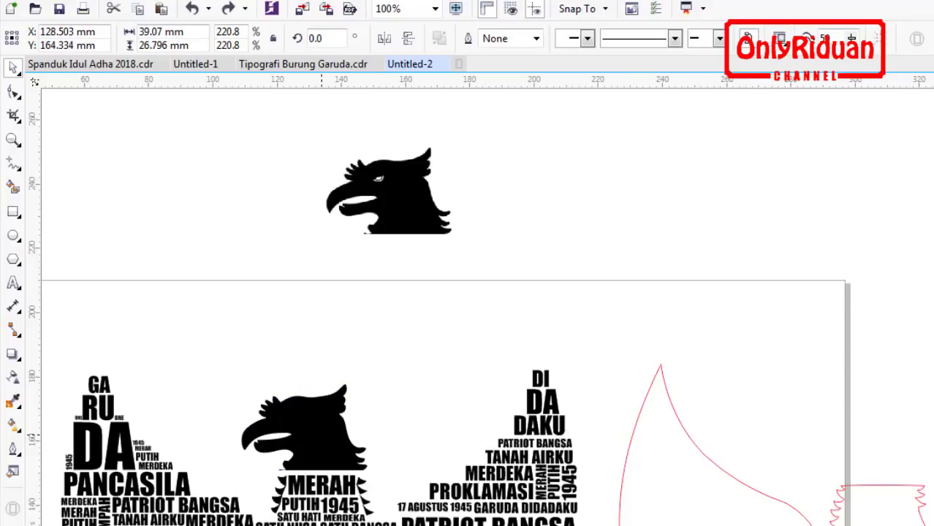
# Step: Delete the leftover eagle-head bitmap above the page
pyautogui.scroll(-2, 404, 359)
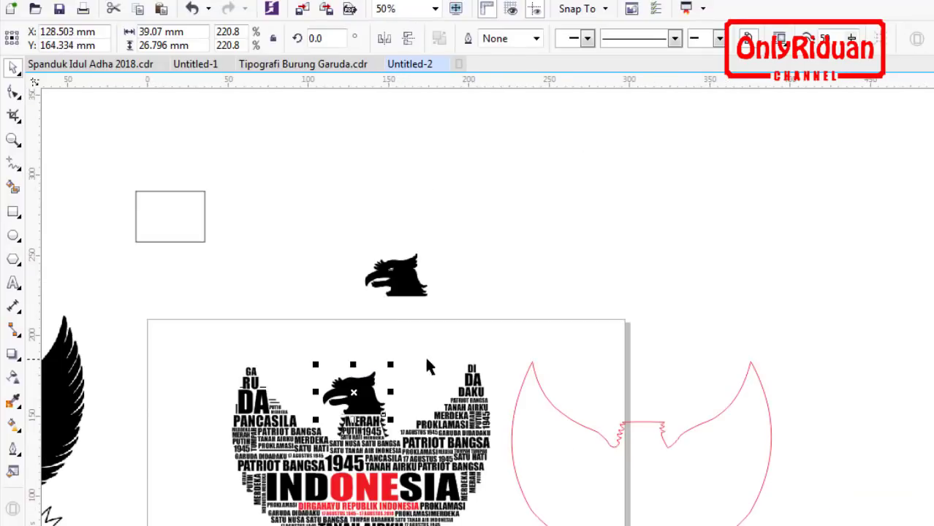
pyautogui.click(424, 289)
pyautogui.press('Delete')
# Step: Draw a small horizontal ellipse at the eye position on the black eagle head
pyautogui.scroll(2, 394, 378)
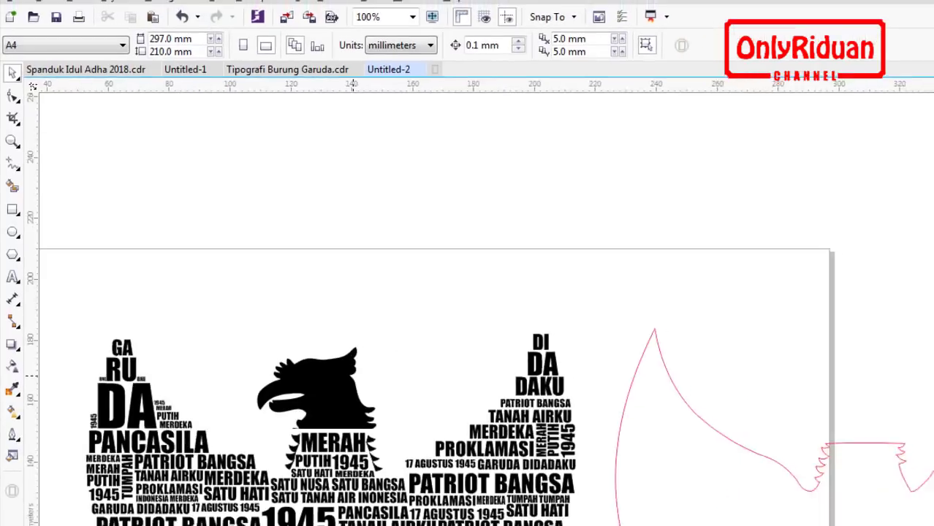
pyautogui.scroll(2, 352, 376)
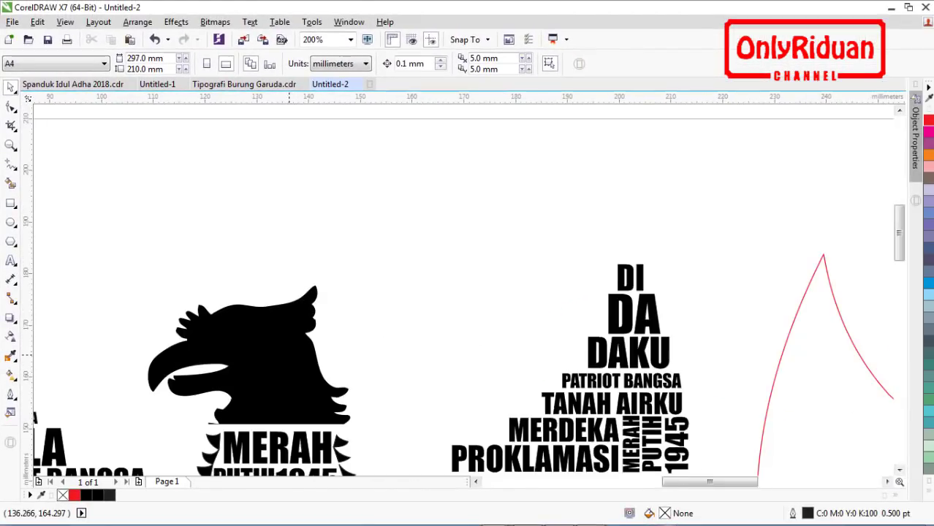
pyautogui.click(11, 223)
pyautogui.moveTo(198, 236); pyautogui.dragTo(229, 327)
# Step: Trim the eye ellipse out of the black eagle head to cut an eye opening
pyautogui.click(11, 86)
pyautogui.moveTo(106, 231); pyautogui.dragTo(379, 426)
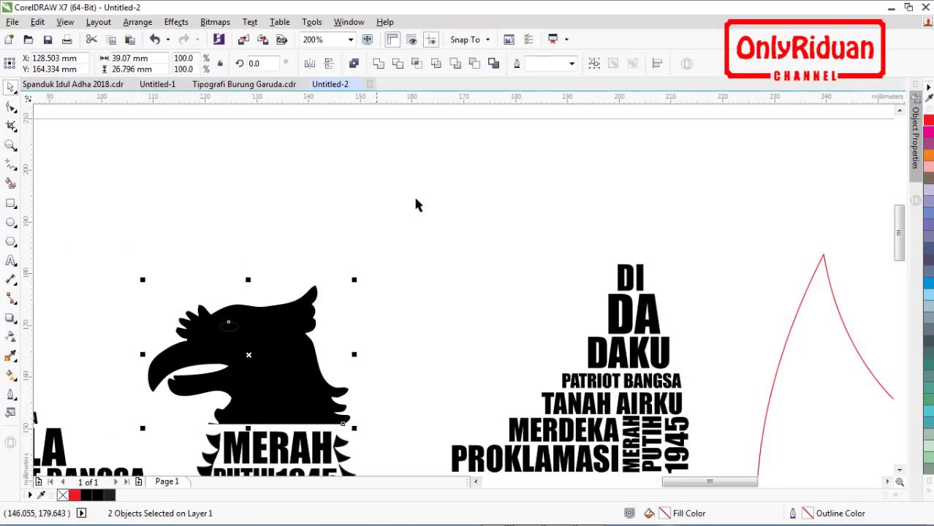
pyautogui.click(400, 64)
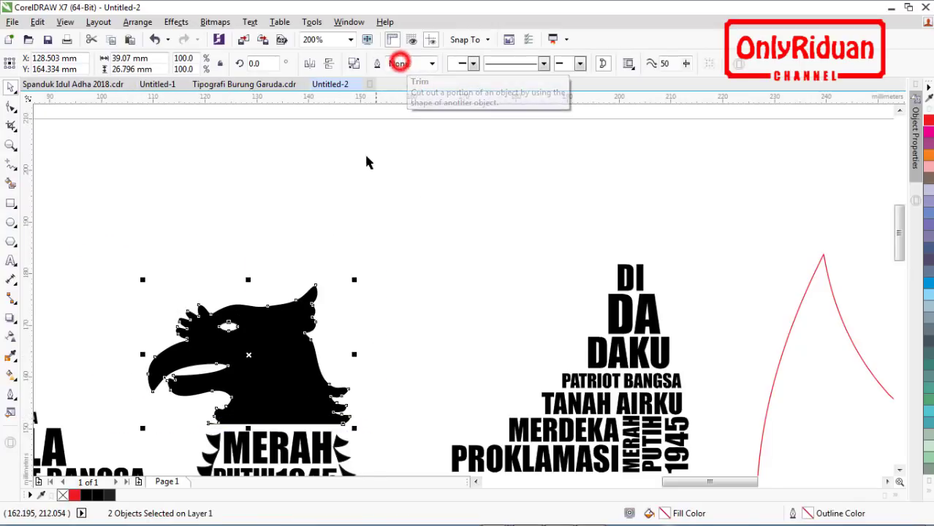
# Step: Drag the leftover eye ellipse off the eagle head and delete it
pyautogui.click(346, 201)
pyautogui.moveTo(229, 327); pyautogui.dragTo(301, 226)
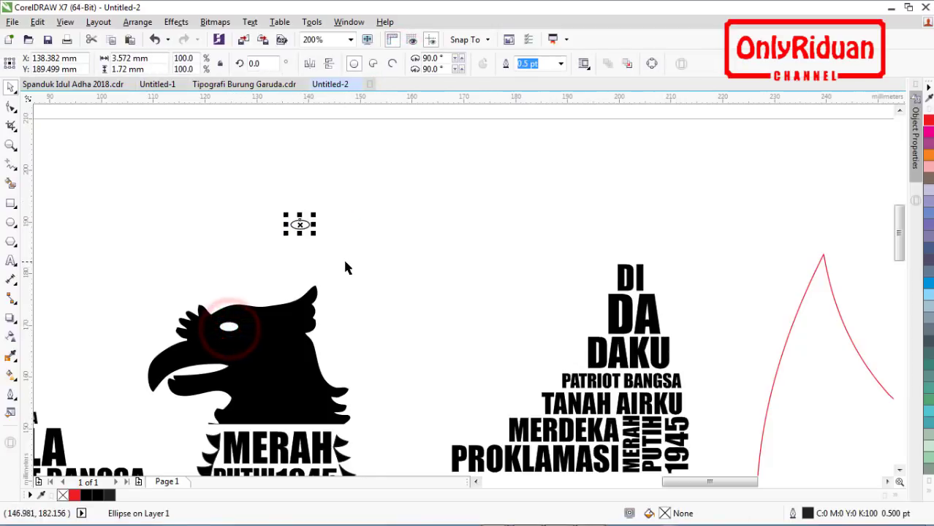
pyautogui.press('Delete')
# Step: Compare the artwork with the finished ribbon and tail design in Tipografi Burung Garuda.cdr
pyautogui.scroll(-2, 354, 340)
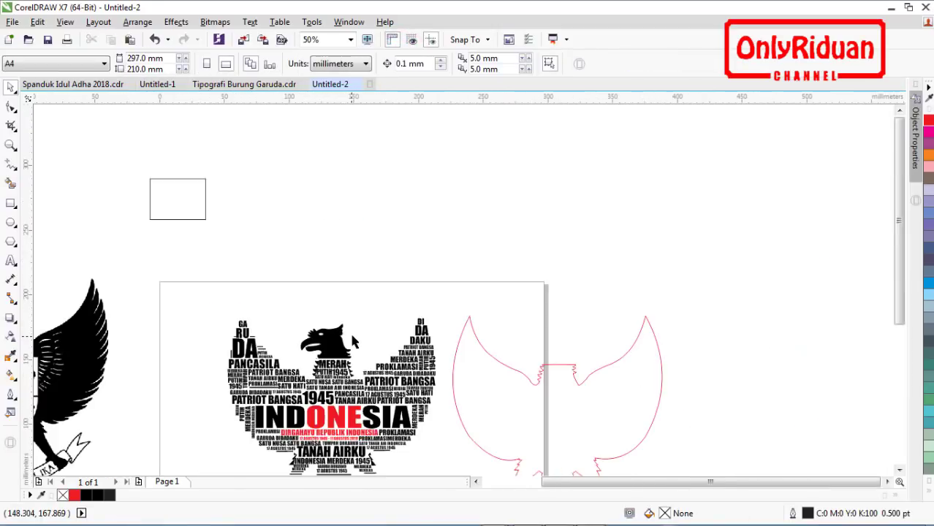
pyautogui.scroll(-2, 899, 249)
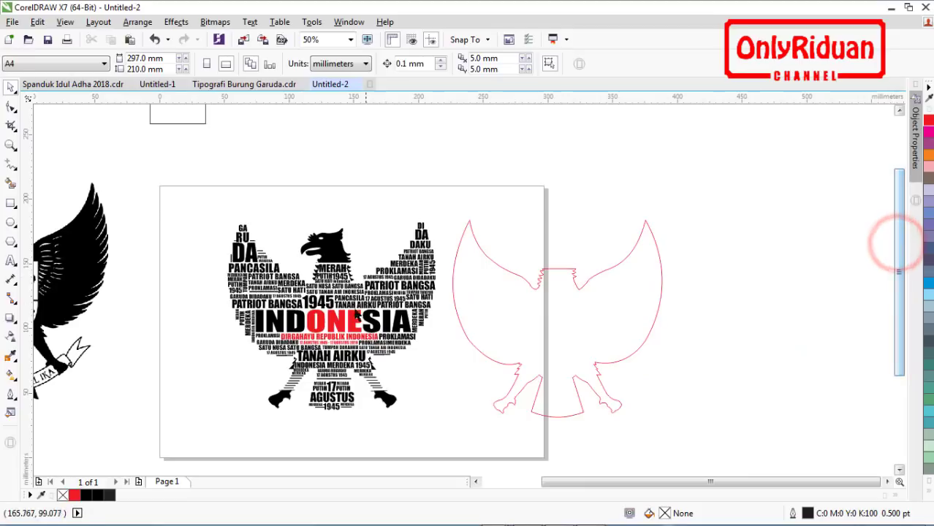
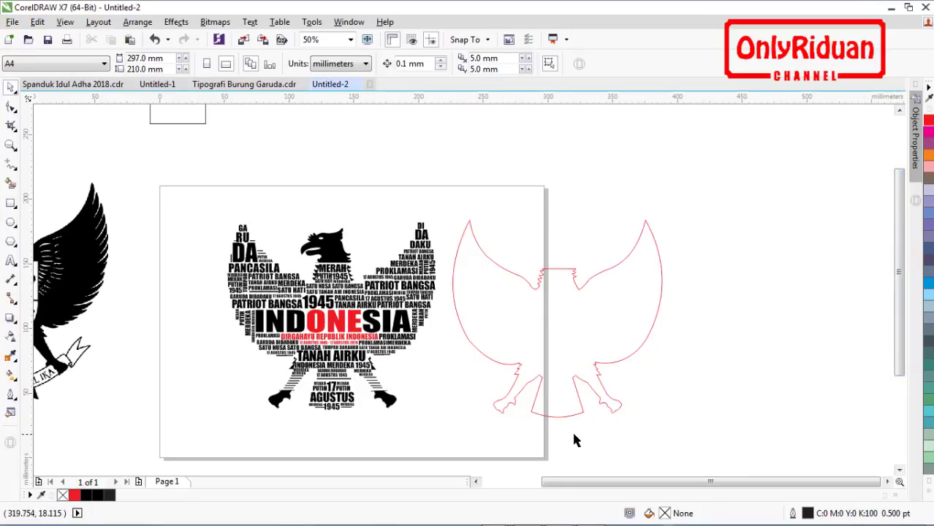
pyautogui.click(476, 483)
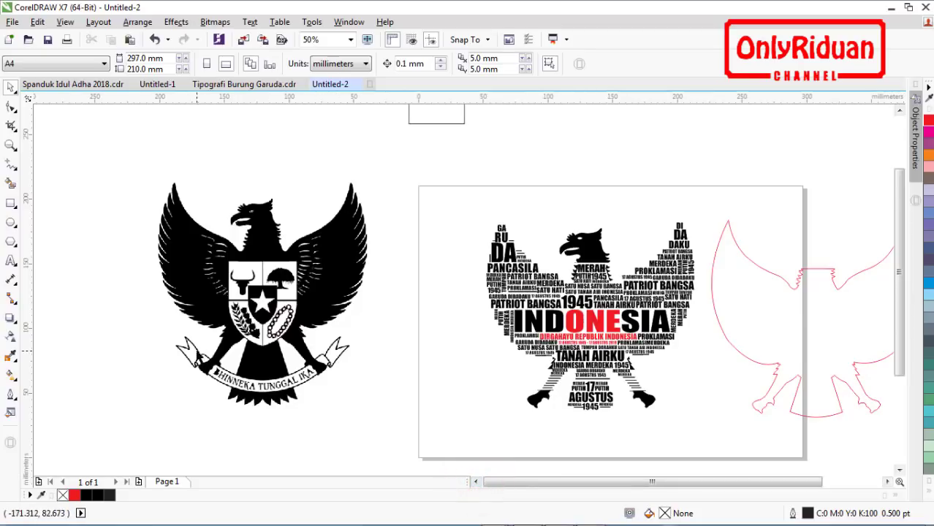
pyautogui.click(250, 84)
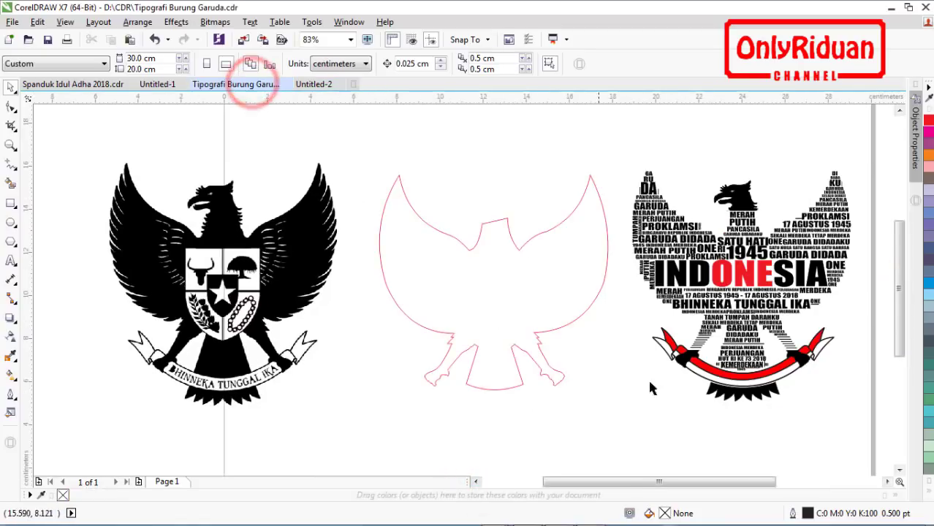
pyautogui.click(313, 84)
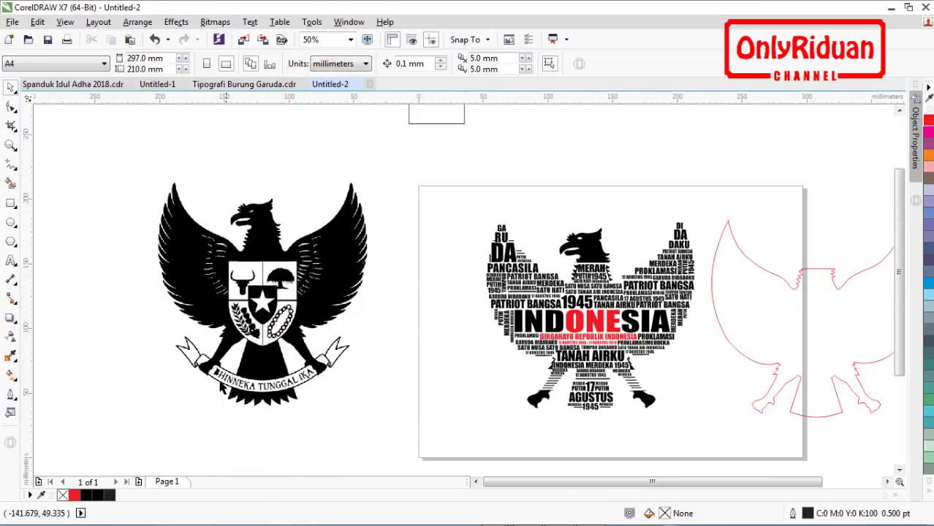
# Step: Draw a 3-Point Curve about 4.5 by 5.6 mm along the reference ribbon's left fold edge and outline it in red
pyautogui.click(11, 146)
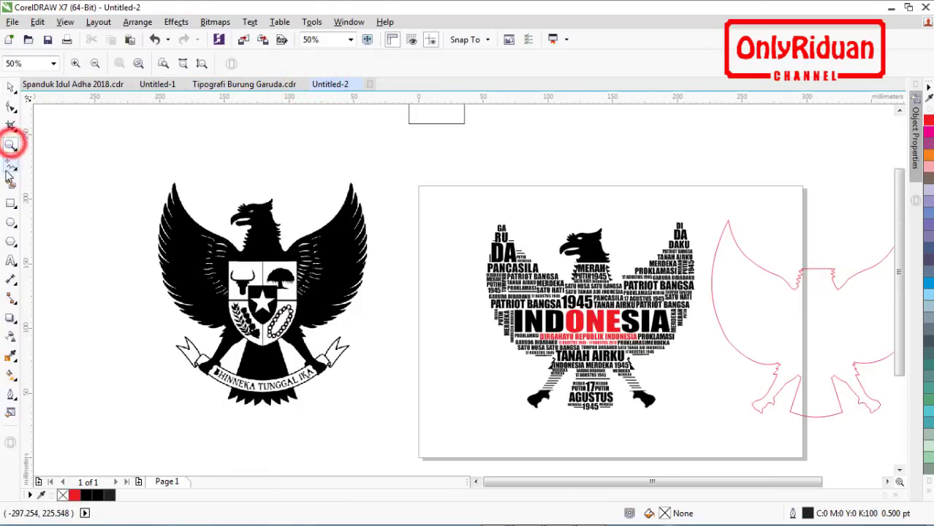
pyautogui.click(10, 164)
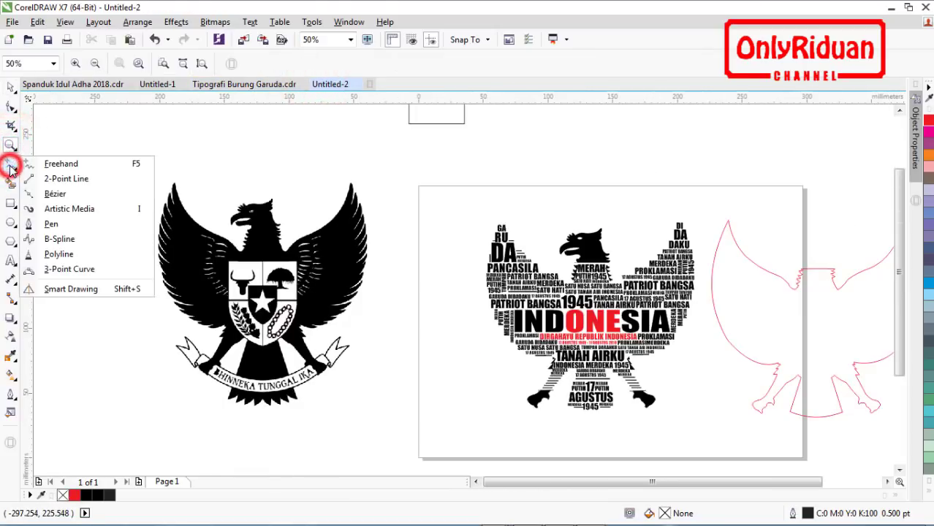
pyautogui.click(75, 270)
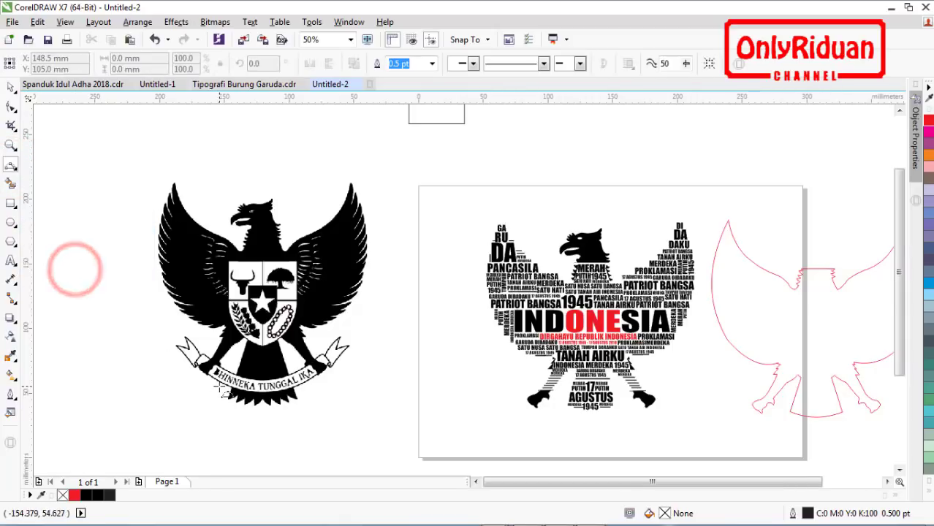
pyautogui.scroll(2, 223, 395)
pyautogui.scroll(2, 320, 363)
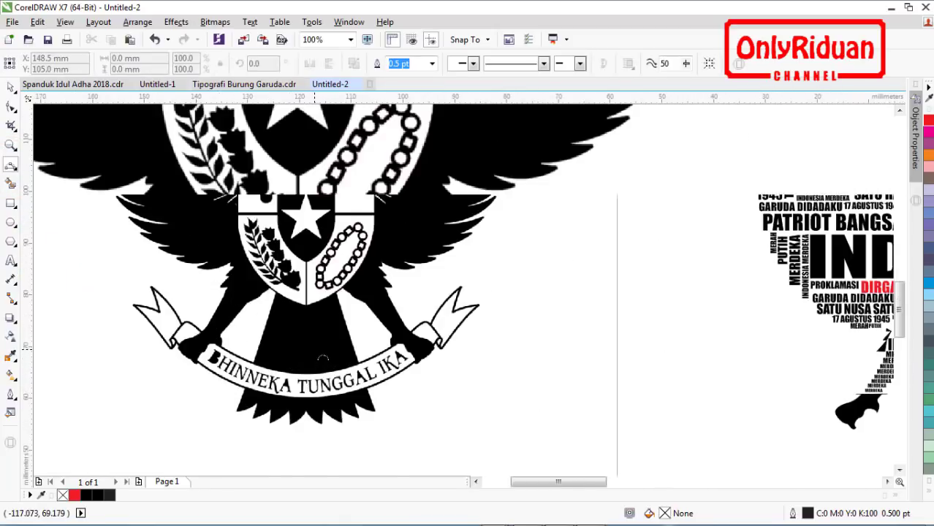
pyautogui.click(476, 483)
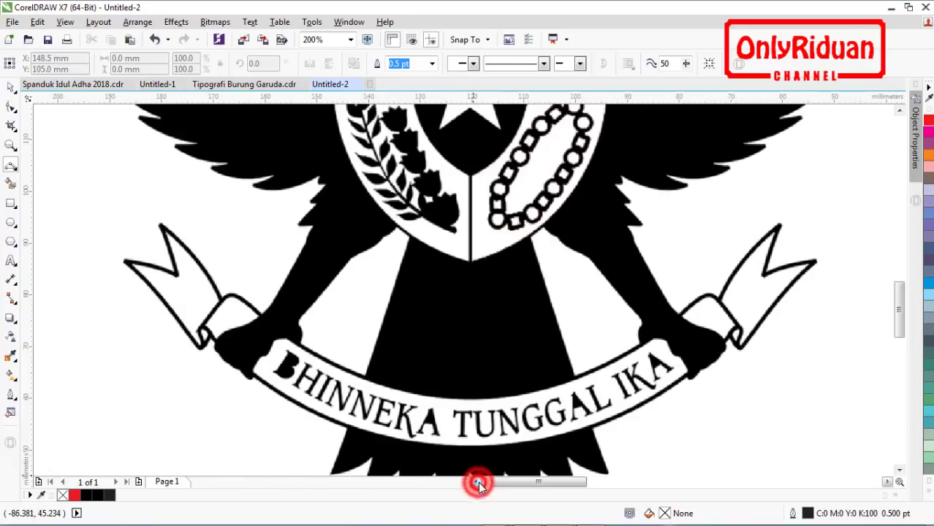
pyautogui.moveTo(897, 307); pyautogui.dragTo(901, 329)
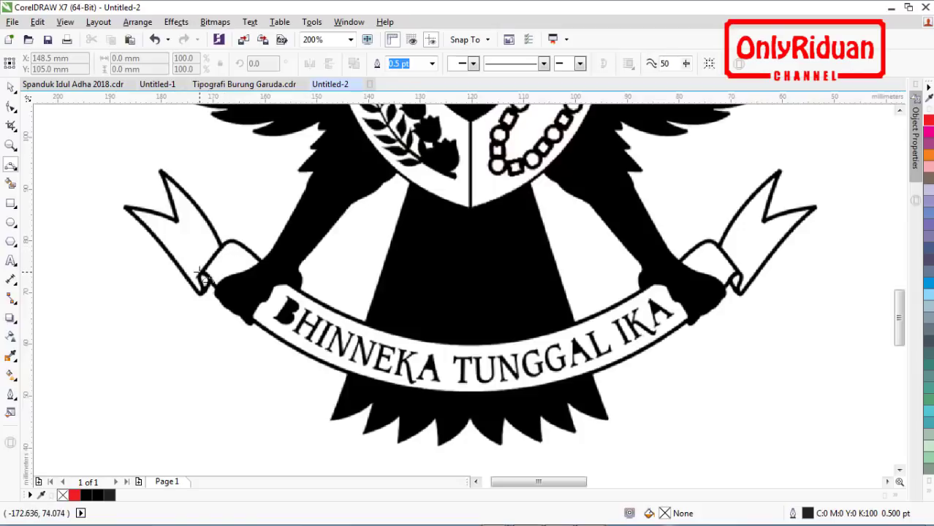
pyautogui.moveTo(203, 276); pyautogui.dragTo(227, 251)
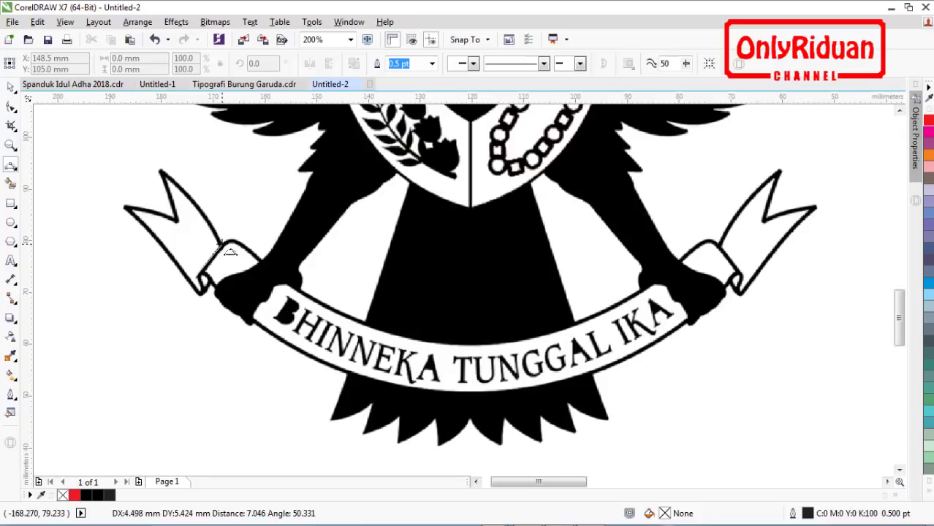
pyautogui.moveTo(225, 248); pyautogui.dragTo(221, 243)
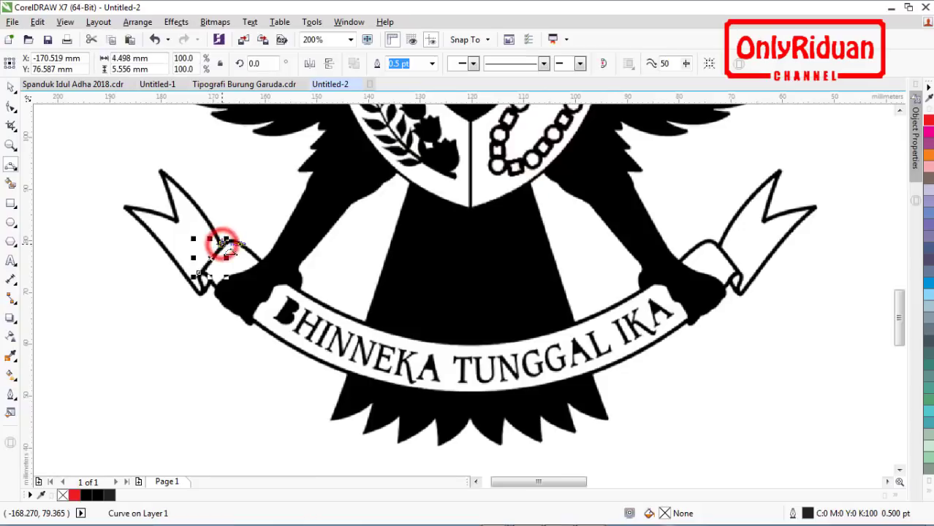
pyautogui.rightClick(75, 495)
# Step: Continue the red curve over the left fold and along the ribbon's upper edge to the right claw
pyautogui.scroll(2, 225, 245)
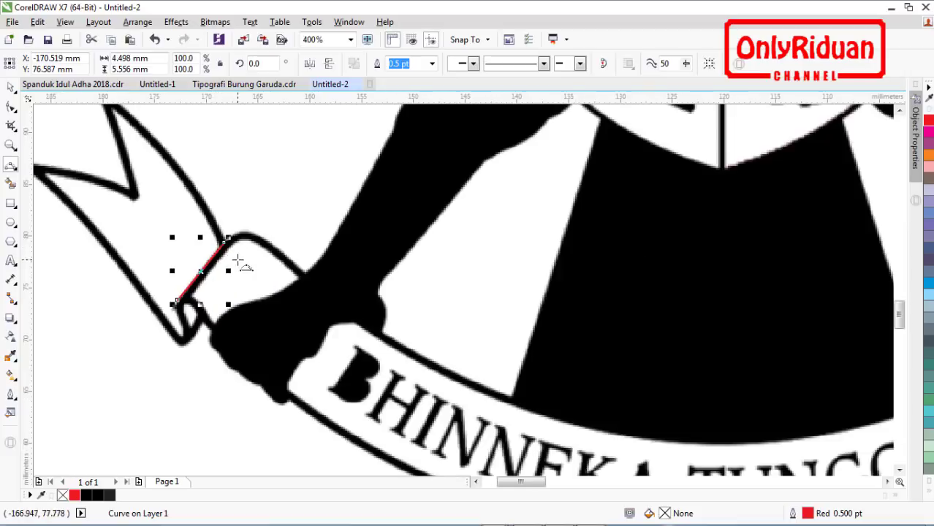
pyautogui.moveTo(226, 242); pyautogui.dragTo(246, 234)
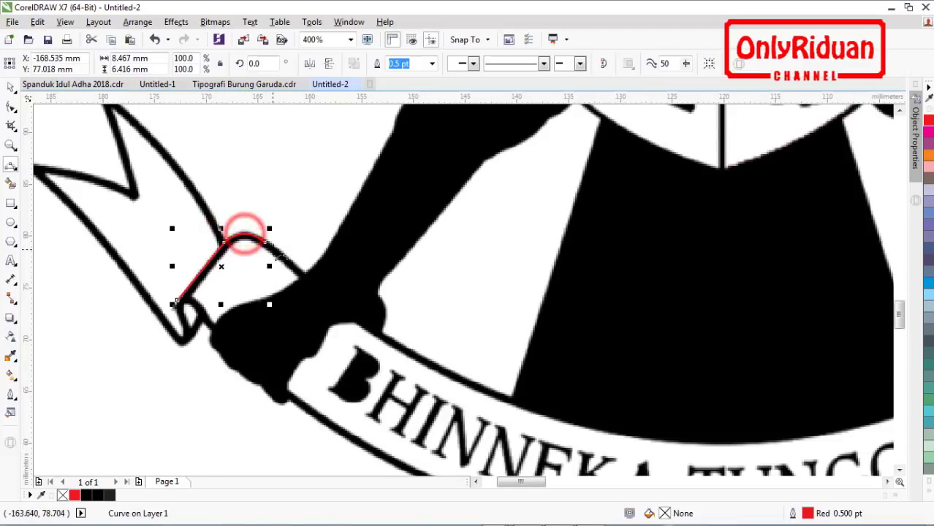
pyautogui.scroll(-2, 246, 231)
pyautogui.click(270, 246)
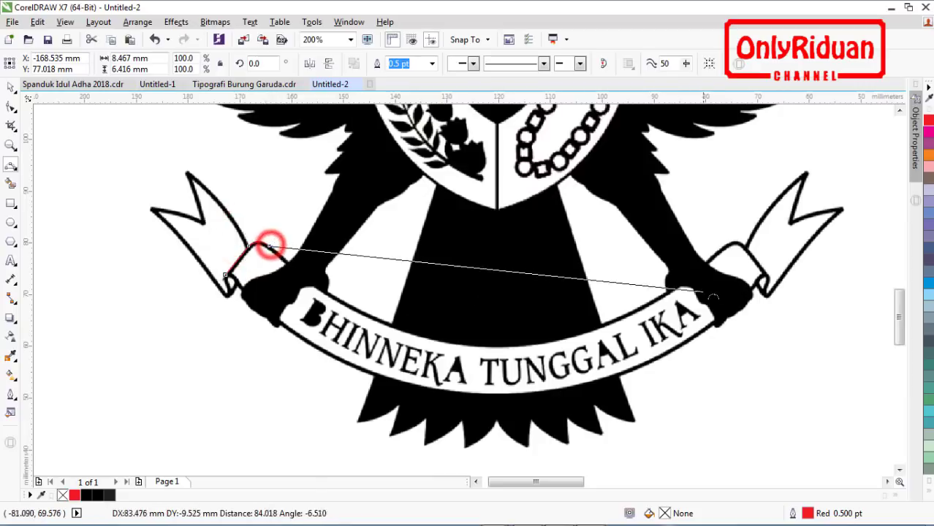
pyautogui.moveTo(716, 254); pyautogui.dragTo(714, 256)
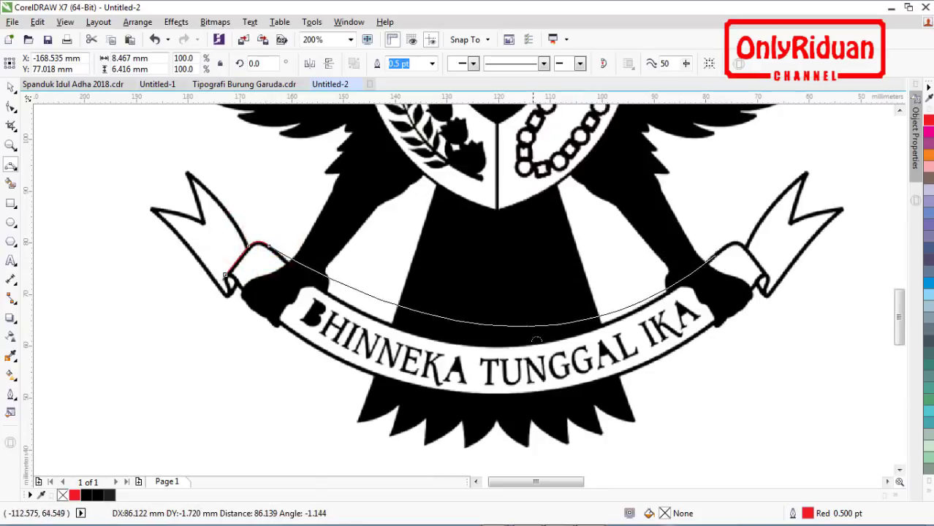
pyautogui.click(491, 349)
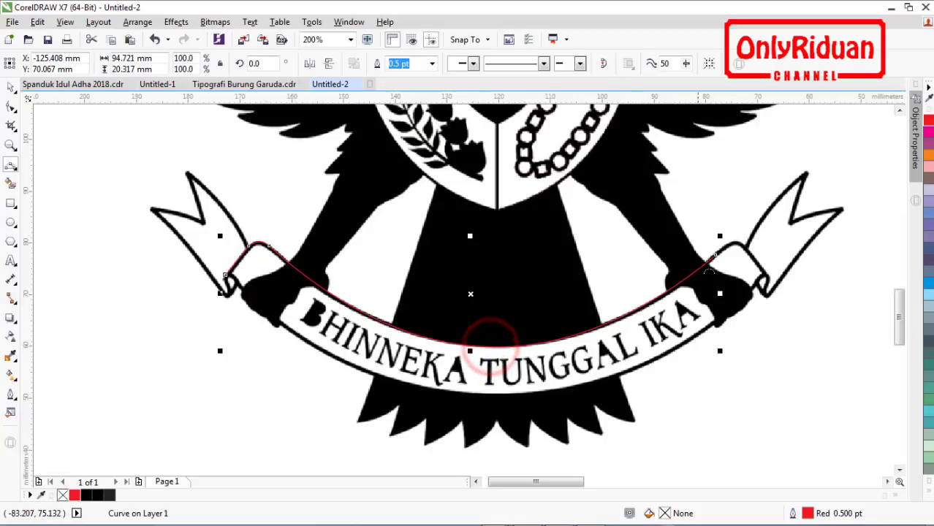
# Step: Extend the red curve over the right fold, down its outer edge and around the small curl
pyautogui.scroll(2, 727, 256)
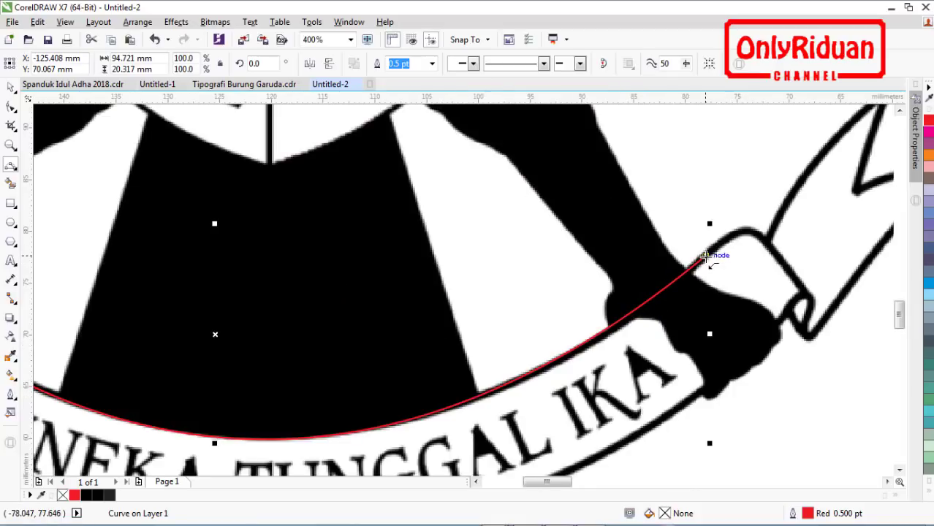
pyautogui.moveTo(706, 255); pyautogui.dragTo(762, 237)
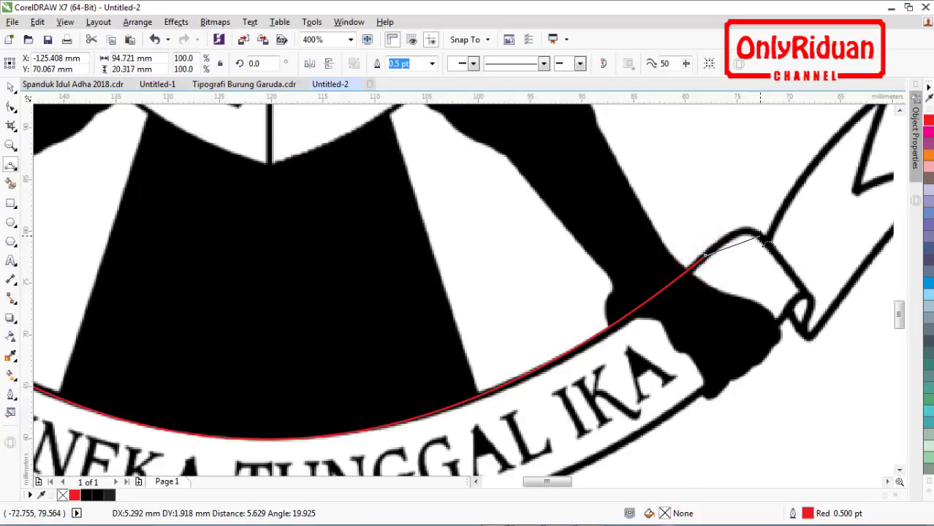
pyautogui.click(745, 231)
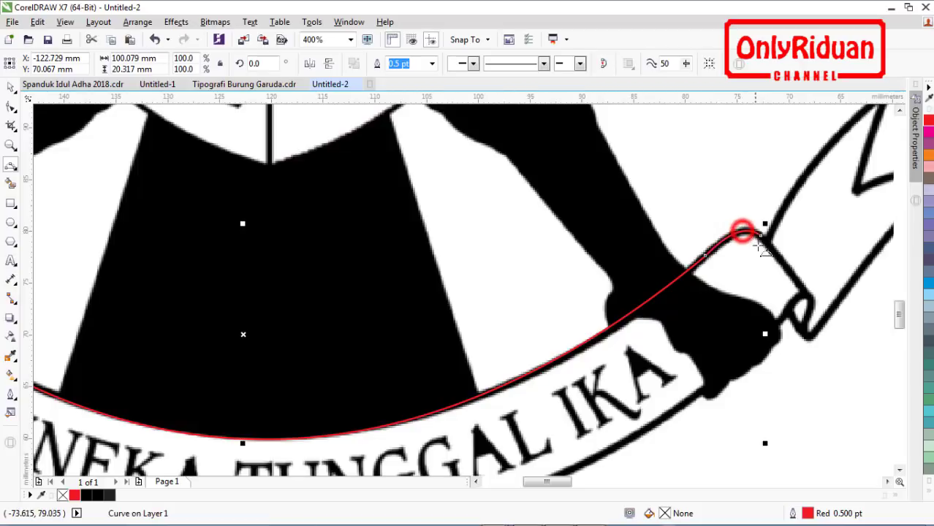
pyautogui.moveTo(761, 234); pyautogui.dragTo(777, 321)
pyautogui.click(807, 292)
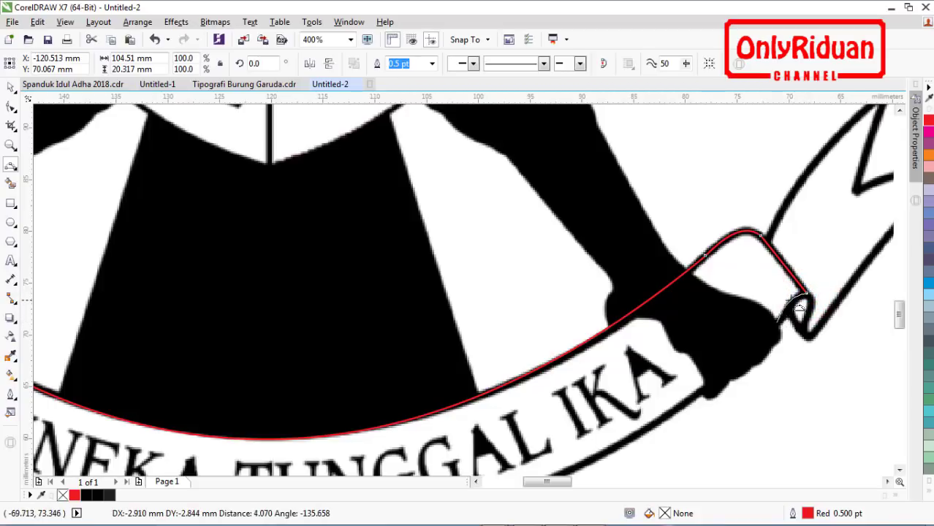
pyautogui.click(793, 300)
pyautogui.scroll(-1, 796, 297)
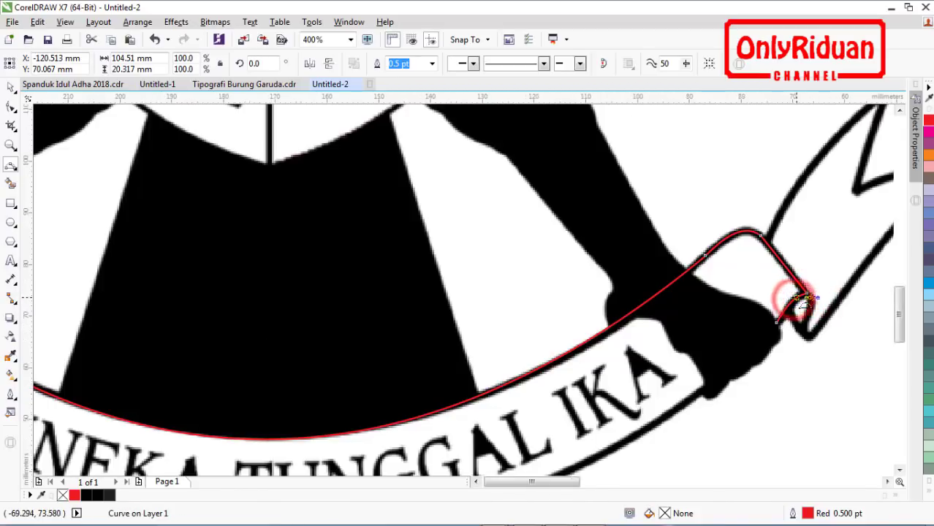
# Step: Trace the ribbon's lower edge and left curl, closing the red outline at about 104.5 by 29.4 mm
pyautogui.moveTo(788, 310); pyautogui.dragTo(534, 414)
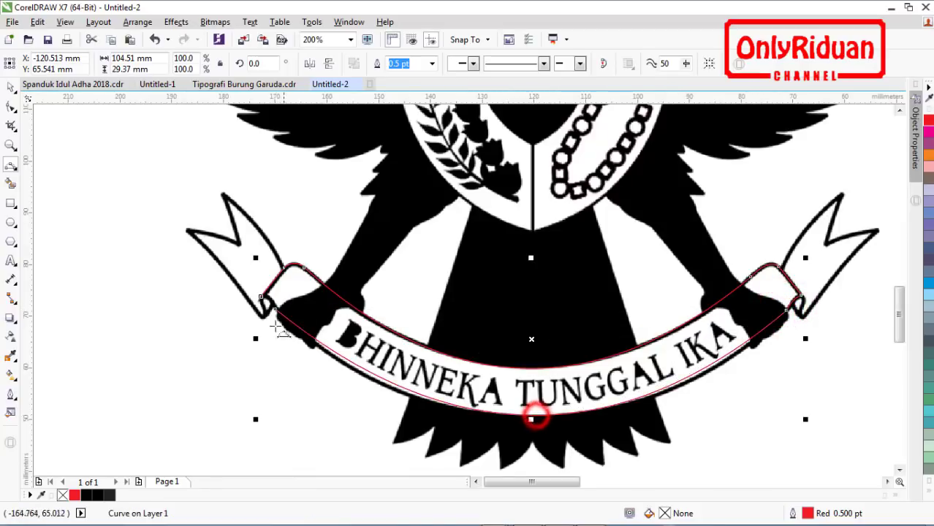
pyautogui.scroll(1, 270, 300)
pyautogui.moveTo(285, 324); pyautogui.dragTo(276, 300)
pyautogui.scroll(-1, 276, 300)
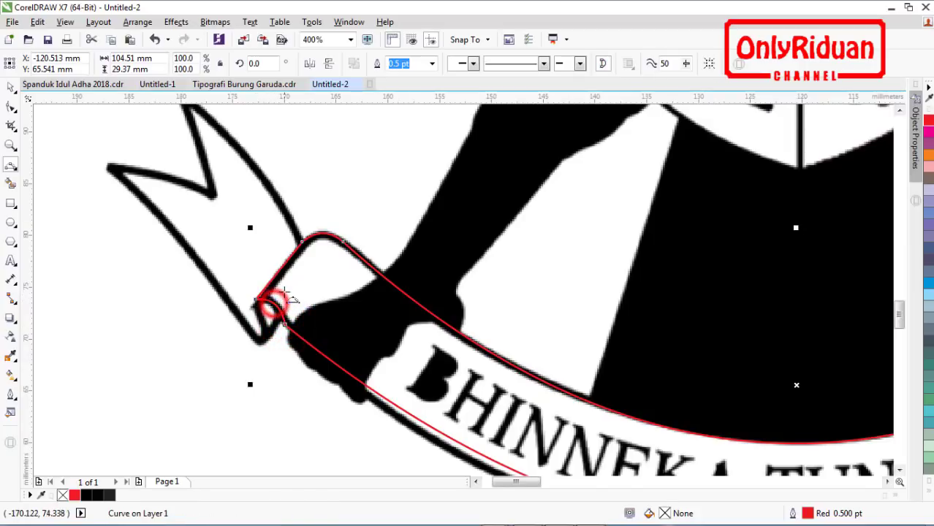
# Step: Adjust the curve handles at both ends of the red outline's lower edge to match the reference ribbon's lower edge
pyautogui.scroll(-1, 285, 296)
pyautogui.scroll(1, 327, 324)
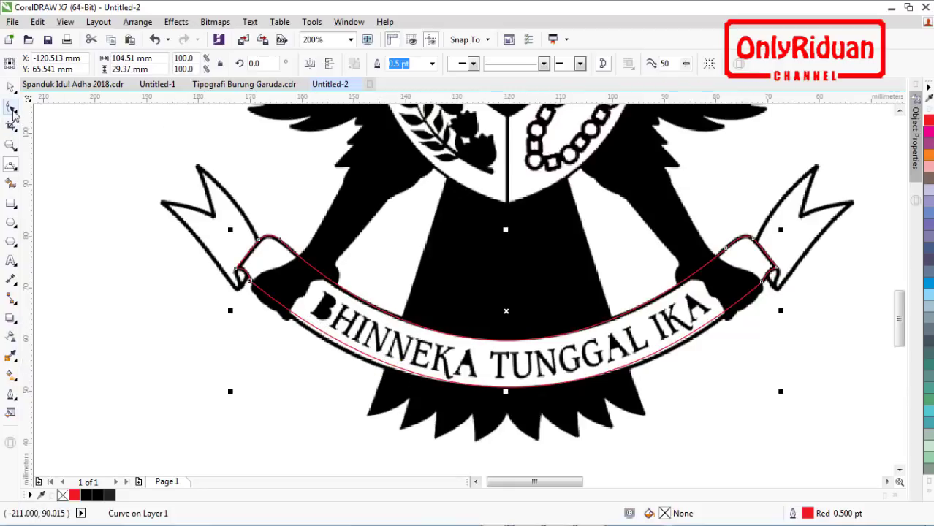
pyautogui.click(11, 108)
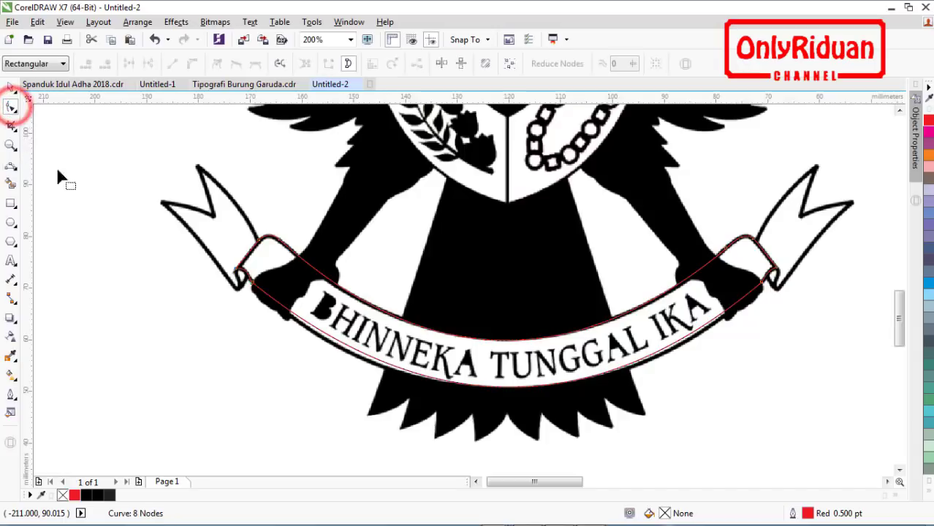
pyautogui.moveTo(252, 291); pyautogui.dragTo(235, 264)
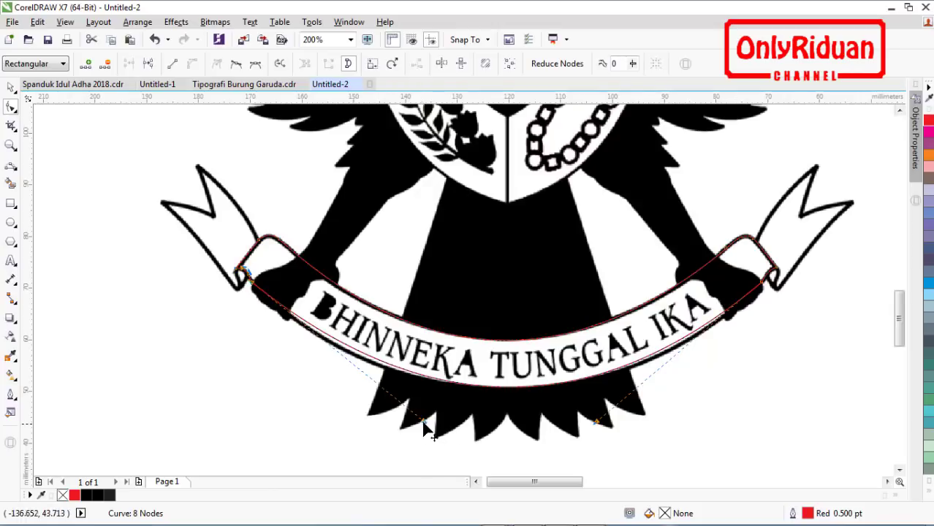
pyautogui.moveTo(406, 426); pyautogui.dragTo(391, 421)
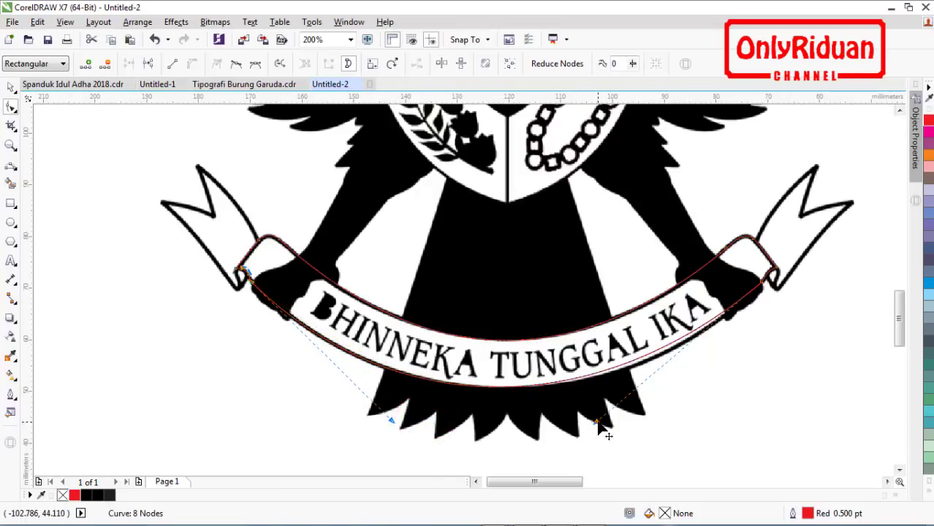
pyautogui.moveTo(598, 423); pyautogui.dragTo(638, 424)
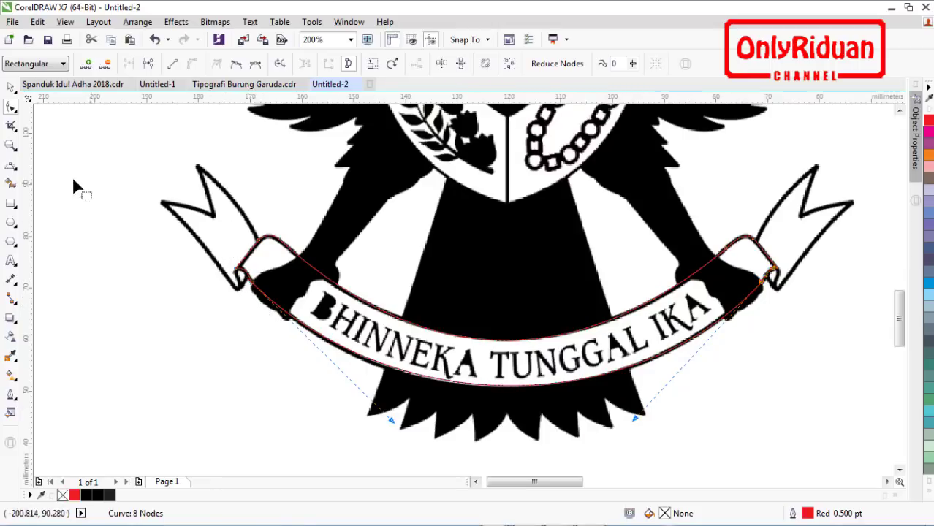
# Step: Trace the upper edge of the reference ribbon's left tail from the fold to the upper tip, about 11.8 by 14.2 mm
pyautogui.click(11, 167)
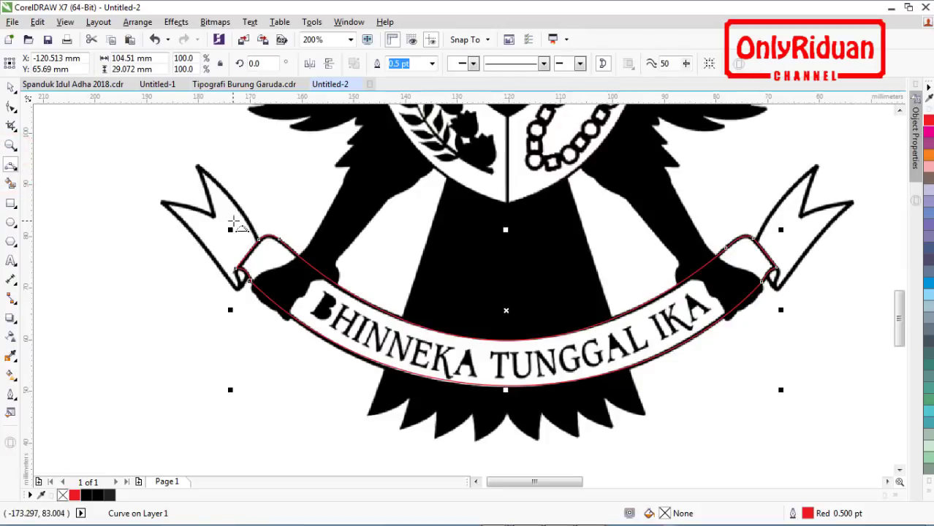
pyautogui.scroll(2, 241, 229)
pyautogui.scroll(-1, 243, 230)
pyautogui.scroll(1, 249, 226)
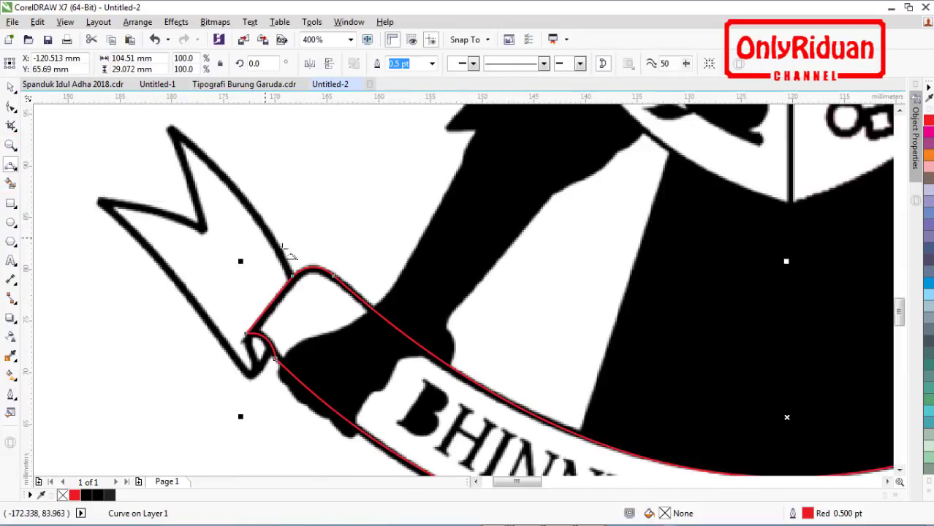
pyautogui.click(292, 275)
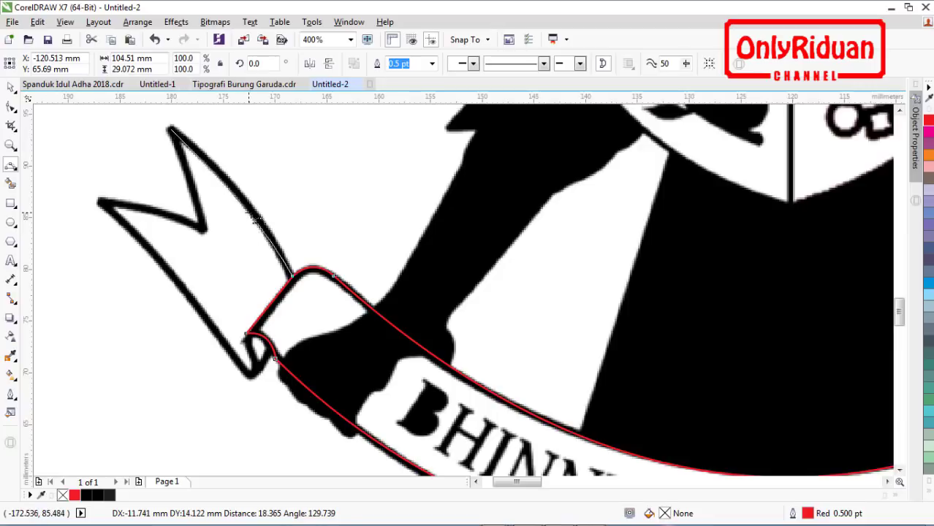
pyautogui.click(253, 209)
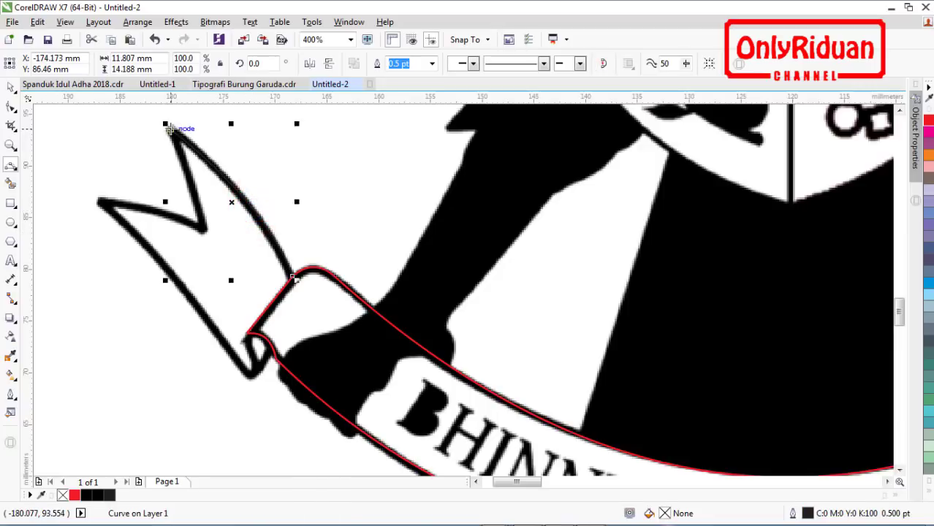
pyautogui.click(170, 129)
# Step: Continue the left tail curve through its V-shaped notch to the outer tip, widening the outline to about 18.7 mm
pyautogui.click(205, 232)
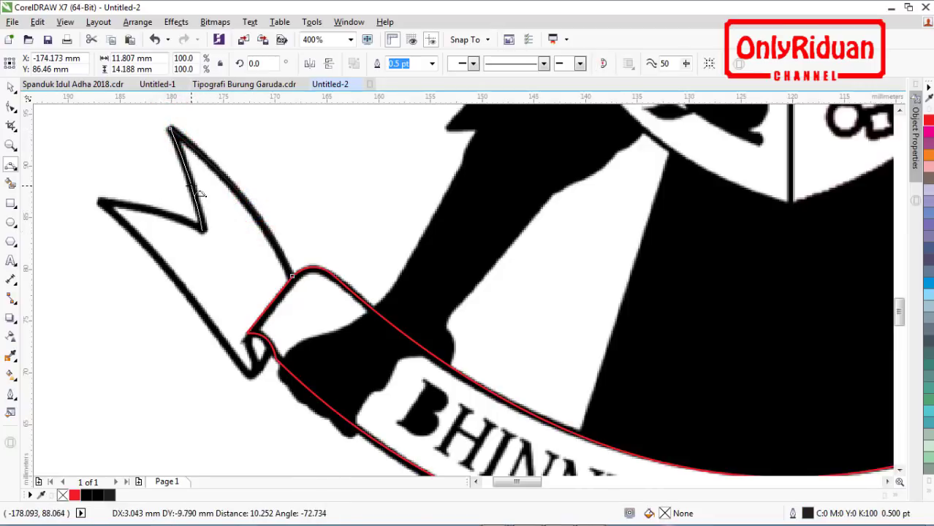
pyautogui.click(194, 188)
pyautogui.click(202, 230)
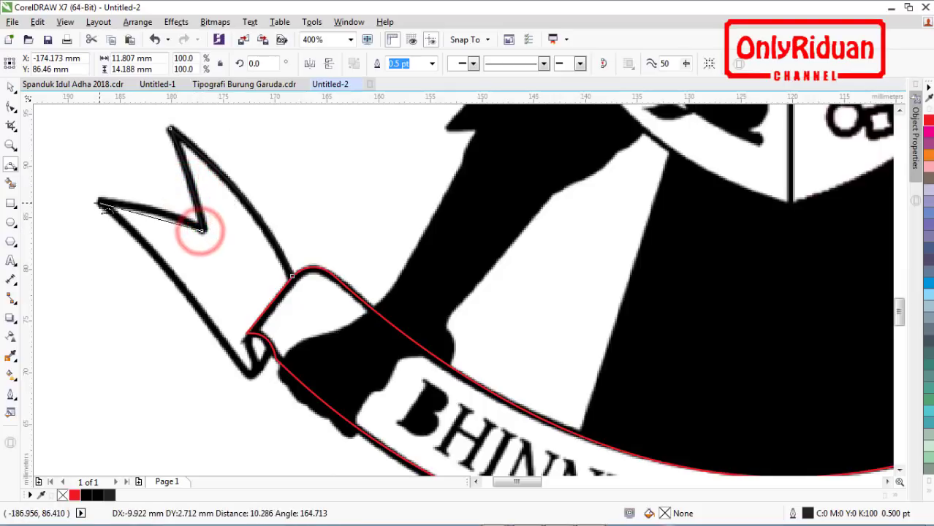
pyautogui.click(100, 205)
pyautogui.click(162, 210)
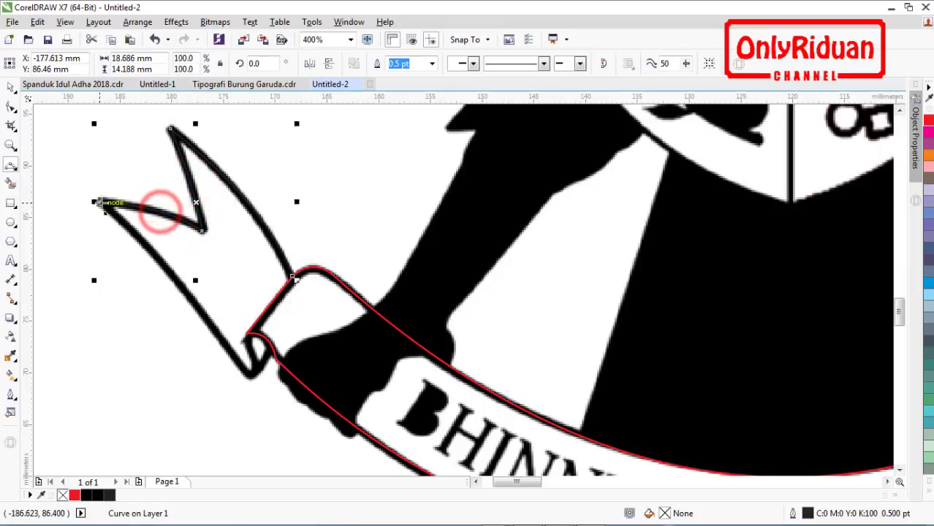
pyautogui.click(100, 202)
# Step: Trace the left tail's lower edge and small curl back to the fold, closing the outline at about 18.7 by 24.1 mm
pyautogui.click(247, 378)
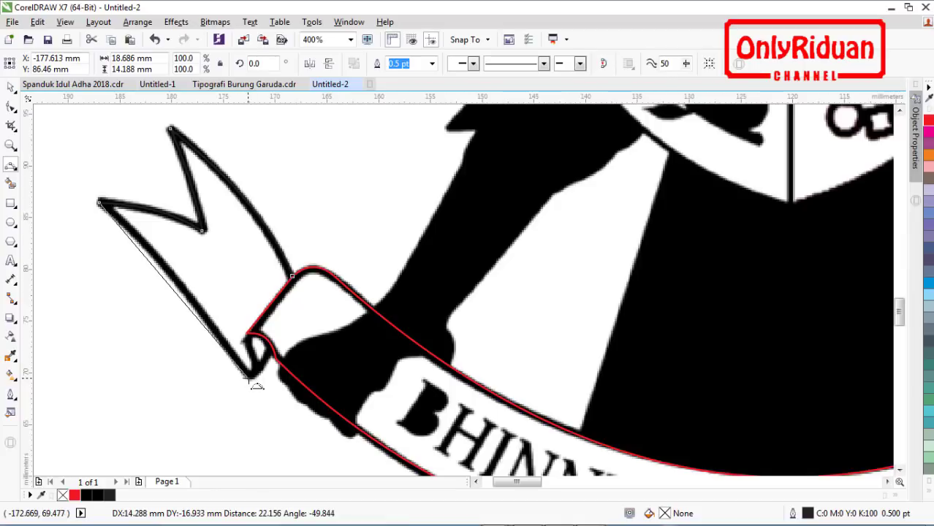
pyautogui.click(188, 295)
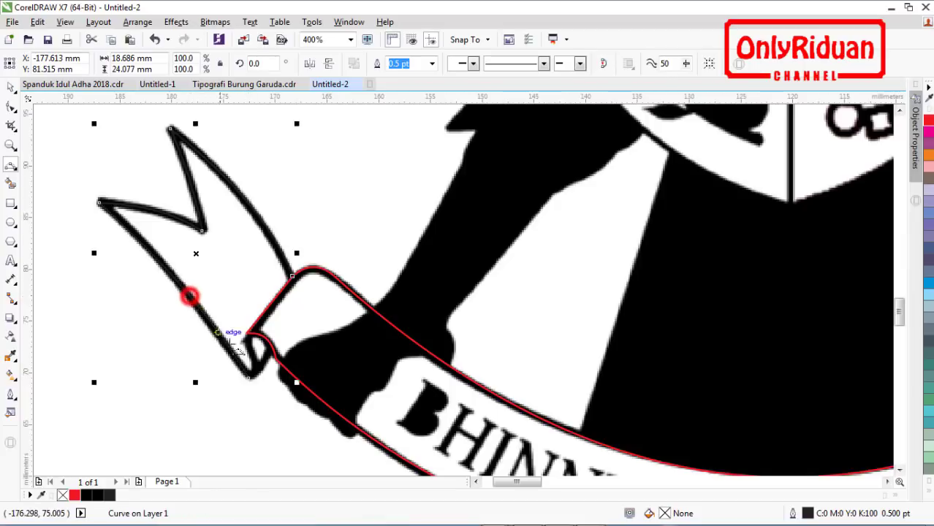
pyautogui.click(250, 377)
pyautogui.moveTo(250, 377); pyautogui.dragTo(256, 356)
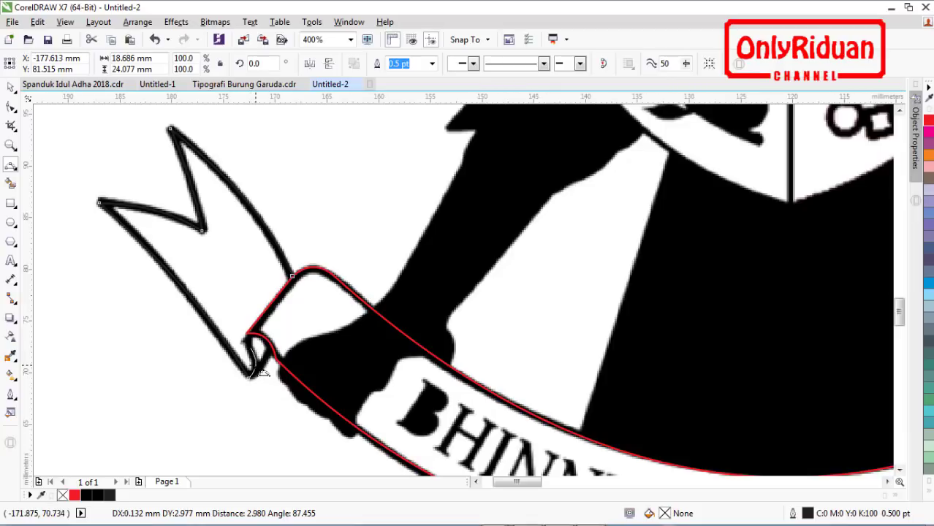
pyautogui.click(254, 365)
pyautogui.moveTo(250, 347); pyautogui.dragTo(247, 334)
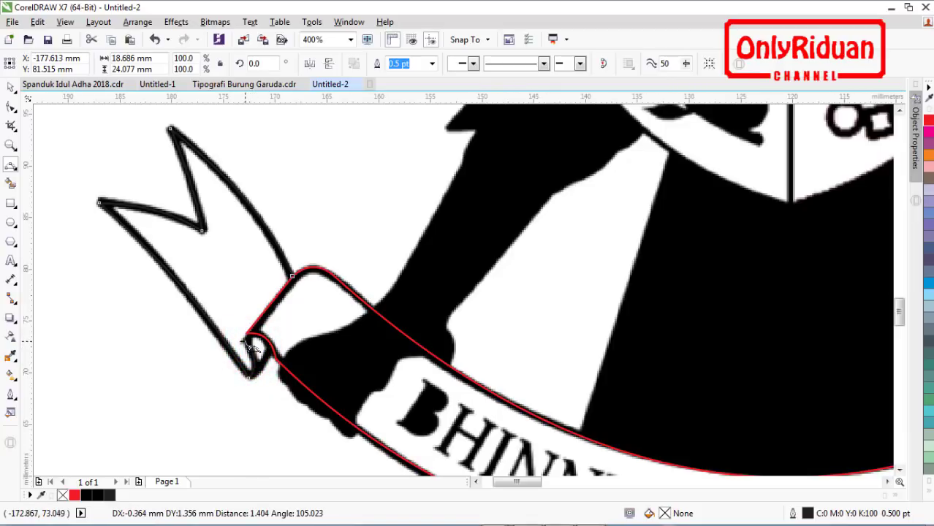
pyautogui.moveTo(253, 349); pyautogui.dragTo(249, 342)
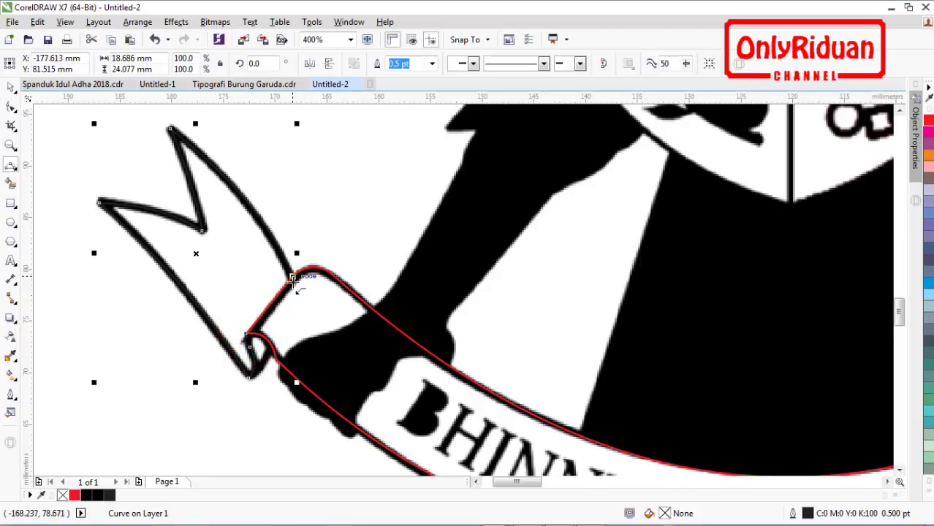
pyautogui.moveTo(247, 334); pyautogui.dragTo(292, 277)
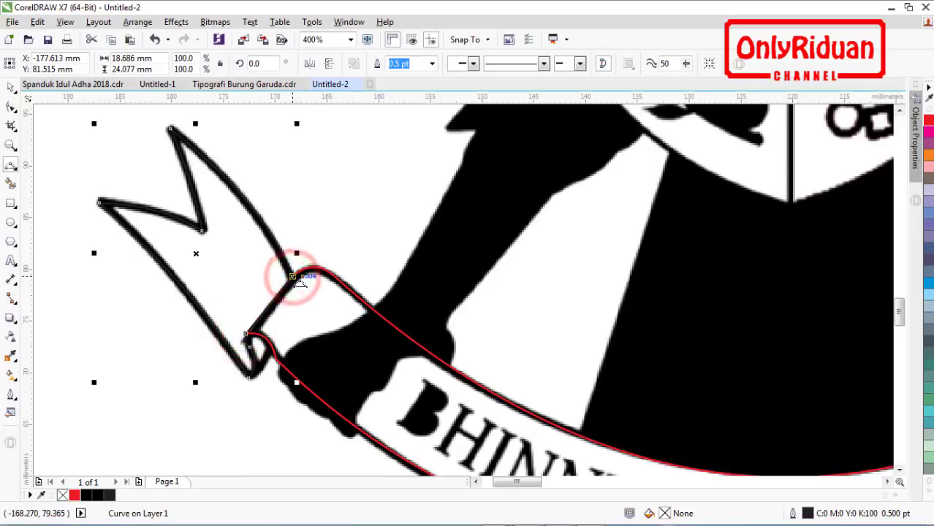
# Step: Color the left tail's outline red, keeping it in place over the reference ribbon
pyautogui.scroll(-1, 292, 278)
pyautogui.click(10, 87)
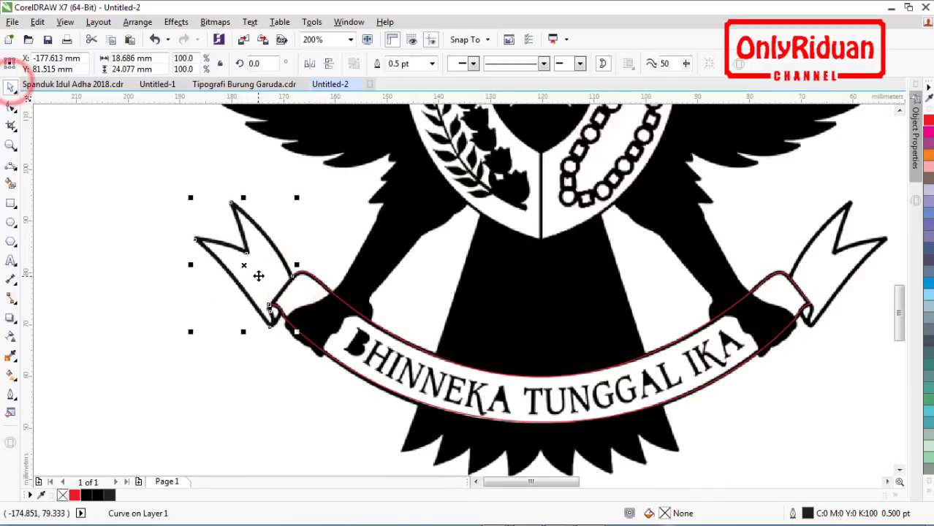
pyautogui.moveTo(256, 272); pyautogui.dragTo(207, 319)
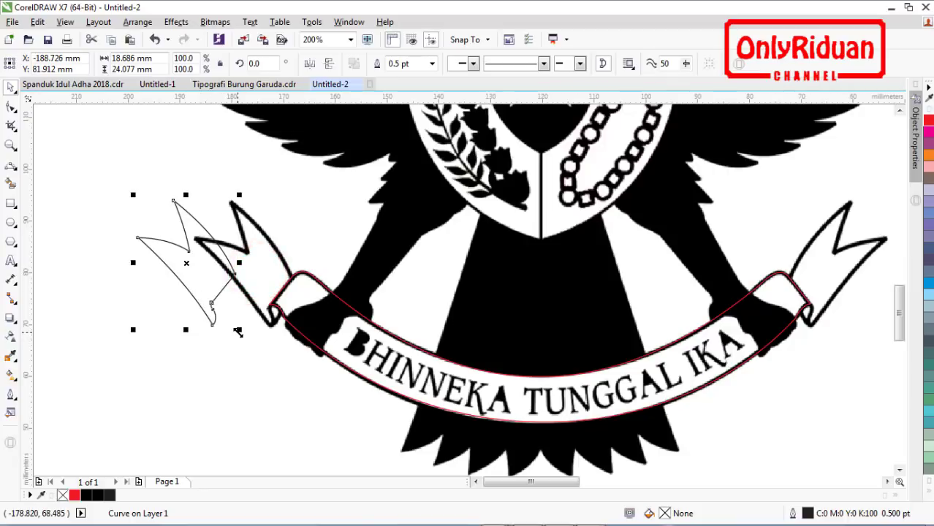
pyautogui.hotkey('ctrl', 'z')
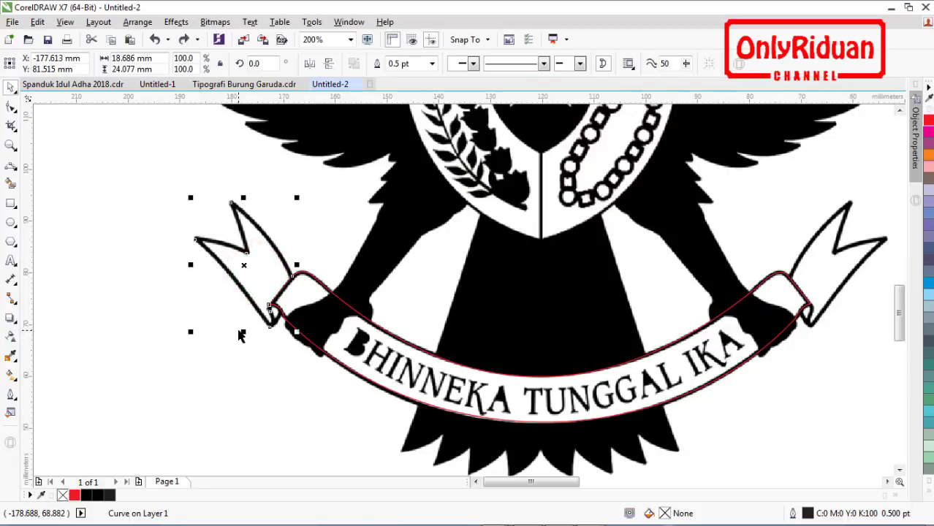
pyautogui.rightClick(75, 496)
pyautogui.click(139, 357)
# Step: Trace the outer edge of the small curl beneath the left fold as a separate curve about 2.2 by 3.2 mm
pyautogui.scroll(2, 278, 307)
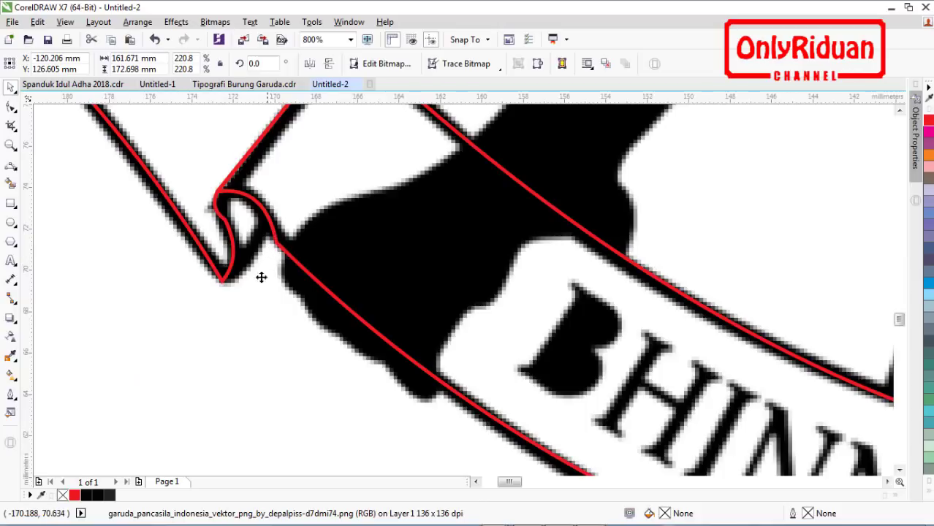
pyautogui.click(11, 167)
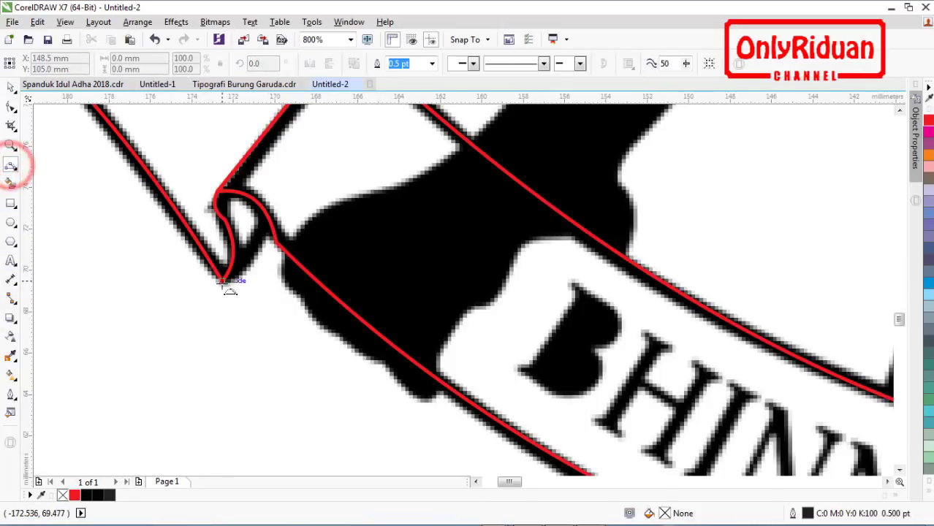
pyautogui.click(221, 279)
pyautogui.moveTo(269, 218); pyautogui.dragTo(266, 215)
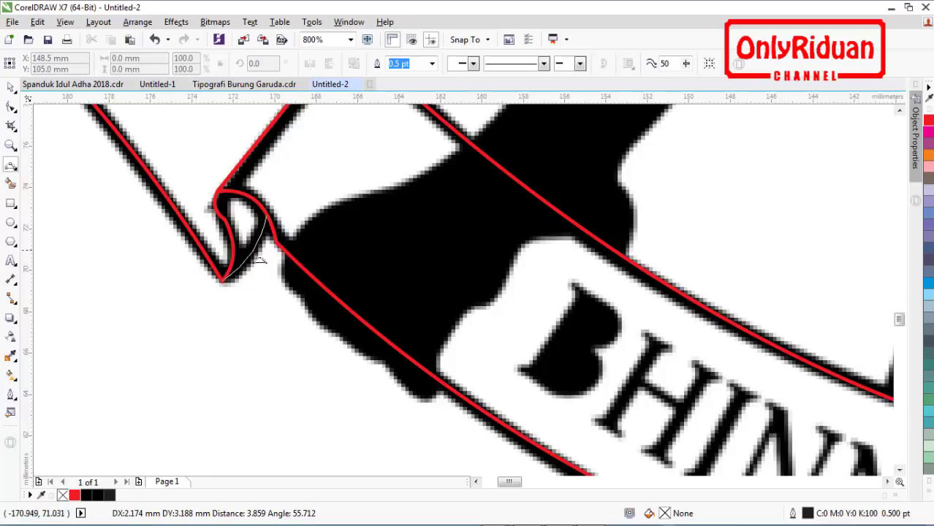
pyautogui.moveTo(260, 257); pyautogui.dragTo(251, 261)
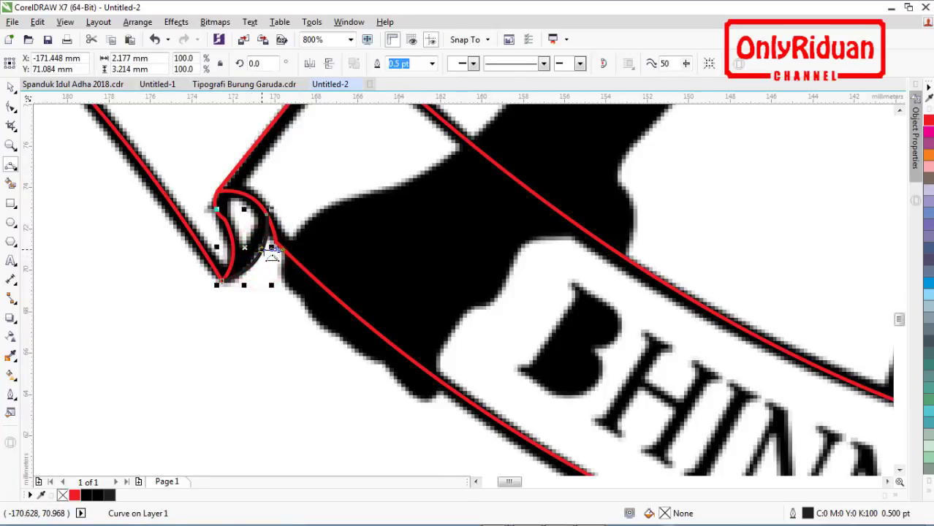
# Step: Trace the upper edge of the ribbon's right tail from the fold to the upper tip, about 11.7 by 14.5 mm
pyautogui.scroll(-3, 272, 252)
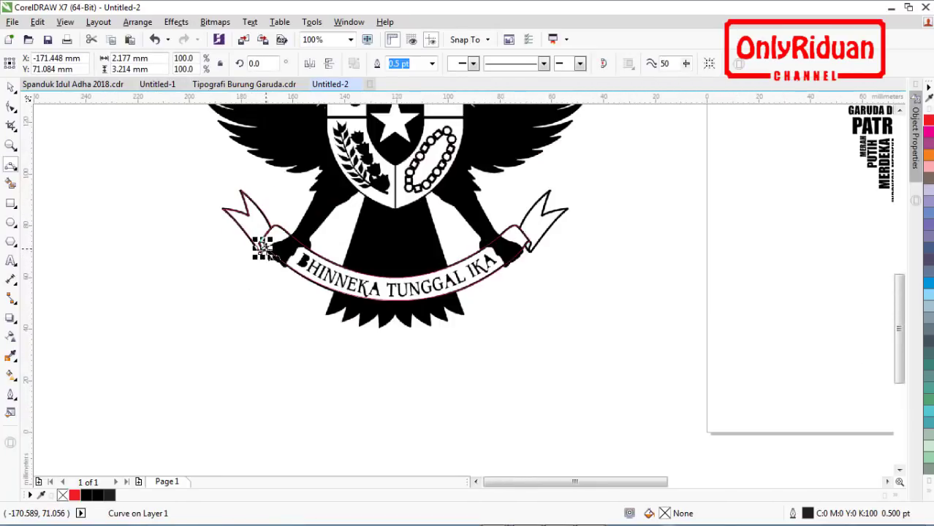
pyautogui.scroll(1, 563, 213)
pyautogui.scroll(1, 559, 206)
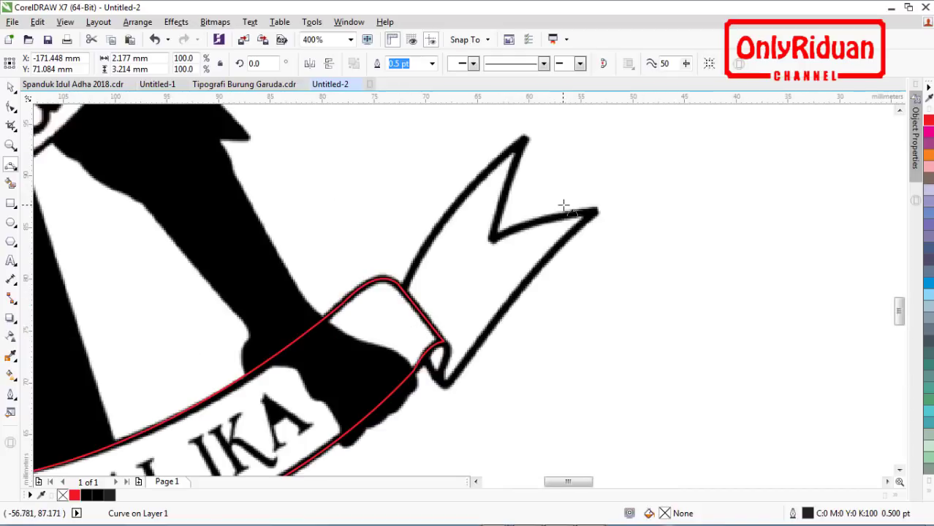
pyautogui.click(402, 289)
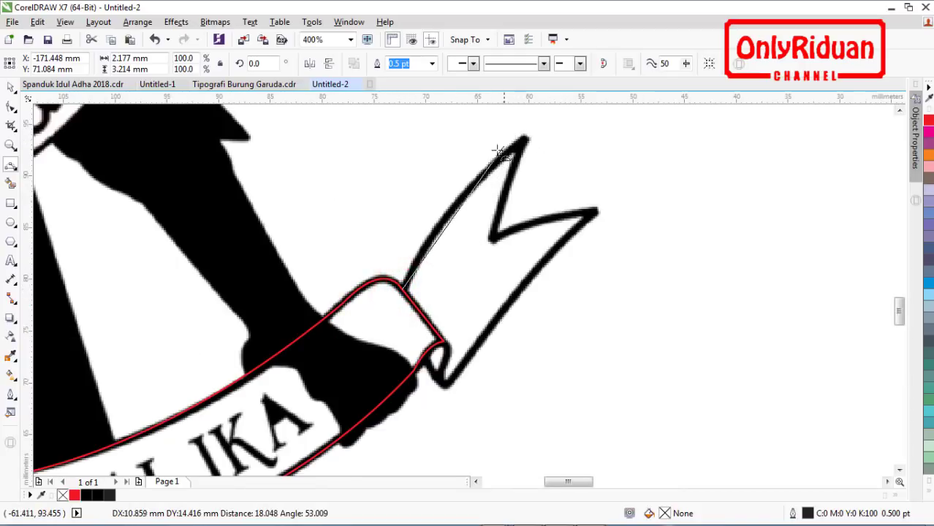
pyautogui.click(525, 139)
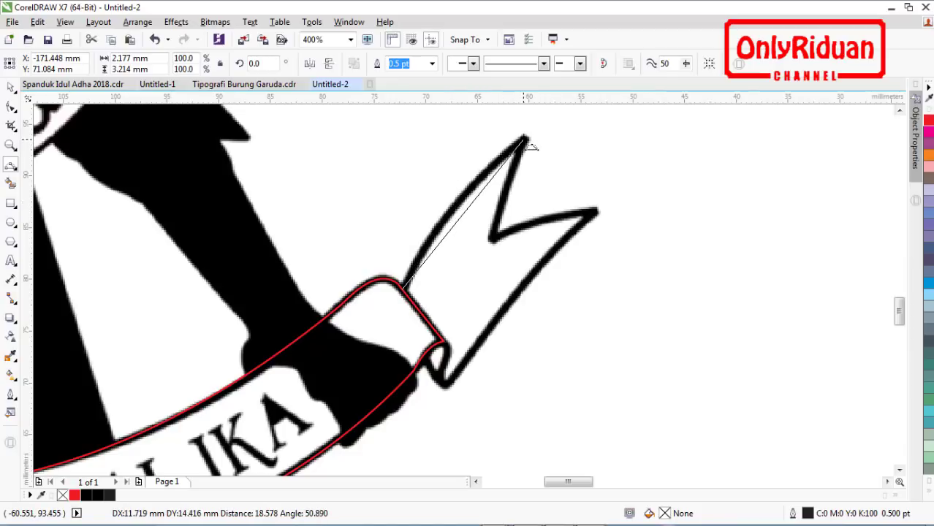
pyautogui.click(444, 214)
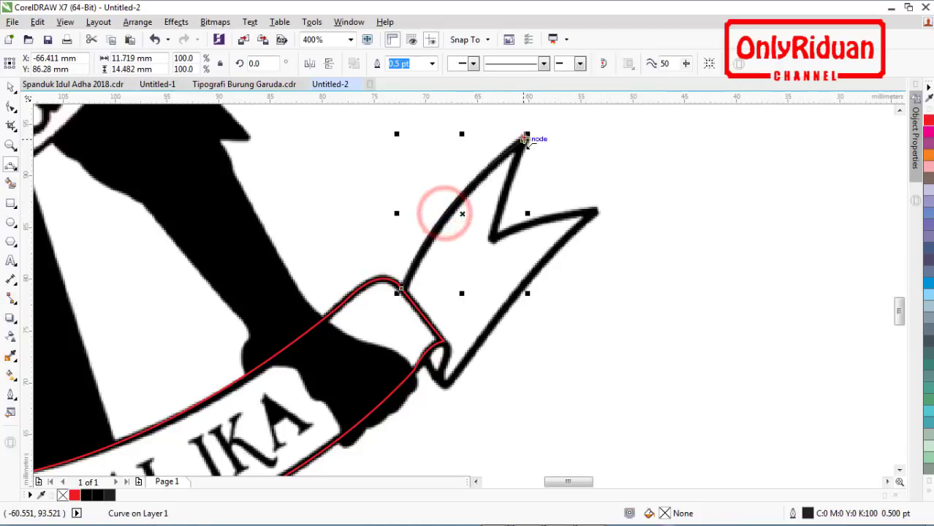
# Step: Continue the right tail curve through its V-shaped notch to the outer tip, widening the outline to about 18.7 mm
pyautogui.click(525, 139)
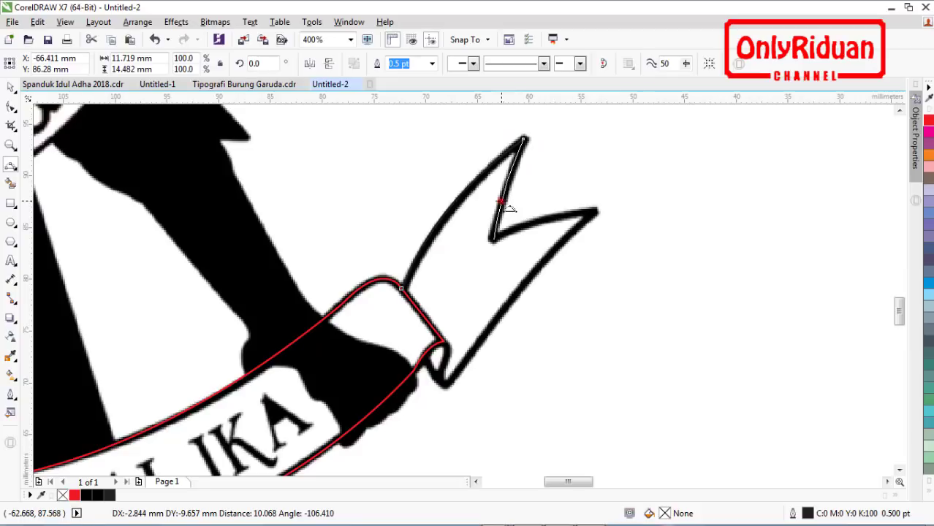
pyautogui.click(500, 203)
pyautogui.click(495, 237)
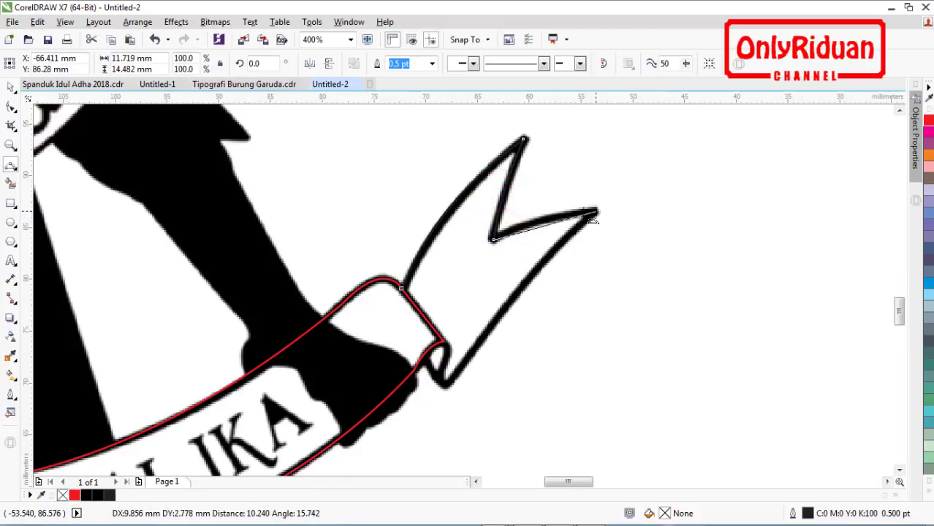
pyautogui.click(538, 218)
pyautogui.click(594, 212)
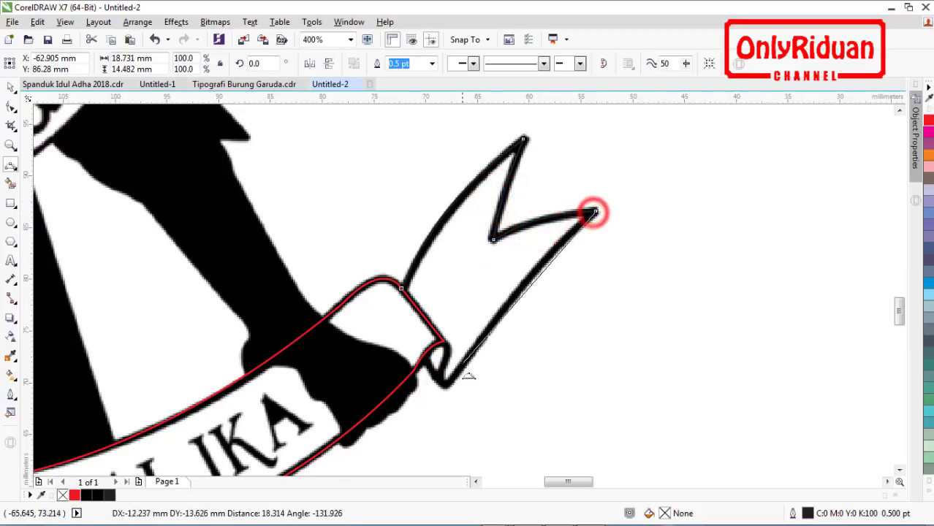
# Step: Trace the right tail's lower edge and small curl back to the fold, closing the outline at about 18.7 by 24.1 mm
pyautogui.click(447, 385)
pyautogui.click(503, 308)
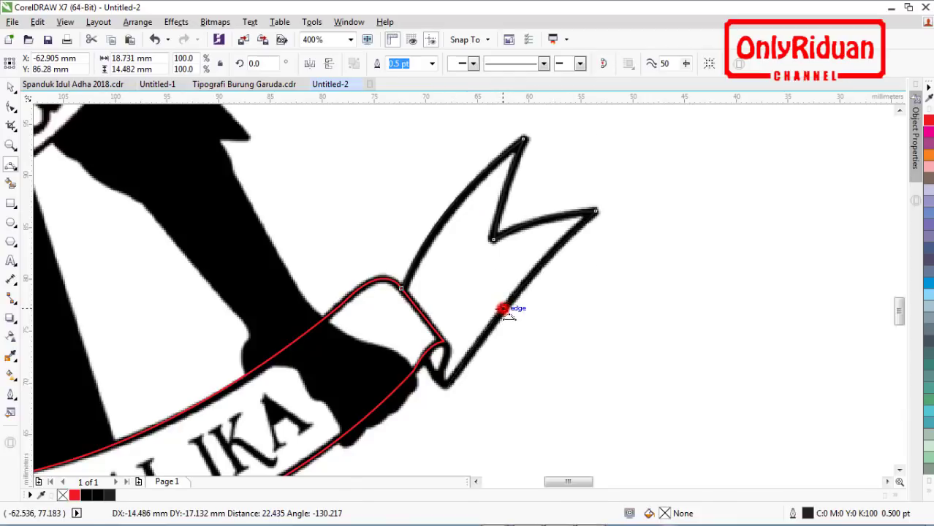
pyautogui.scroll(1, 445, 386)
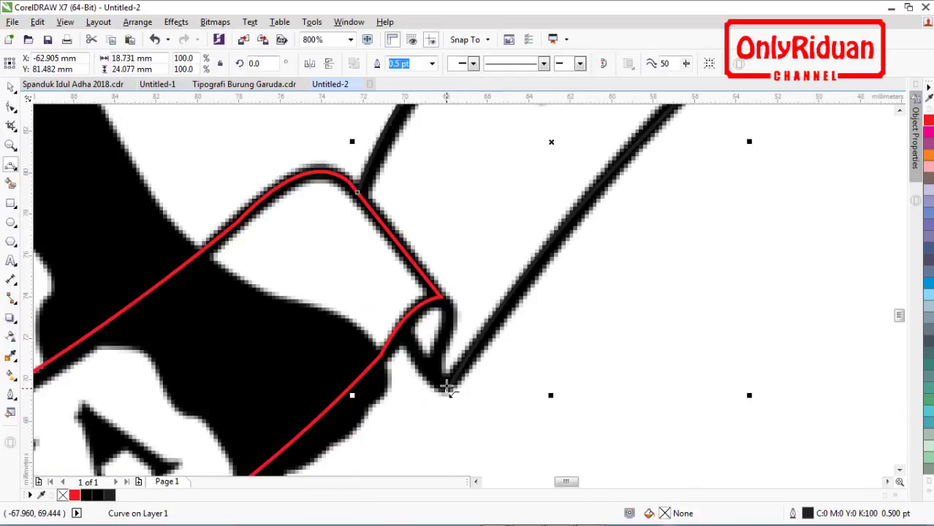
pyautogui.moveTo(446, 390); pyautogui.dragTo(358, 191)
pyautogui.click(436, 371)
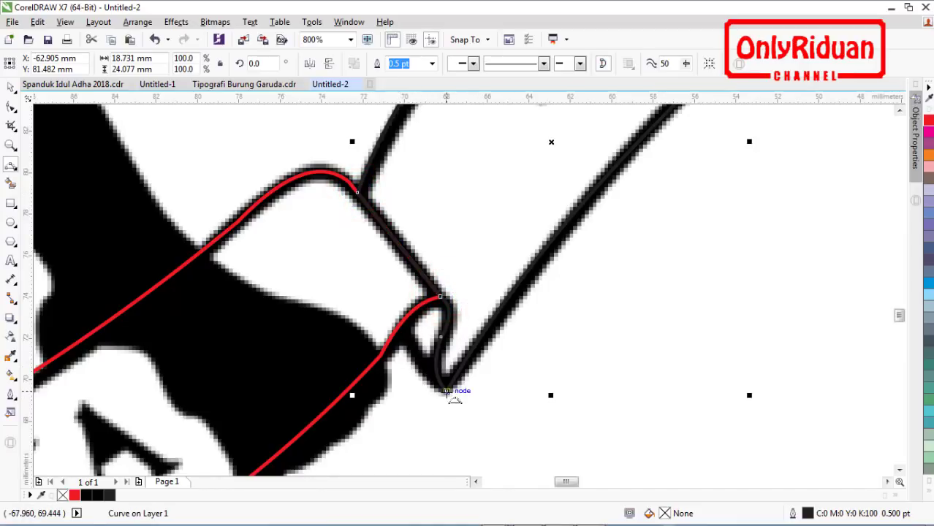
# Step: Trace the outer edge of the small curl beneath the right fold as a separate curve about 2.1 by 3.5 mm
pyautogui.moveTo(447, 392); pyautogui.dragTo(415, 325)
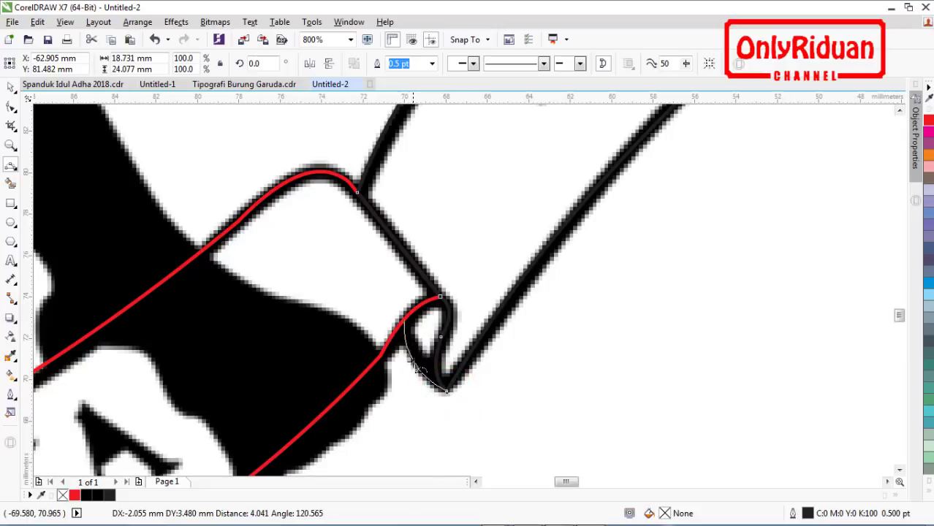
pyautogui.click(416, 366)
pyautogui.scroll(-3, 418, 361)
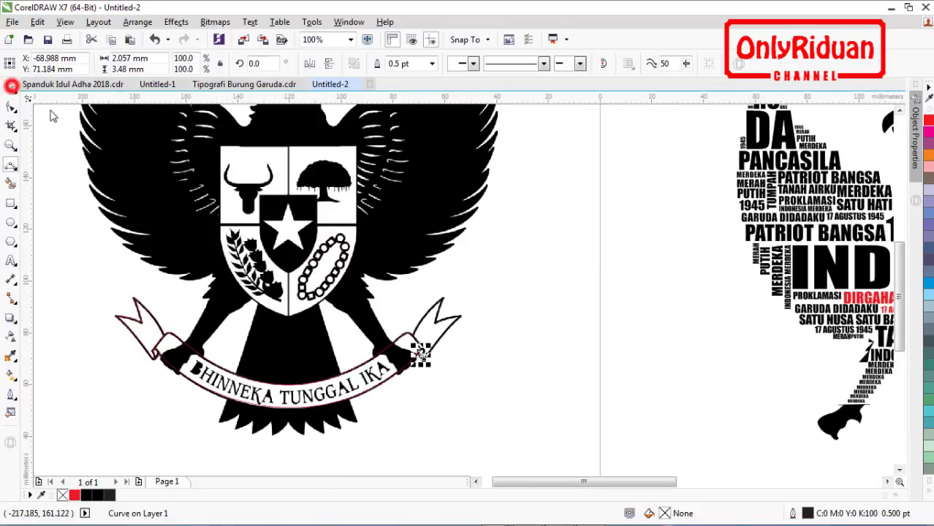
# Step: Select all five traced ribbon curves and move them off the reference emblem to the empty area beside its tail feathers
pyautogui.click(899, 472)
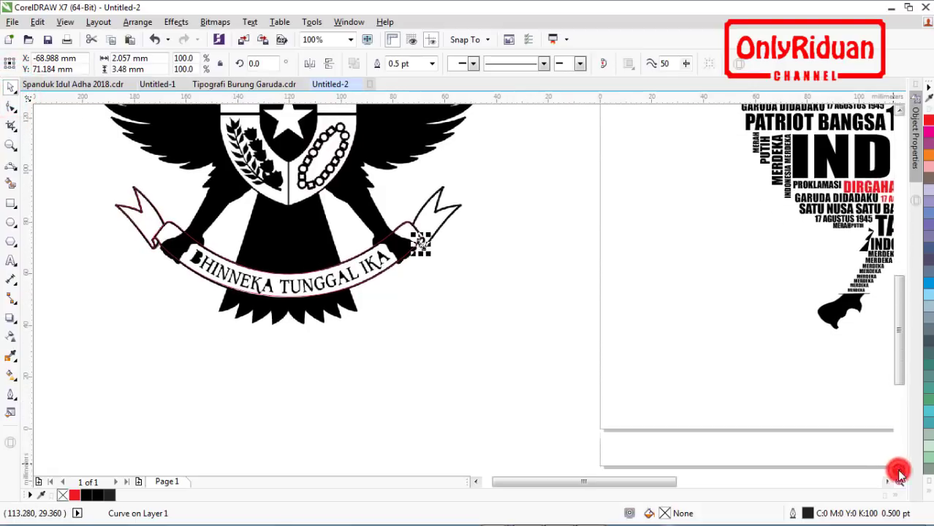
pyautogui.click(542, 340)
pyautogui.moveTo(578, 366); pyautogui.dragTo(88, 178)
pyautogui.moveTo(288, 242); pyautogui.dragTo(582, 344)
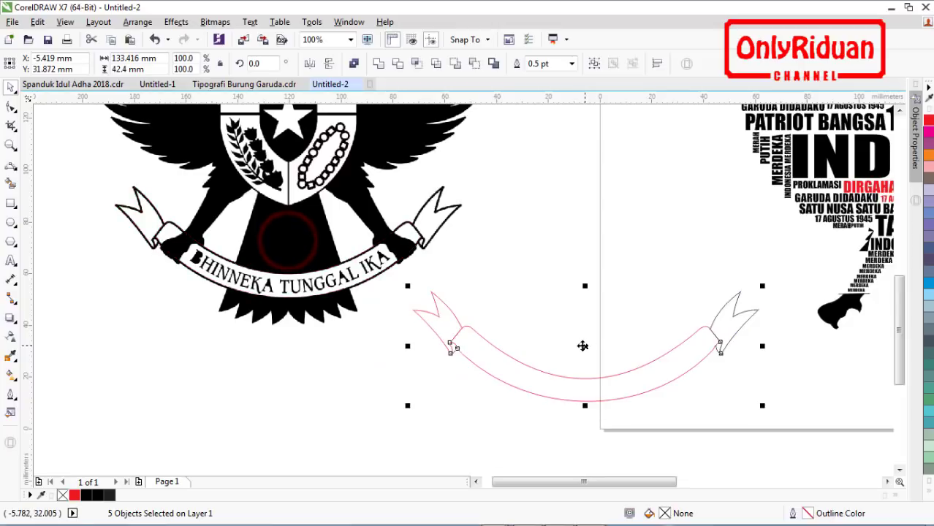
pyautogui.click(431, 386)
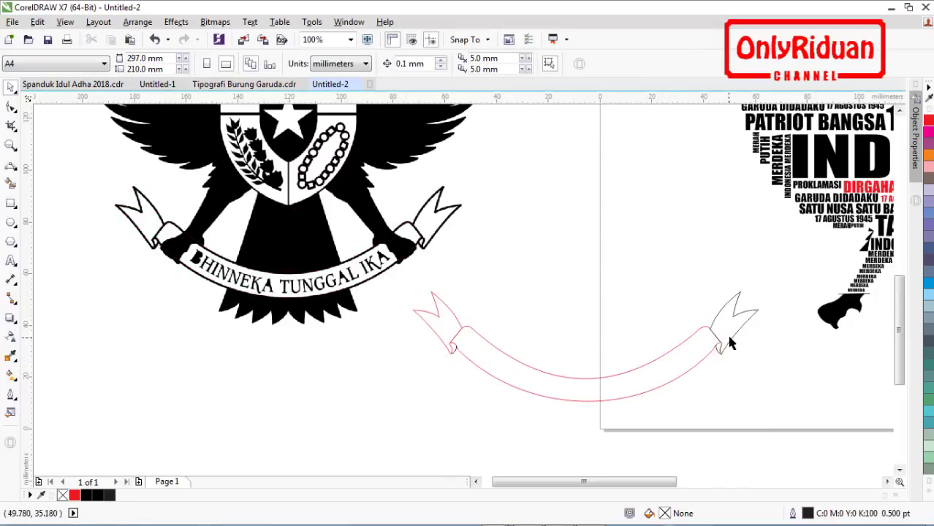
pyautogui.moveTo(730, 336); pyautogui.dragTo(743, 299)
pyautogui.click(443, 317)
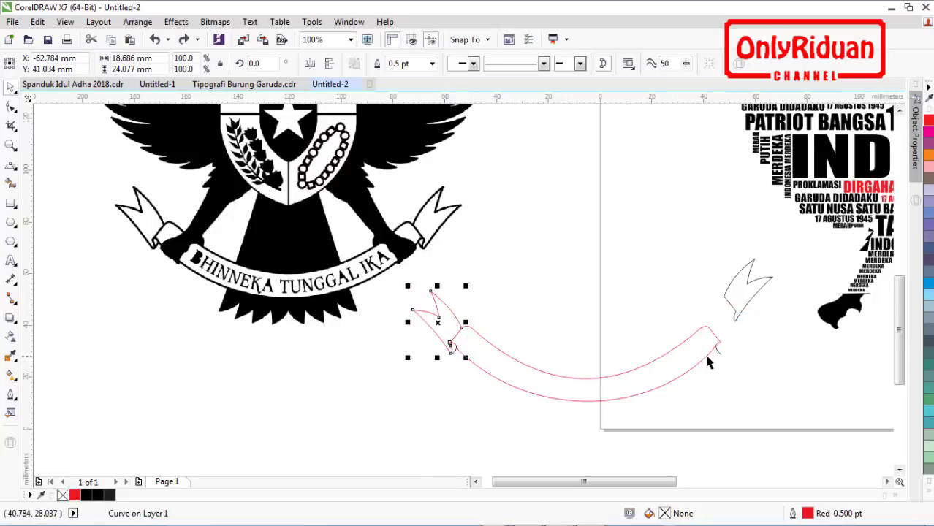
pyautogui.hotkey('ctrl', 'z')
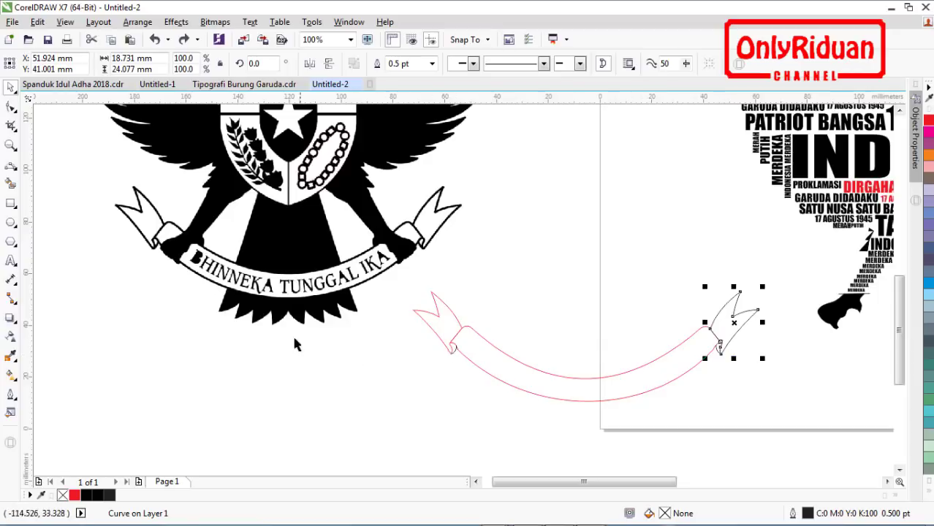
# Step: Draw a lengthwise dividing curve through the middle of the ribbon body, fold to fold, about 99.6 by 21.6 mm
pyautogui.click(11, 168)
pyautogui.scroll(2, 656, 385)
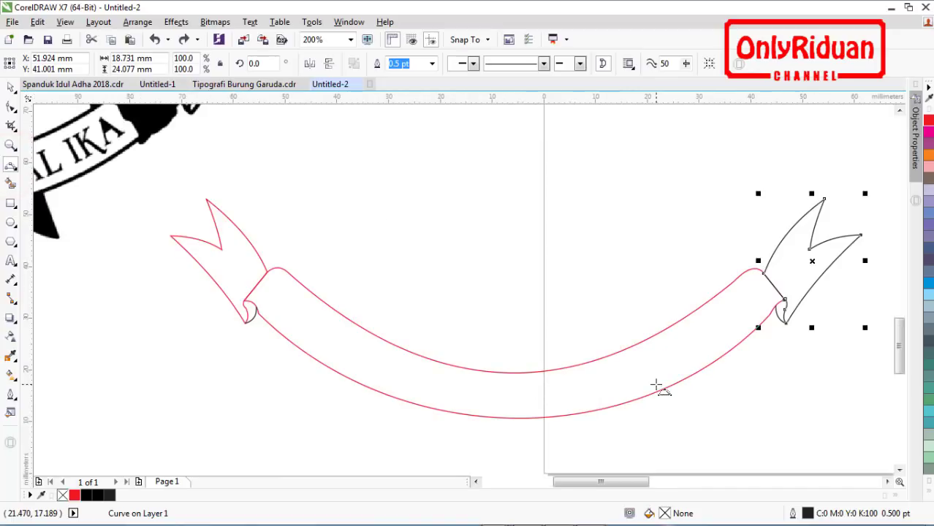
pyautogui.moveTo(258, 284); pyautogui.dragTo(783, 298)
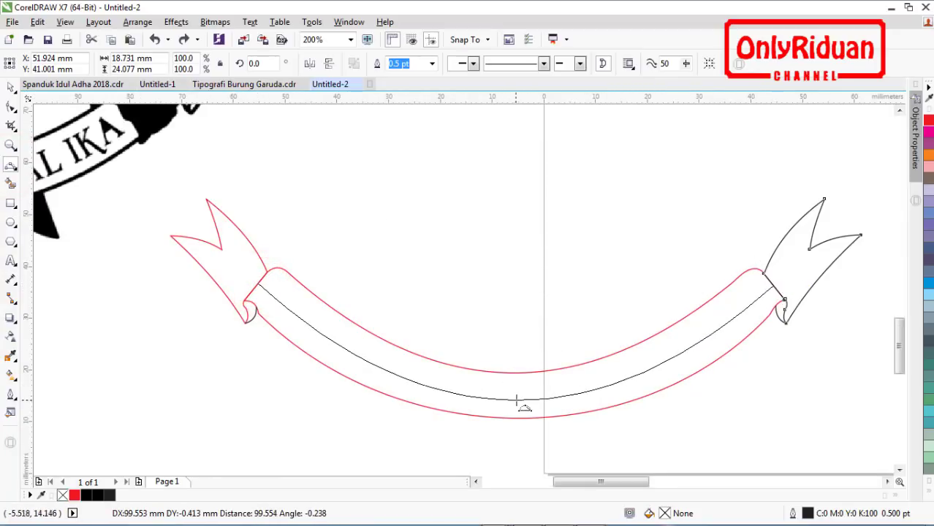
pyautogui.click(523, 395)
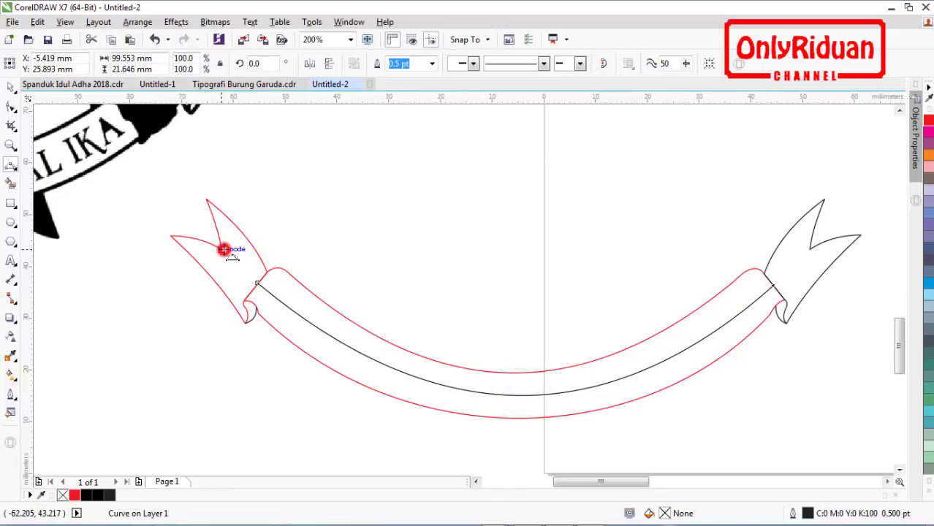
# Step: Draw a dividing curve from each tail's notch to its fold, about 6.0 by 7.7 mm on the left and 6.2 by 8.1 mm on the right
pyautogui.moveTo(223, 250); pyautogui.dragTo(251, 290)
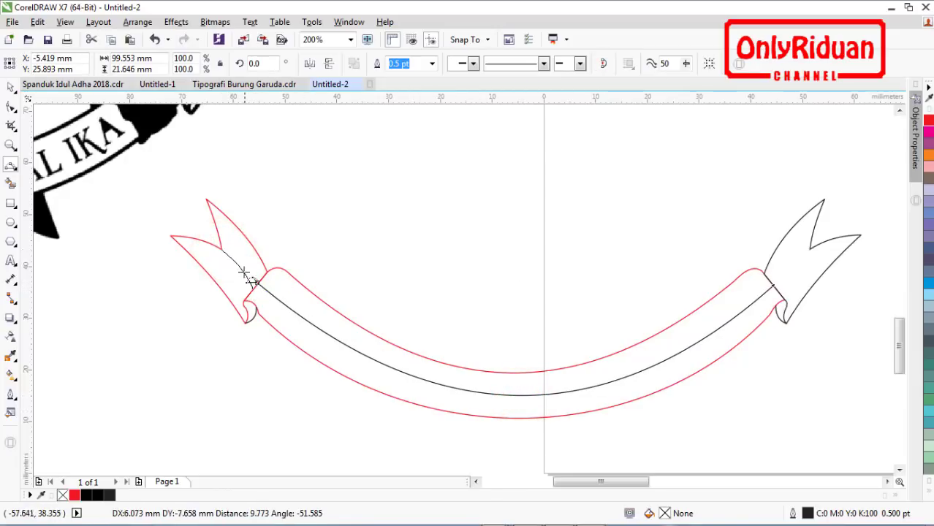
pyautogui.click(238, 266)
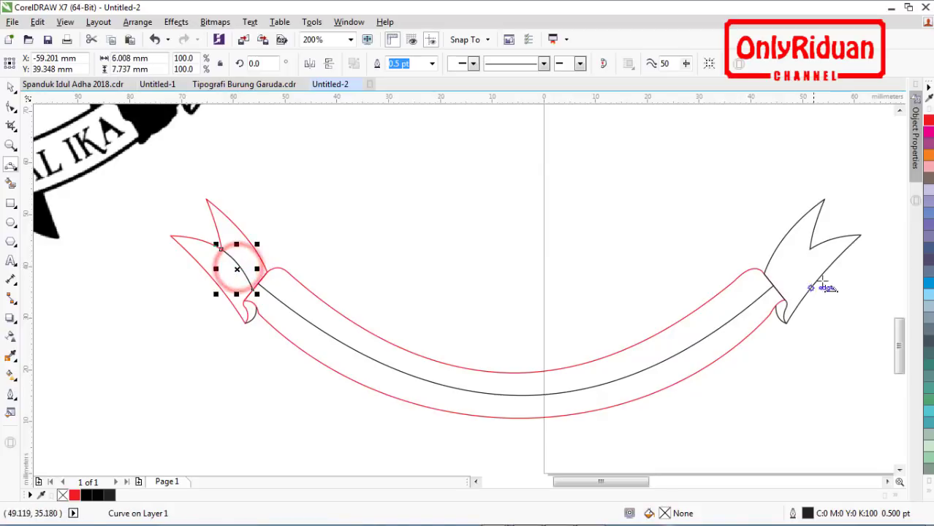
pyautogui.moveTo(809, 249); pyautogui.dragTo(777, 291)
pyautogui.click(790, 266)
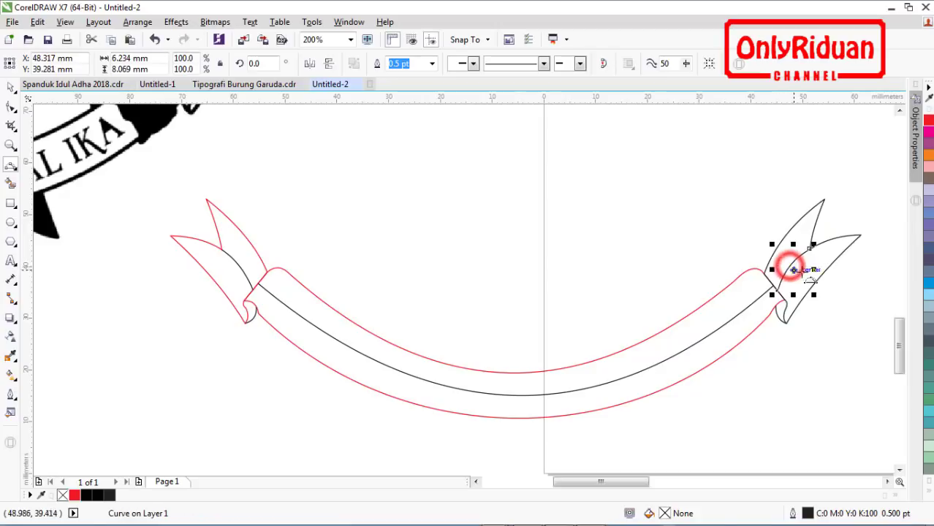
# Step: Set the Smart Fill tool's fill colour to red (R 255, G 0, B 0)
pyautogui.scroll(-1, 774, 276)
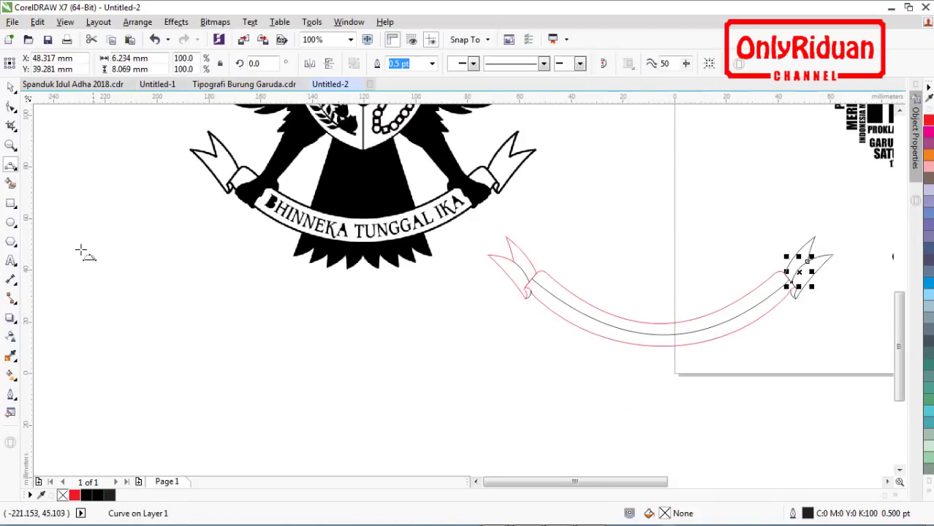
pyautogui.click(11, 183)
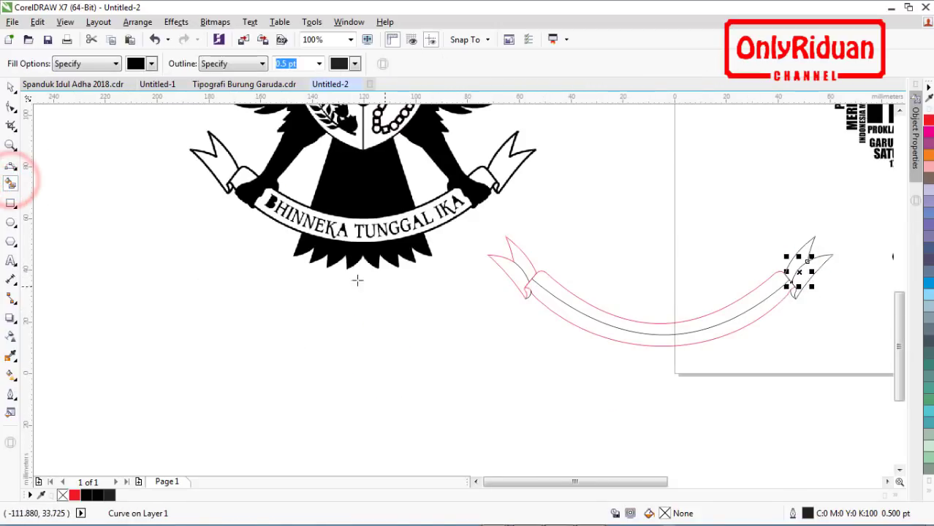
pyautogui.scroll(1, 754, 242)
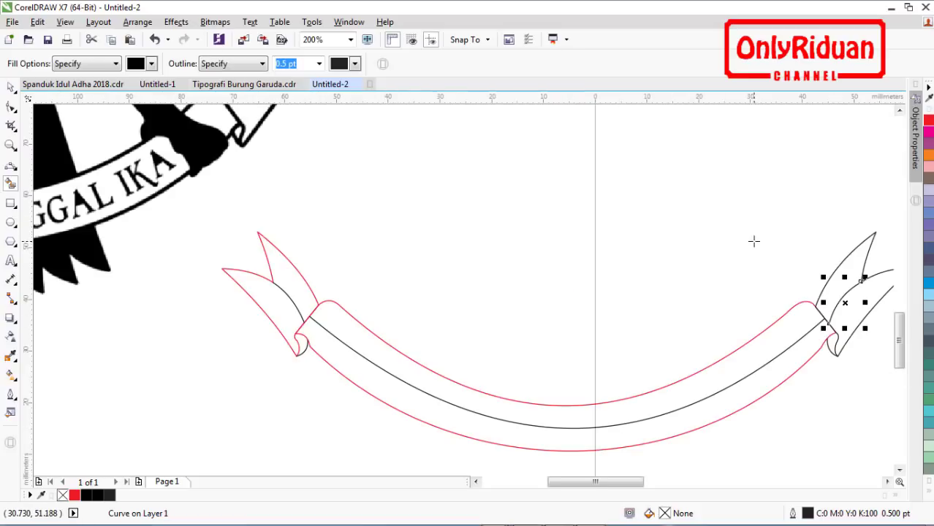
pyautogui.click(887, 482)
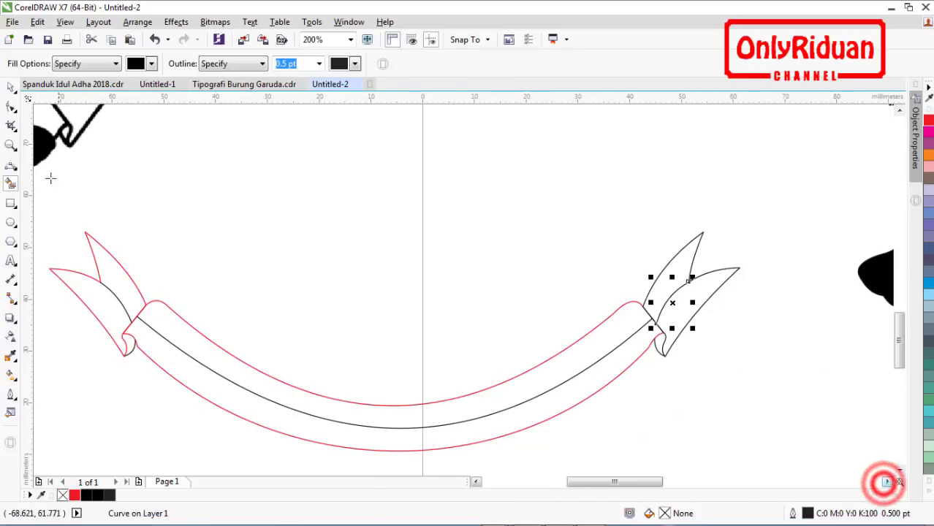
pyautogui.click(151, 65)
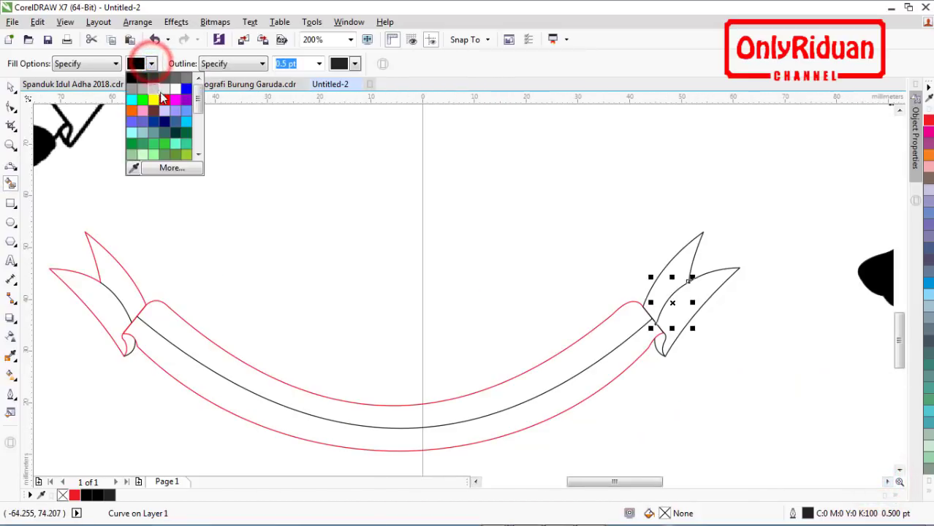
pyautogui.click(162, 99)
pyautogui.click(108, 271)
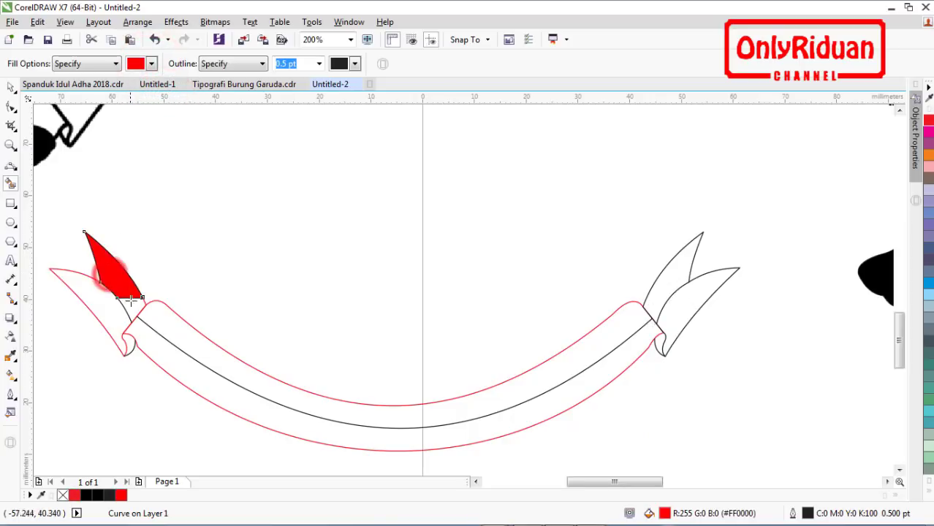
pyautogui.hotkey('ctrl', 'z')
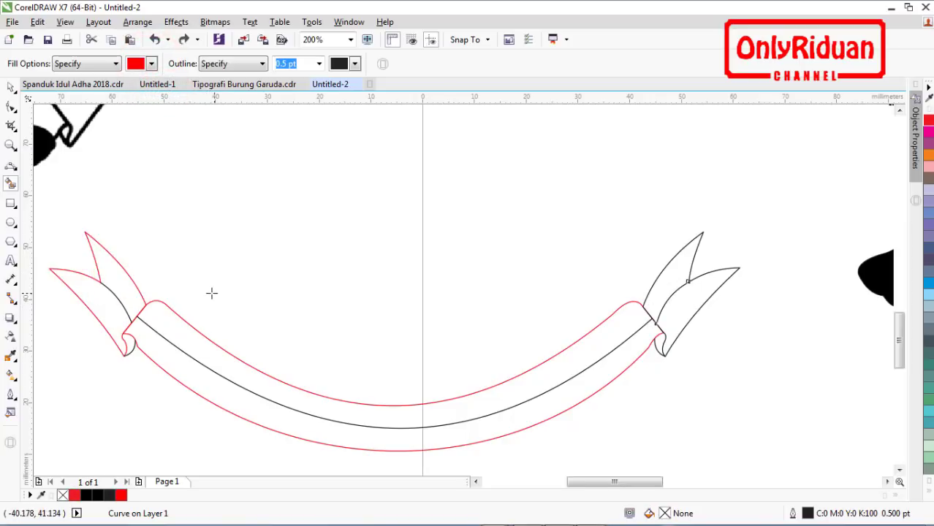
pyautogui.click(183, 330)
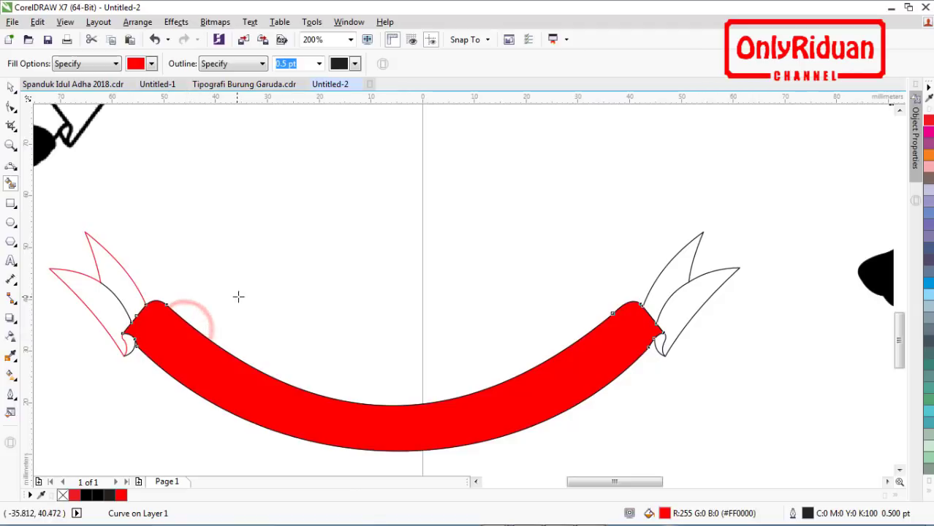
pyautogui.hotkey('ctrl', 'z')
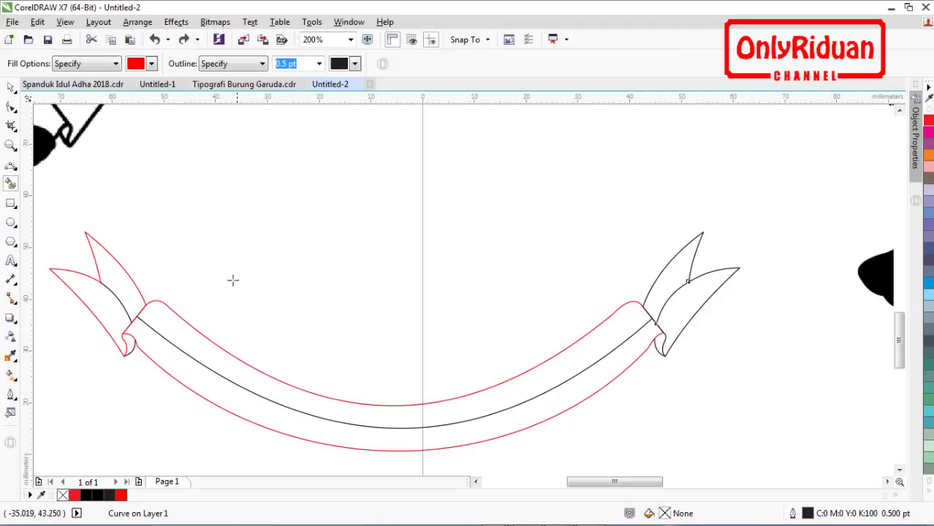
# Step: Move the right and left tail groups, each with its dividing curve and curl, outward so they stand apart from the ribbon body
pyautogui.click(11, 87)
pyautogui.click(204, 164)
pyautogui.click(170, 415)
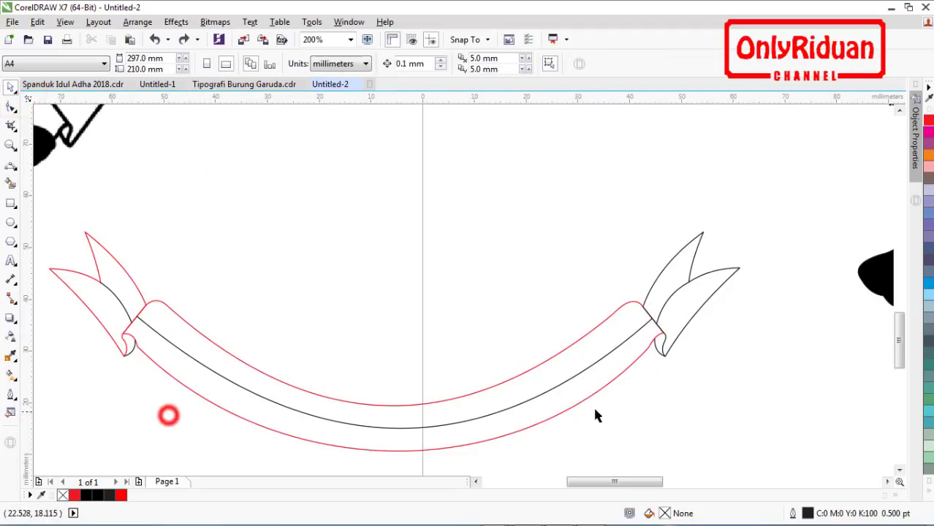
pyautogui.moveTo(759, 397); pyautogui.dragTo(592, 211)
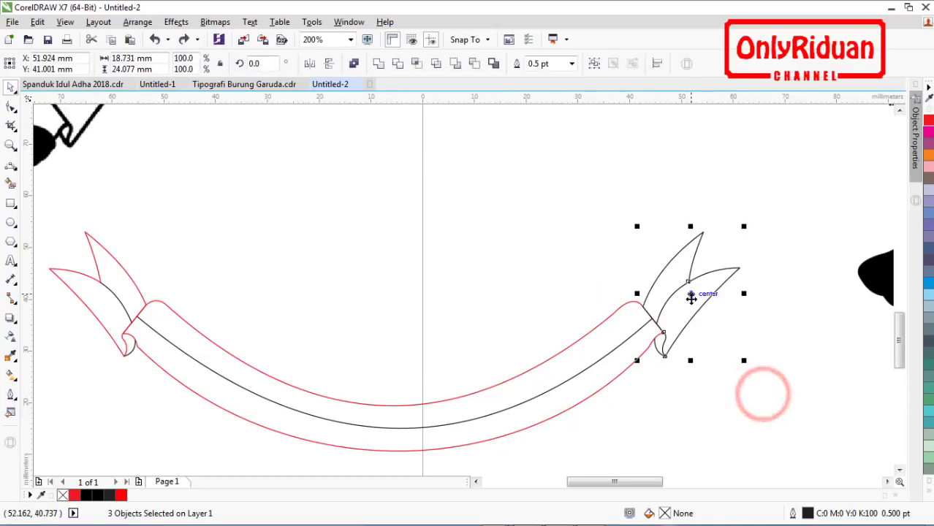
pyautogui.moveTo(691, 298); pyautogui.dragTo(757, 230)
pyautogui.moveTo(162, 400); pyautogui.dragTo(88, 232)
pyautogui.moveTo(204, 283); pyautogui.dragTo(110, 255)
# Step: Use Smart Fill to create red shapes in the upper half of the ribbon body and the upper part of both tails
pyautogui.click(686, 364)
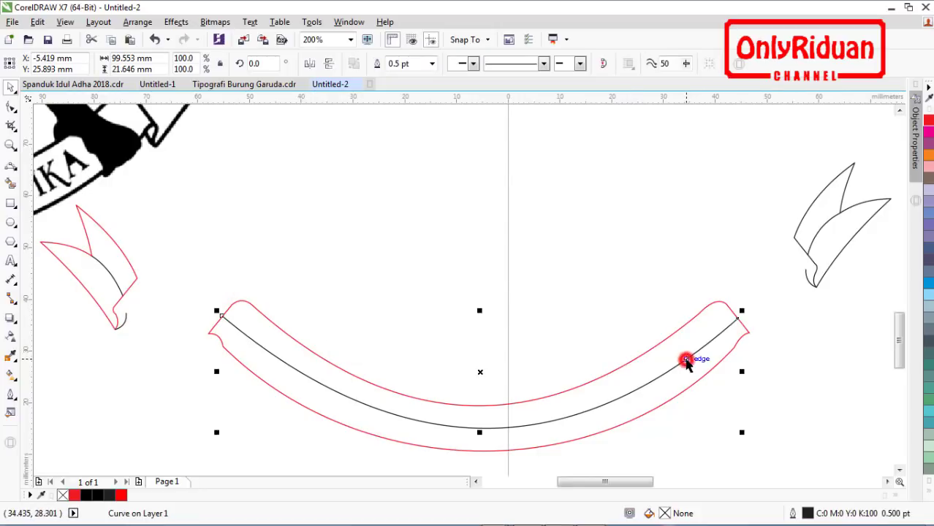
pyautogui.click(12, 184)
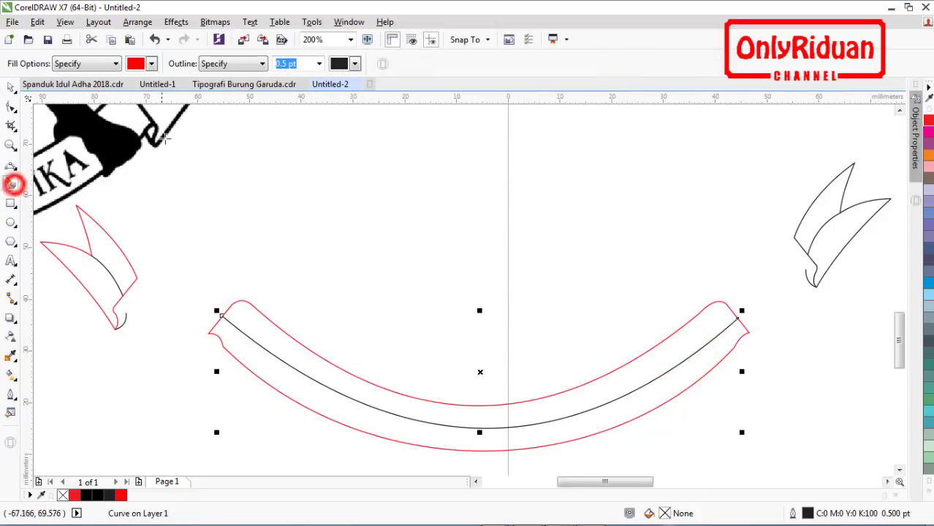
pyautogui.click(285, 344)
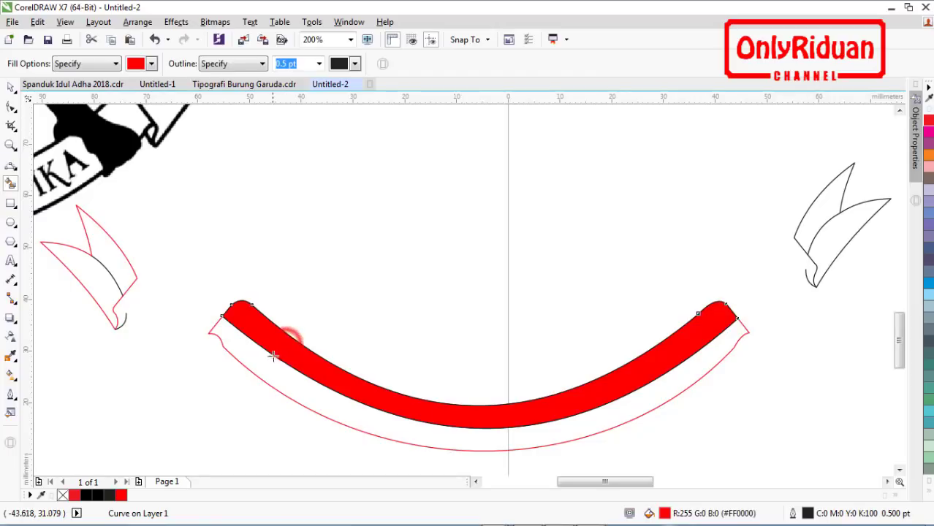
pyautogui.click(819, 227)
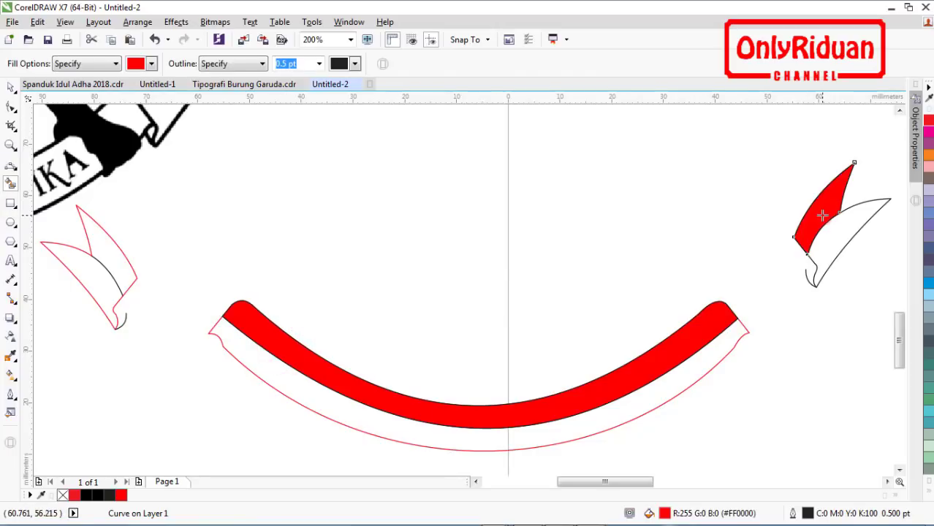
pyautogui.click(111, 252)
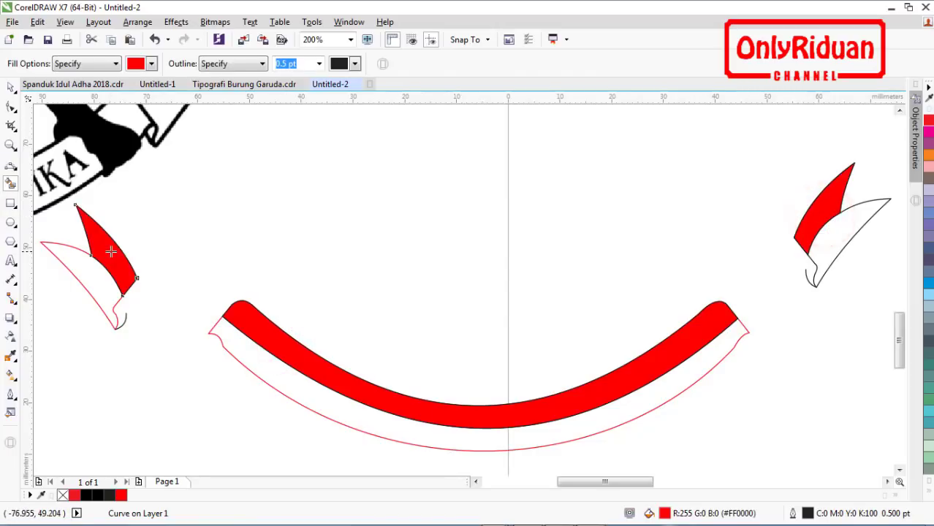
# Step: Switch the Smart Fill colour to white and fill the ribbon body's lower half and the right tail's lower part
pyautogui.click(10, 87)
pyautogui.click(241, 357)
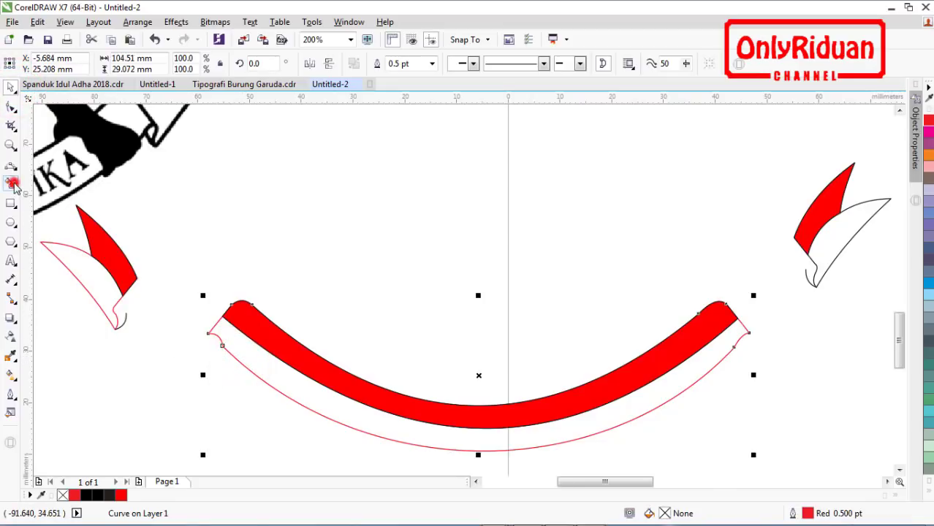
pyautogui.click(12, 184)
pyautogui.click(151, 64)
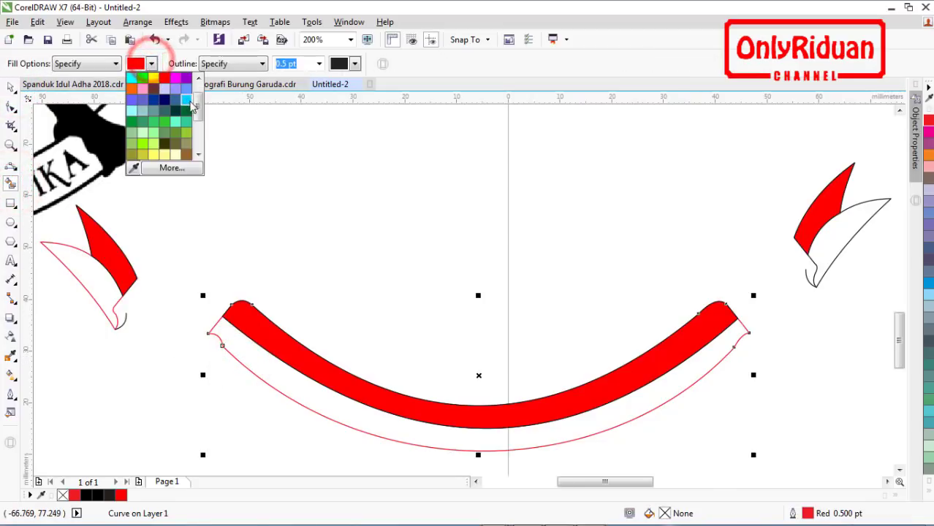
pyautogui.moveTo(196, 103); pyautogui.dragTo(220, 60)
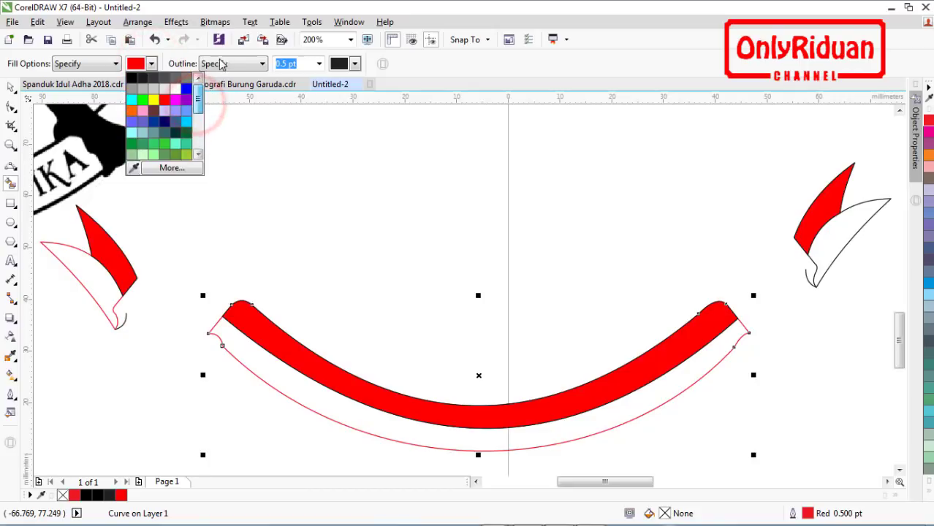
pyautogui.click(175, 89)
pyautogui.click(91, 274)
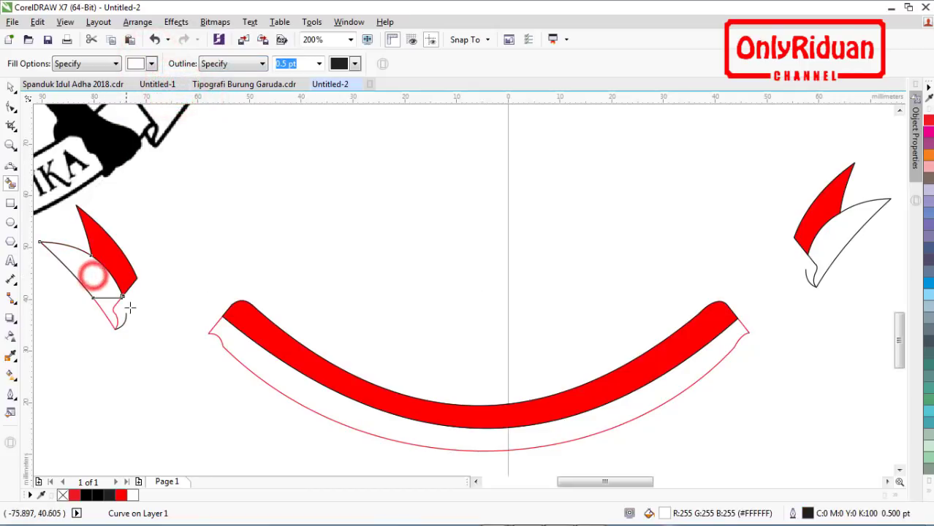
pyautogui.hotkey('ctrl', 'z')
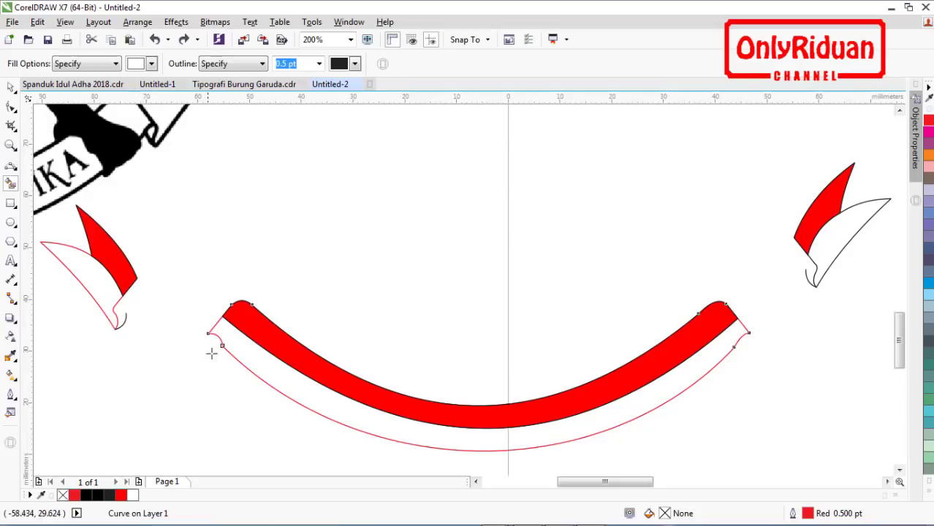
pyautogui.click(238, 356)
pyautogui.click(820, 257)
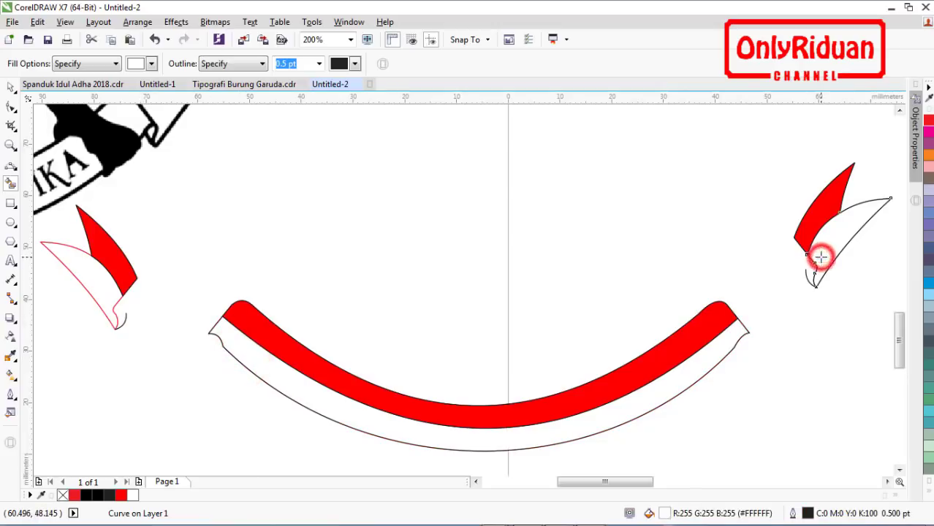
pyautogui.click(11, 86)
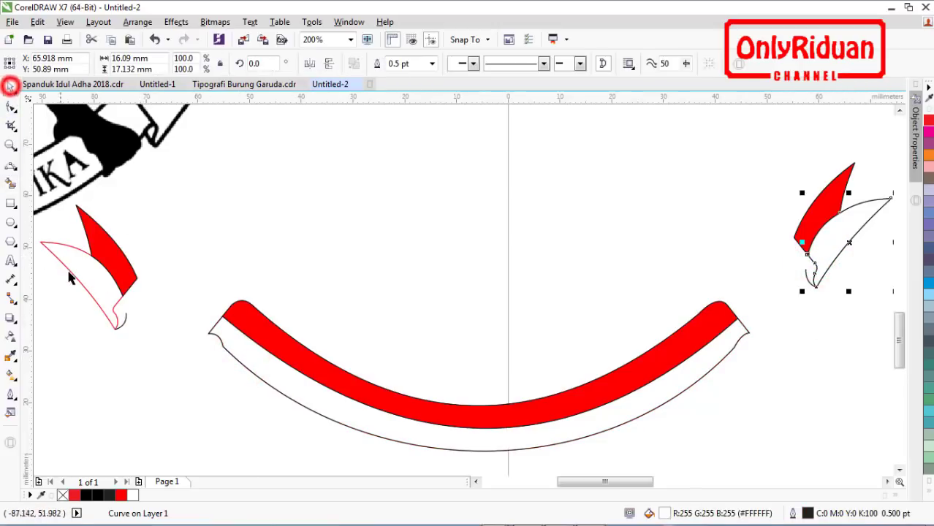
pyautogui.moveTo(88, 267); pyautogui.dragTo(73, 305)
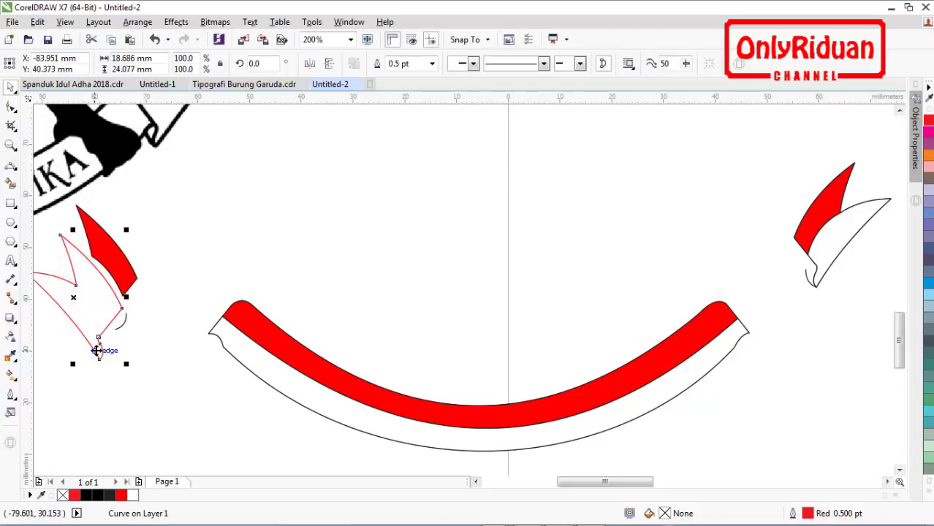
pyautogui.press('F10')
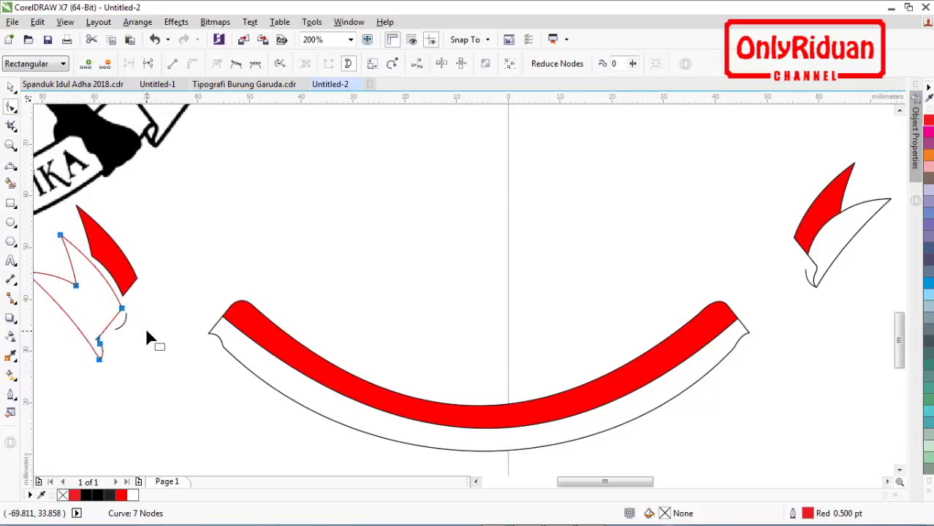
pyautogui.hotkey('ctrl', 'z')
pyautogui.click(149, 323)
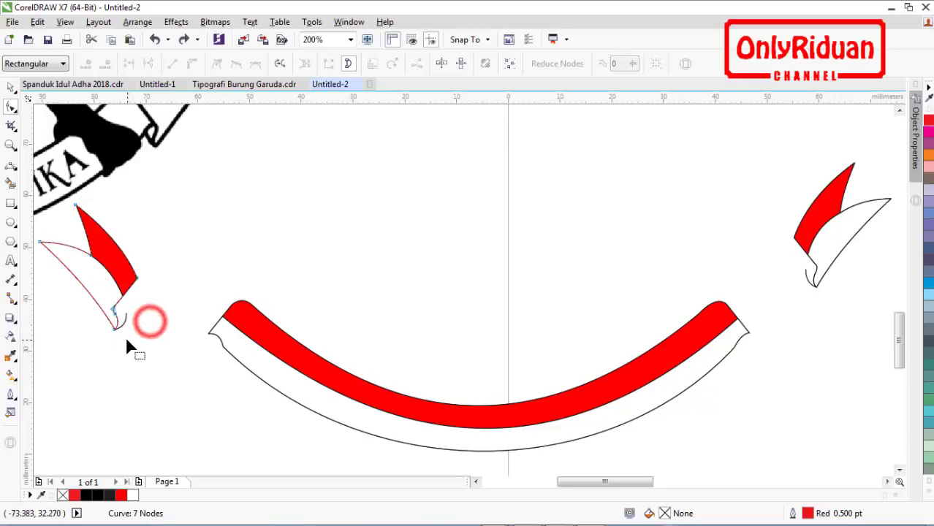
# Step: Draw a 3-Point Curve along the left tail's lower part, from its outer tip to the red shape's bottom corner
pyautogui.scroll(1, 89, 287)
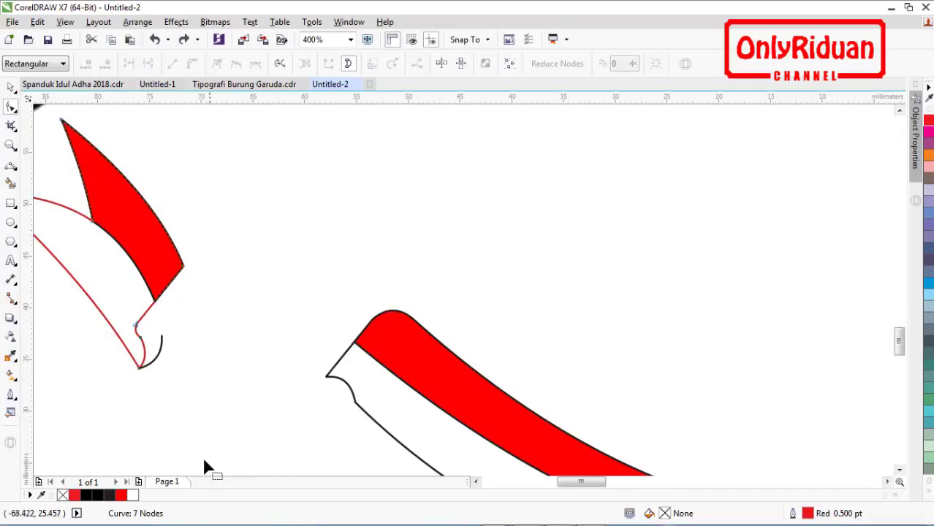
pyautogui.click(475, 482)
pyautogui.click(475, 482)
pyautogui.click(475, 482)
pyautogui.click(475, 482)
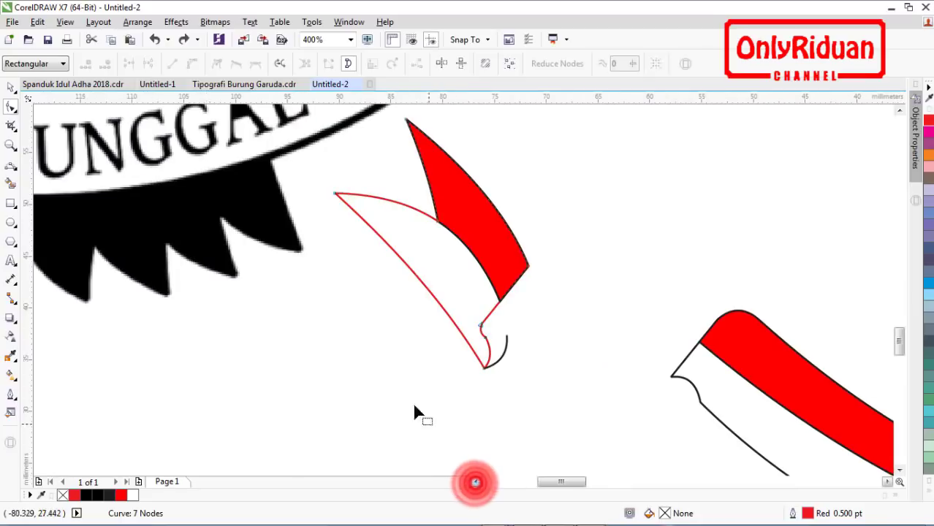
pyautogui.press('space')
pyautogui.press('Escape')
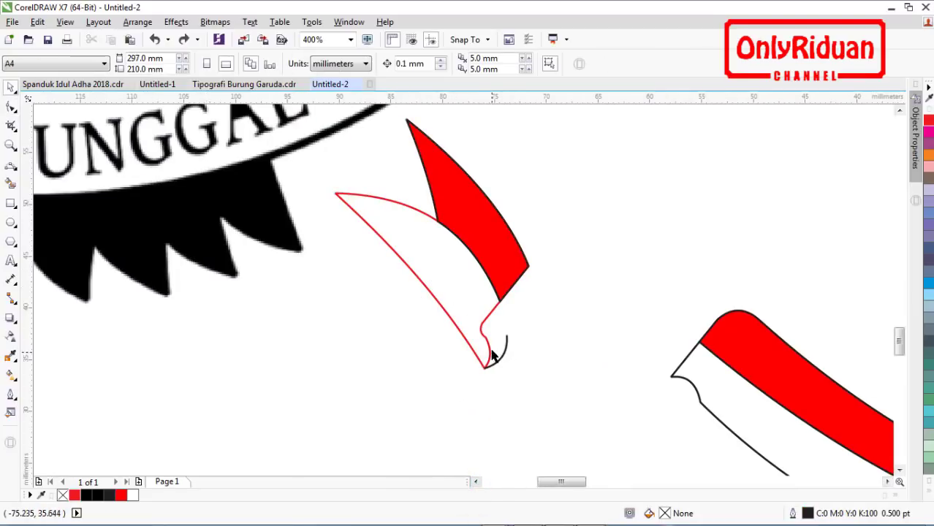
pyautogui.scroll(1, 480, 339)
pyautogui.scroll(-1, 483, 337)
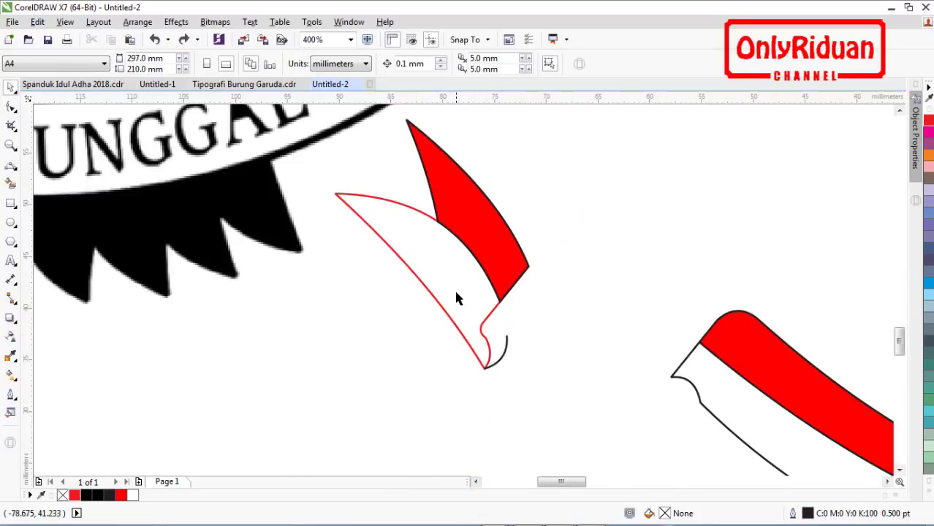
pyautogui.click(11, 167)
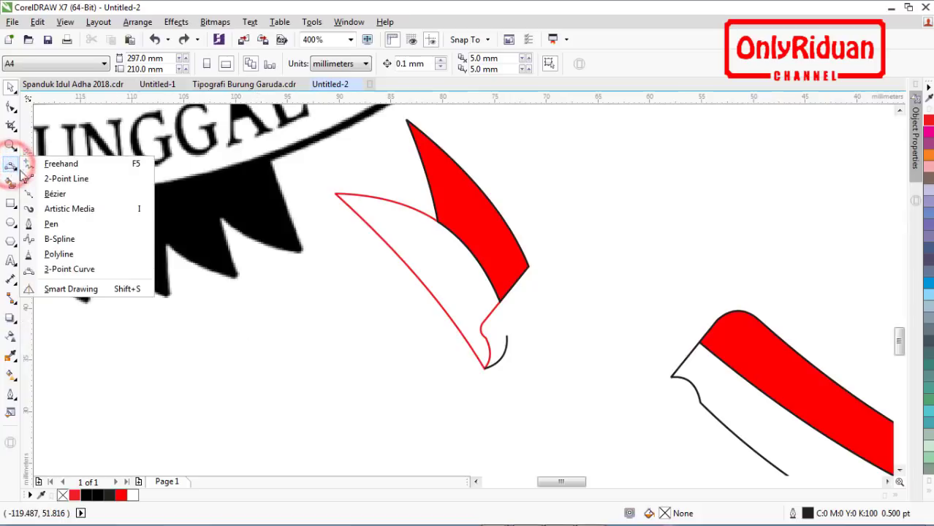
pyautogui.click(55, 269)
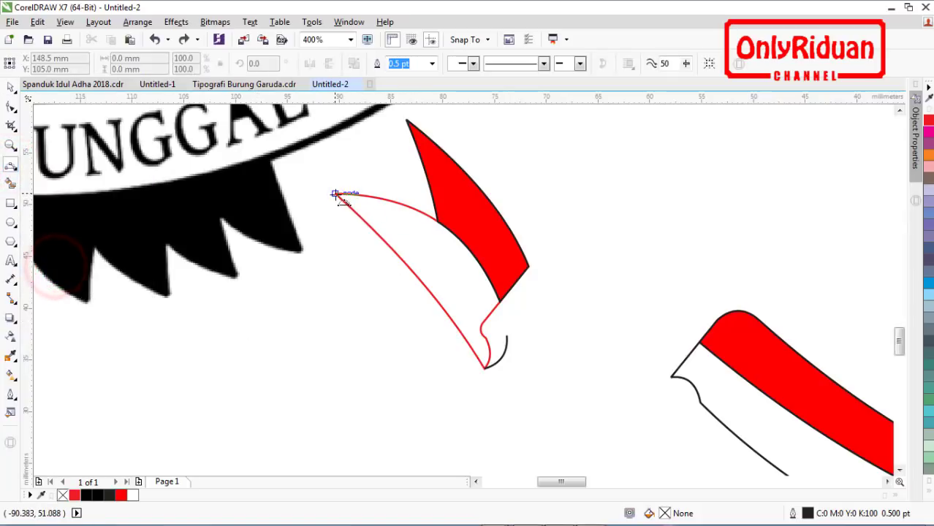
pyautogui.moveTo(335, 193); pyautogui.dragTo(501, 300)
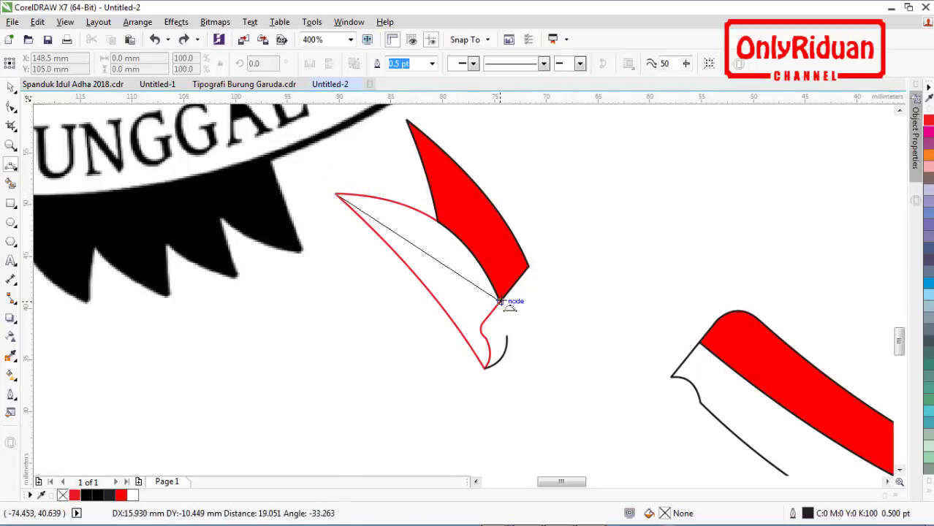
pyautogui.click(443, 227)
# Step: Continue tracing the left tail's fold and lower edge back to the outer tip to close the shape, and fill it white
pyautogui.scroll(2, 501, 302)
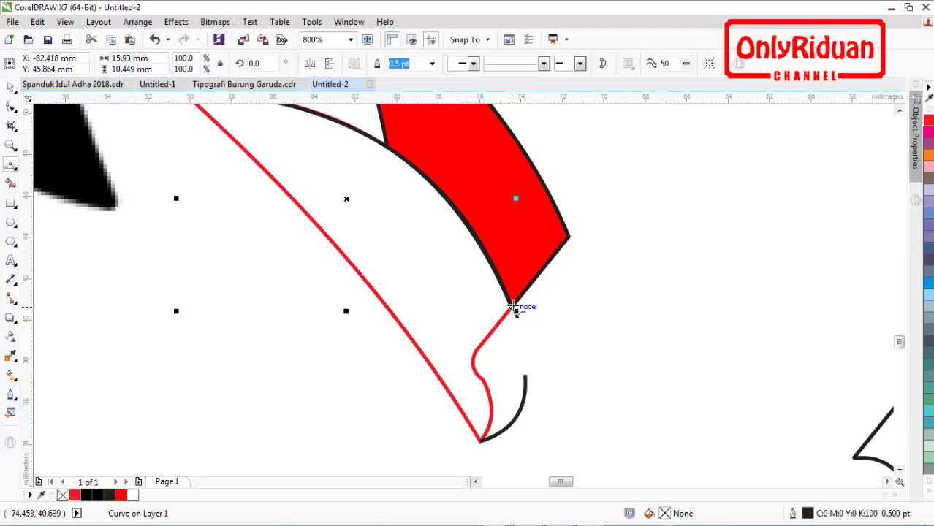
pyautogui.moveTo(512, 306); pyautogui.dragTo(480, 441)
pyautogui.click(476, 351)
pyautogui.click(473, 371)
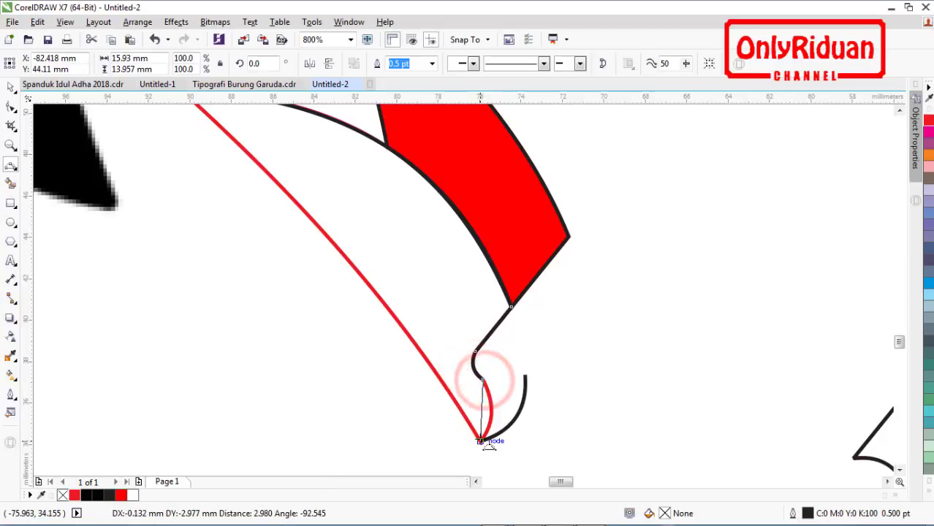
pyautogui.click(493, 421)
pyautogui.scroll(-1, 494, 432)
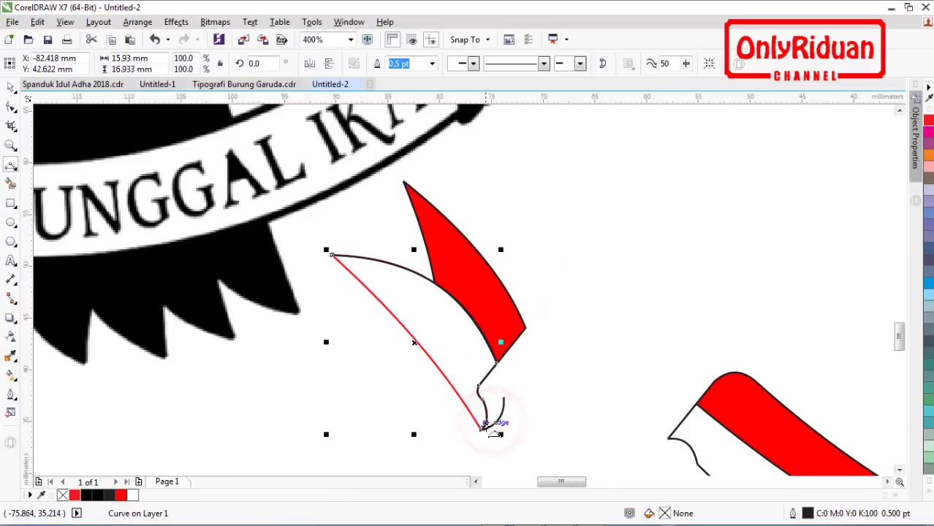
pyautogui.moveTo(481, 430); pyautogui.dragTo(331, 255)
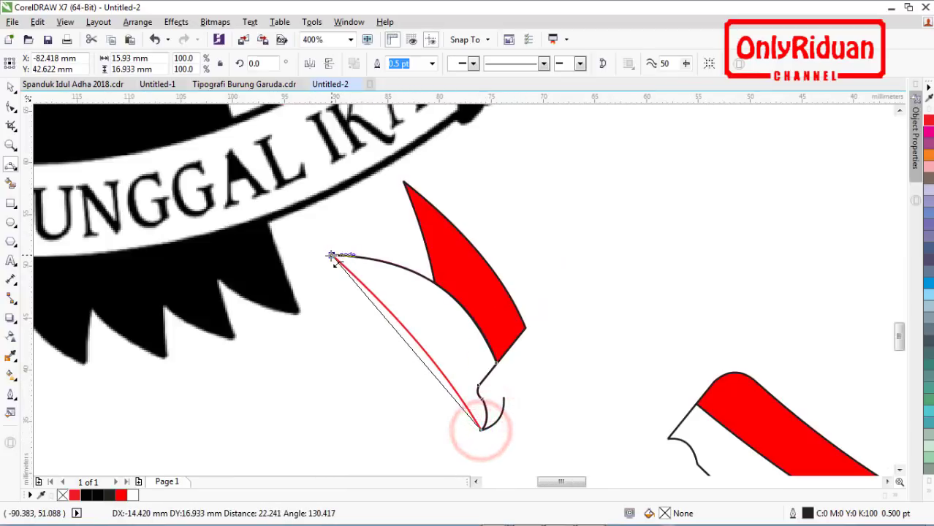
pyautogui.click(398, 322)
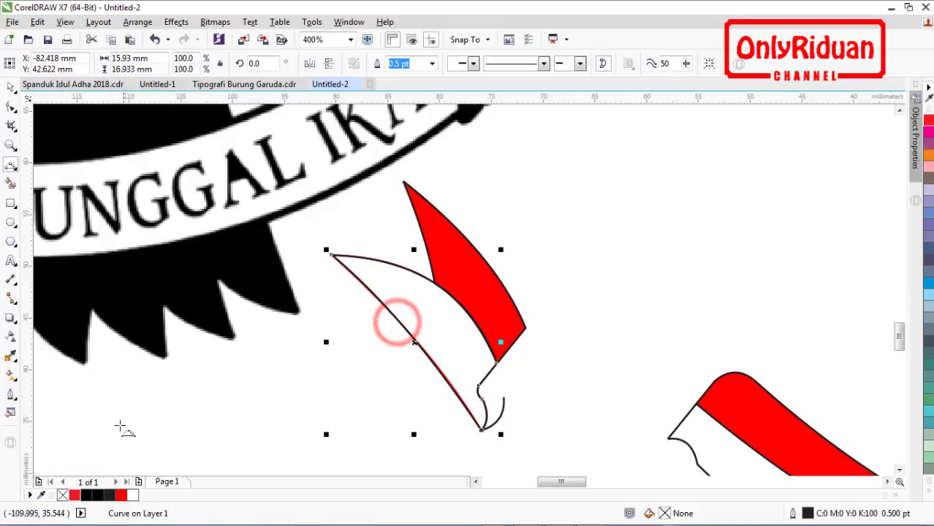
pyautogui.click(136, 494)
# Step: Move all pieces of the left tail together so their fold corner snaps onto the ribbon body's left end
pyautogui.scroll(-1, 212, 391)
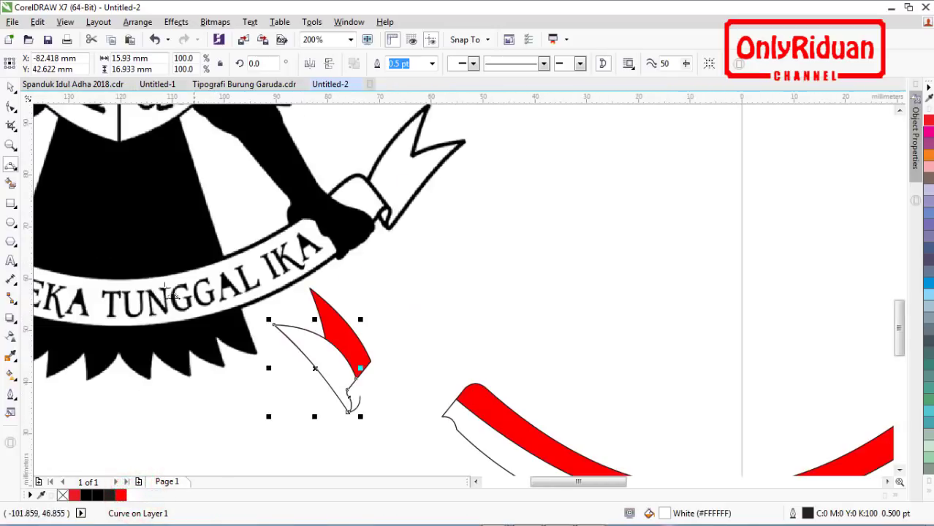
pyautogui.scroll(-1, 388, 269)
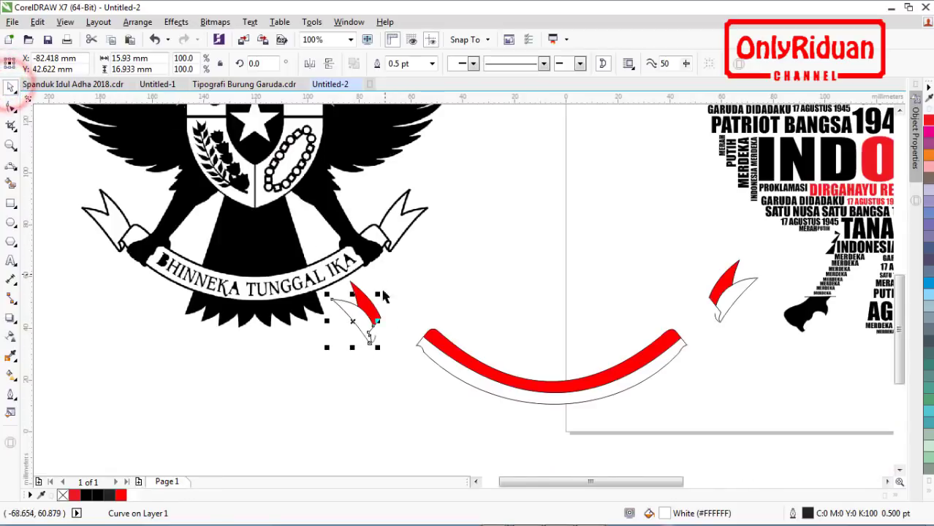
pyautogui.click(404, 379)
pyautogui.moveTo(333, 288); pyautogui.dragTo(409, 381)
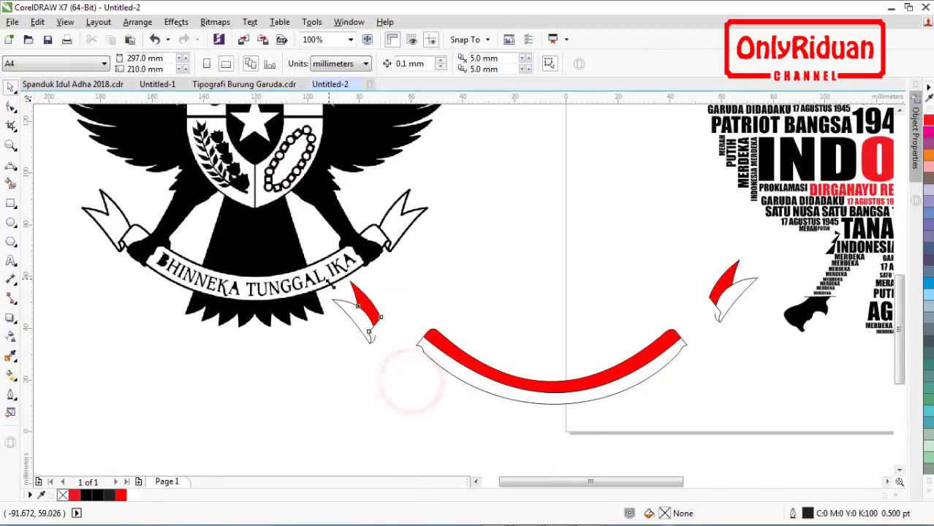
pyautogui.scroll(1, 351, 329)
pyautogui.scroll(1, 392, 354)
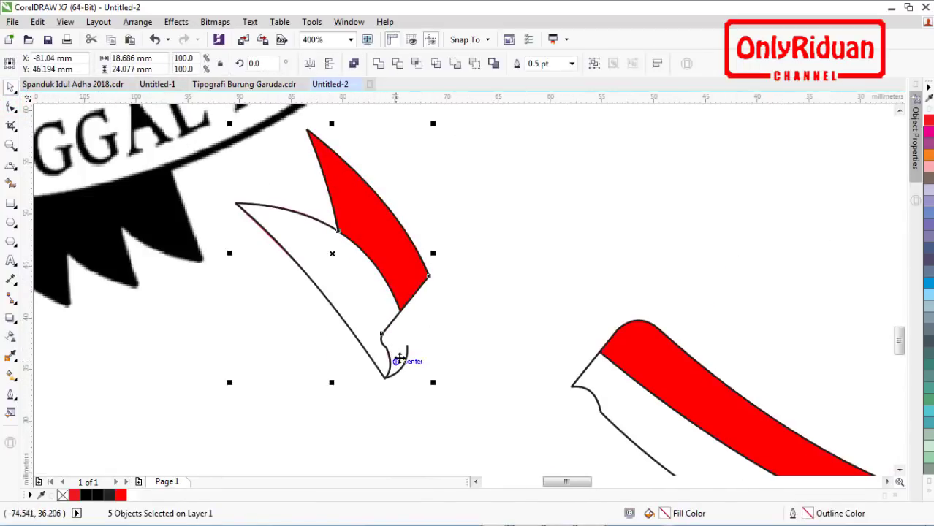
pyautogui.moveTo(382, 334); pyautogui.dragTo(570, 384)
pyautogui.scroll(-1, 571, 385)
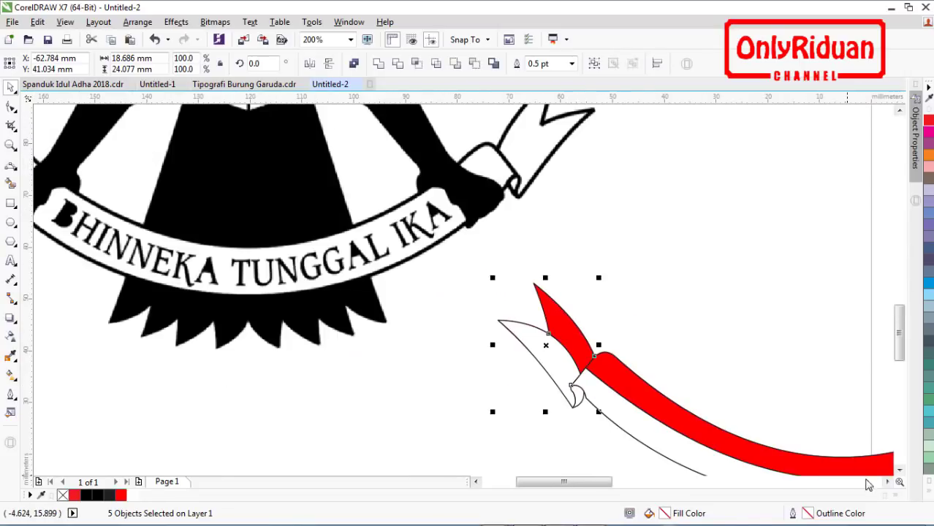
# Step: Move all pieces of the right tail together so their fold corner snaps onto the ribbon body's right end
pyautogui.click(870, 483)
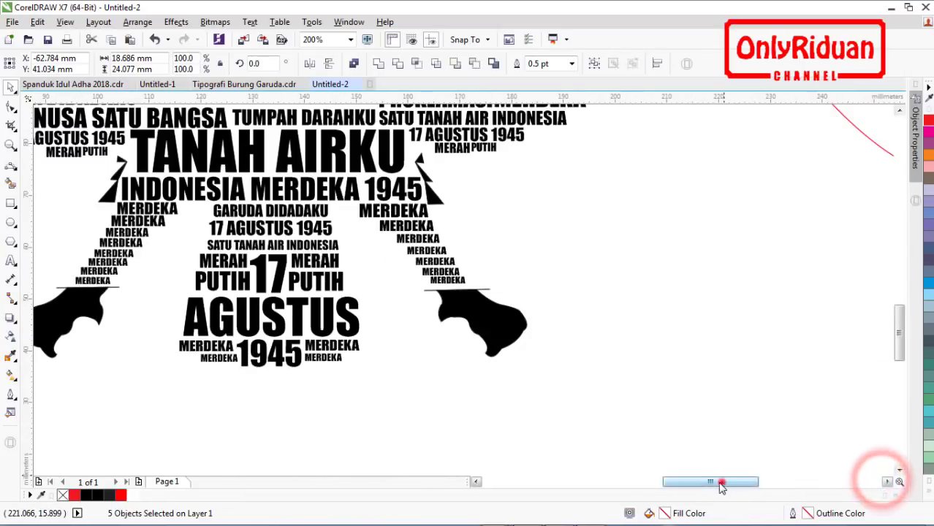
pyautogui.moveTo(721, 484); pyautogui.dragTo(660, 484)
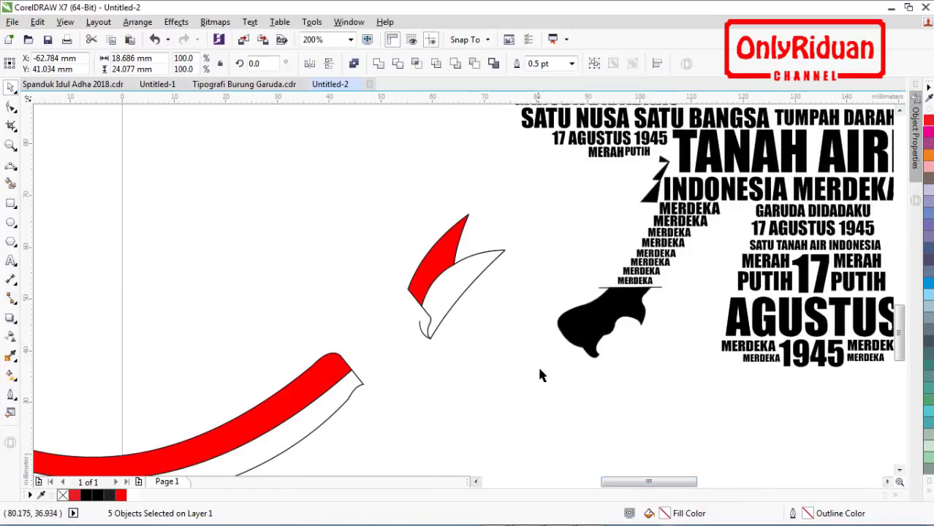
pyautogui.moveTo(541, 375); pyautogui.dragTo(388, 213)
pyautogui.scroll(1, 409, 313)
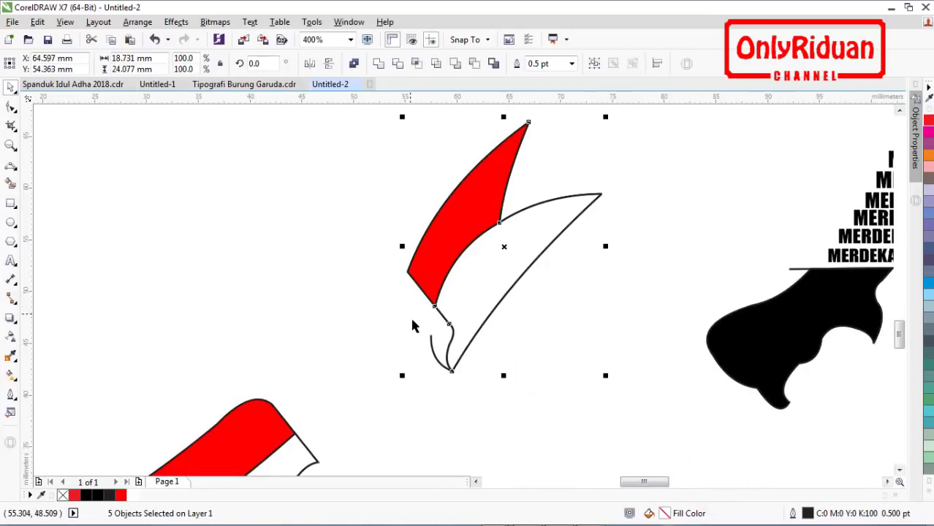
pyautogui.moveTo(451, 324); pyautogui.dragTo(320, 462)
pyautogui.scroll(-2, 336, 392)
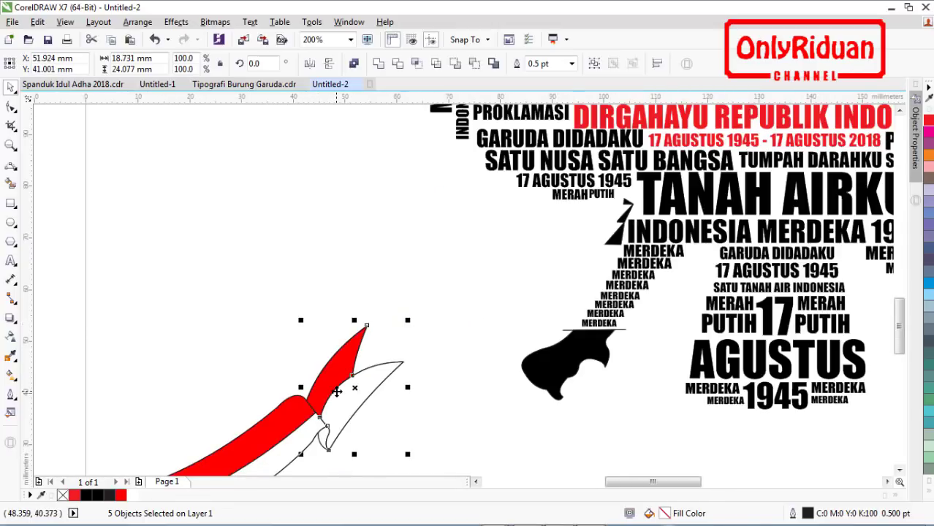
# Step: Move the complete ribbon beneath the typographic eagle, across its claws, and group all its pieces
pyautogui.click(899, 471)
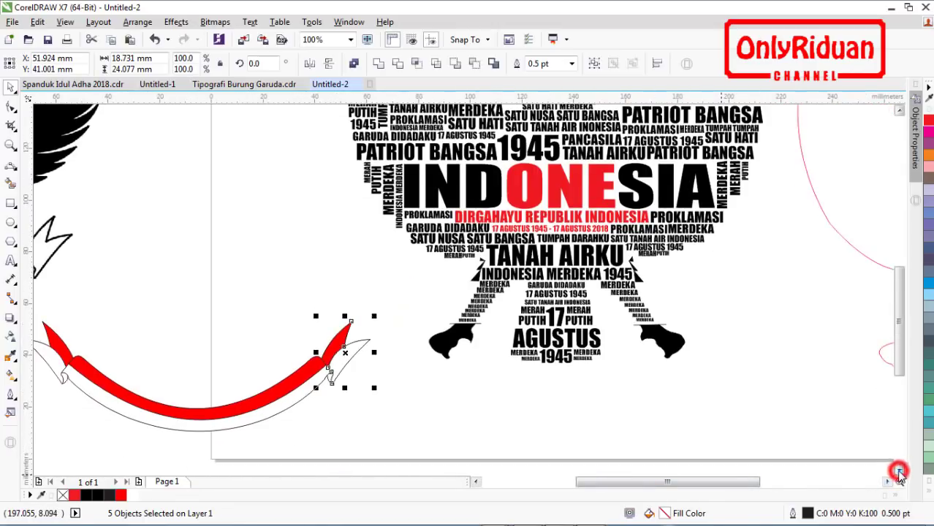
pyautogui.click(899, 471)
pyautogui.moveTo(734, 481); pyautogui.dragTo(673, 488)
pyautogui.click(675, 377)
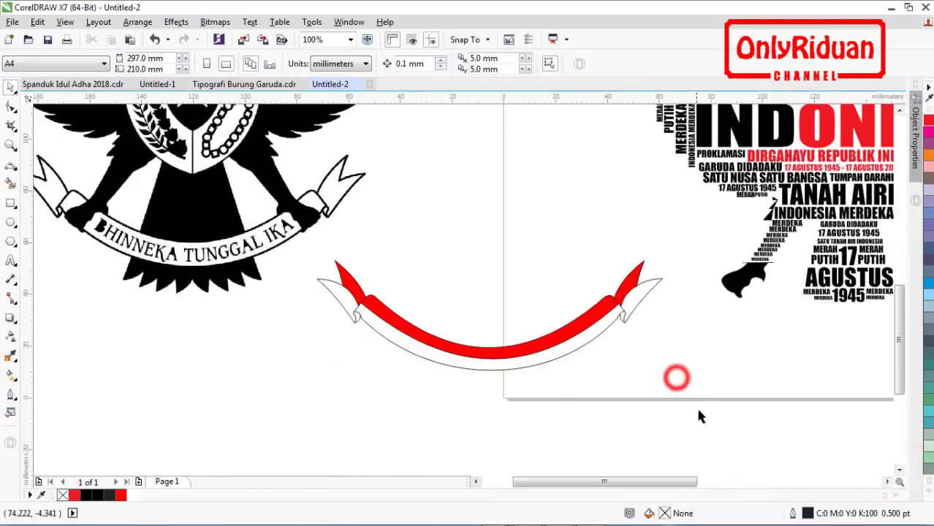
pyautogui.moveTo(699, 407); pyautogui.dragTo(280, 242)
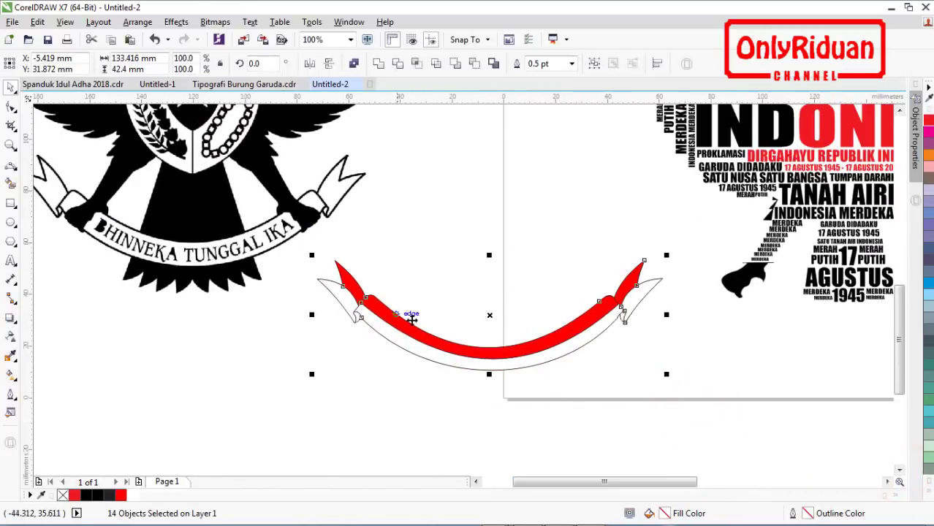
pyautogui.moveTo(490, 318); pyautogui.dragTo(847, 289)
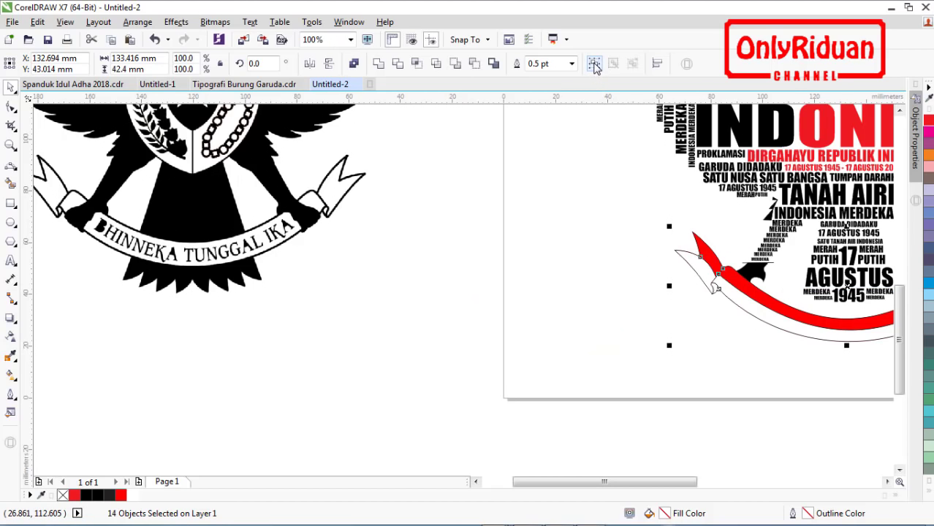
pyautogui.click(593, 64)
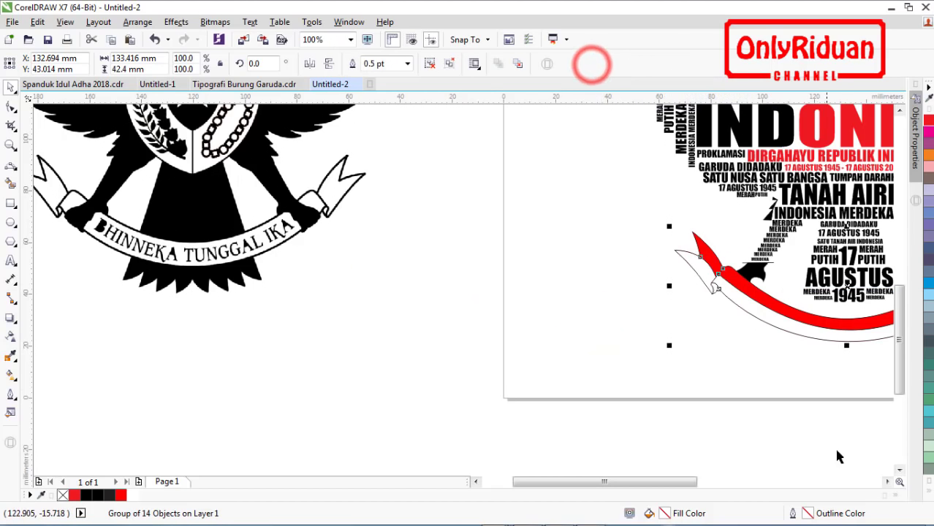
# Step: Send the ribbon group to the back of the page so the claws overlap it
pyautogui.click(888, 481)
pyautogui.click(886, 482)
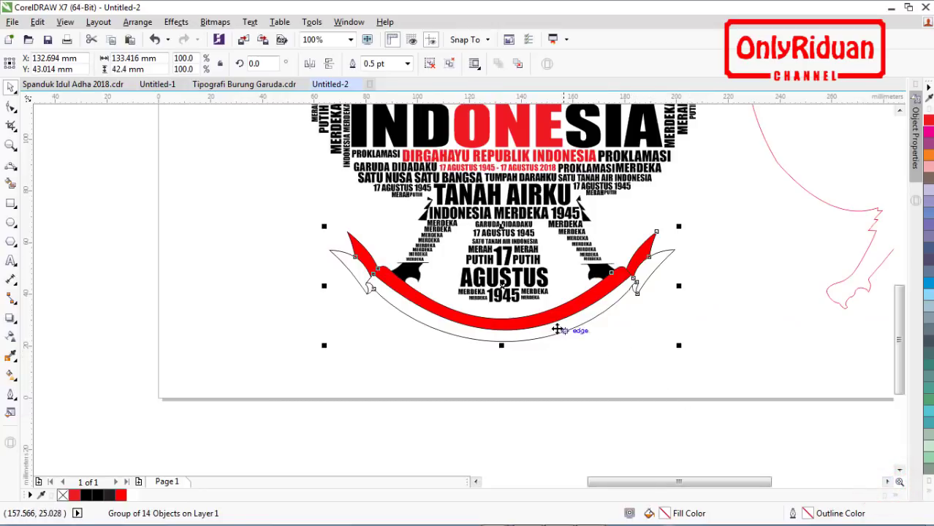
pyautogui.rightClick(546, 318)
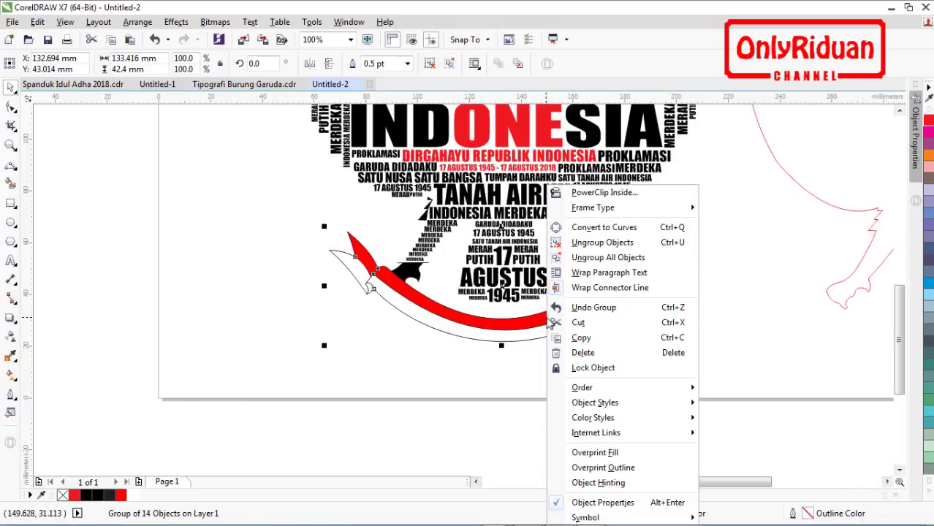
pyautogui.moveTo(592, 390)
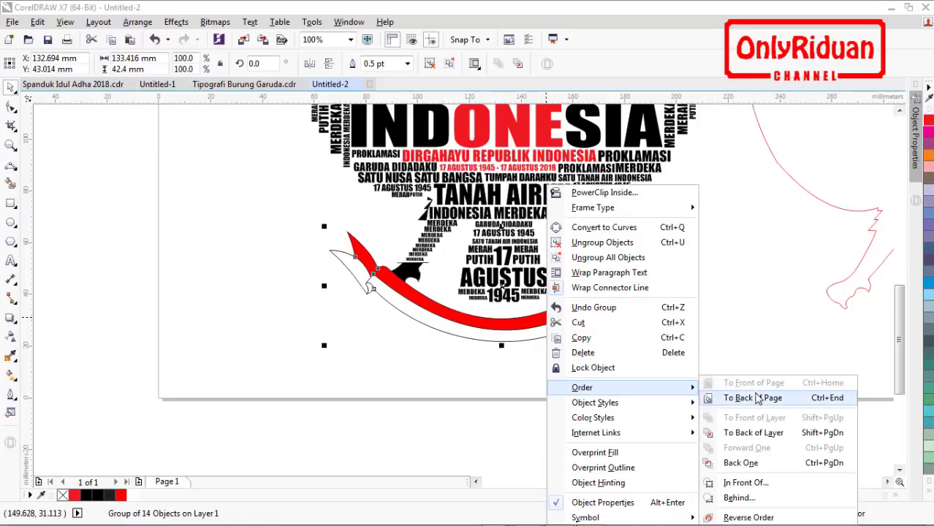
pyautogui.click(757, 398)
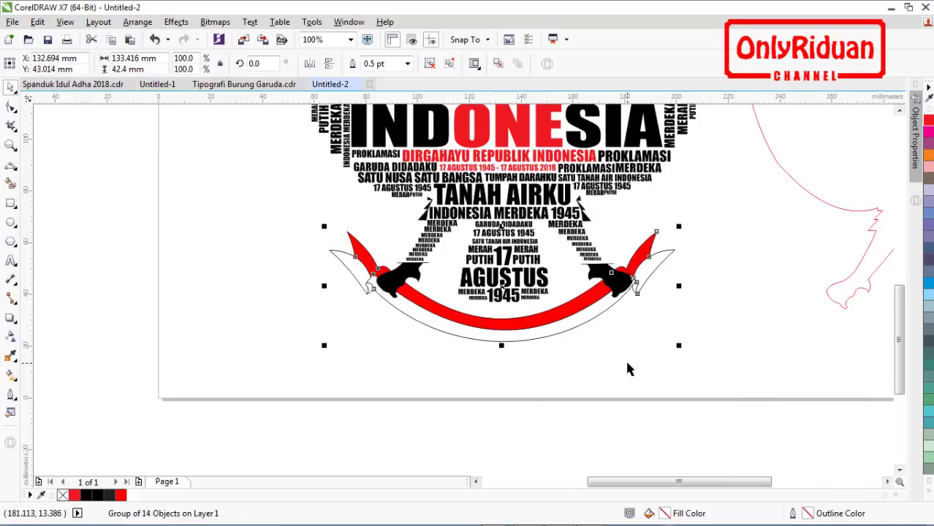
# Step: Nudge the ribbon group about 4 mm up and 0.9 mm to the right so it sits centred under the claws
pyautogui.press('Up')
pyautogui.press('Up')
pyautogui.press('Up')
pyautogui.press('Up')
pyautogui.press('Up')
pyautogui.press('Up')
pyautogui.press('Up')
pyautogui.press('Up')
pyautogui.press('Up')
pyautogui.press('Up')
pyautogui.press('Up')
pyautogui.press('Up')
pyautogui.press('Up')
pyautogui.press('Up')
pyautogui.press('Up')
pyautogui.press('Up')
pyautogui.press('Up')
pyautogui.press('Up')
pyautogui.press('Up')
pyautogui.press('Up')
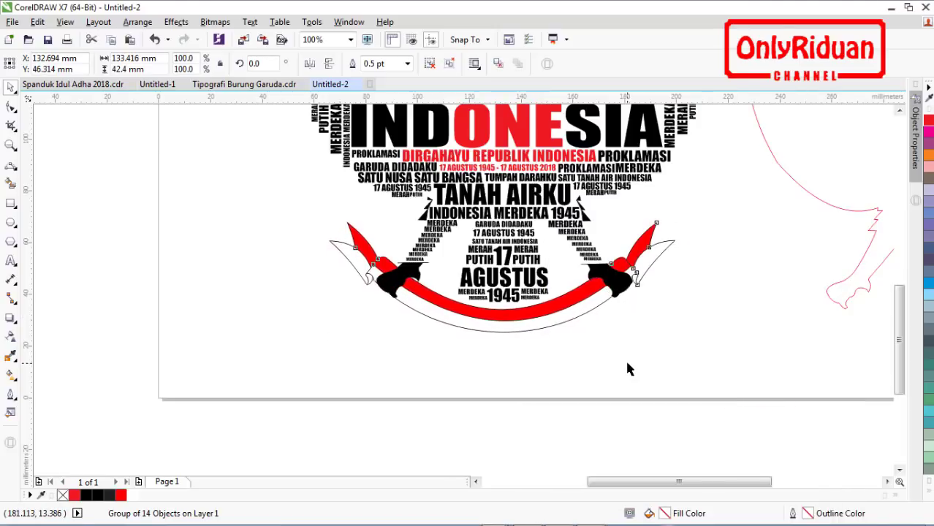
pyautogui.press('Up')
pyautogui.press('Up')
pyautogui.press('Up')
pyautogui.press('Up')
pyautogui.press('Right')
pyautogui.press('Right')
pyautogui.press('Right')
pyautogui.press('Right')
pyautogui.press('Right')
pyautogui.press('Right')
pyautogui.press('Right')
pyautogui.press('Right')
pyautogui.press('Right')
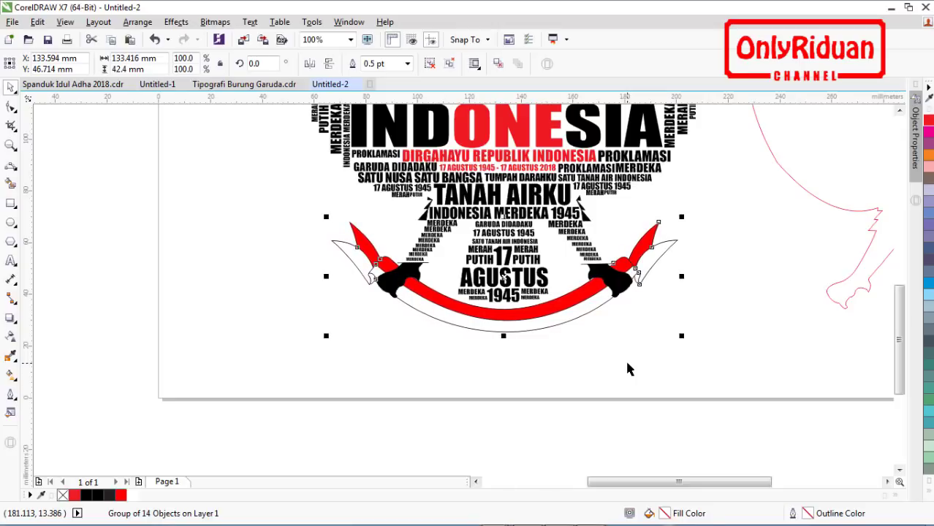
pyautogui.press('Up')
pyautogui.press('Up')
pyautogui.press('Up')
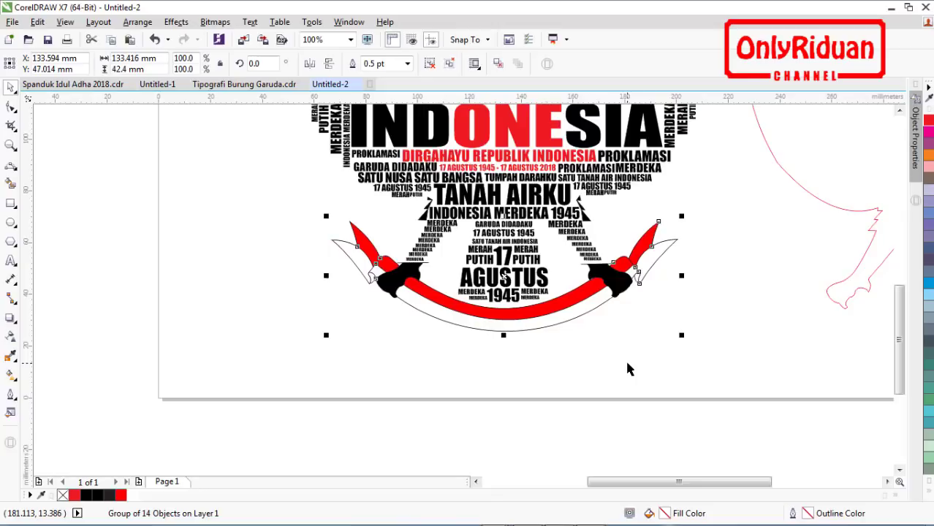
pyautogui.click(373, 347)
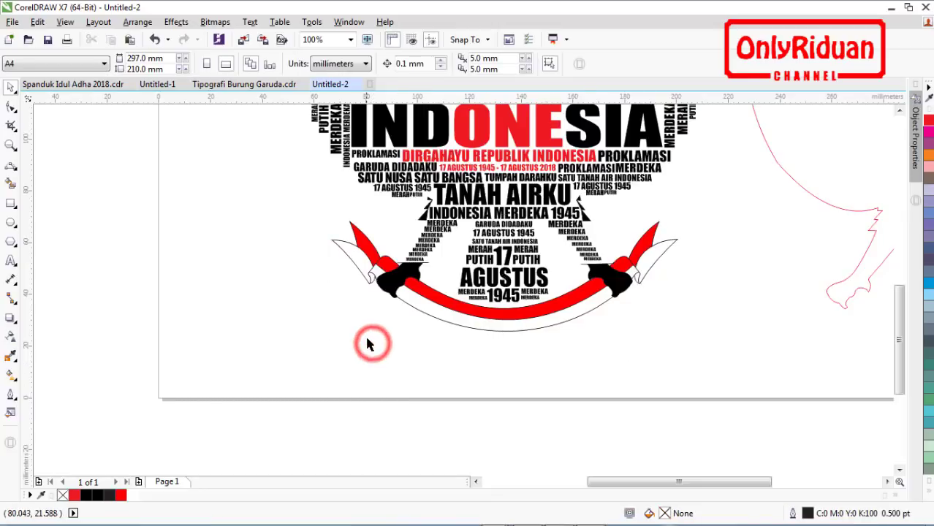
# Step: Delete the leftover thin horizontal lines above the left and right claws of the typographic eagle
pyautogui.scroll(2, 370, 339)
pyautogui.click(485, 188)
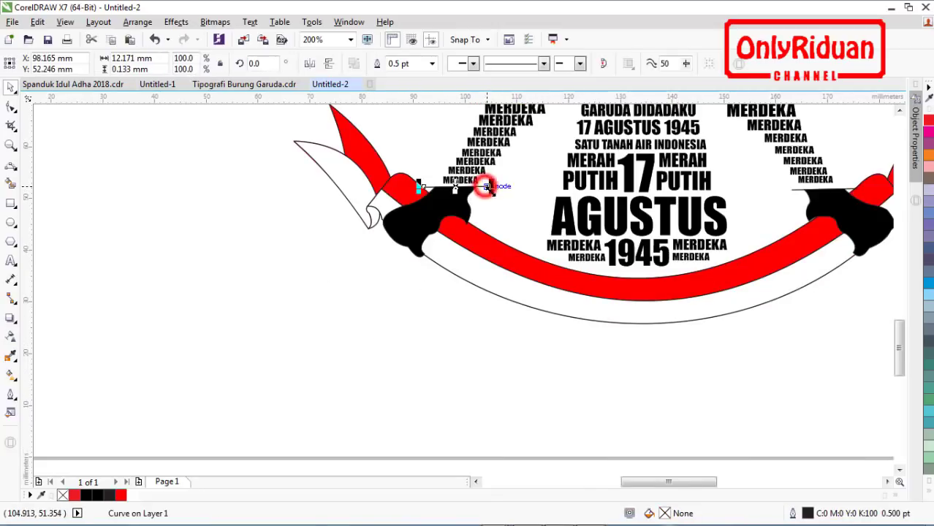
pyautogui.press('Delete')
pyautogui.click(797, 196)
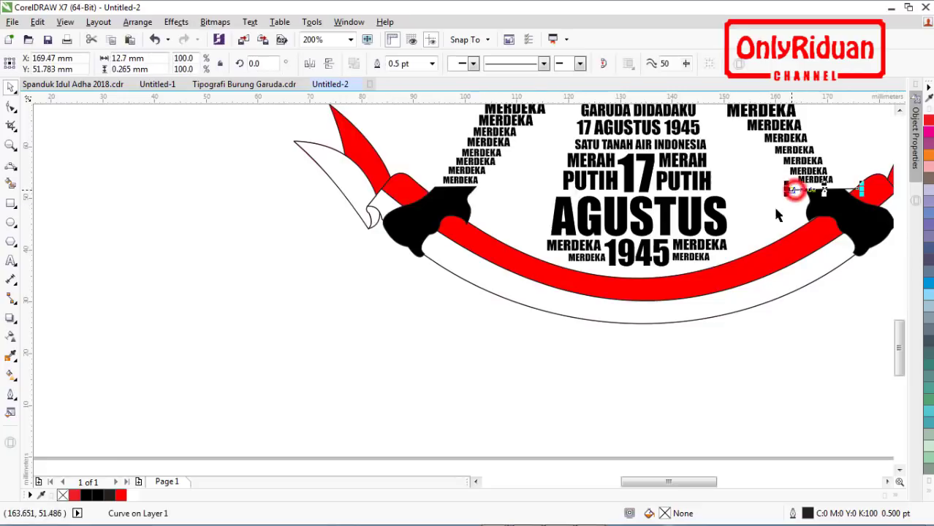
pyautogui.press('Escape')
# Step: Trace the first tail feather below the reference emblem's ribbon, about 8 mm wide, with 3-point curves and make the outline red
pyautogui.scroll(-4, 677, 307)
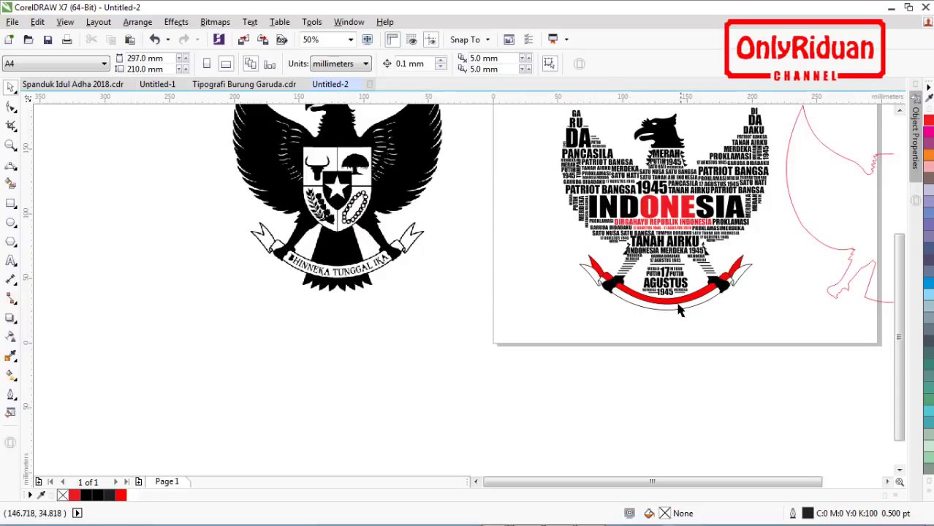
pyautogui.scroll(2, 666, 307)
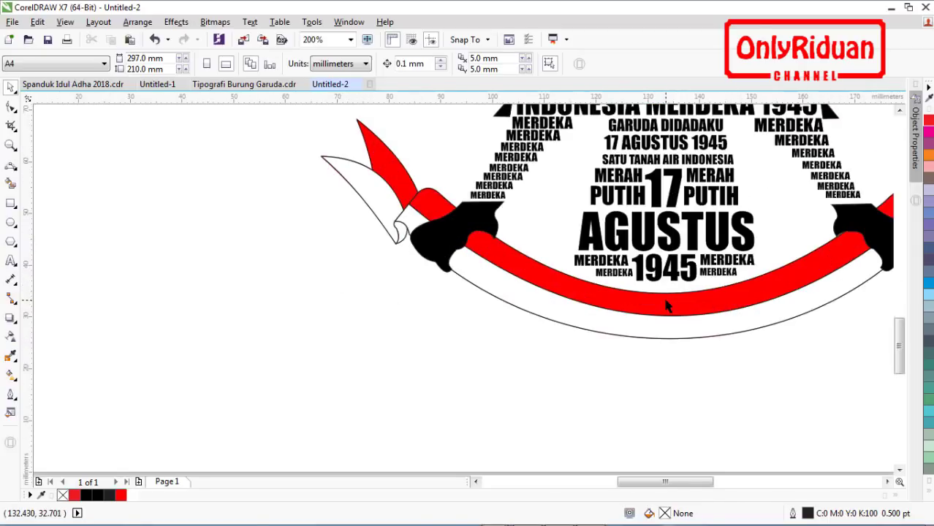
pyautogui.scroll(-1, 666, 307)
pyautogui.scroll(2, 310, 290)
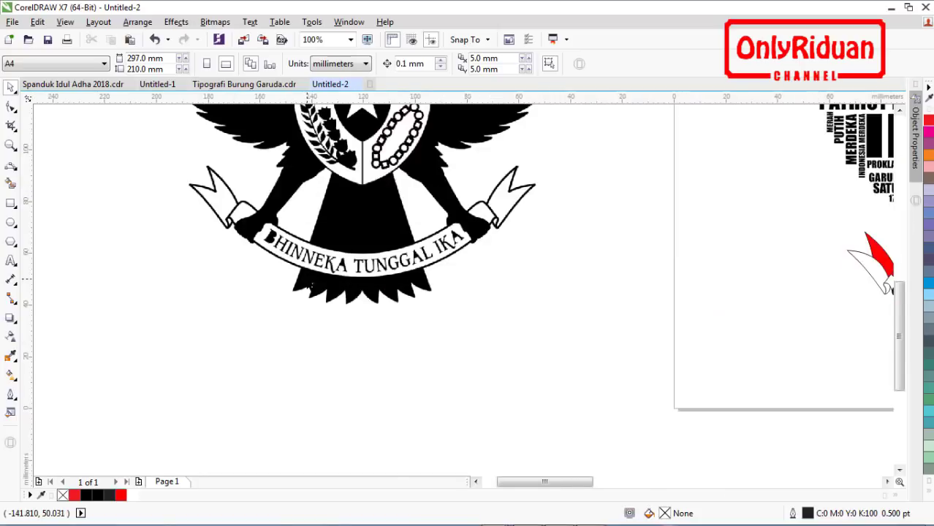
pyautogui.click(10, 167)
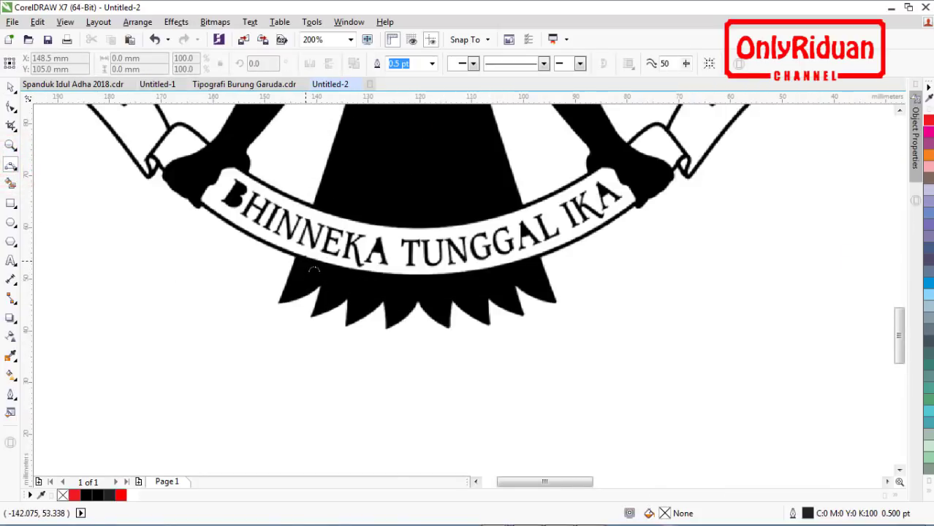
pyautogui.scroll(1, 313, 270)
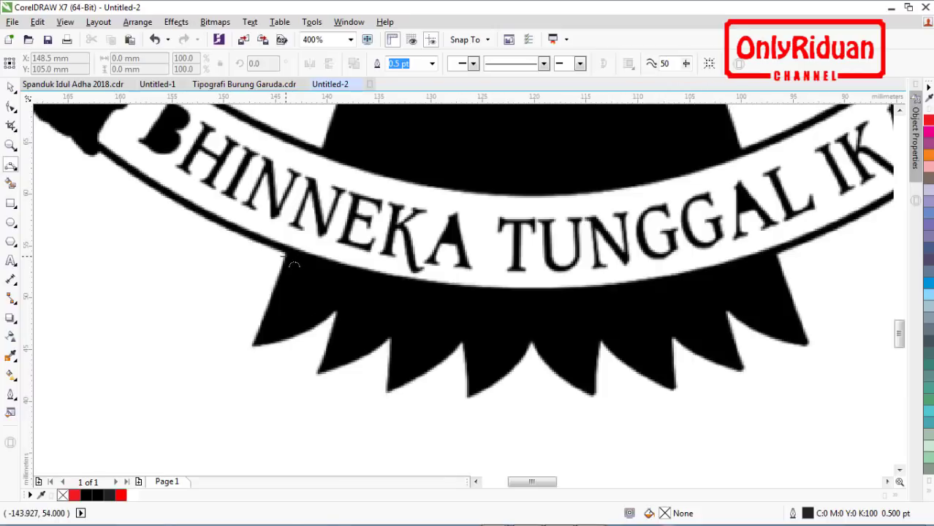
pyautogui.click(287, 252)
pyautogui.click(250, 349)
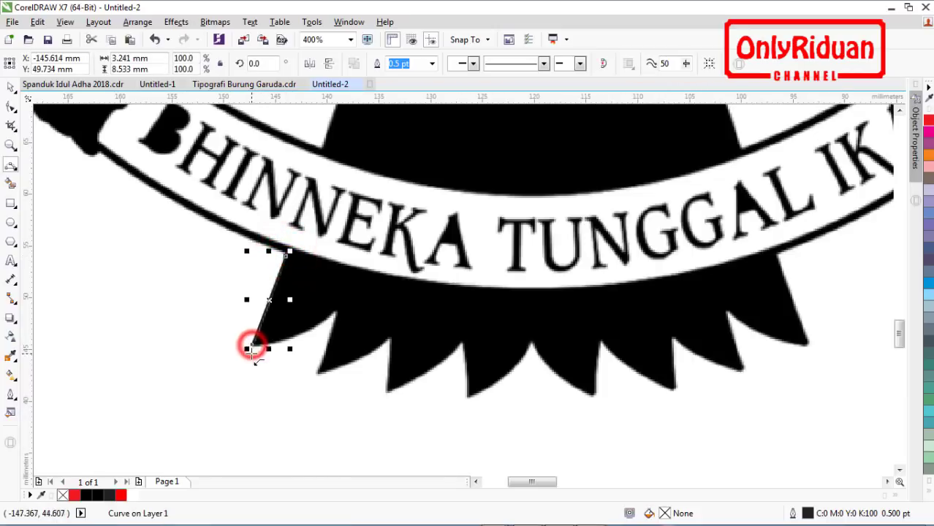
pyautogui.click(250, 345)
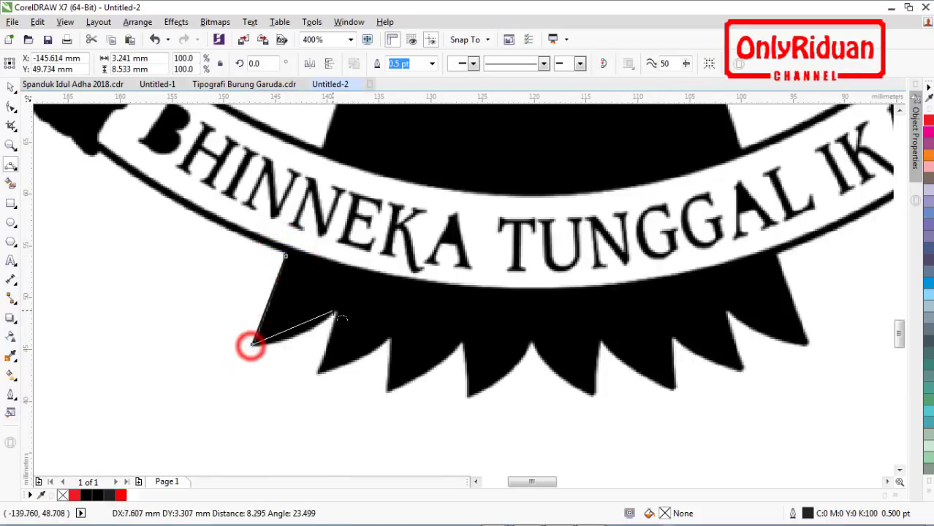
pyautogui.click(299, 334)
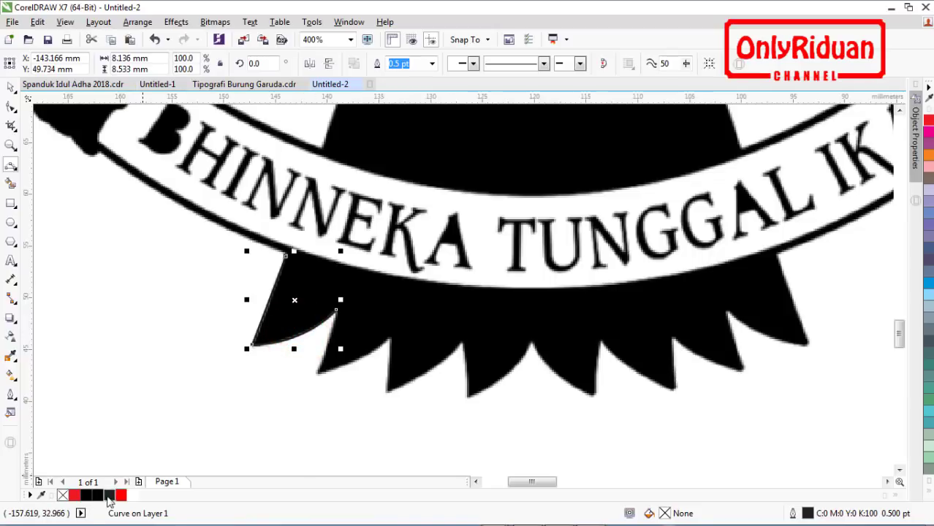
pyautogui.rightClick(122, 496)
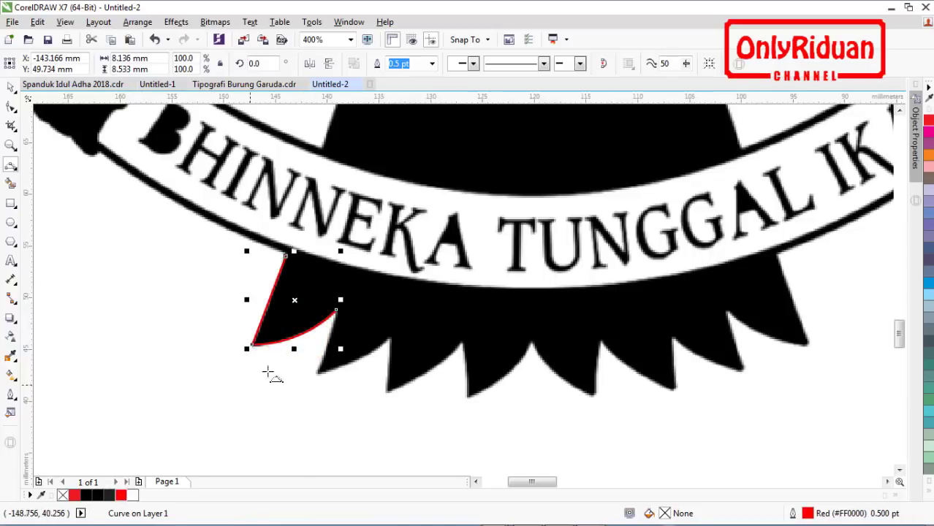
# Step: Continue the red curve around the second, third and fourth tail feathers up to the tail's centre notch
pyautogui.click(336, 310)
pyautogui.click(322, 358)
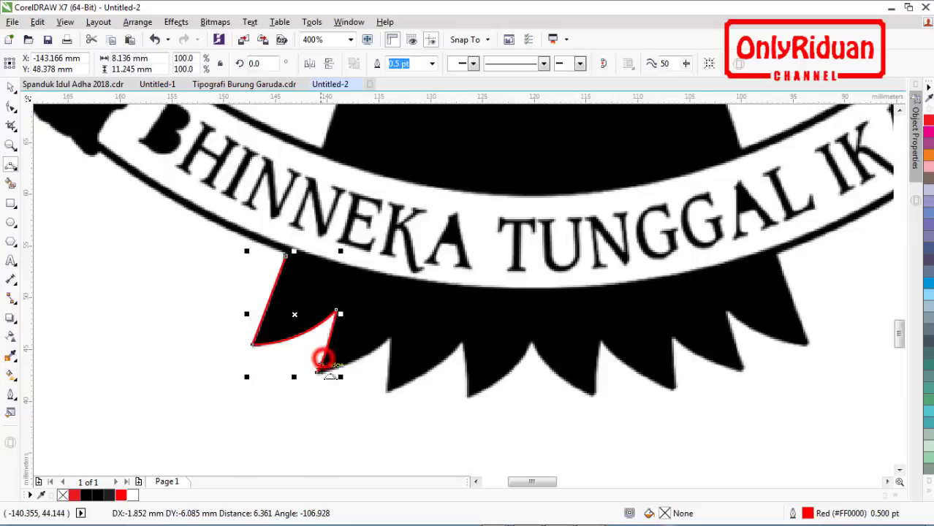
pyautogui.click(317, 371)
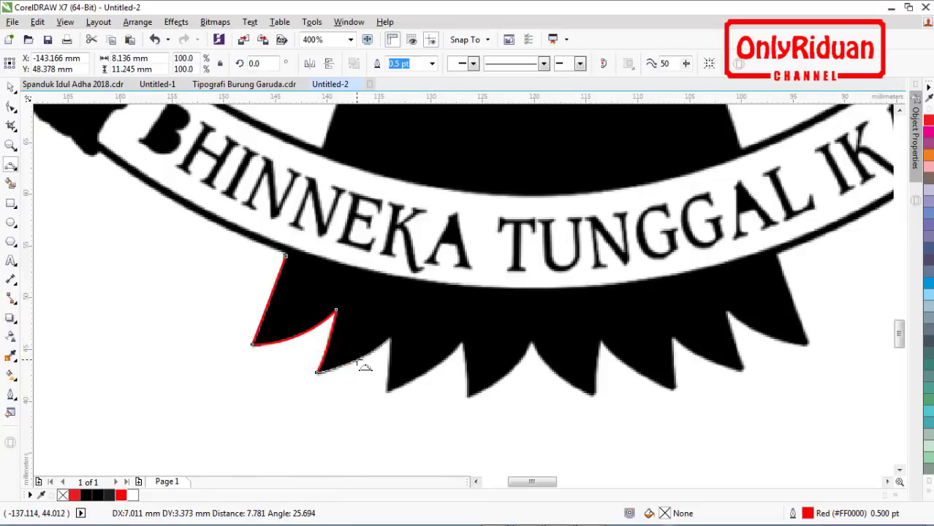
pyautogui.click(389, 338)
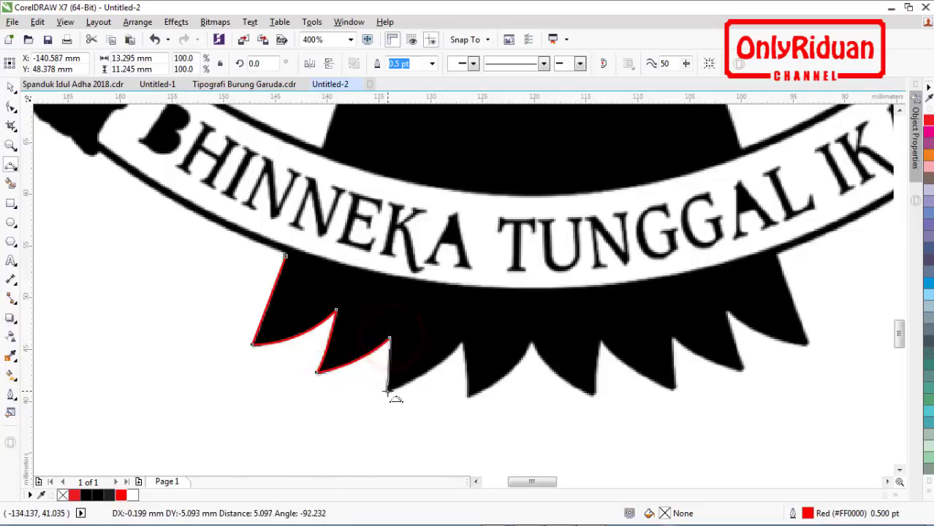
pyautogui.click(387, 391)
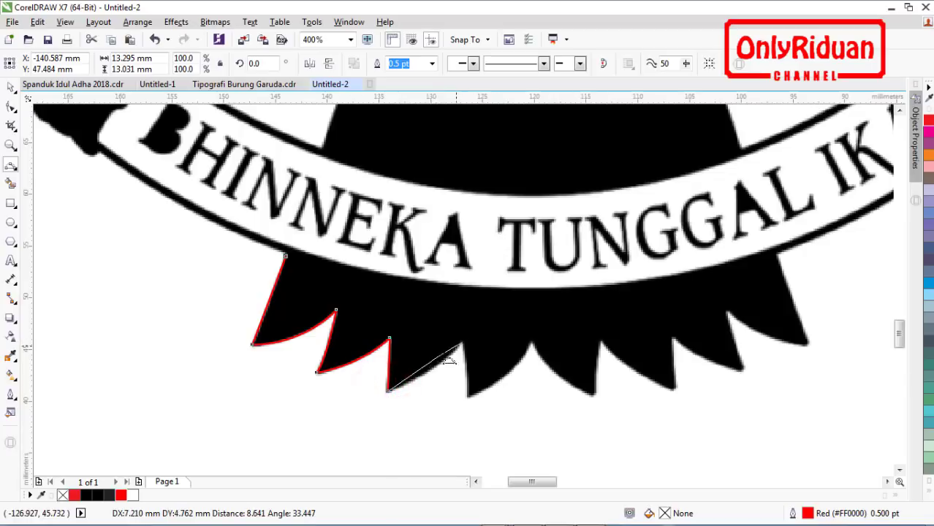
pyautogui.moveTo(449, 360)
pyautogui.mouseDown()
pyautogui.moveTo(438, 376)
pyautogui.moveTo(432, 367)
pyautogui.mouseUp()
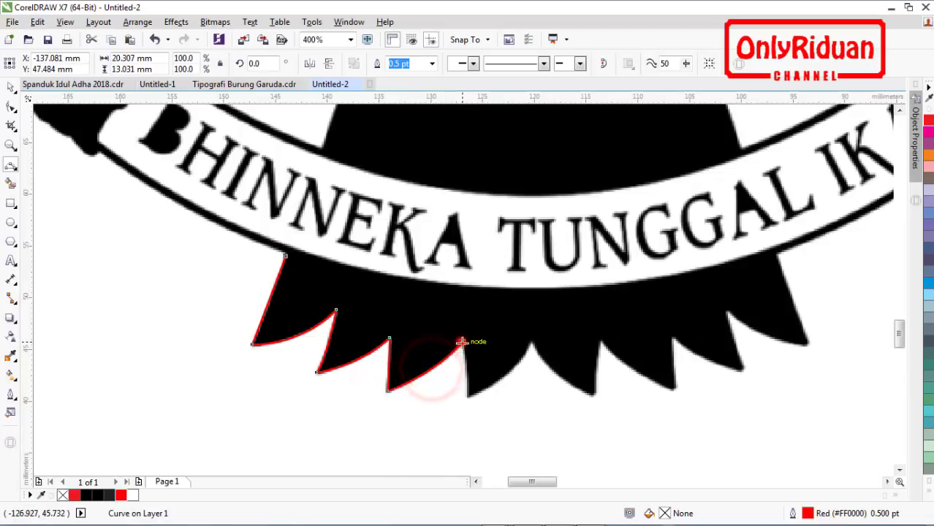
pyautogui.click(461, 342)
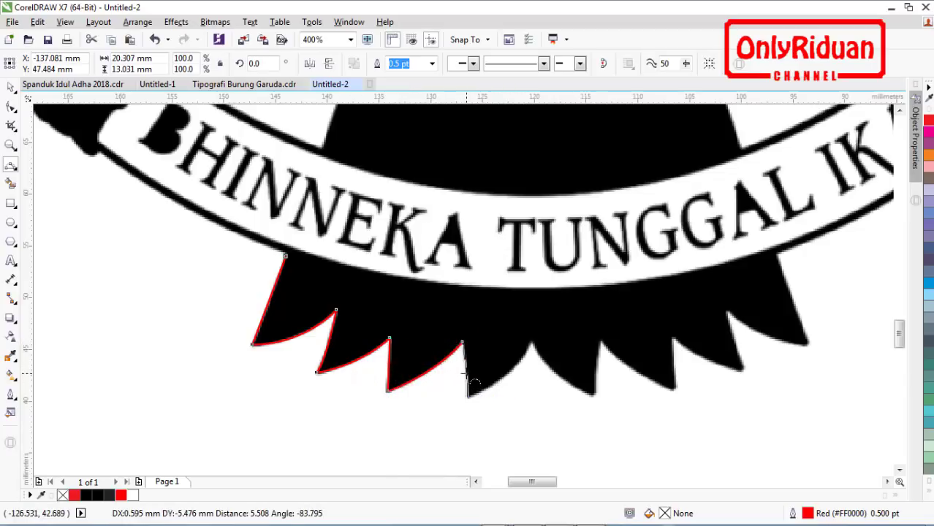
pyautogui.click(466, 373)
pyautogui.moveTo(469, 398); pyautogui.dragTo(506, 371)
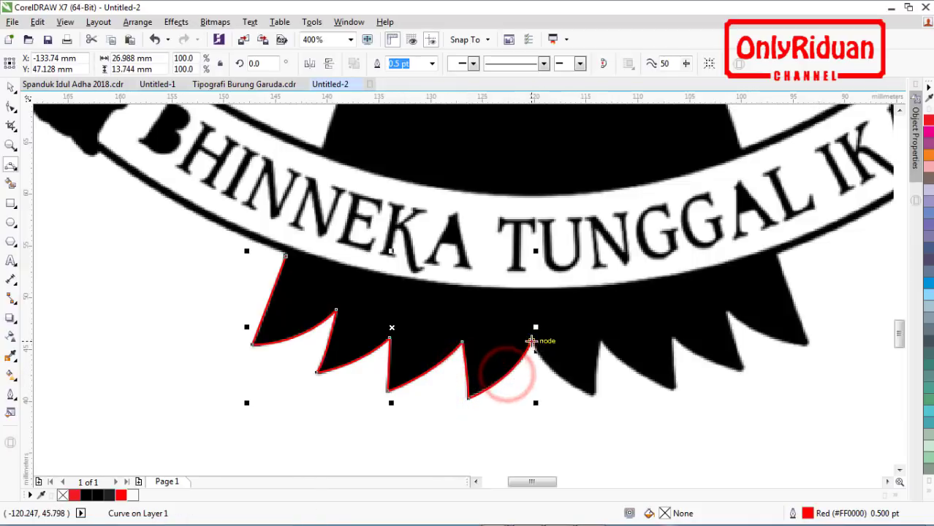
# Step: Extend the tail outline from the centre notch around the fifth and sixth feathers
pyautogui.click(531, 342)
pyautogui.moveTo(594, 398); pyautogui.dragTo(595, 399)
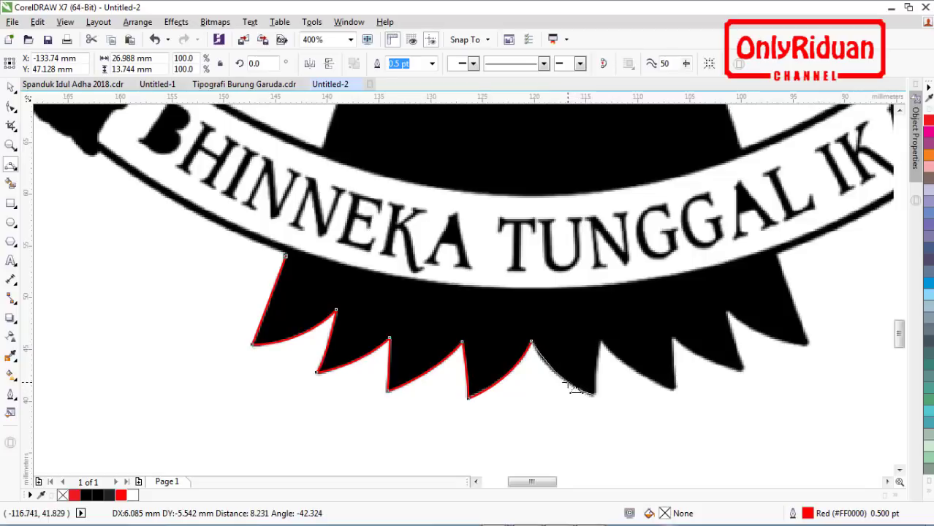
pyautogui.click(567, 382)
pyautogui.click(594, 395)
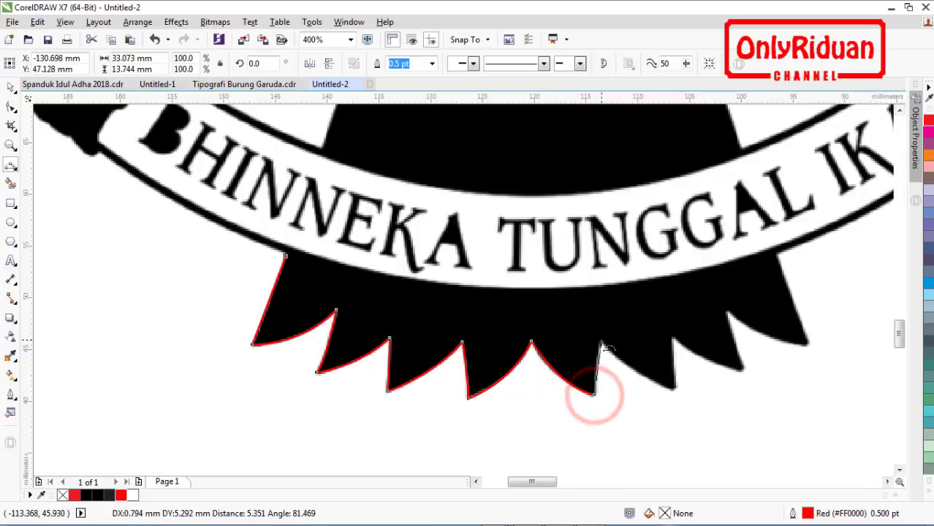
pyautogui.click(598, 353)
pyautogui.moveTo(601, 340); pyautogui.dragTo(634, 371)
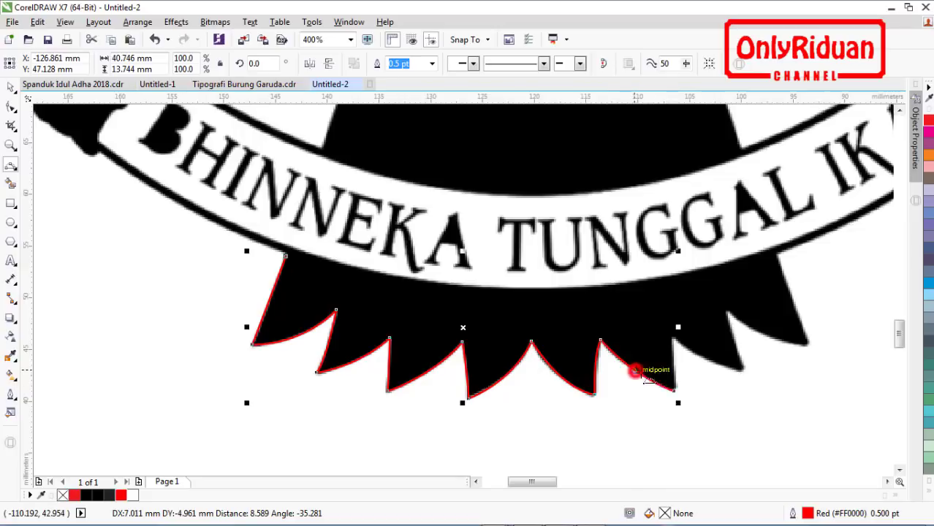
pyautogui.click(673, 391)
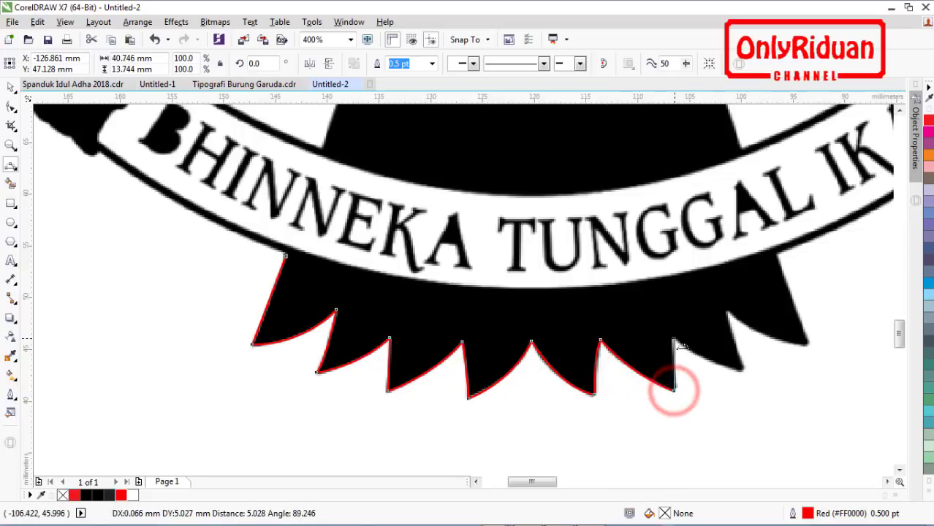
pyautogui.click(674, 342)
pyautogui.click(673, 349)
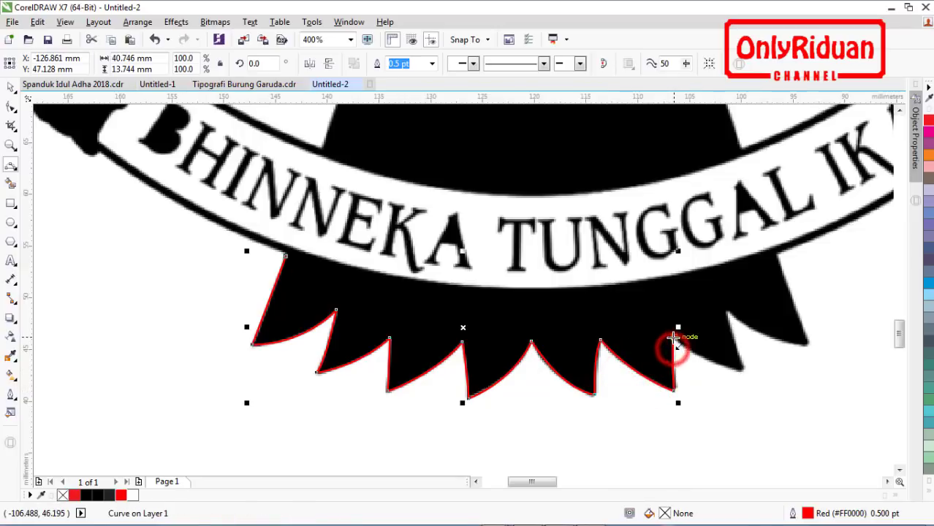
# Step: Trace the last two tail feathers and close the outline along the ribbon's lower edge, about 54 by 14 mm overall
pyautogui.moveTo(674, 337); pyautogui.dragTo(743, 352)
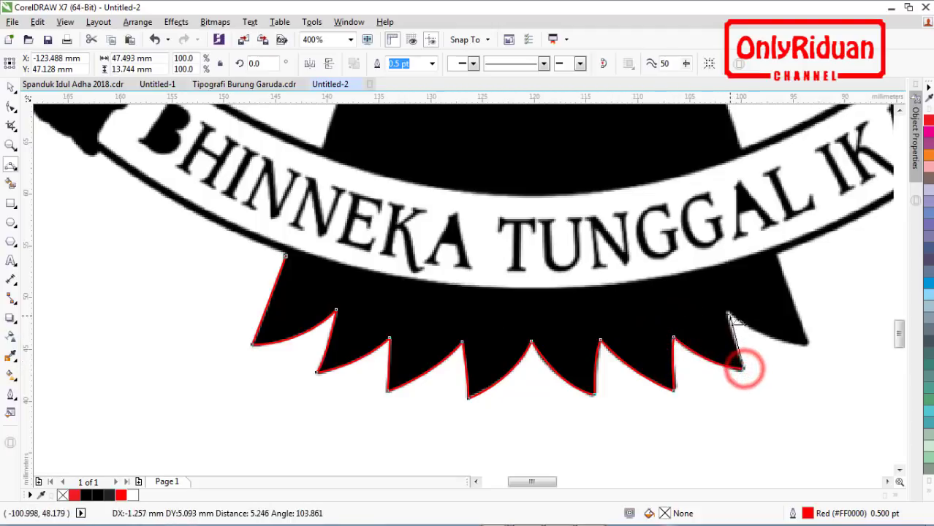
pyautogui.click(729, 315)
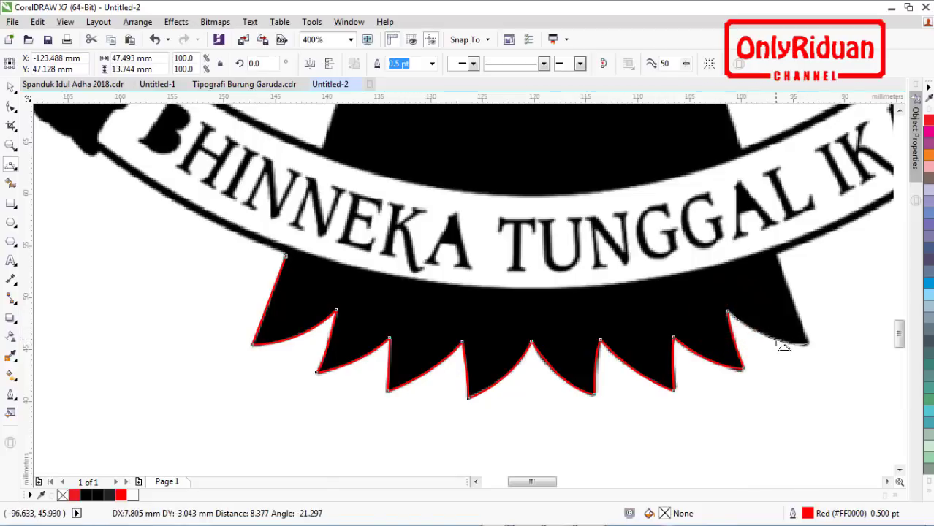
pyautogui.moveTo(809, 343); pyautogui.dragTo(818, 340)
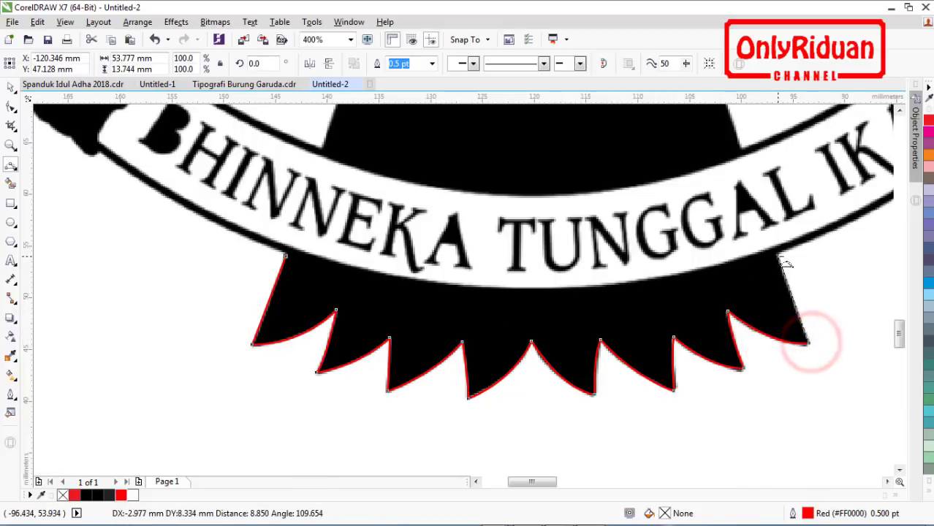
pyautogui.click(786, 274)
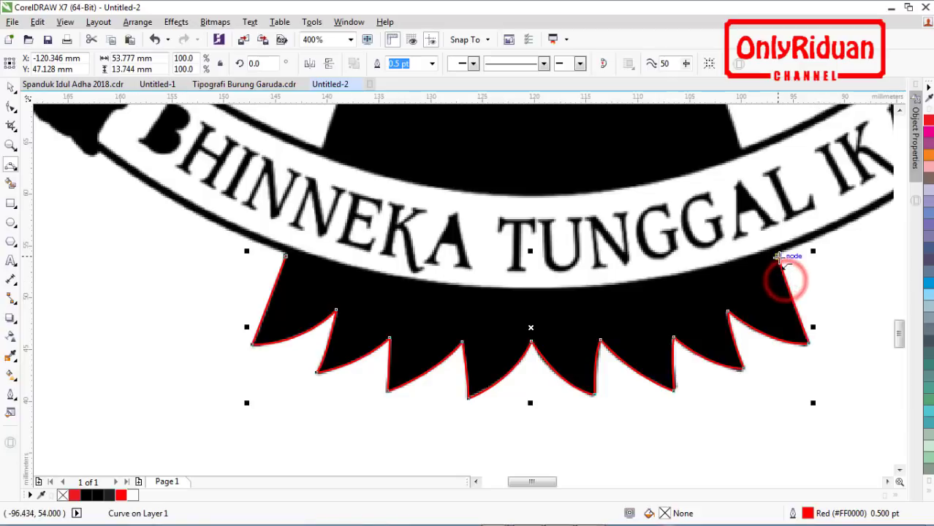
pyautogui.click(781, 257)
pyautogui.moveTo(347, 260); pyautogui.dragTo(286, 257)
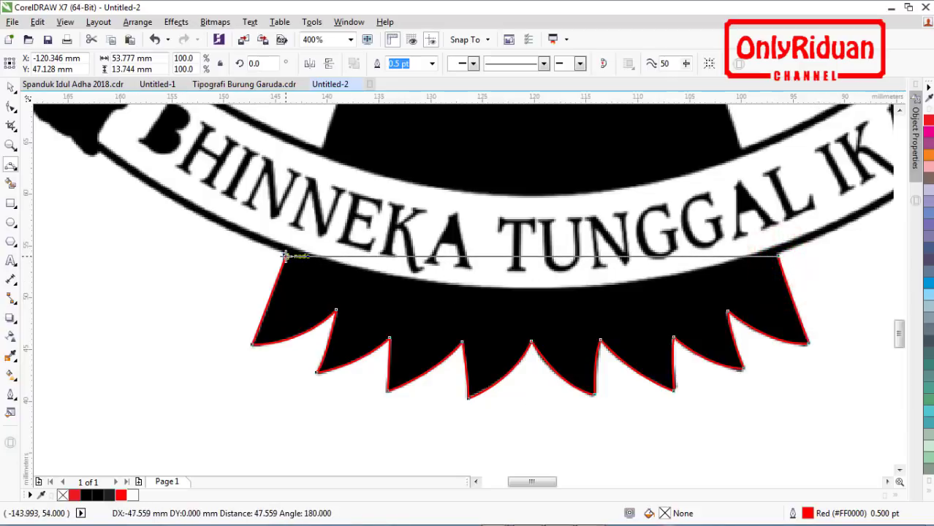
pyautogui.click(530, 295)
# Step: Move the traced tail outline onto the page, centred just below the typographic eagle's red and white ribbon
pyautogui.scroll(-2, 473, 280)
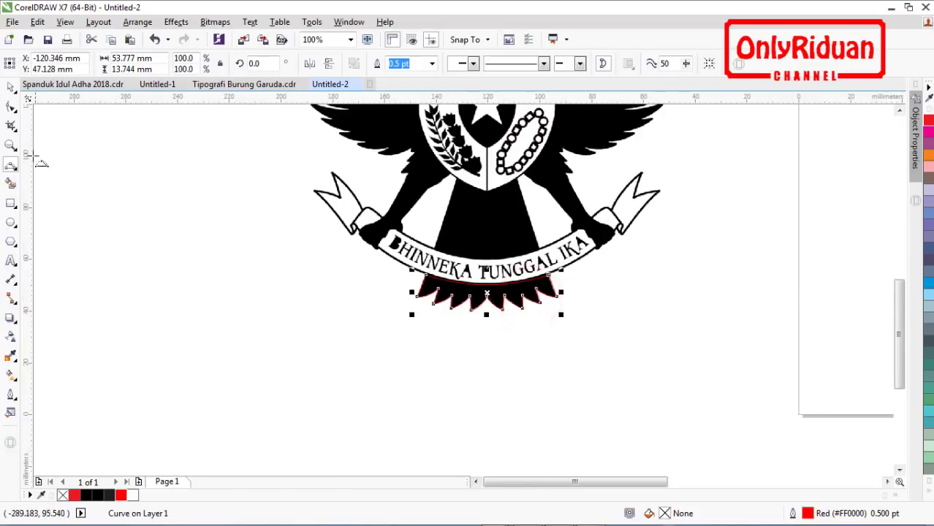
pyautogui.click(11, 86)
pyautogui.moveTo(504, 300); pyautogui.dragTo(749, 334)
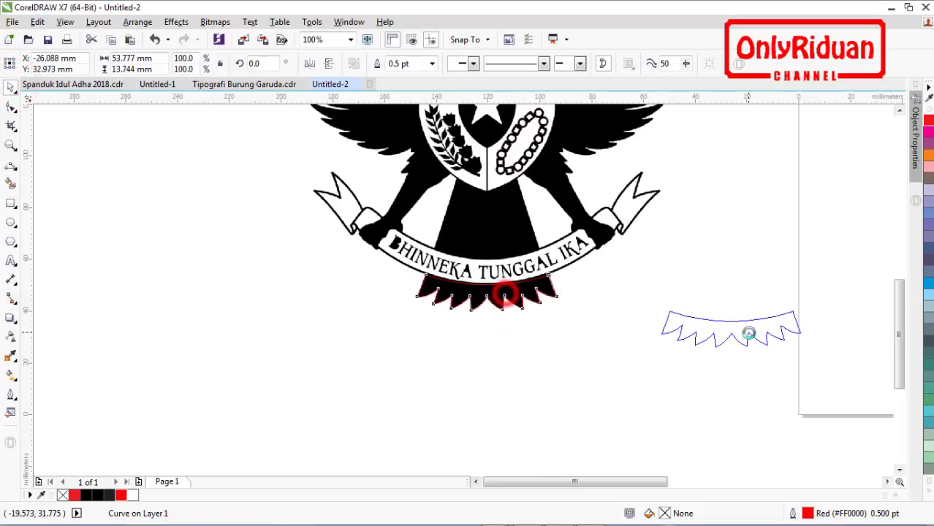
pyautogui.click(887, 481)
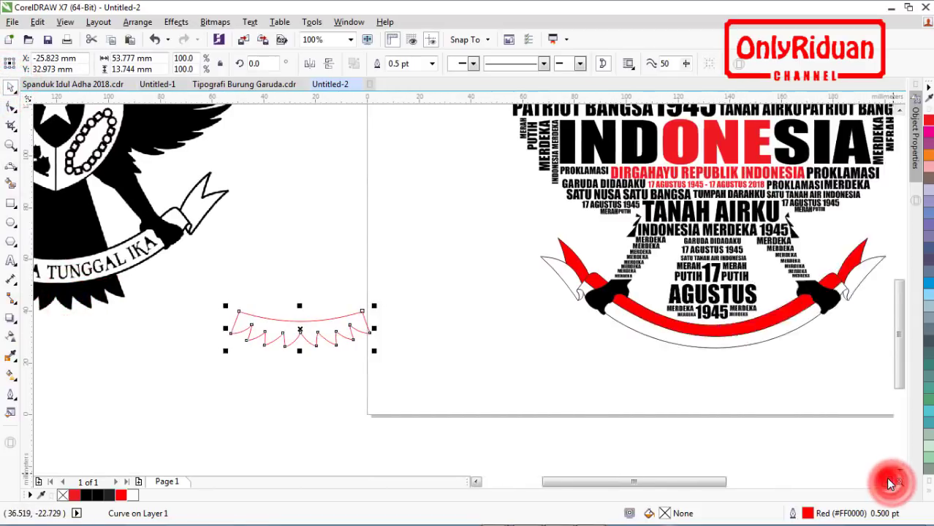
pyautogui.moveTo(231, 332); pyautogui.dragTo(647, 362)
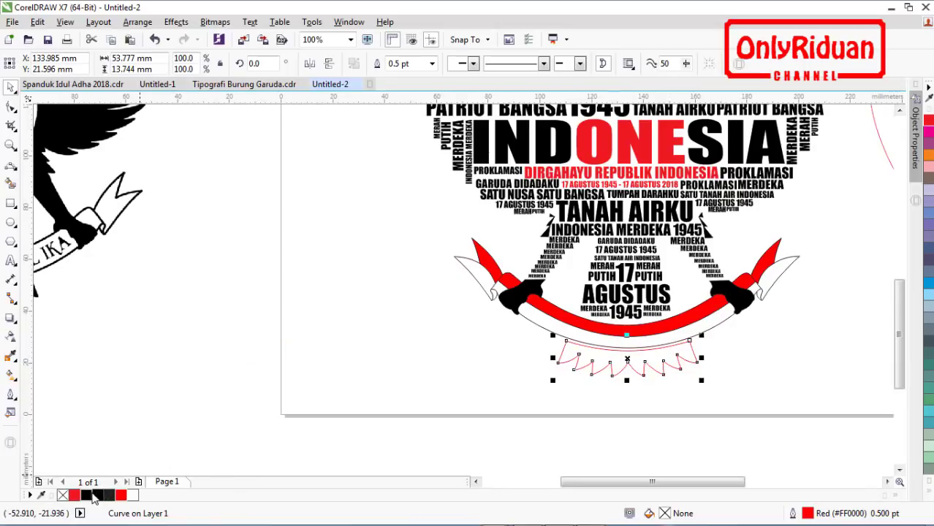
# Step: Fill the tail feathers with black, without an outline, and nudge them slightly left and up against the ribbon
pyautogui.click(94, 497)
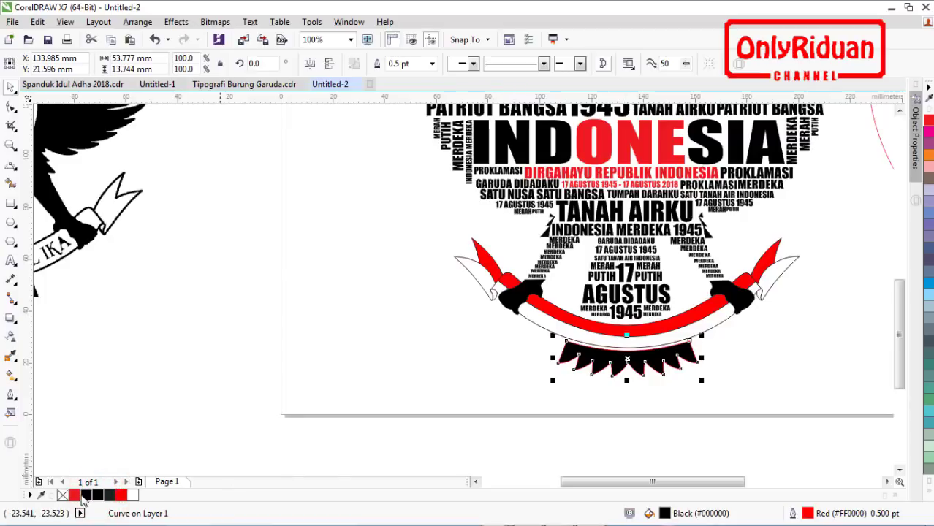
pyautogui.click(373, 342)
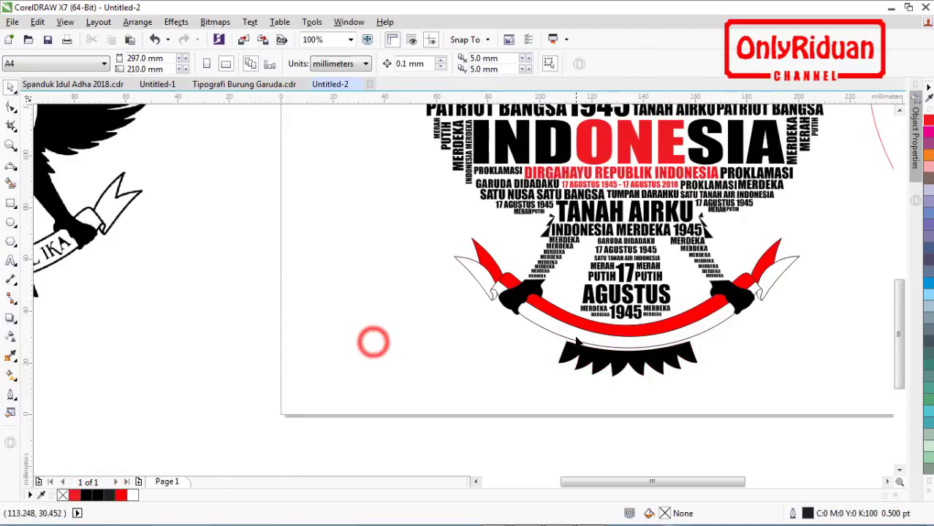
pyautogui.click(666, 380)
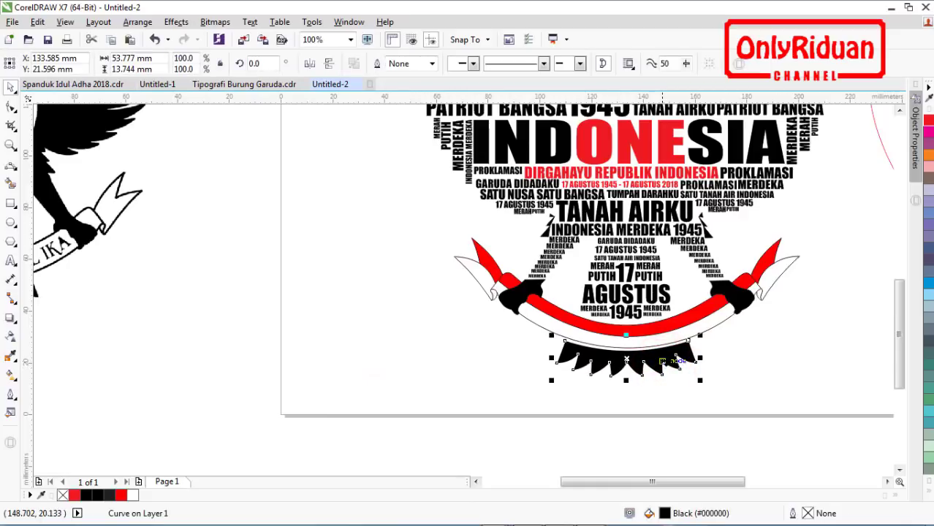
pyautogui.press('Up')
pyautogui.press('Up')
pyautogui.press('Up')
pyautogui.press('Up')
pyautogui.click(536, 351)
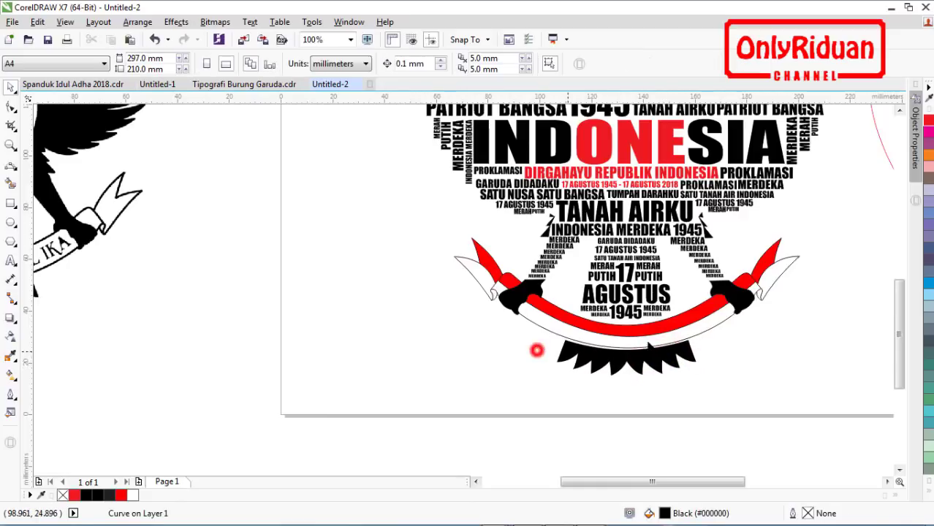
# Step: Delete the red eagle guide outline lying beside the page
pyautogui.scroll(-1, 665, 310)
pyautogui.press('Tab')
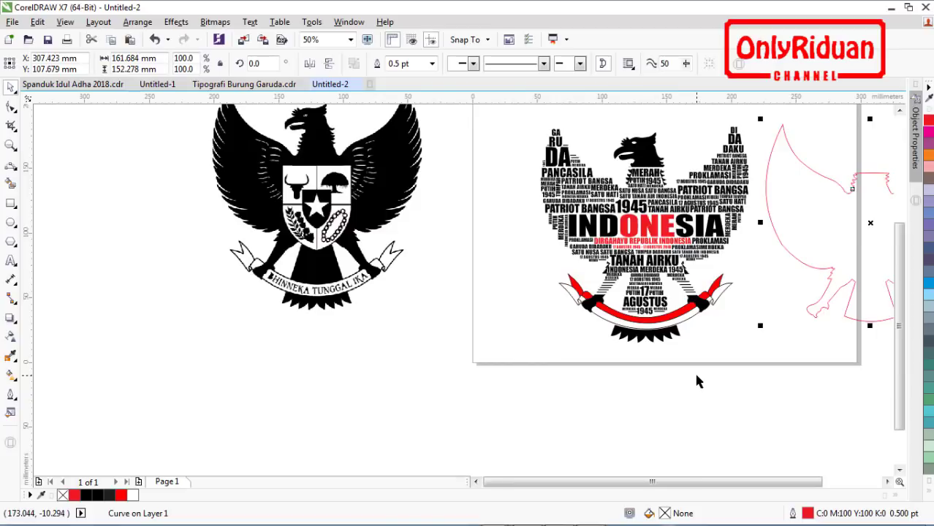
pyautogui.press('Delete')
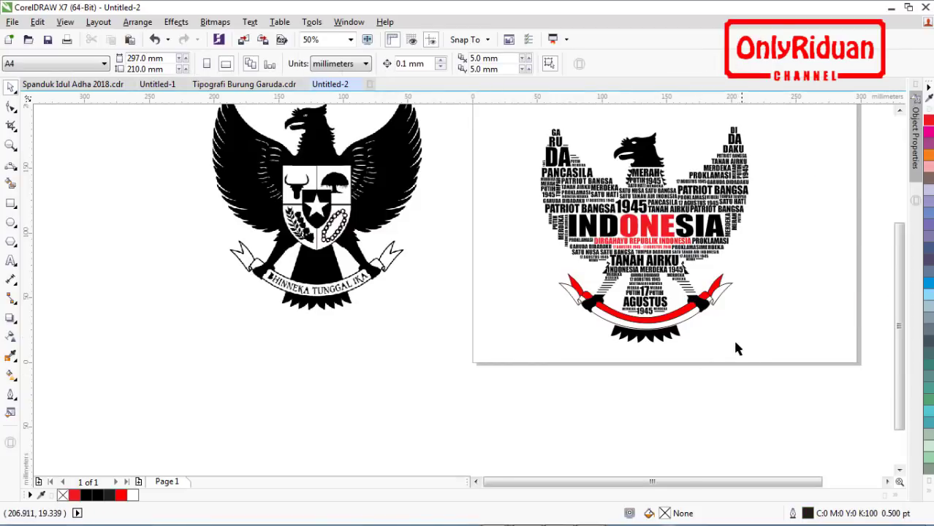
# Step: Frame the complete typographic eagle in the view to review the finished illustration
pyautogui.click(10, 144)
pyautogui.moveTo(527, 116); pyautogui.dragTo(769, 353)
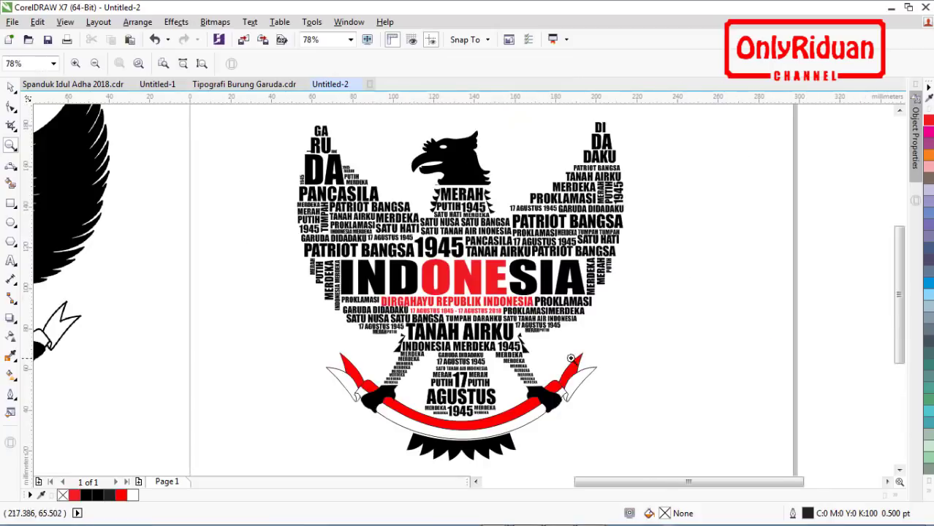
pyautogui.click(11, 87)
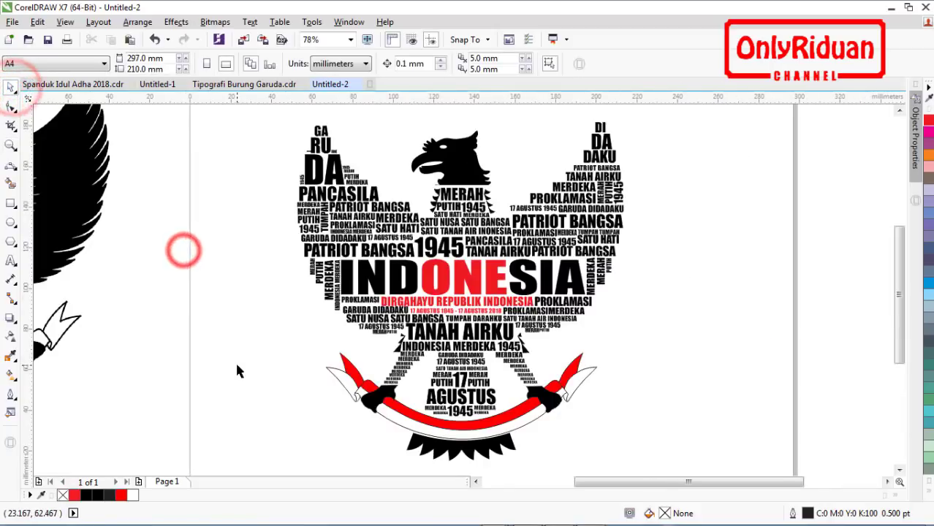